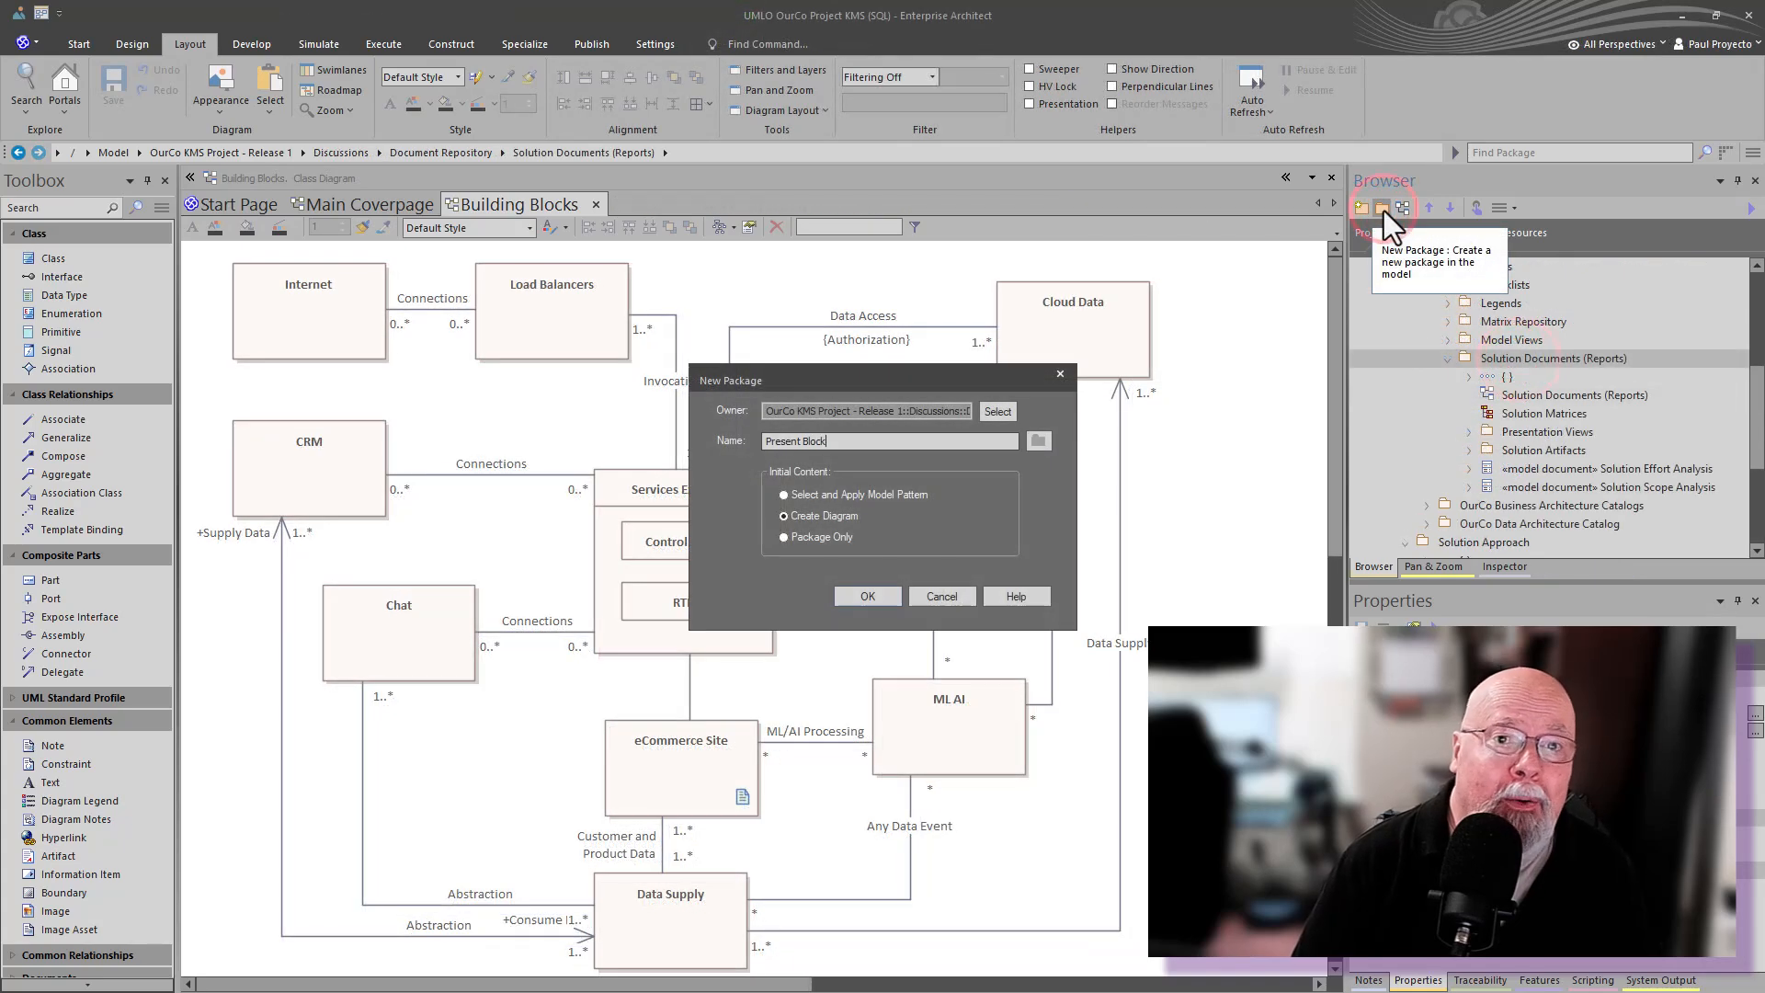
- Create a package named Present Solution Diagram with a new UML Class diagram of the same name
{"action": "type", "text": "Diagram"}
{"action": "left_click", "coordinate": [867, 595]}
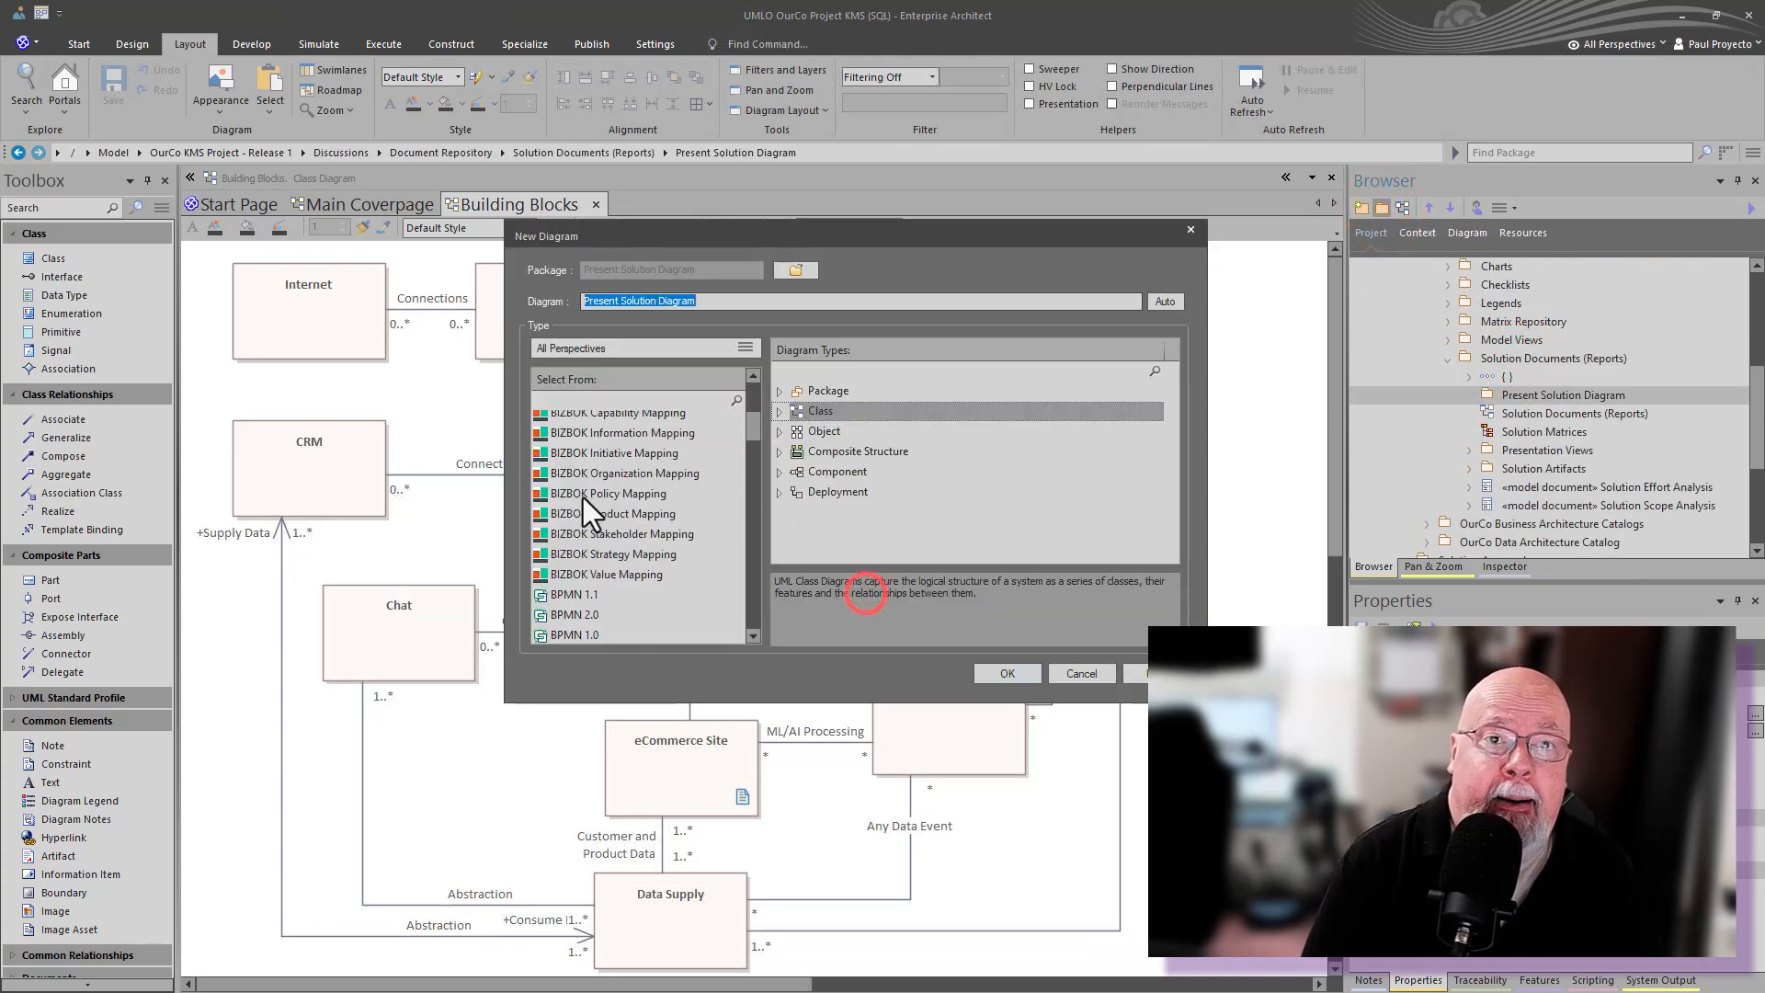
{"action": "left_click", "coordinate": [576, 474]}
{"action": "left_click", "coordinate": [1008, 673]}
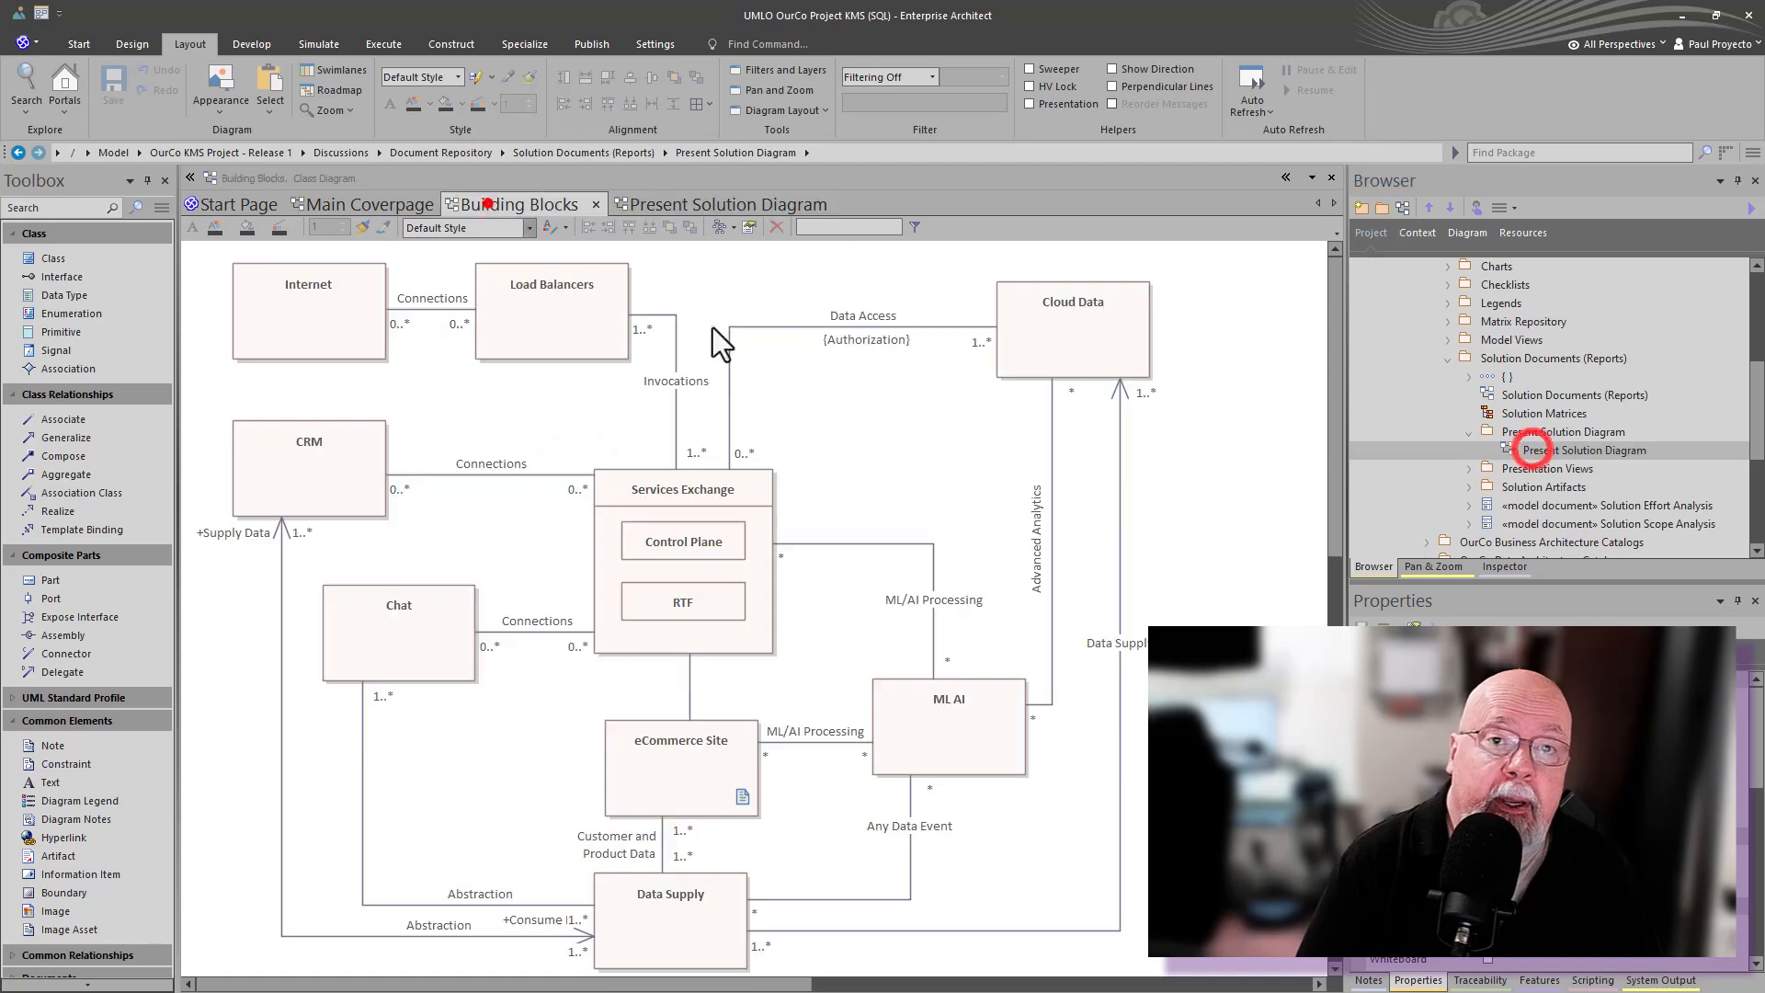
- Open the new diagram and add the Building Blocks elements to it from the browser
{"action": "left_click", "coordinate": [1504, 397]}
{"action": "left_click", "coordinate": [1514, 479], "text": "shift"}
{"action": "left_click", "coordinate": [790, 204]}
{"action": "left_click_drag", "start_coordinate": [1533, 344], "coordinate": [1080, 276]}
- Select all elements on the diagram and align them to a uniform size in one column
{"action": "left_click", "coordinate": [736, 540]}
{"action": "left_click", "coordinate": [776, 567]}
{"action": "left_click", "coordinate": [1194, 507]}
{"action": "left_click_drag", "start_coordinate": [1182, 505], "coordinate": [1057, 593]}
{"action": "key", "text": "ctrl+a"}
{"action": "right_click", "coordinate": [1186, 266]}
{"action": "left_click", "coordinate": [1205, 234]}
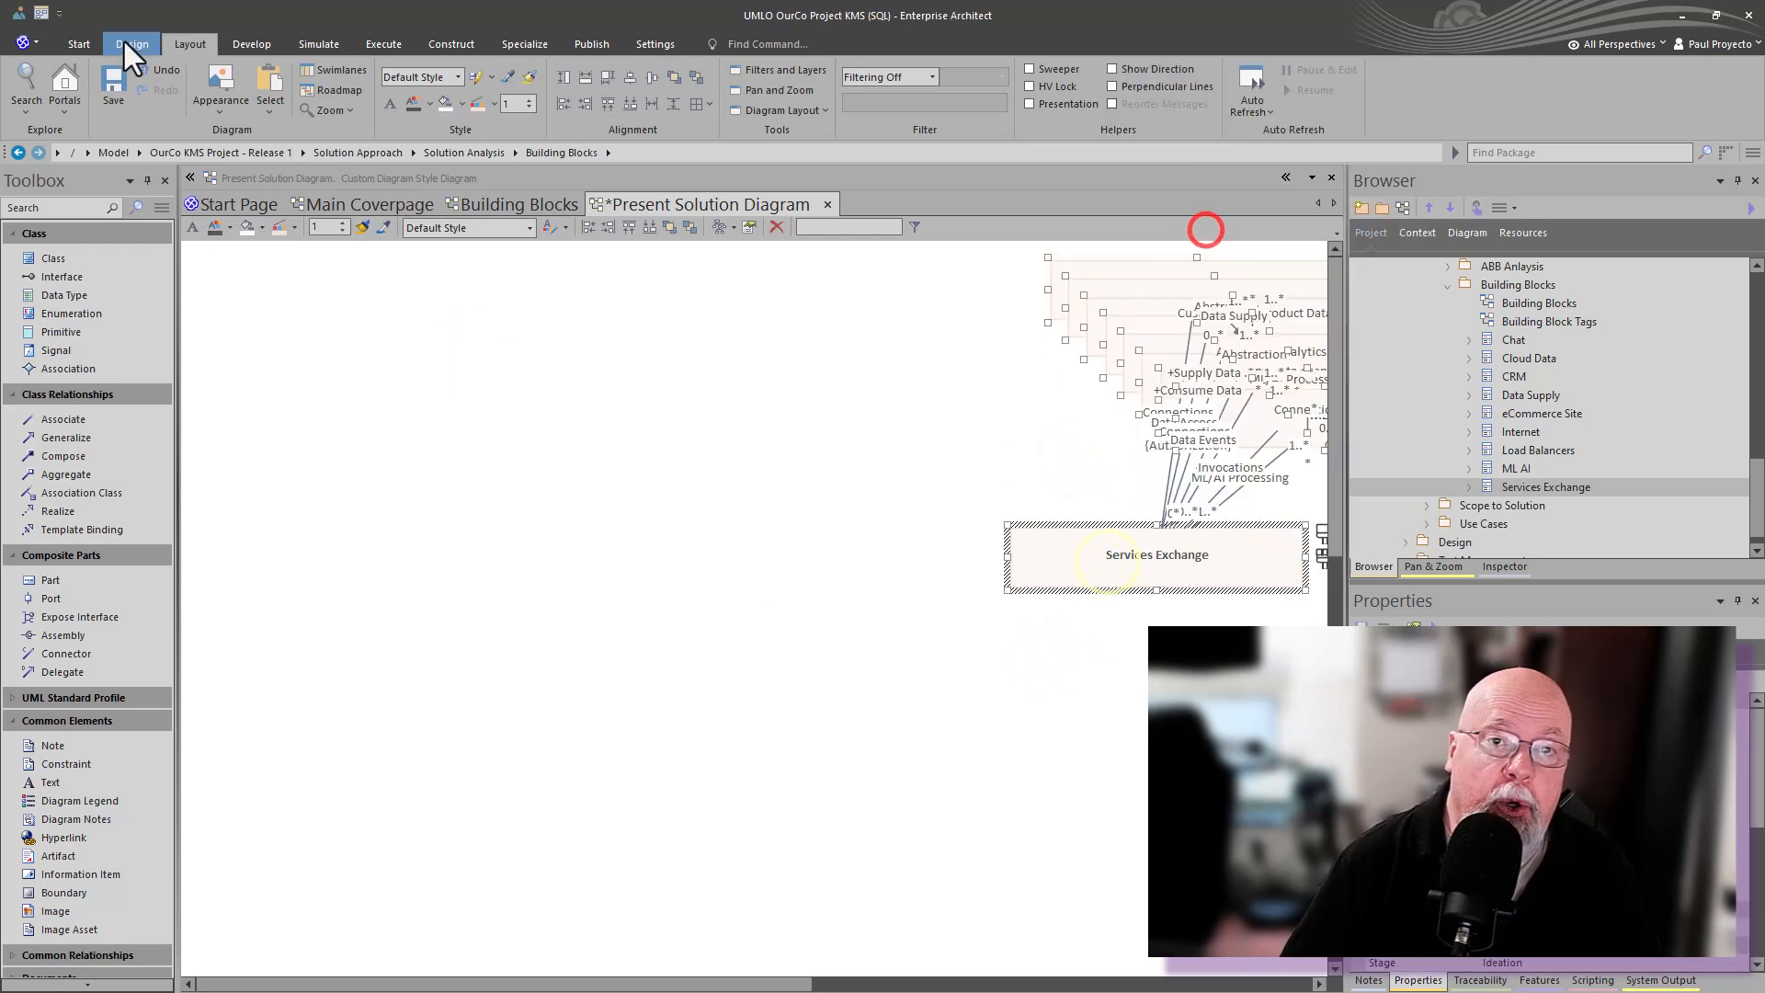
{"action": "left_click", "coordinate": [193, 42]}
{"action": "left_click", "coordinate": [673, 104]}
{"action": "left_click", "coordinate": [568, 102]}
- Drag Chat, CRM, Internet, Load Balancers and the other blocks into a rough layout across the canvas
{"action": "left_click", "coordinate": [733, 521]}
{"action": "left_click_drag", "start_coordinate": [1137, 293], "coordinate": [380, 552]}
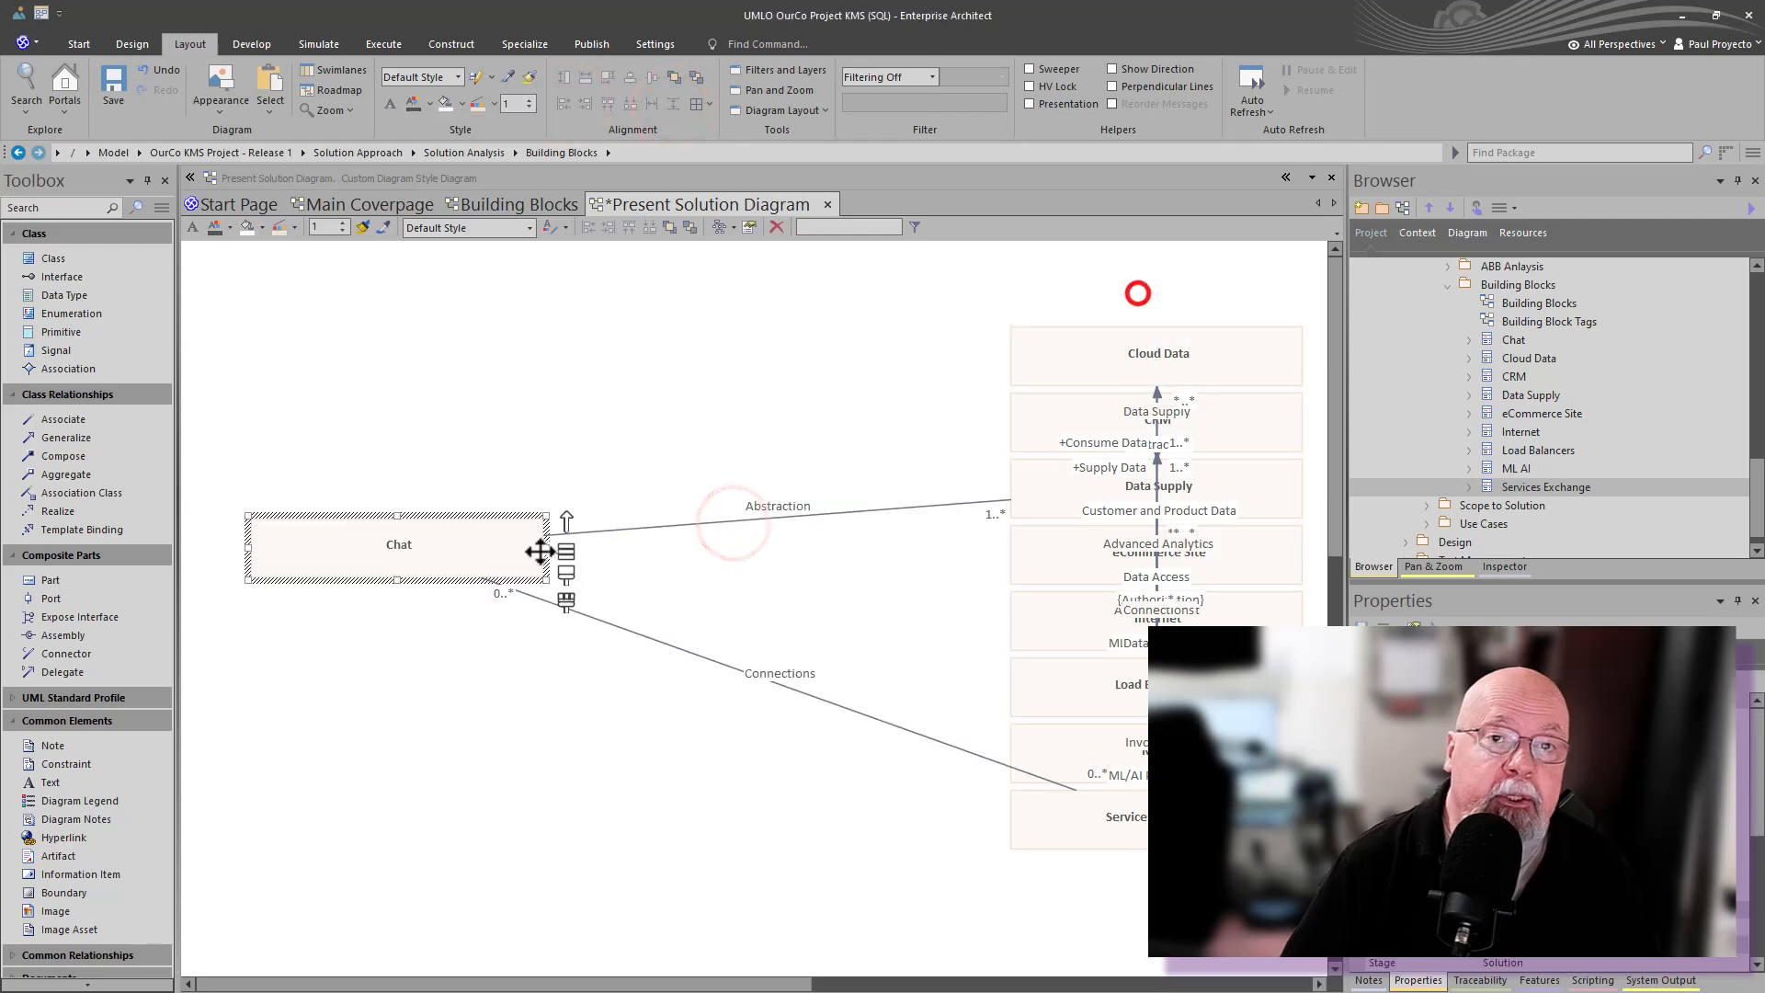
{"action": "left_click_drag", "start_coordinate": [546, 550], "coordinate": [445, 544]}
{"action": "left_click_drag", "start_coordinate": [251, 550], "coordinate": [290, 552]}
{"action": "left_click_drag", "start_coordinate": [1131, 417], "coordinate": [328, 471]}
{"action": "left_click_drag", "start_coordinate": [1086, 485], "coordinate": [702, 901]}
{"action": "left_click_drag", "start_coordinate": [1287, 554], "coordinate": [936, 614]}
{"action": "left_click_drag", "start_coordinate": [1020, 634], "coordinate": [692, 276]}
{"action": "left_click_drag", "start_coordinate": [708, 276], "coordinate": [193, 276]}
{"action": "left_click_drag", "start_coordinate": [1079, 690], "coordinate": [515, 345]}
{"action": "left_click", "coordinate": [478, 269], "text": "ctrl"}
{"action": "left_click", "coordinate": [518, 333]}
{"action": "left_click", "coordinate": [630, 447]}
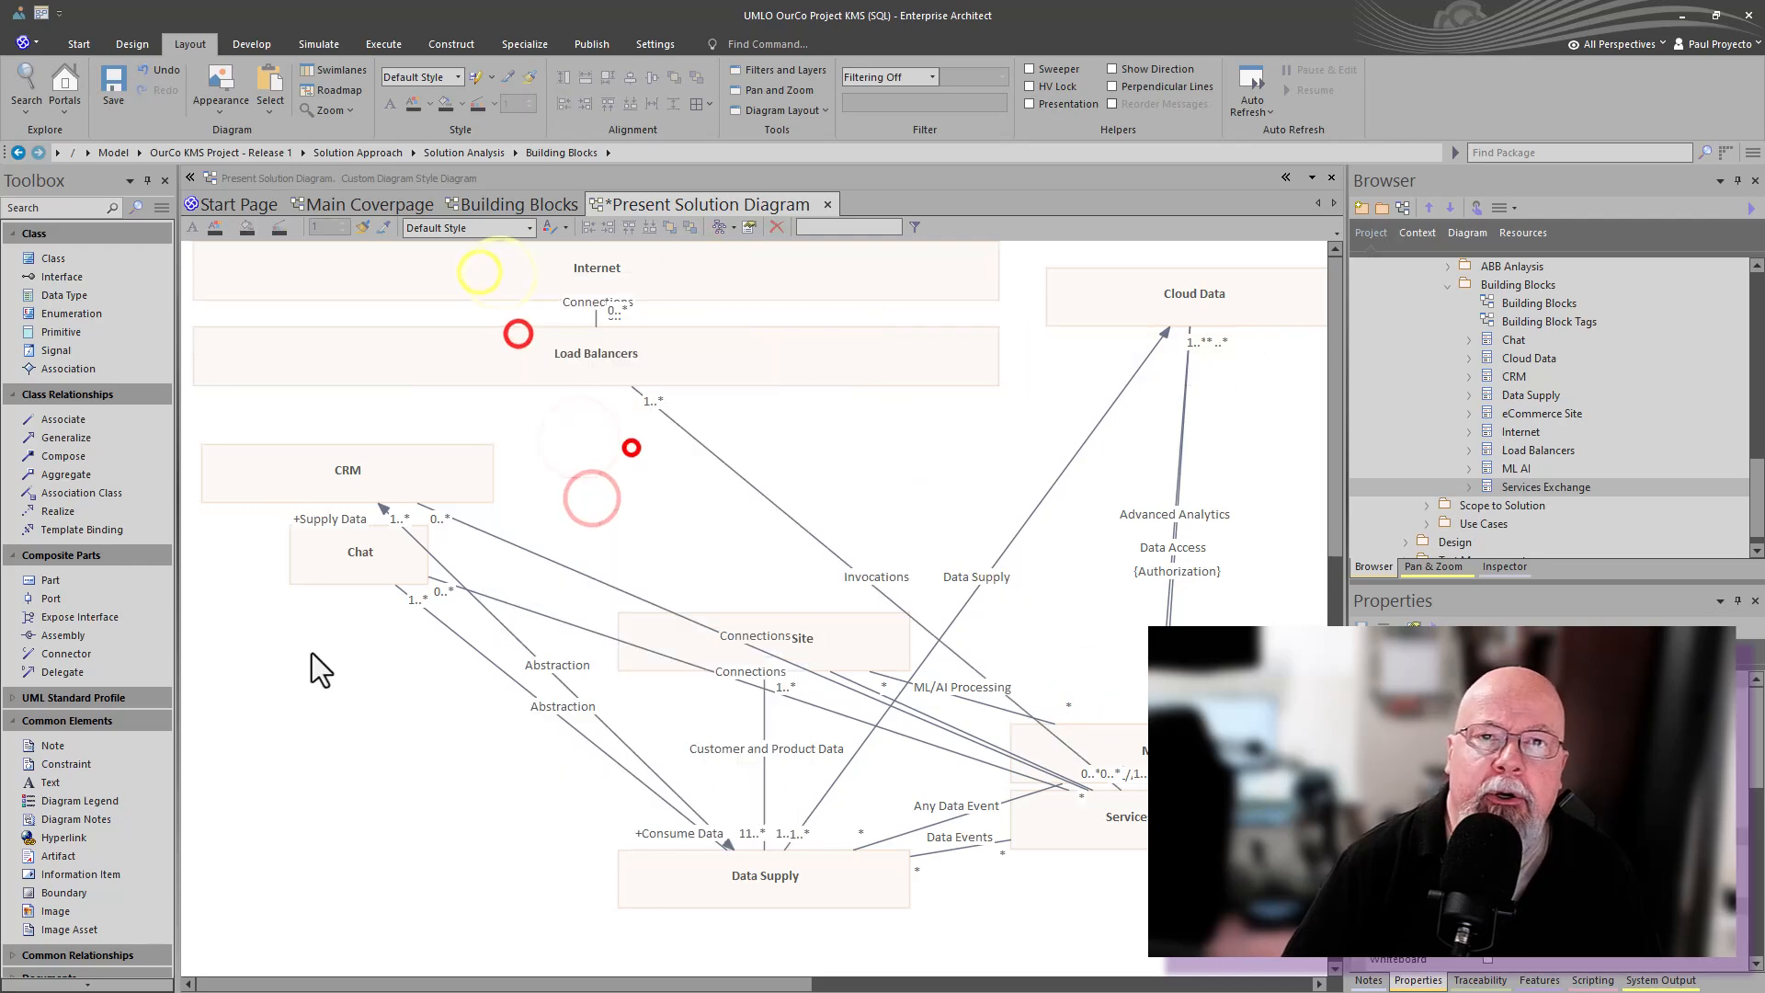
- Refine the positions of CRM, Chat, Cloud Data, ML AI, eCommerce Site and Data Supply
{"action": "left_click_drag", "start_coordinate": [408, 488], "coordinate": [388, 606]}
{"action": "left_click_drag", "start_coordinate": [1085, 763], "coordinate": [1131, 441]}
{"action": "left_click_drag", "start_coordinate": [1067, 818], "coordinate": [809, 472]}
{"action": "left_click_drag", "start_coordinate": [328, 594], "coordinate": [318, 456]}
{"action": "left_click_drag", "start_coordinate": [310, 762], "coordinate": [373, 461]}
{"action": "left_click_drag", "start_coordinate": [484, 455], "coordinate": [331, 455]}
{"action": "left_click_drag", "start_coordinate": [338, 675], "coordinate": [296, 621]}
{"action": "left_click_drag", "start_coordinate": [723, 644], "coordinate": [690, 634]}
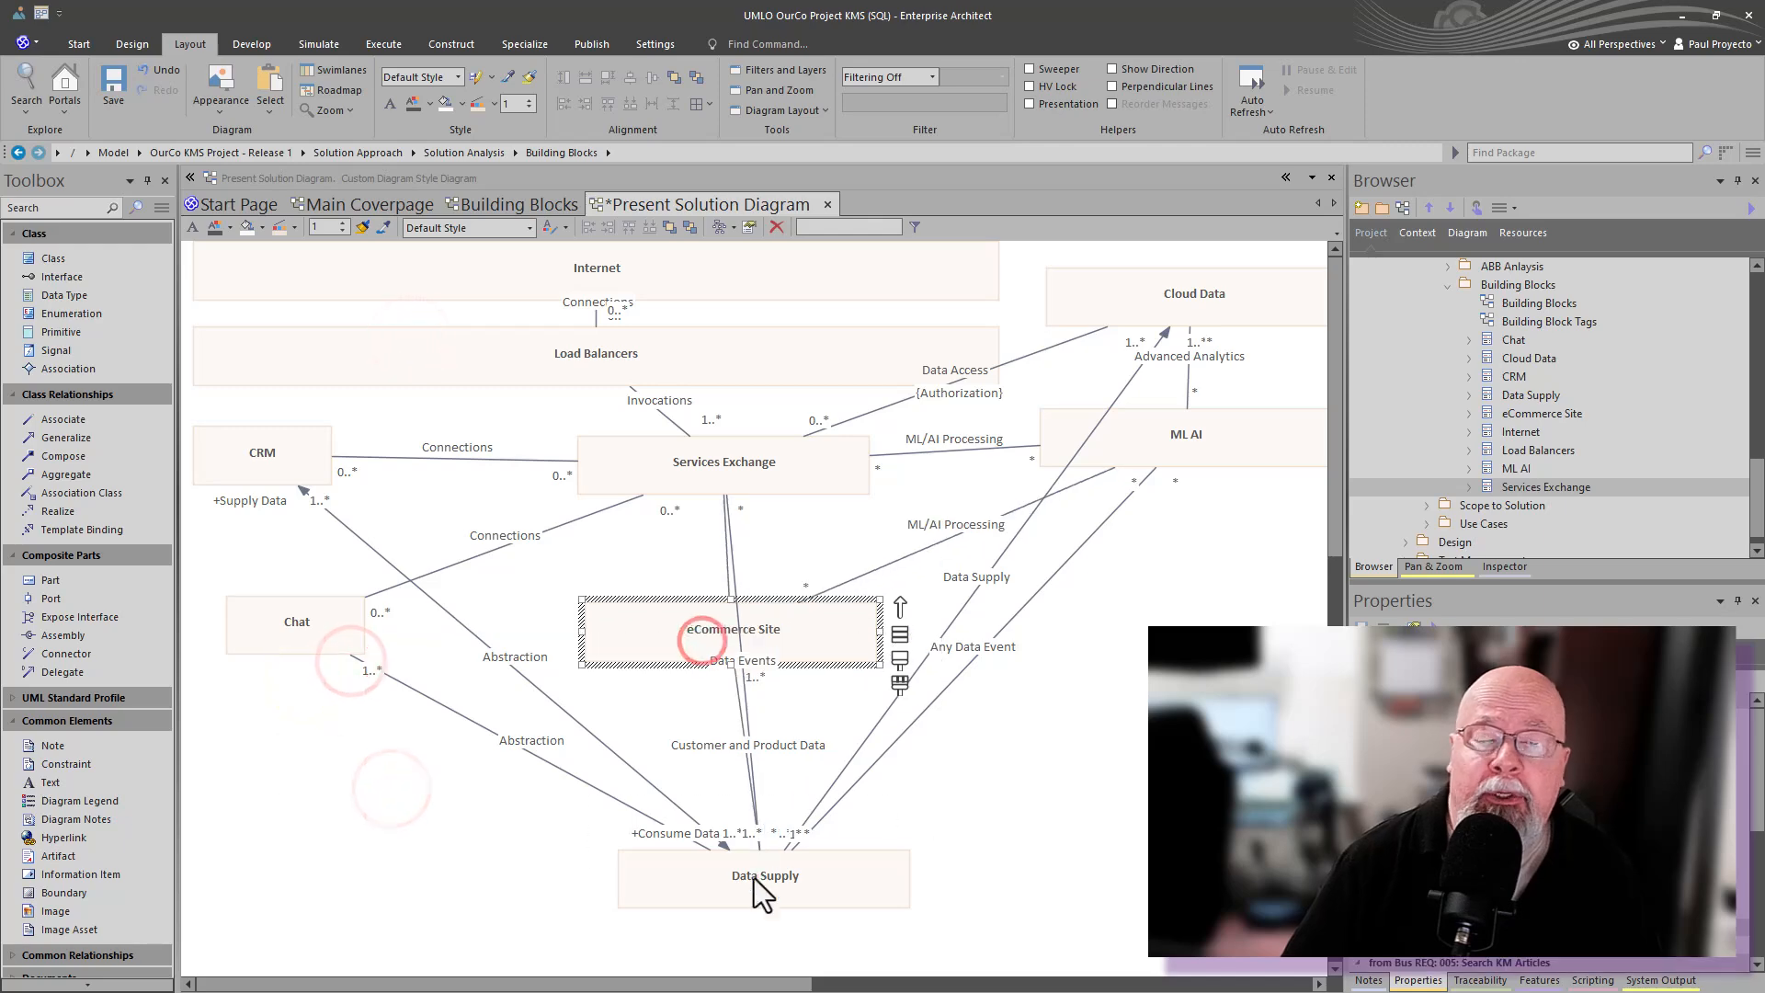
{"action": "left_click_drag", "start_coordinate": [754, 879], "coordinate": [720, 810]}
- Suppress all connector labels in the diagram's style properties
{"action": "double_click", "coordinate": [362, 405]}
{"action": "left_click", "coordinate": [613, 420]}
{"action": "left_click", "coordinate": [749, 480]}
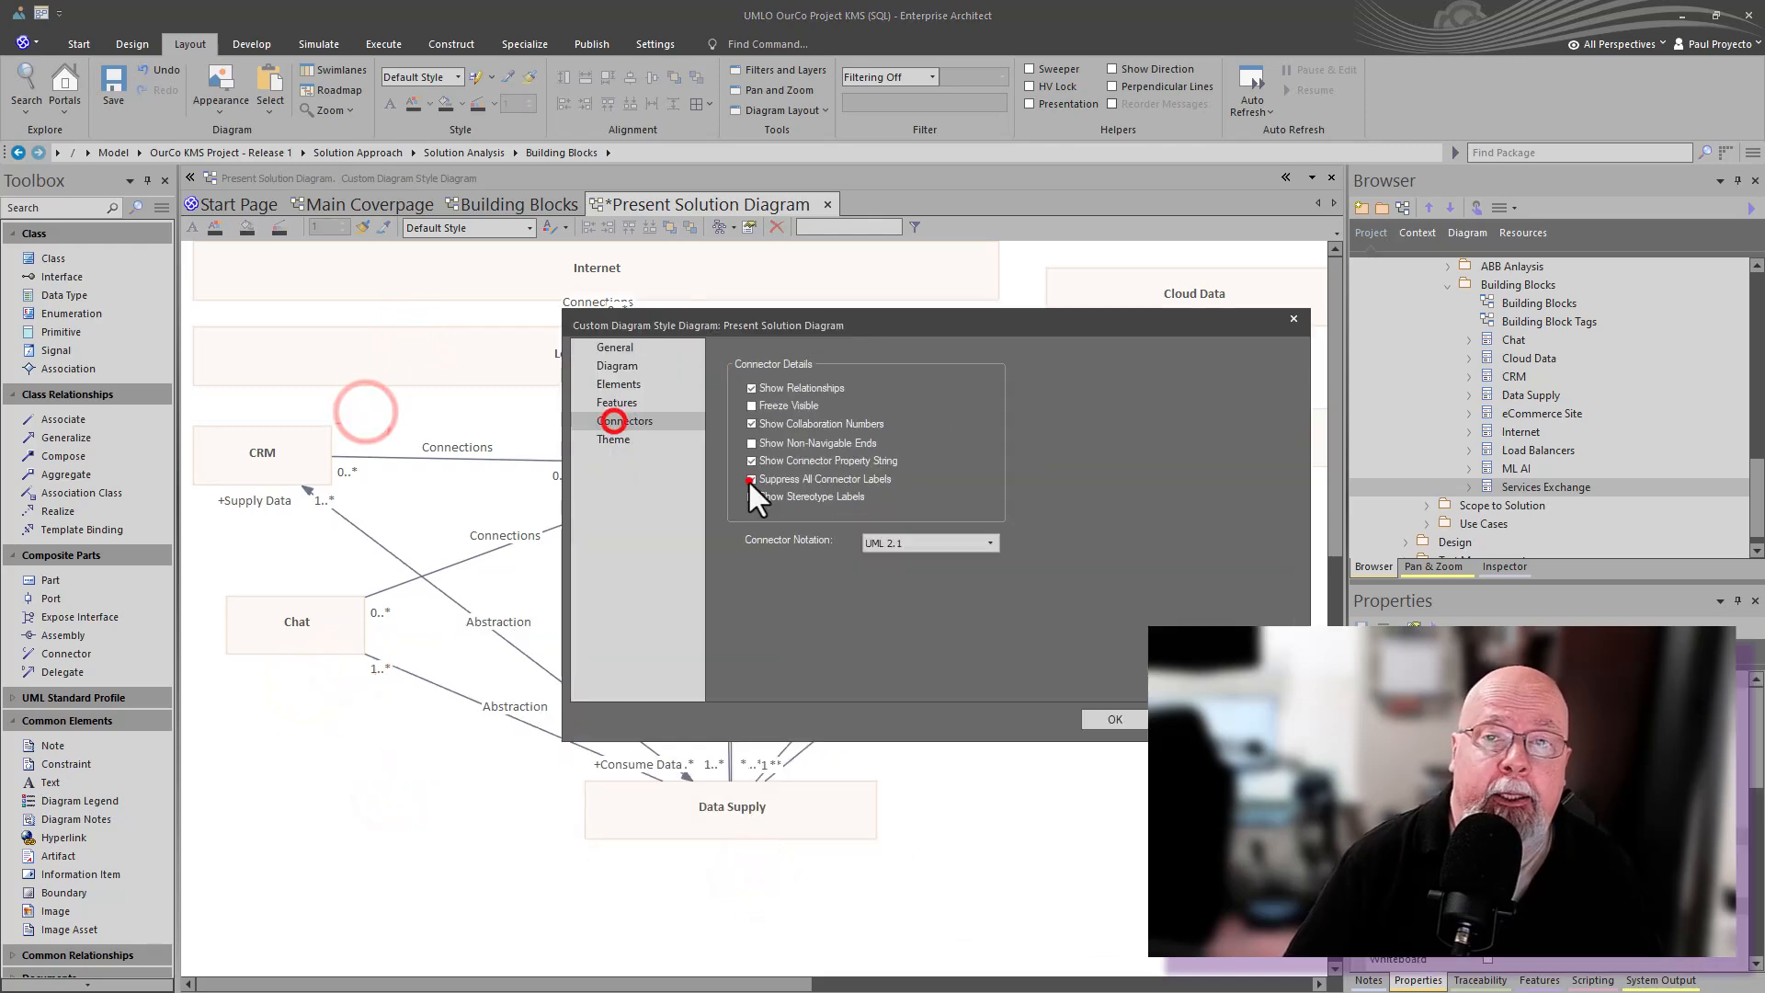
{"action": "left_click", "coordinate": [1126, 722]}
- Move Data Supply and eCommerce Site down and enlarge Services Exchange to make room inside it
{"action": "left_click", "coordinate": [1469, 487]}
{"action": "left_click_drag", "start_coordinate": [780, 815], "coordinate": [781, 940]}
{"action": "left_click_drag", "start_coordinate": [769, 638], "coordinate": [761, 805]}
{"action": "left_click", "coordinate": [723, 478]}
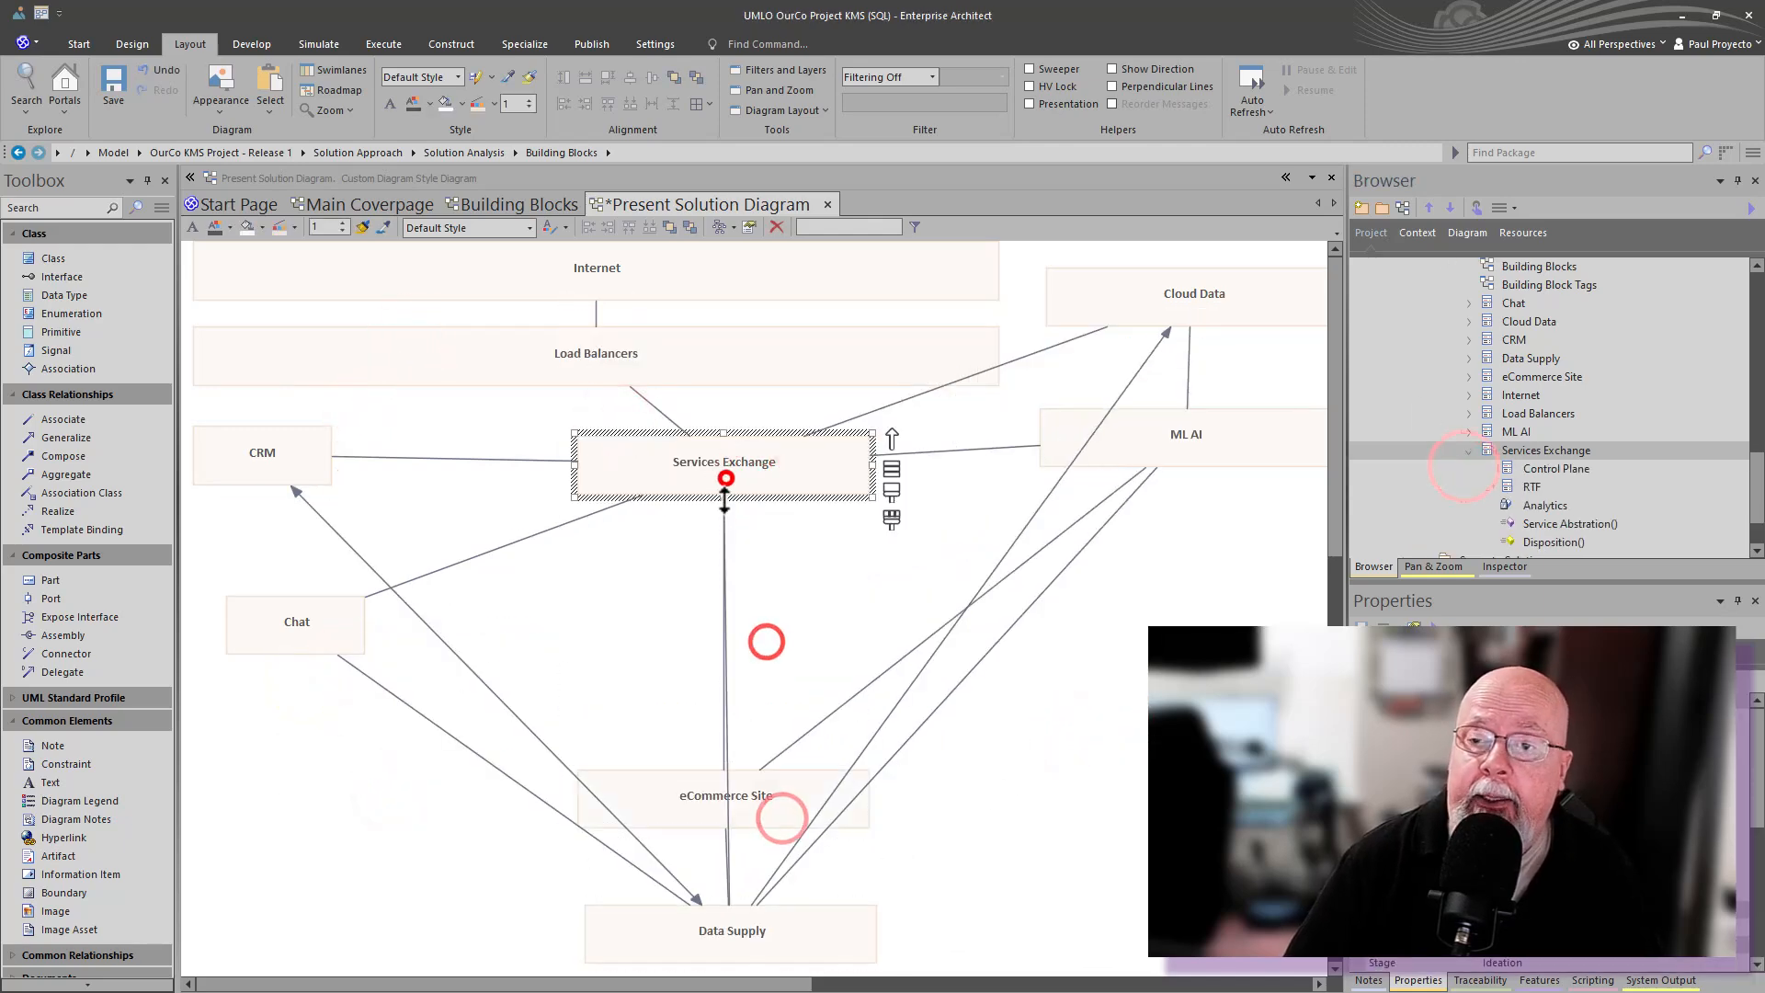
{"action": "left_click_drag", "start_coordinate": [724, 494], "coordinate": [723, 658]}
- Drag Control Plane and RTF from the browser into the Services Exchange block
{"action": "left_click_drag", "start_coordinate": [1535, 483], "coordinate": [726, 551]}
{"action": "left_click", "coordinate": [862, 566]}
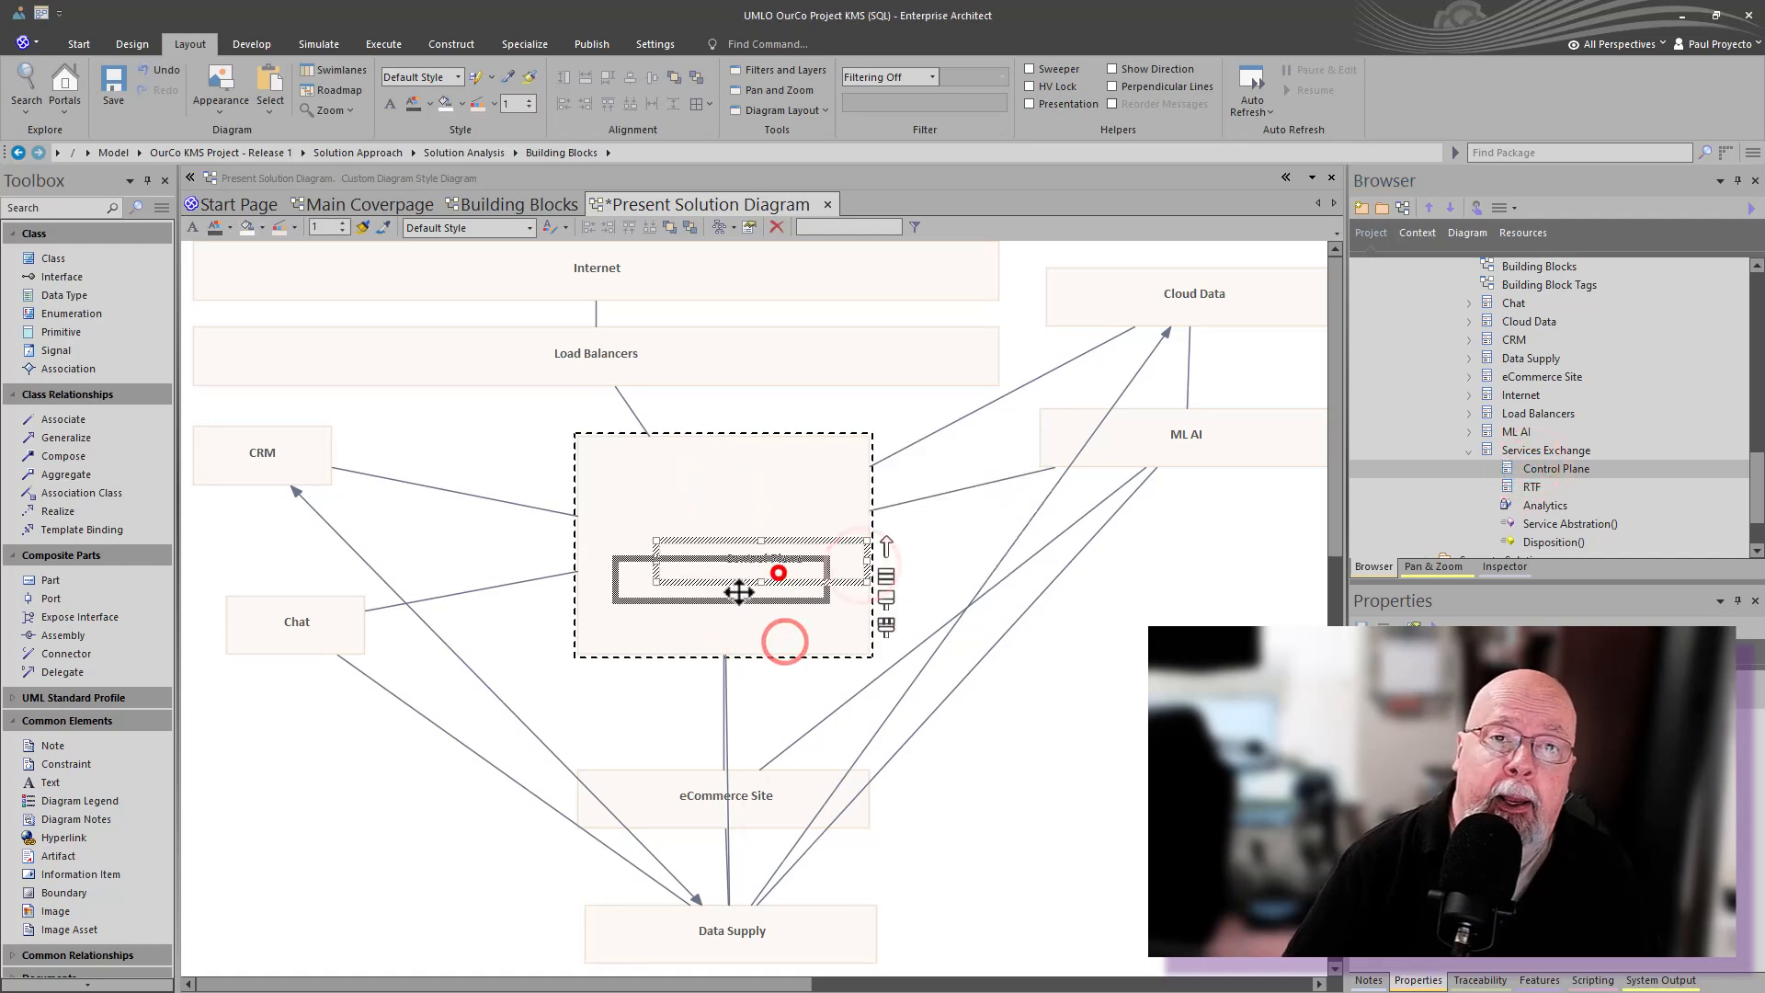
{"action": "left_click", "coordinate": [1526, 486]}
{"action": "left_click_drag", "start_coordinate": [1526, 487], "coordinate": [710, 690]}
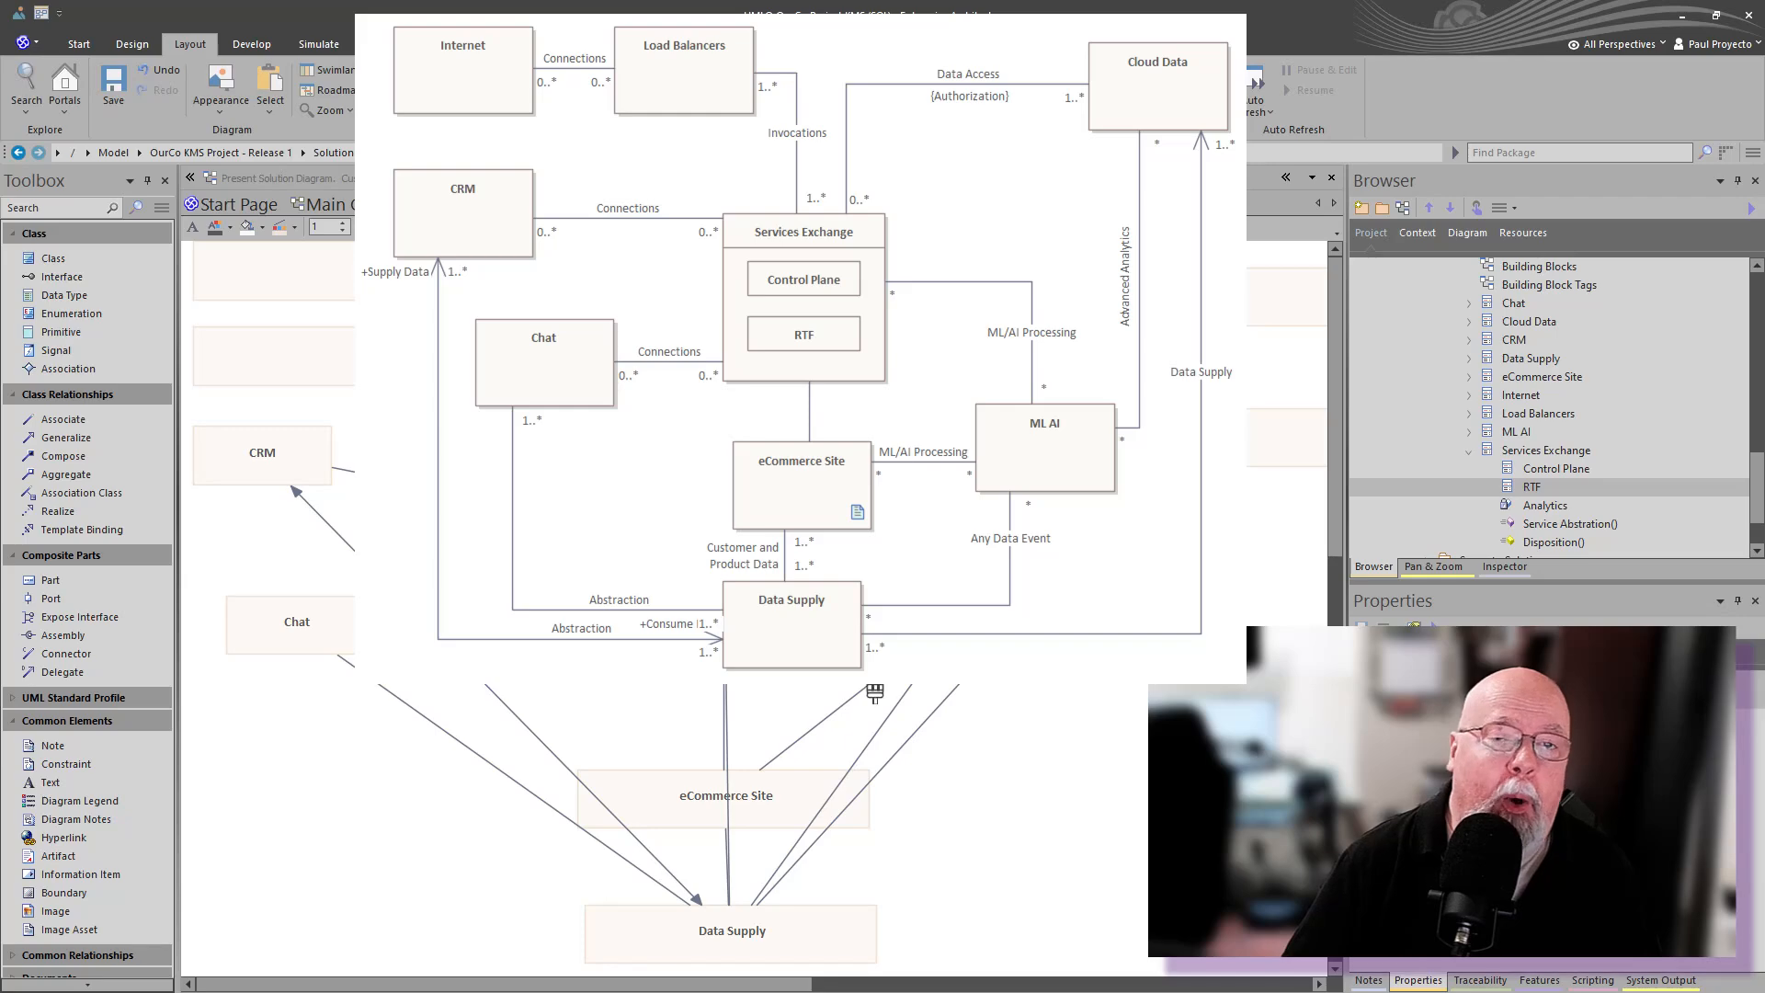
{"action": "left_click", "coordinate": [725, 469]}
{"action": "left_click_drag", "start_coordinate": [726, 429], "coordinate": [680, 466]}
- Reposition eCommerce Site, Data Supply and ML AI, reshaping ML AI into a tall vertical block
{"action": "left_click", "coordinate": [1095, 779]}
{"action": "left_click_drag", "start_coordinate": [693, 793], "coordinate": [672, 721]}
{"action": "left_click_drag", "start_coordinate": [721, 934], "coordinate": [698, 832]}
{"action": "left_click_drag", "start_coordinate": [1194, 445], "coordinate": [1089, 569]}
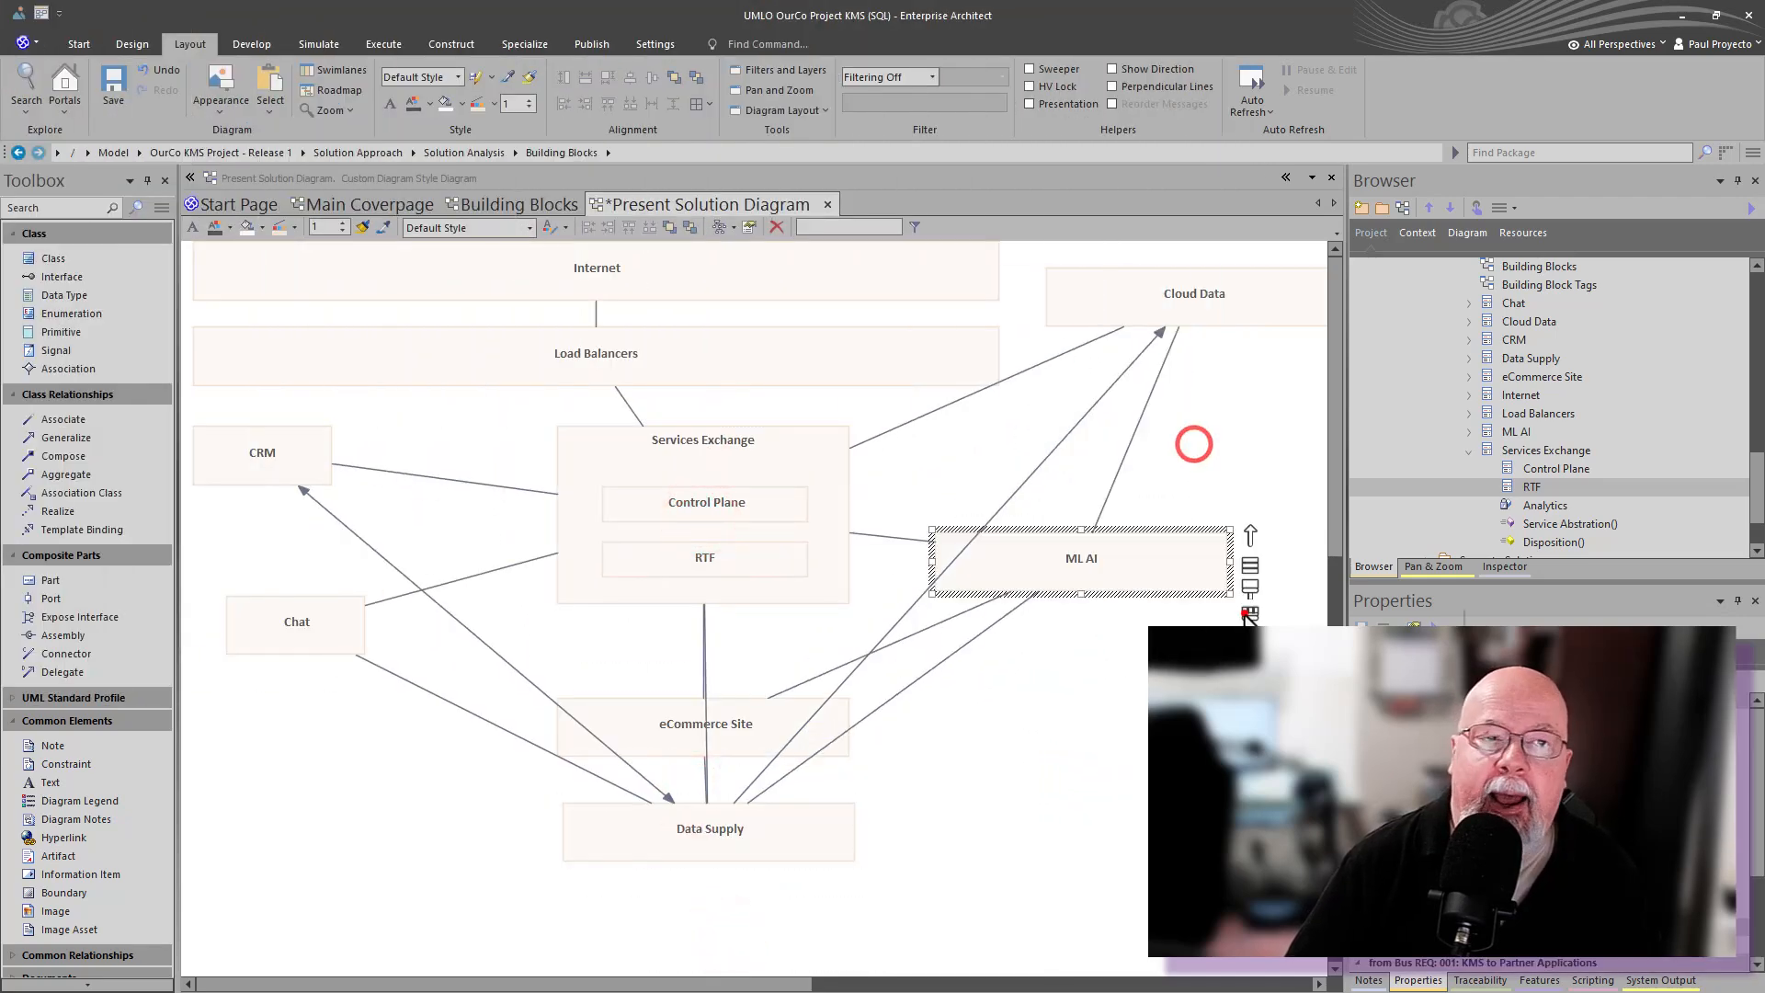
{"action": "left_click", "coordinate": [1252, 614]}
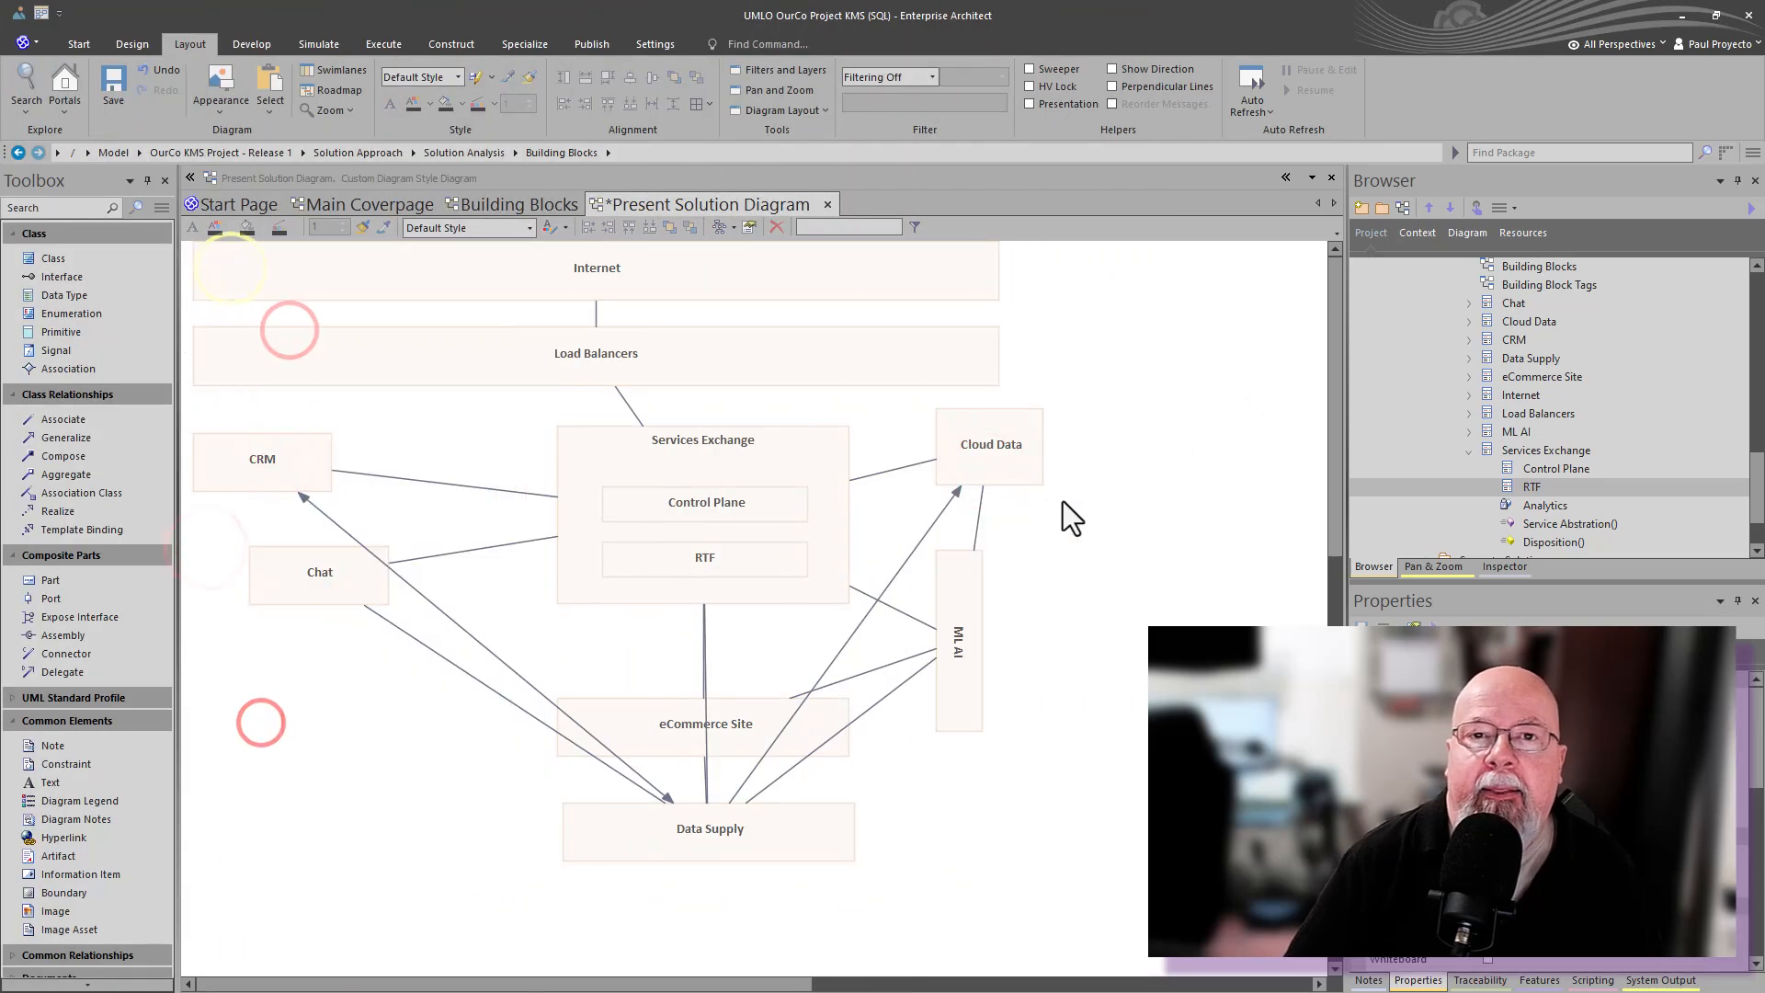
- Select all diagram elements and enlarge their label font
{"action": "left_click", "coordinate": [1001, 889]}
{"action": "key", "text": "ctrl+a"}
{"action": "left_click", "coordinate": [387, 101]}
{"action": "left_click", "coordinate": [956, 462]}
{"action": "left_click", "coordinate": [1026, 395]}
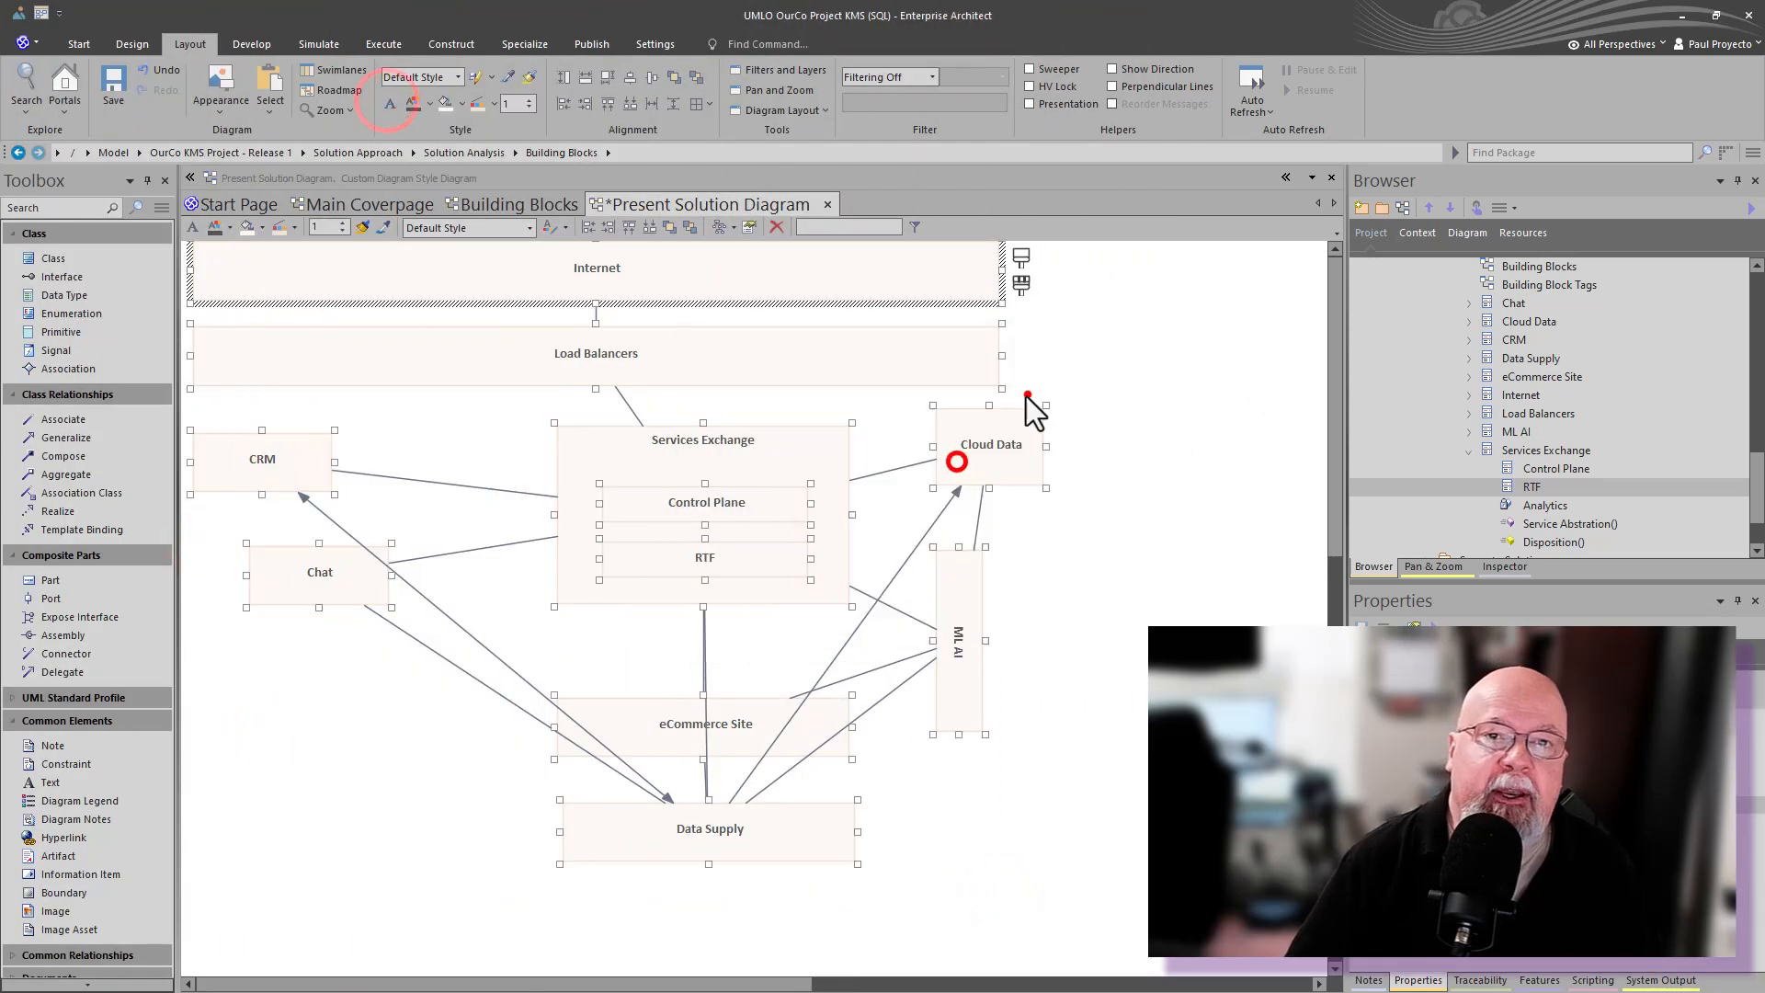
{"action": "left_click", "coordinate": [1159, 422]}
- Set the diagram's connectors to an orthogonal line style
{"action": "right_click", "coordinate": [621, 396]}
{"action": "mouse_move", "coordinate": [784, 511]}
{"action": "left_click", "coordinate": [894, 696]}
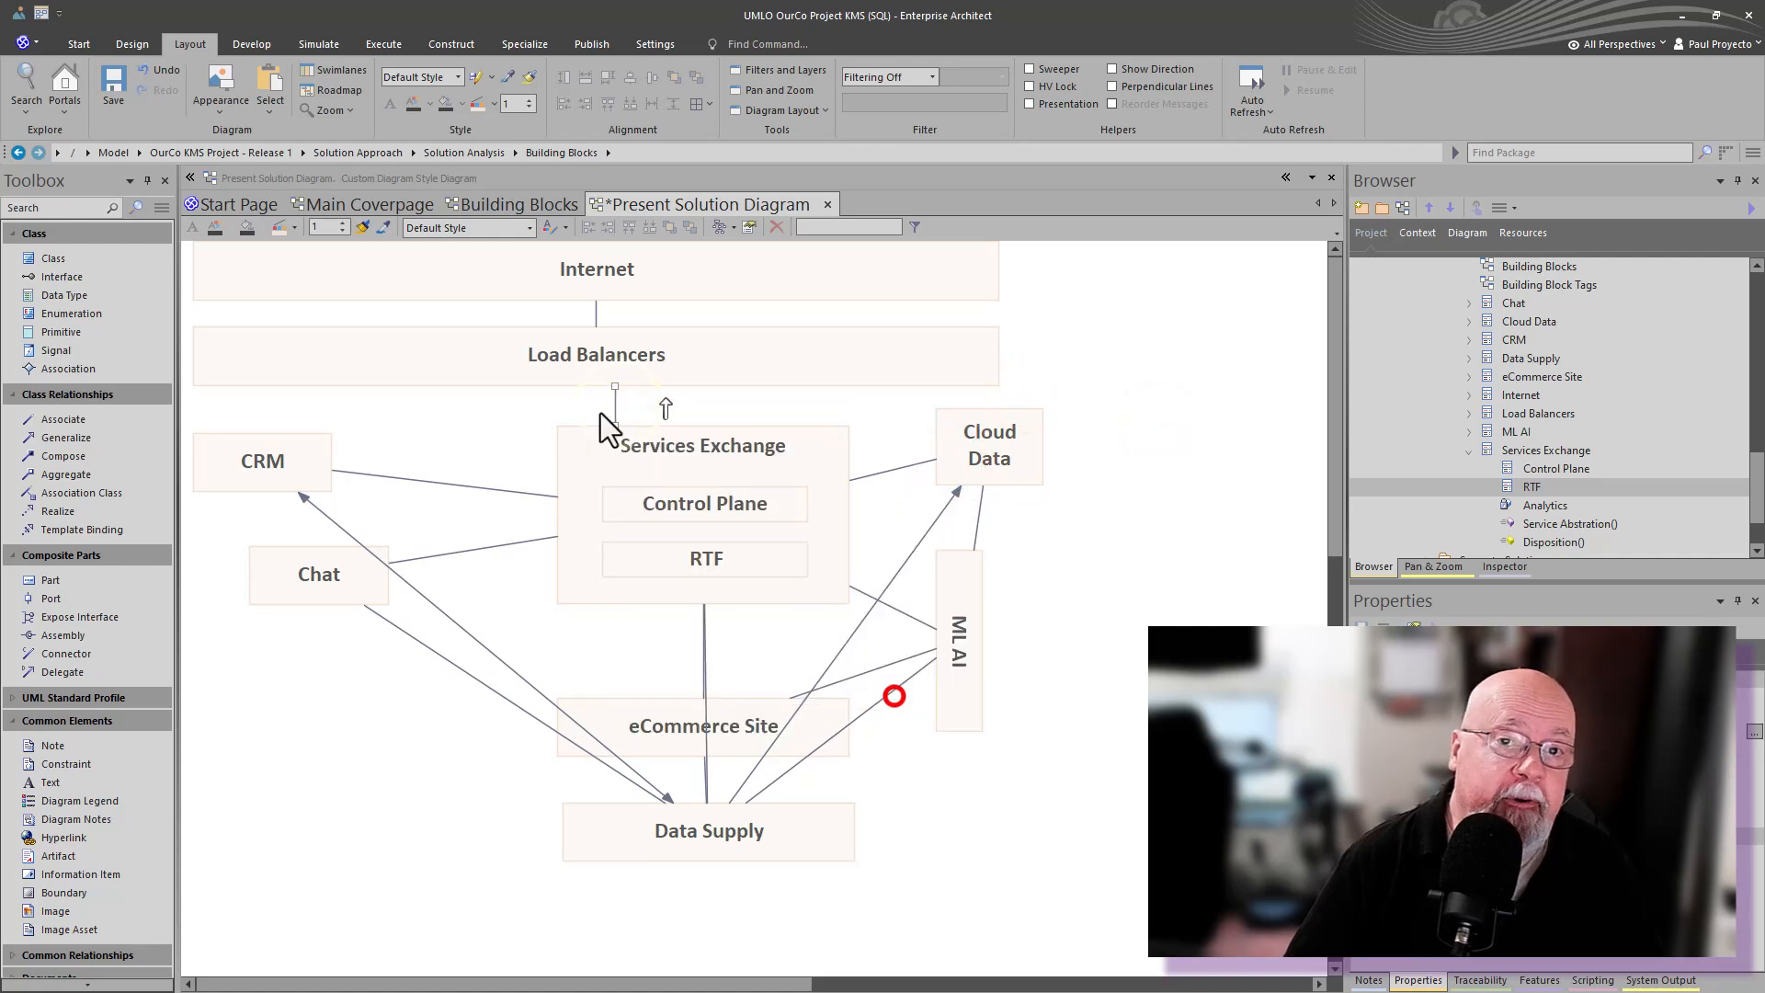
{"action": "right_click", "coordinate": [617, 405]}
{"action": "left_click", "coordinate": [679, 529]}
{"action": "left_click", "coordinate": [883, 535]}
{"action": "left_click", "coordinate": [297, 686]}
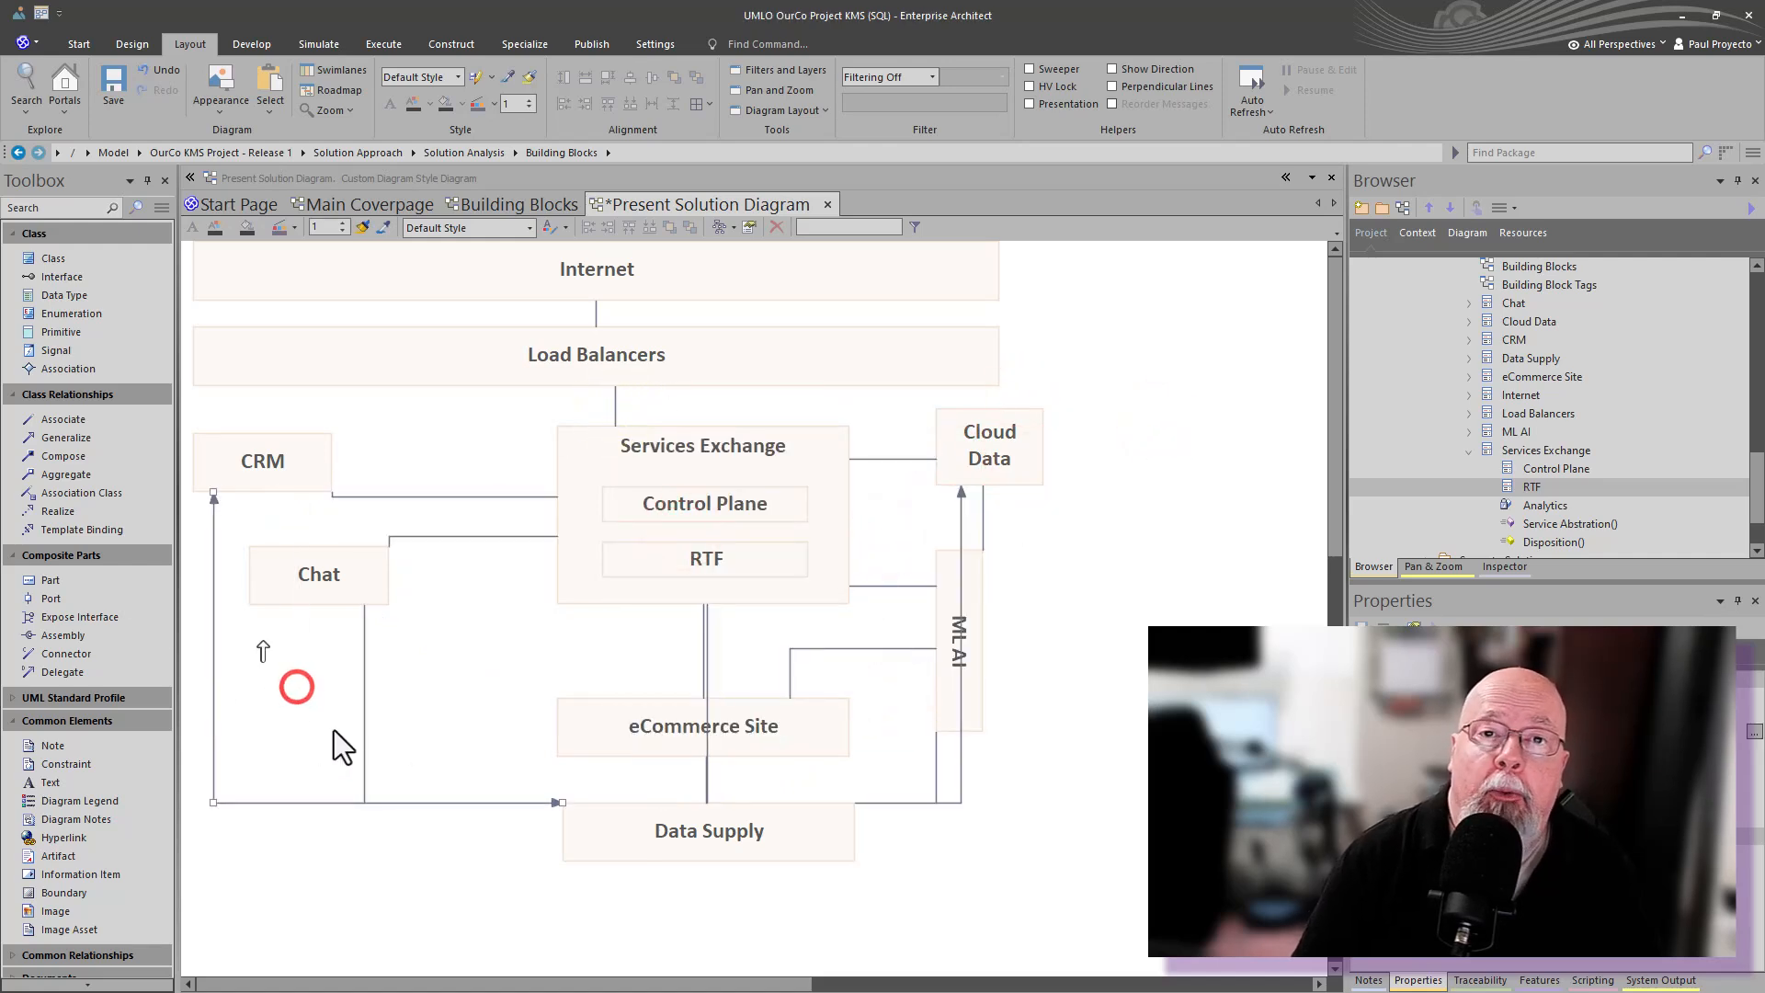
- Adjust the bends of the connectors around CRM, Chat, ML AI and Cloud Data
{"action": "left_click_drag", "start_coordinate": [316, 801], "coordinate": [307, 835]}
{"action": "left_click_drag", "start_coordinate": [400, 801], "coordinate": [357, 810]}
{"action": "left_click_drag", "start_coordinate": [455, 536], "coordinate": [522, 566]}
{"action": "left_click_drag", "start_coordinate": [470, 497], "coordinate": [505, 462]}
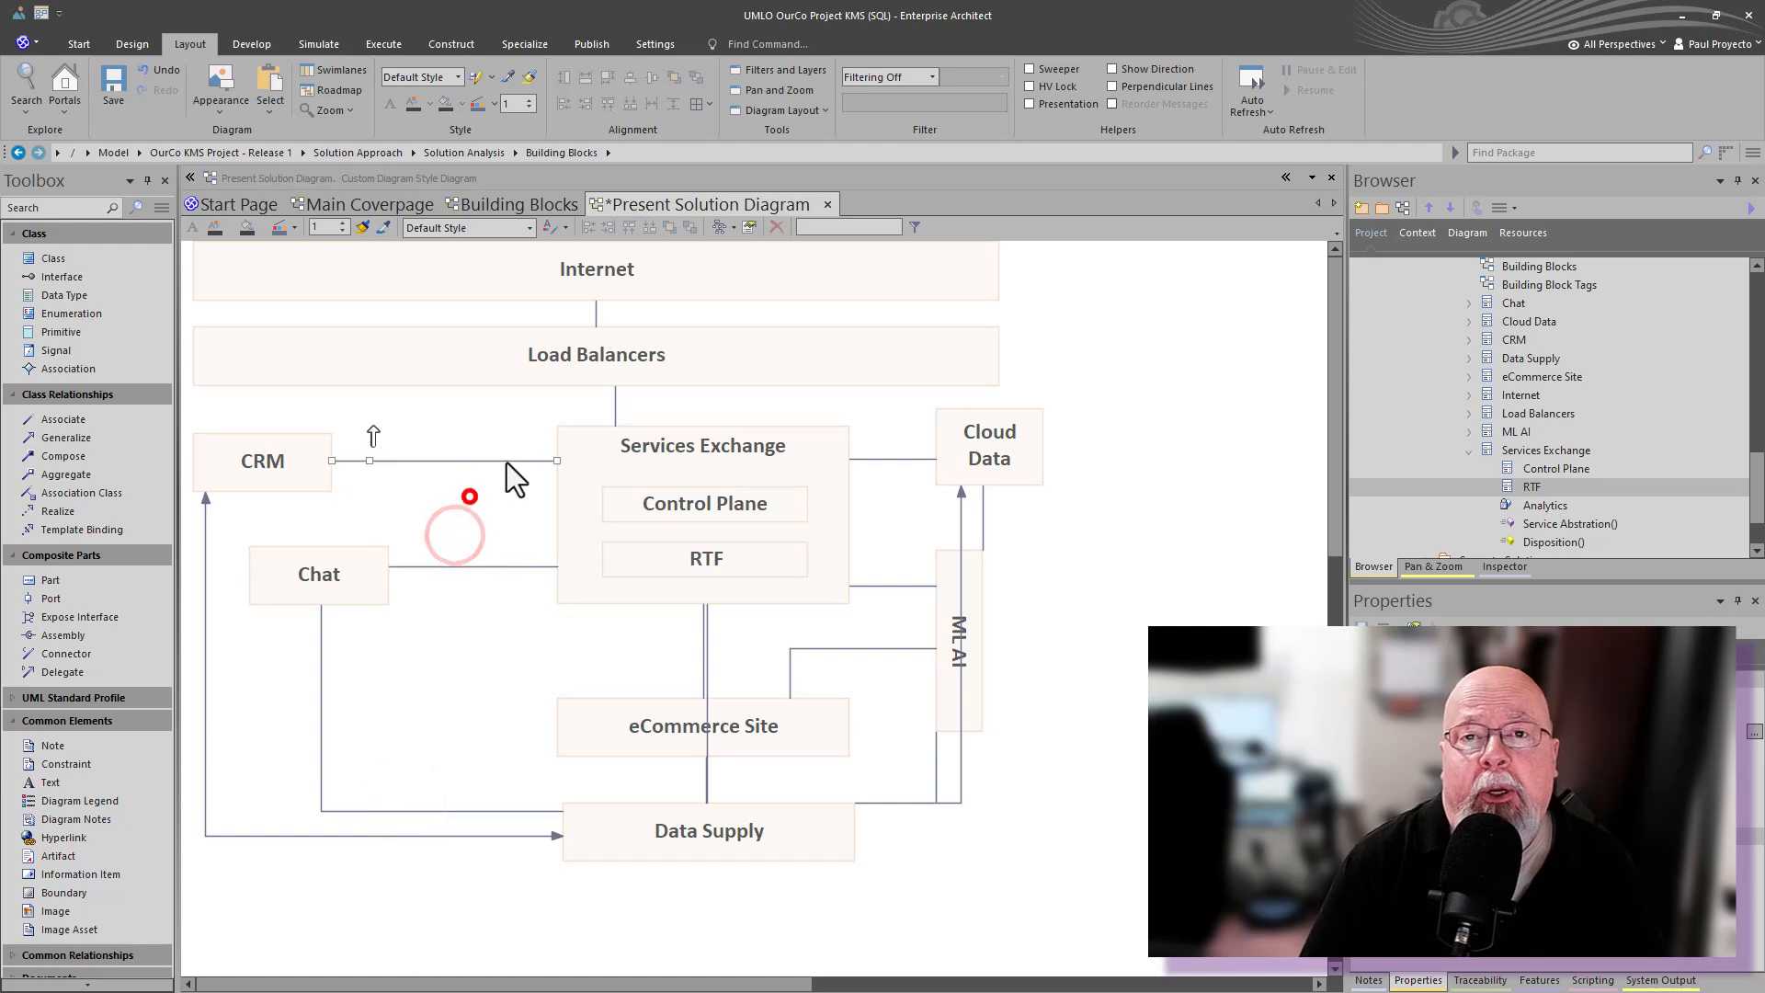
{"action": "left_click", "coordinate": [984, 520]}
{"action": "left_click_drag", "start_coordinate": [979, 520], "coordinate": [956, 526]}
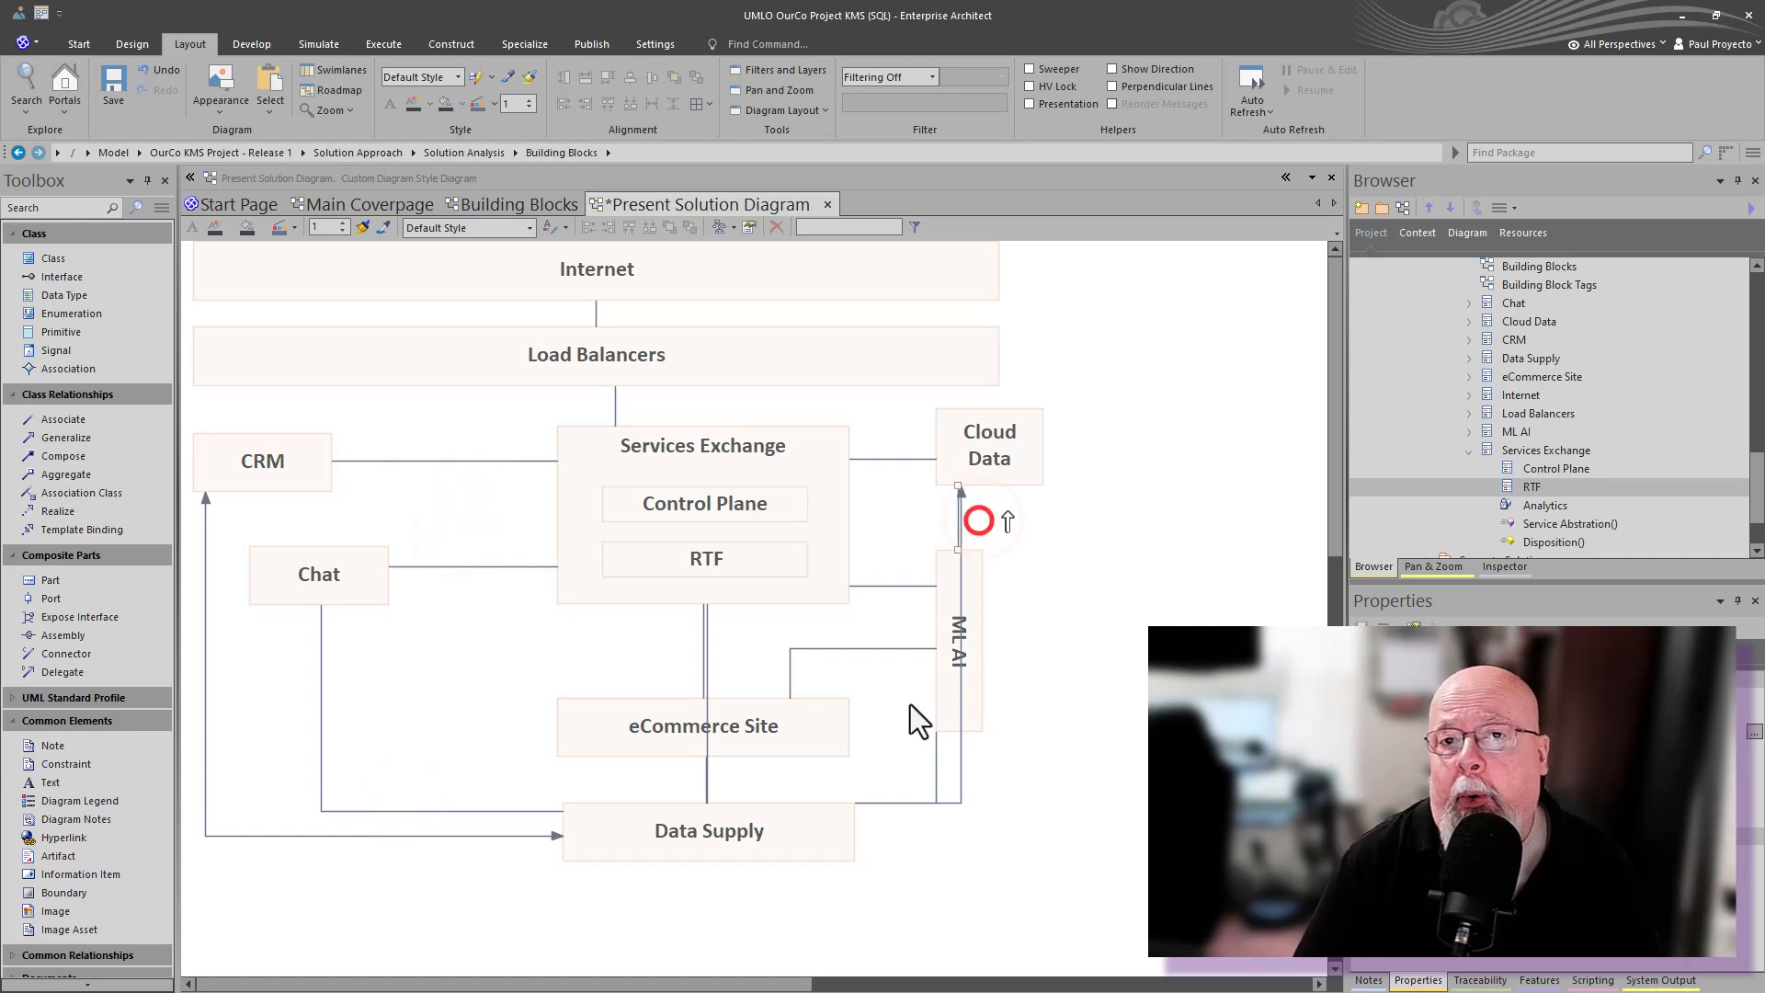
{"action": "left_click_drag", "start_coordinate": [957, 752], "coordinate": [1012, 804]}
- Move Data Supply left and eCommerce Site right so their connectors run straight
{"action": "left_click_drag", "start_coordinate": [647, 830], "coordinate": [522, 830]}
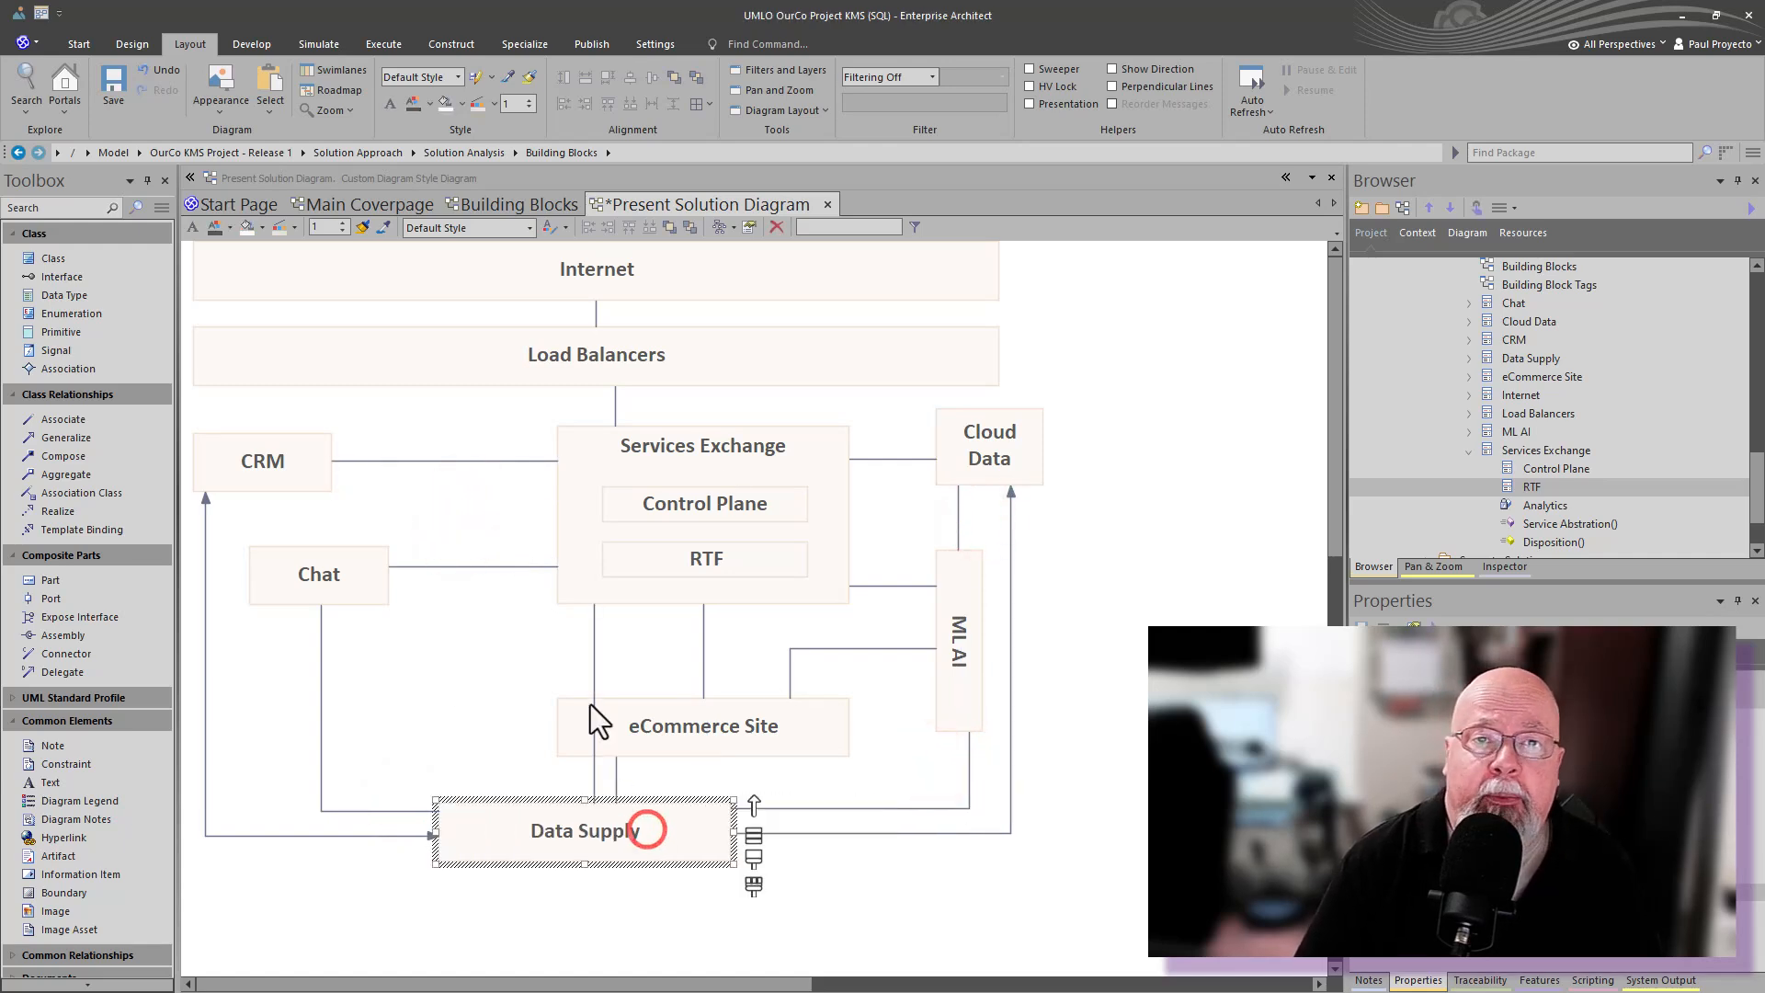
{"action": "left_click", "coordinate": [627, 727]}
{"action": "left_click_drag", "start_coordinate": [646, 723], "coordinate": [685, 725]}
{"action": "left_click_drag", "start_coordinate": [594, 669], "coordinate": [575, 672]}
{"action": "left_click_drag", "start_coordinate": [595, 313], "coordinate": [615, 314]}
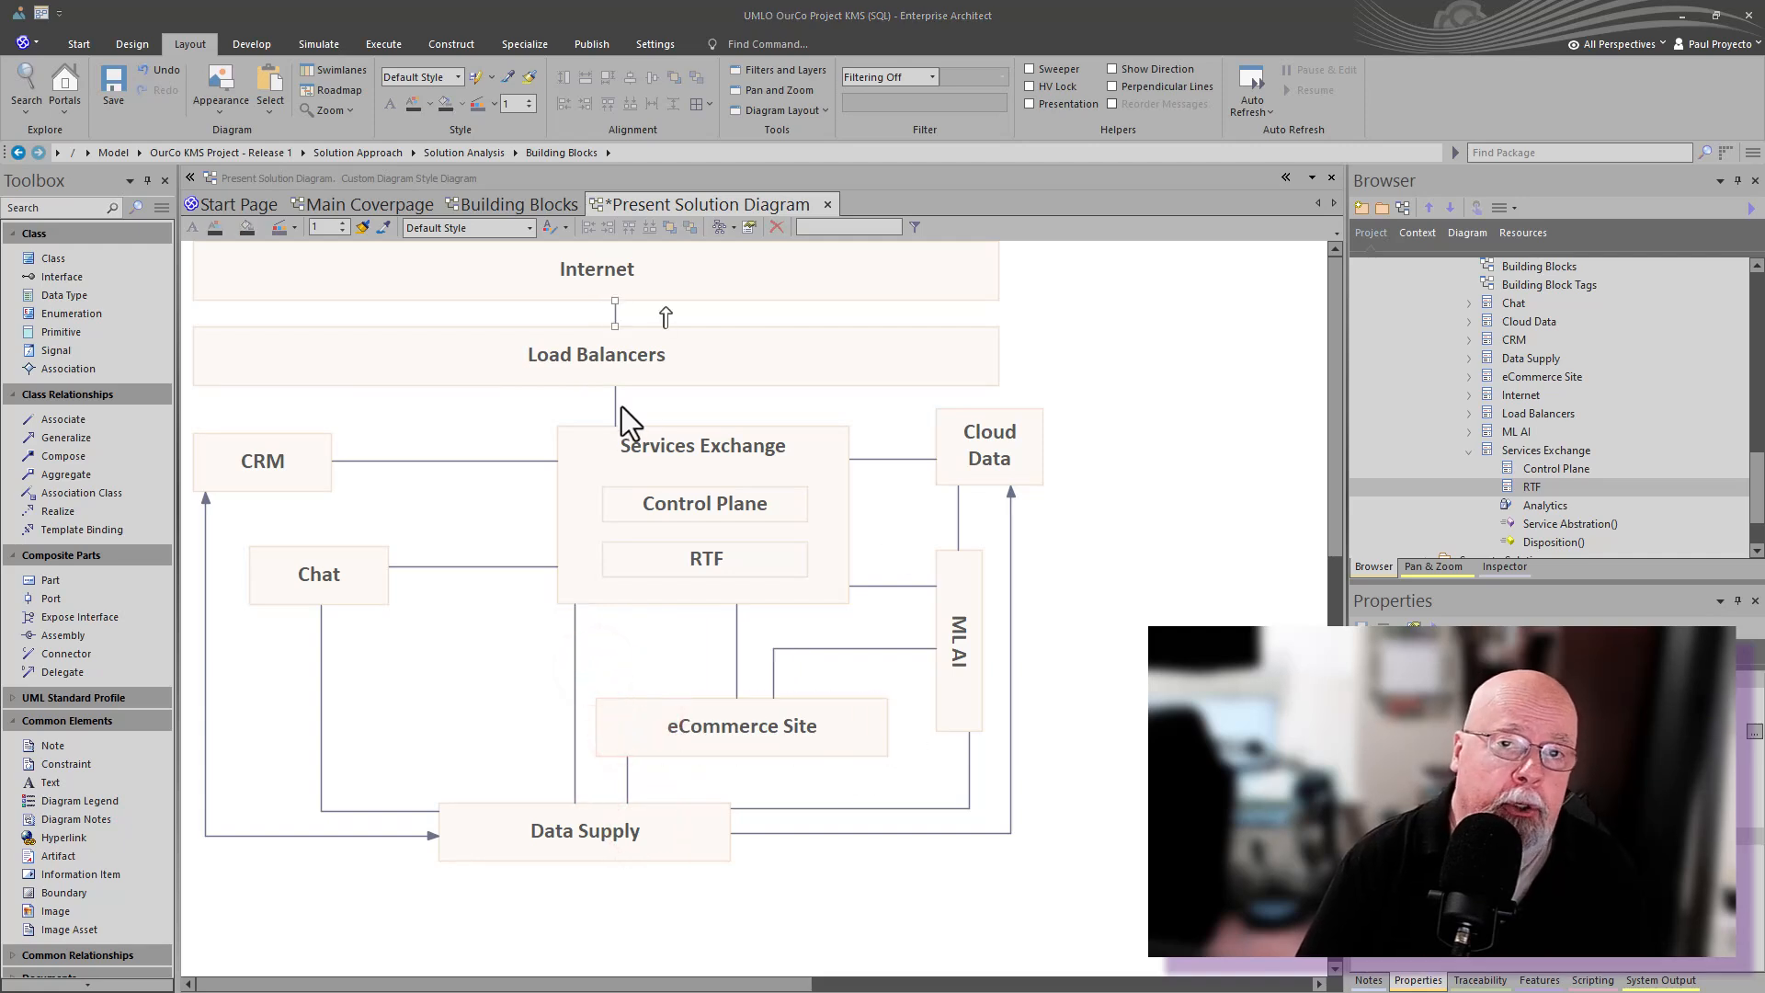
- Give the Load Balancers to Services Exchange connector a green colour and a line width of 3
{"action": "left_click", "coordinate": [615, 405]}
{"action": "left_click", "coordinate": [529, 98]}
{"action": "left_click", "coordinate": [529, 98]}
{"action": "left_click", "coordinate": [493, 103]}
{"action": "left_click", "coordinate": [599, 146]}
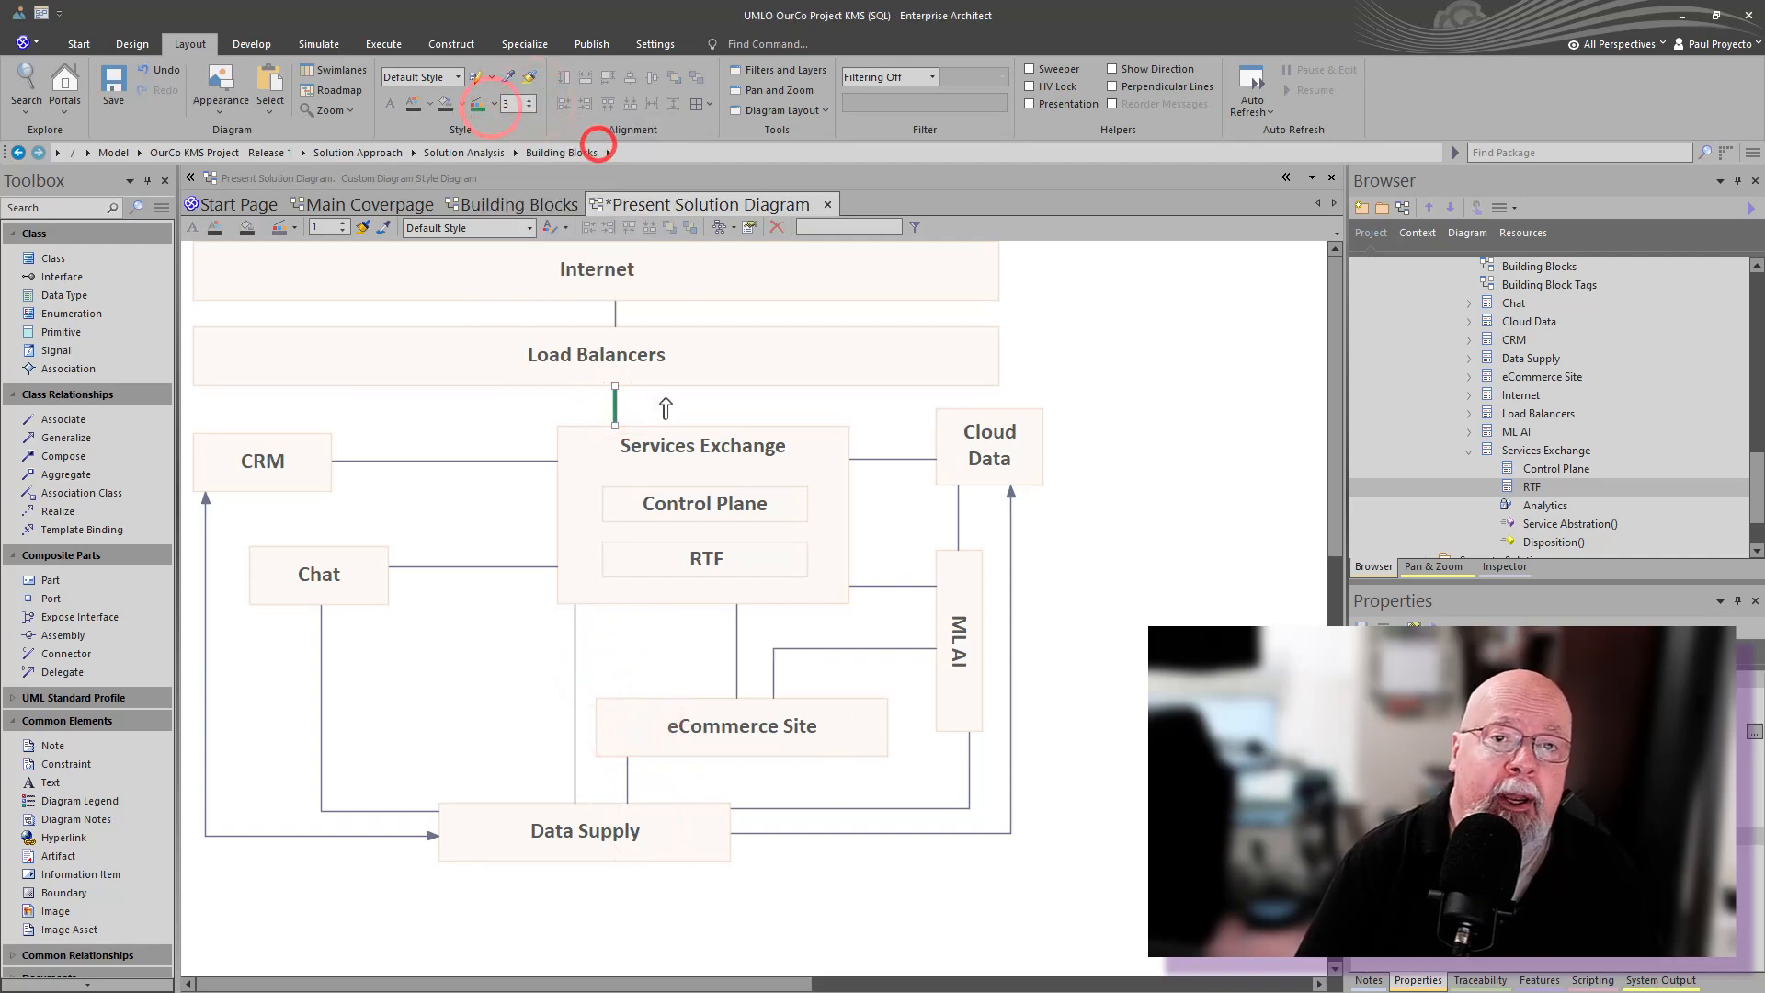
- Copy that connector style onto the Internet, CRM, Chat and CRM to Data Supply connectors
{"action": "left_click", "coordinate": [616, 402]}
{"action": "left_click", "coordinate": [507, 79]}
{"action": "left_click", "coordinate": [618, 317]}
{"action": "left_click", "coordinate": [525, 73]}
{"action": "left_click", "coordinate": [498, 459]}
{"action": "left_click", "coordinate": [535, 72]}
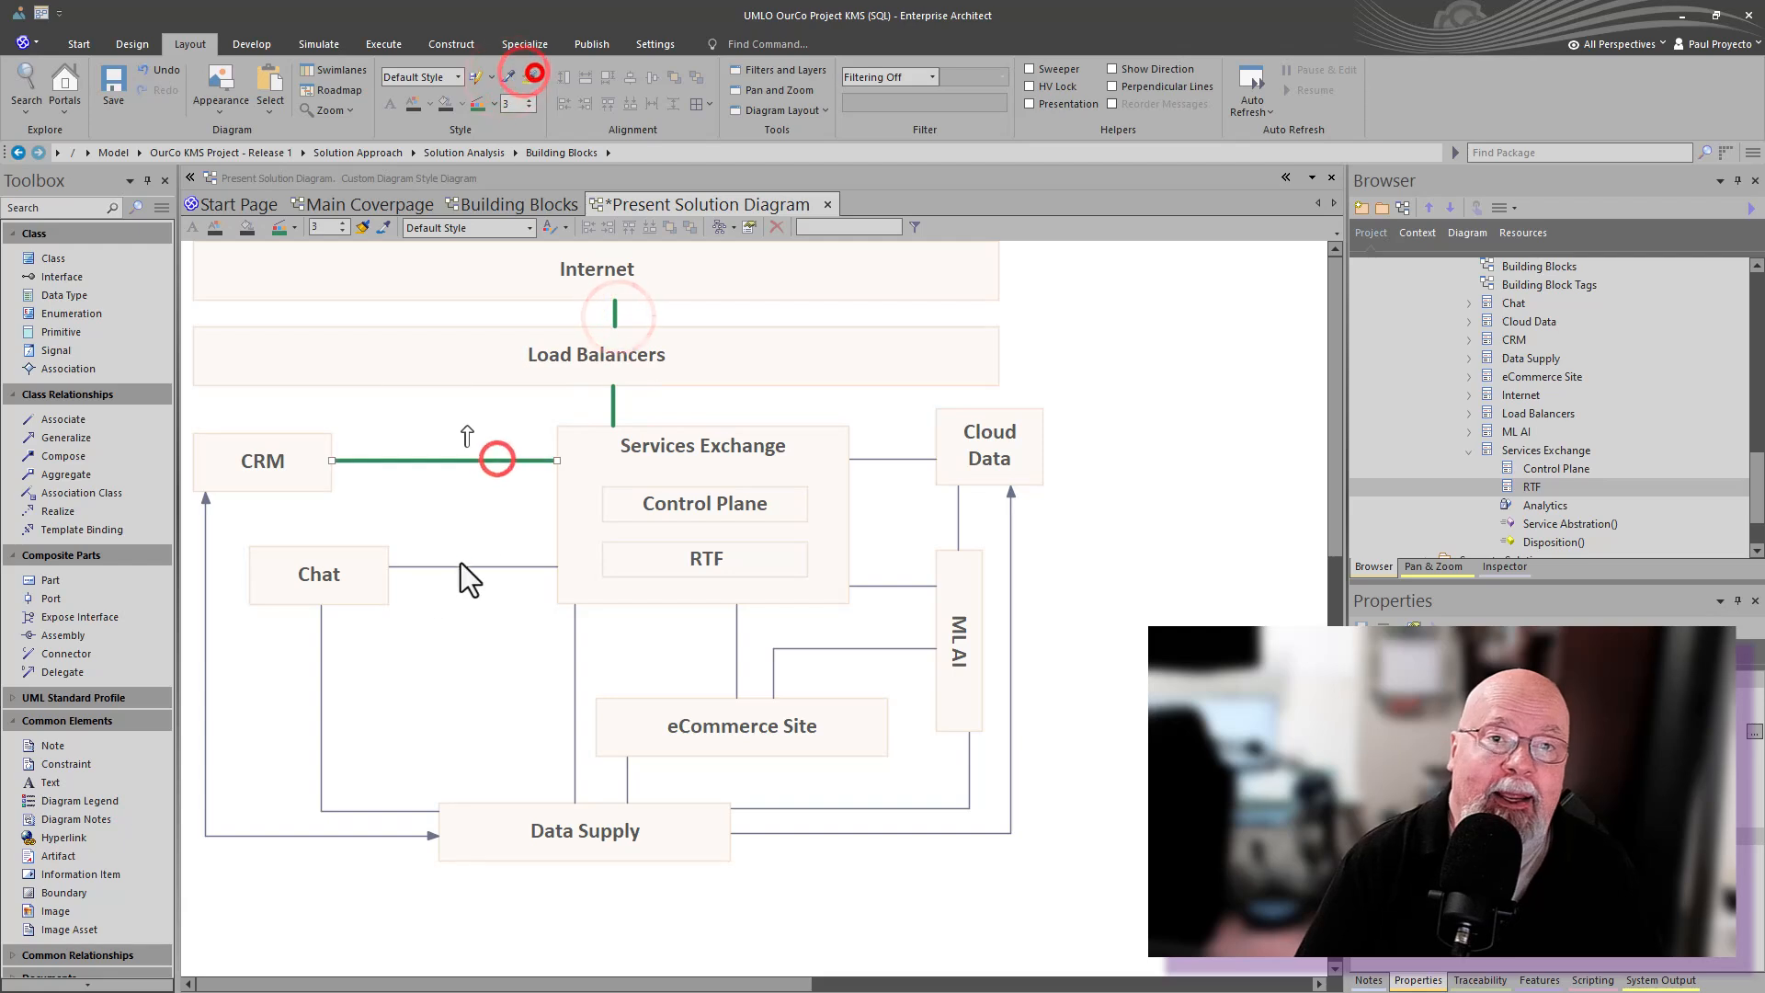
{"action": "left_click", "coordinate": [461, 562]}
{"action": "left_click", "coordinate": [528, 79]}
{"action": "left_click", "coordinate": [206, 604]}
{"action": "left_click", "coordinate": [530, 79]}
- Select every element and shift the whole layout slightly down and right
{"action": "mouse_move", "coordinate": [1088, 880]}
{"action": "left_mouse_down"}
{"action": "mouse_move", "coordinate": [441, 455]}
{"action": "mouse_move", "coordinate": [187, 253]}
{"action": "left_mouse_up"}
{"action": "left_click_drag", "start_coordinate": [249, 281], "coordinate": [274, 302]}
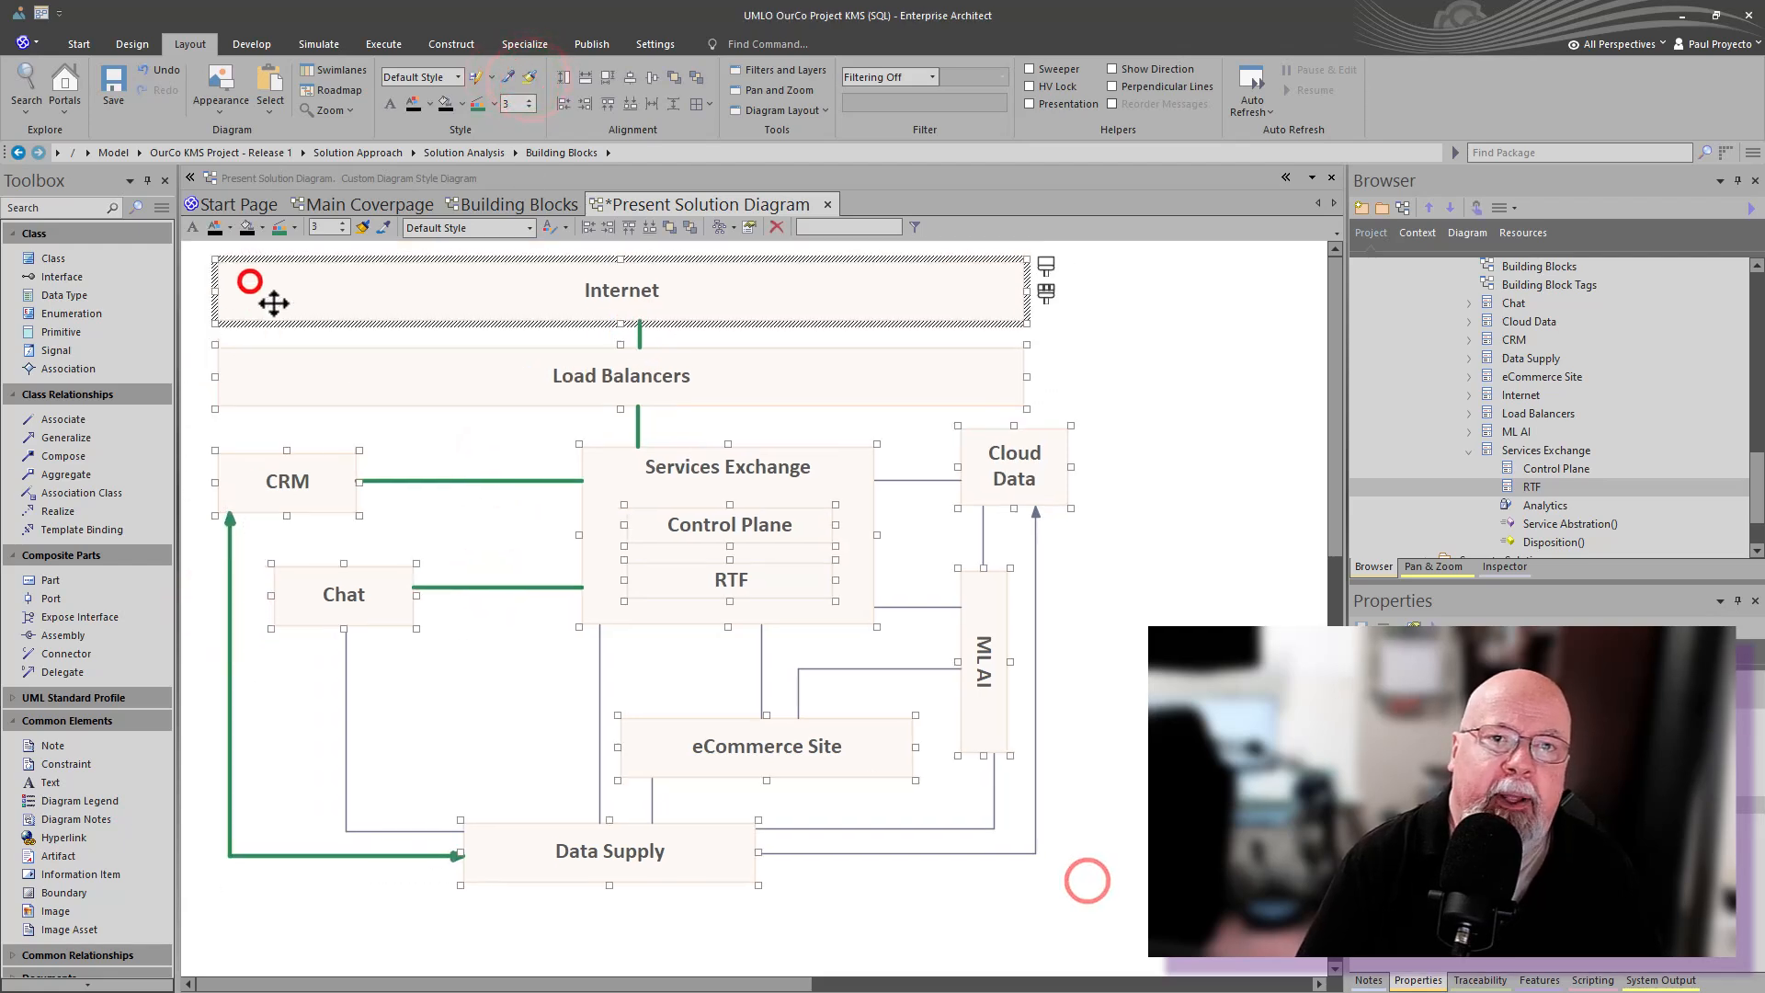
- Fill the Internet element with light blue
{"action": "left_click", "coordinate": [394, 343]}
{"action": "left_click", "coordinate": [441, 295]}
{"action": "left_click", "coordinate": [463, 105]}
{"action": "left_click", "coordinate": [521, 312]}
{"action": "left_click", "coordinate": [994, 442]}
{"action": "left_click", "coordinate": [1042, 368]}
- Open the fill colour picker for Load Balancers and sample a colour from the screen
{"action": "left_click", "coordinate": [783, 385]}
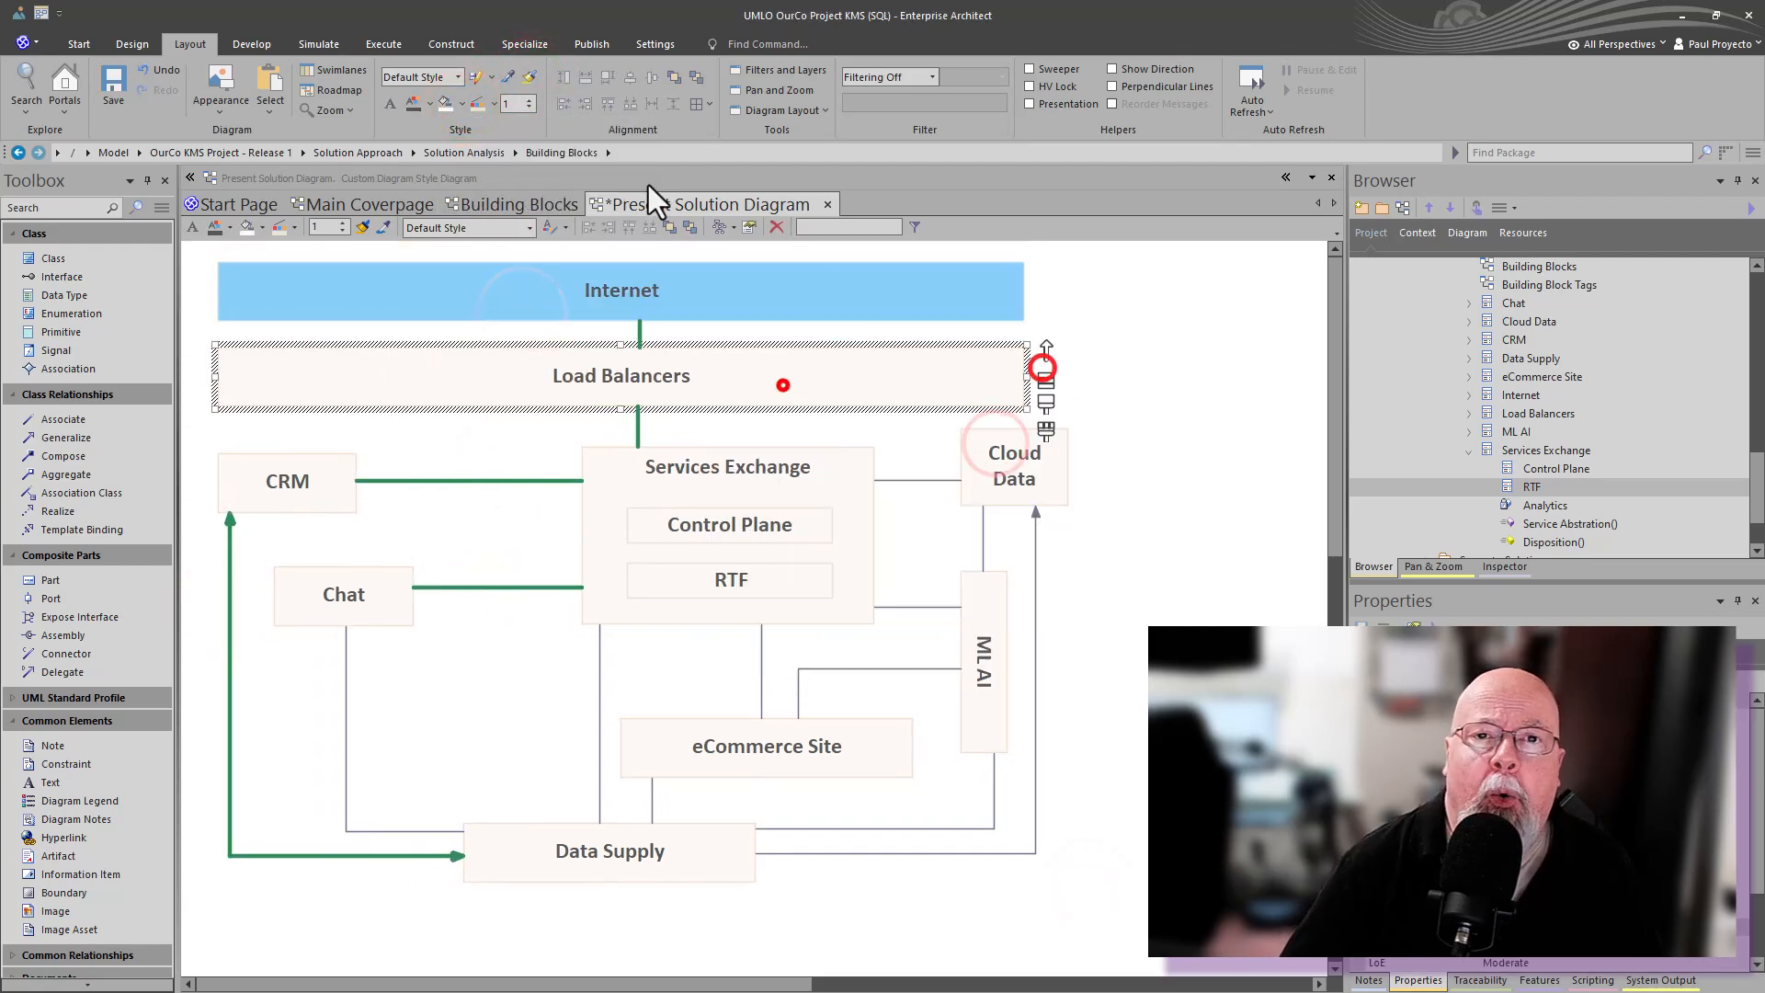
{"action": "left_click", "coordinate": [512, 78]}
{"action": "left_click", "coordinate": [823, 375]}
{"action": "left_click", "coordinate": [494, 109]}
{"action": "left_click", "coordinate": [560, 304]}
{"action": "left_click", "coordinate": [996, 441]}
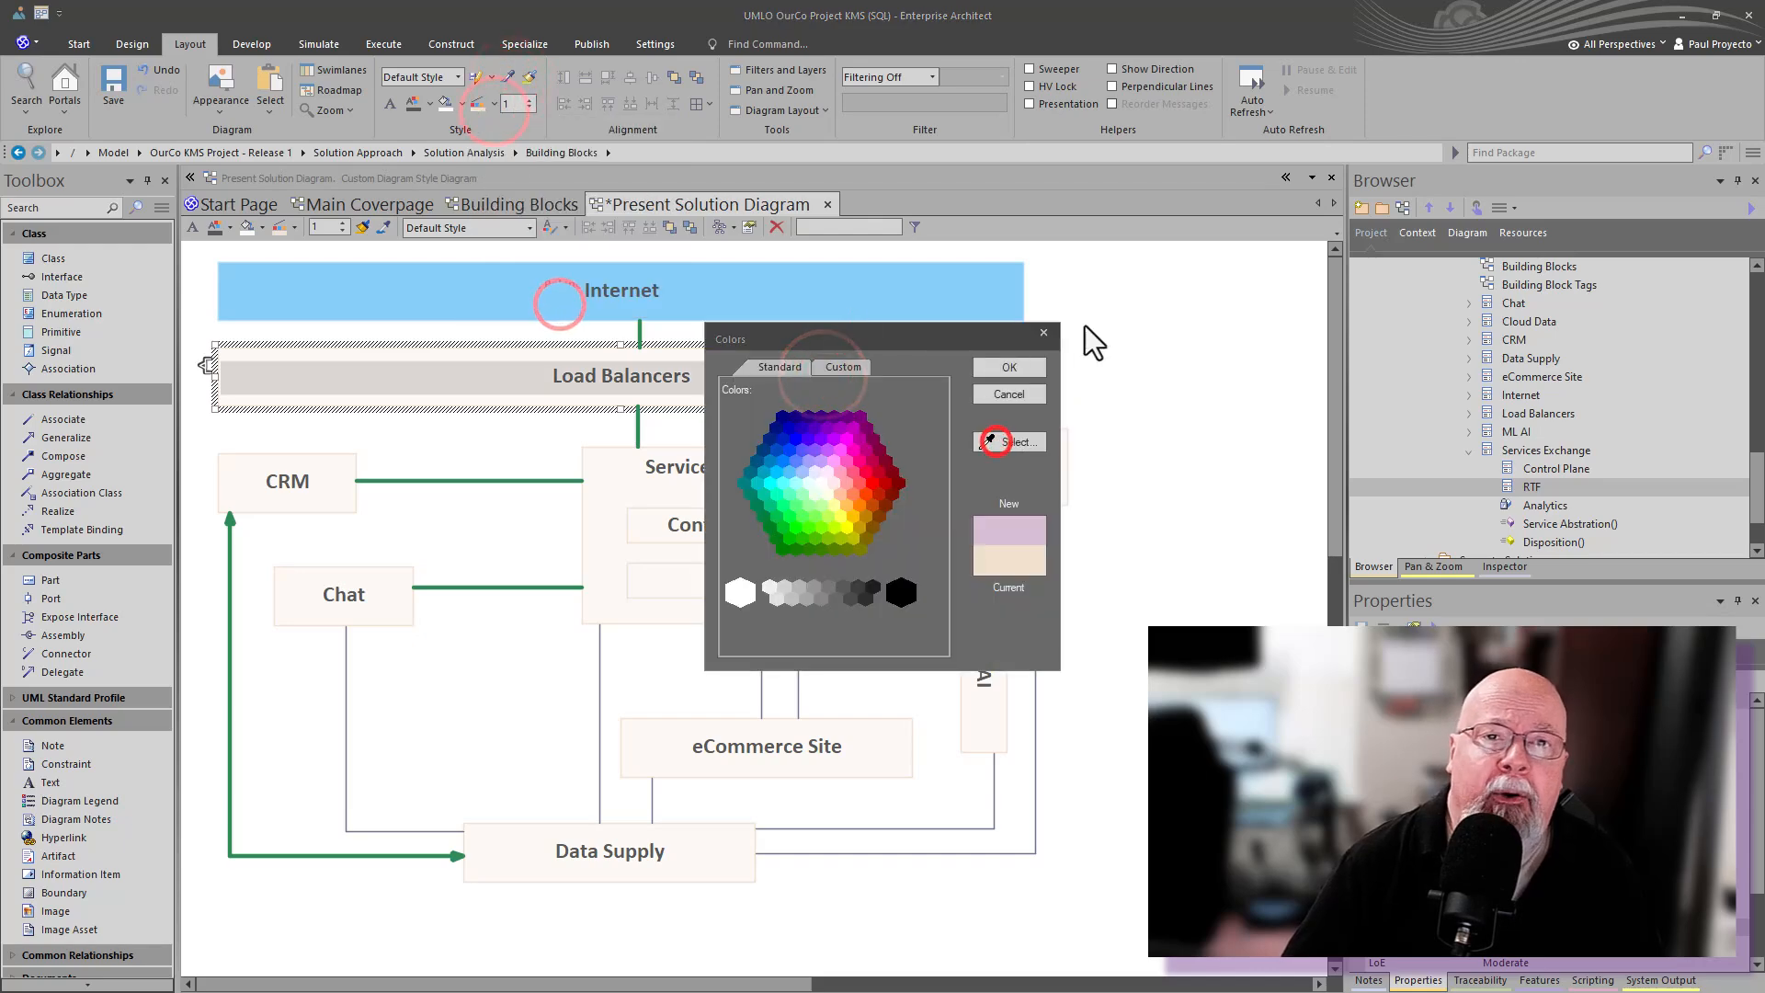
{"action": "left_click", "coordinate": [1012, 367]}
- Apply a lavender fill colour to the Load Balancers element
{"action": "left_click", "coordinate": [1078, 371]}
{"action": "left_click", "coordinate": [899, 383]}
{"action": "left_click", "coordinate": [496, 106]}
{"action": "left_click", "coordinate": [532, 307]}
{"action": "left_click", "coordinate": [1012, 441]}
{"action": "left_click", "coordinate": [1010, 366]}
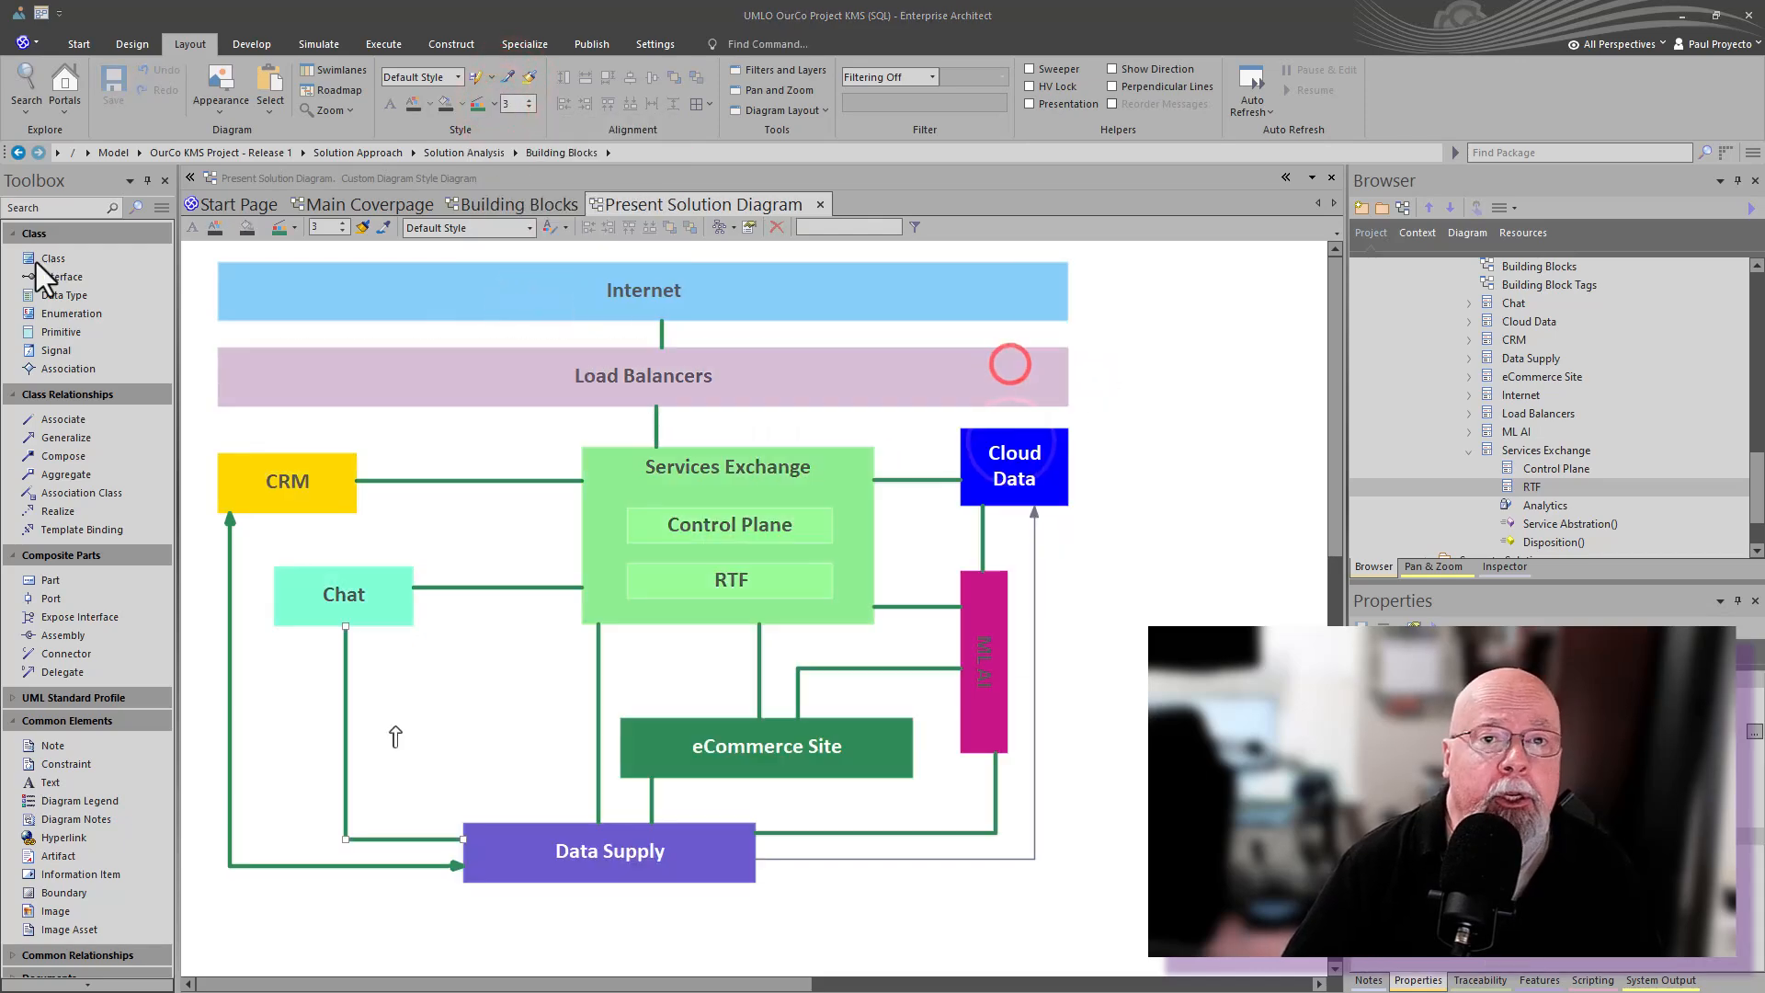
{"action": "left_click", "coordinate": [412, 108]}
{"action": "left_click", "coordinate": [412, 286]}
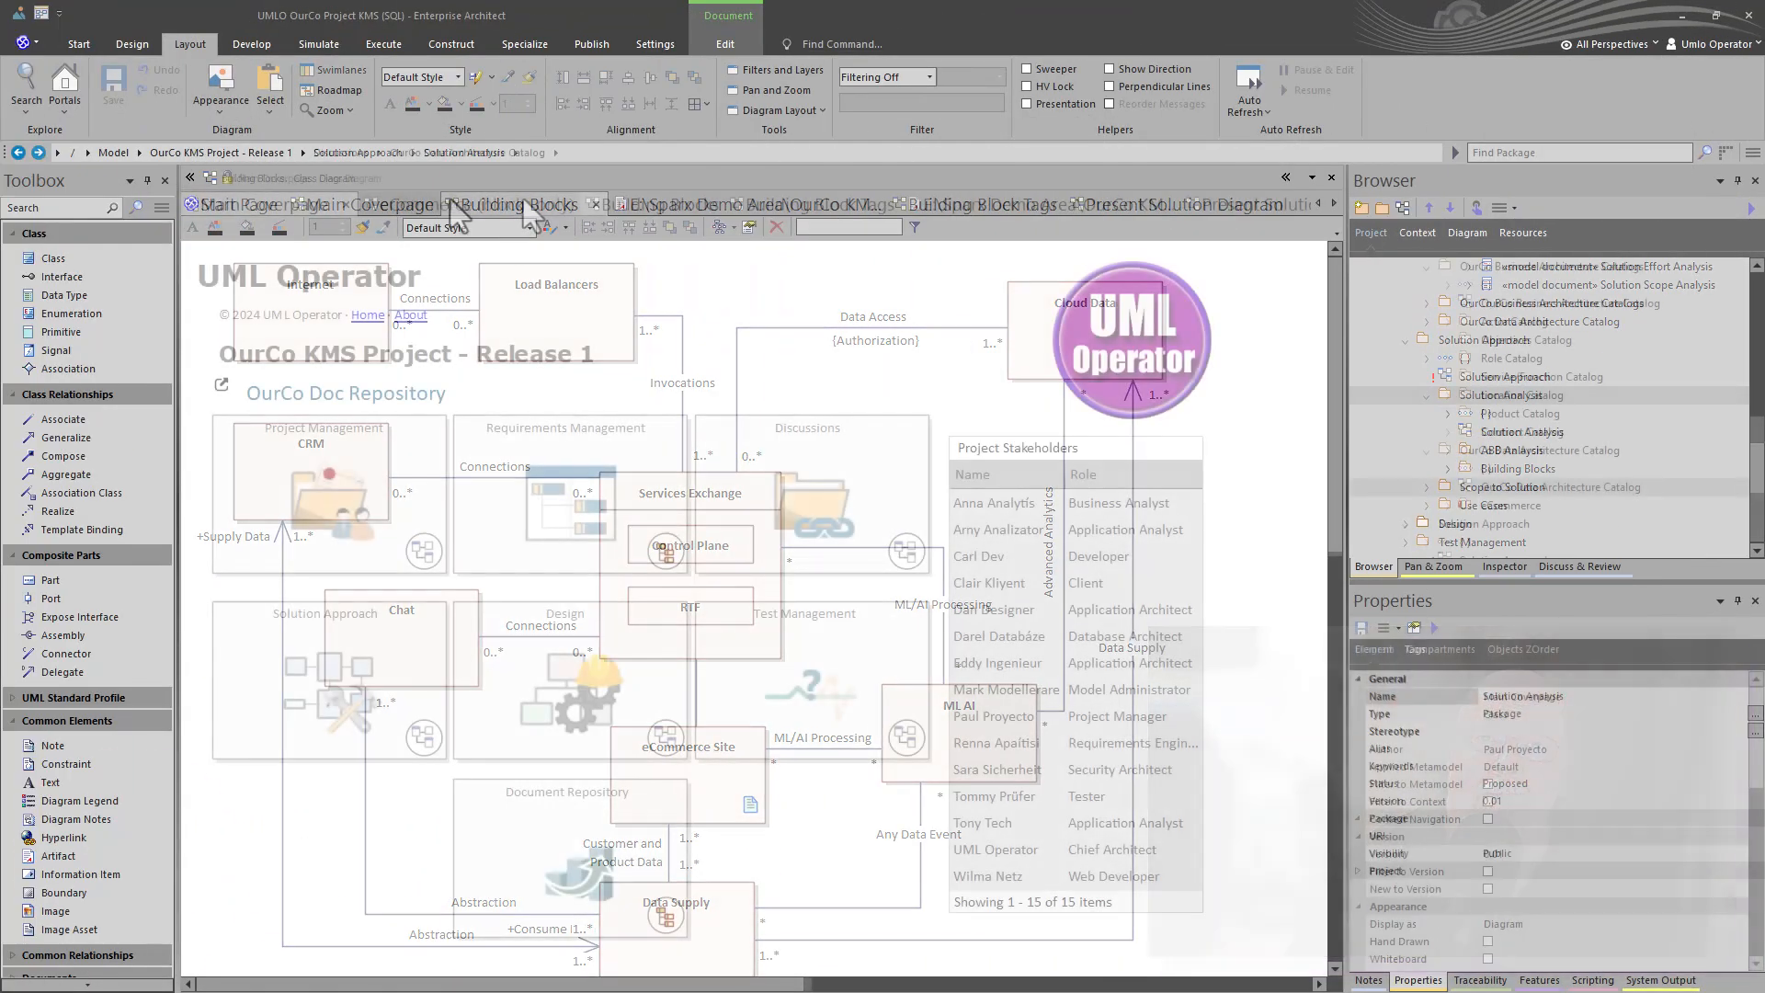
- Review the eCommerce (blocks only), Building Blocks and Building Block Tags diagrams
{"action": "left_click", "coordinate": [461, 211]}
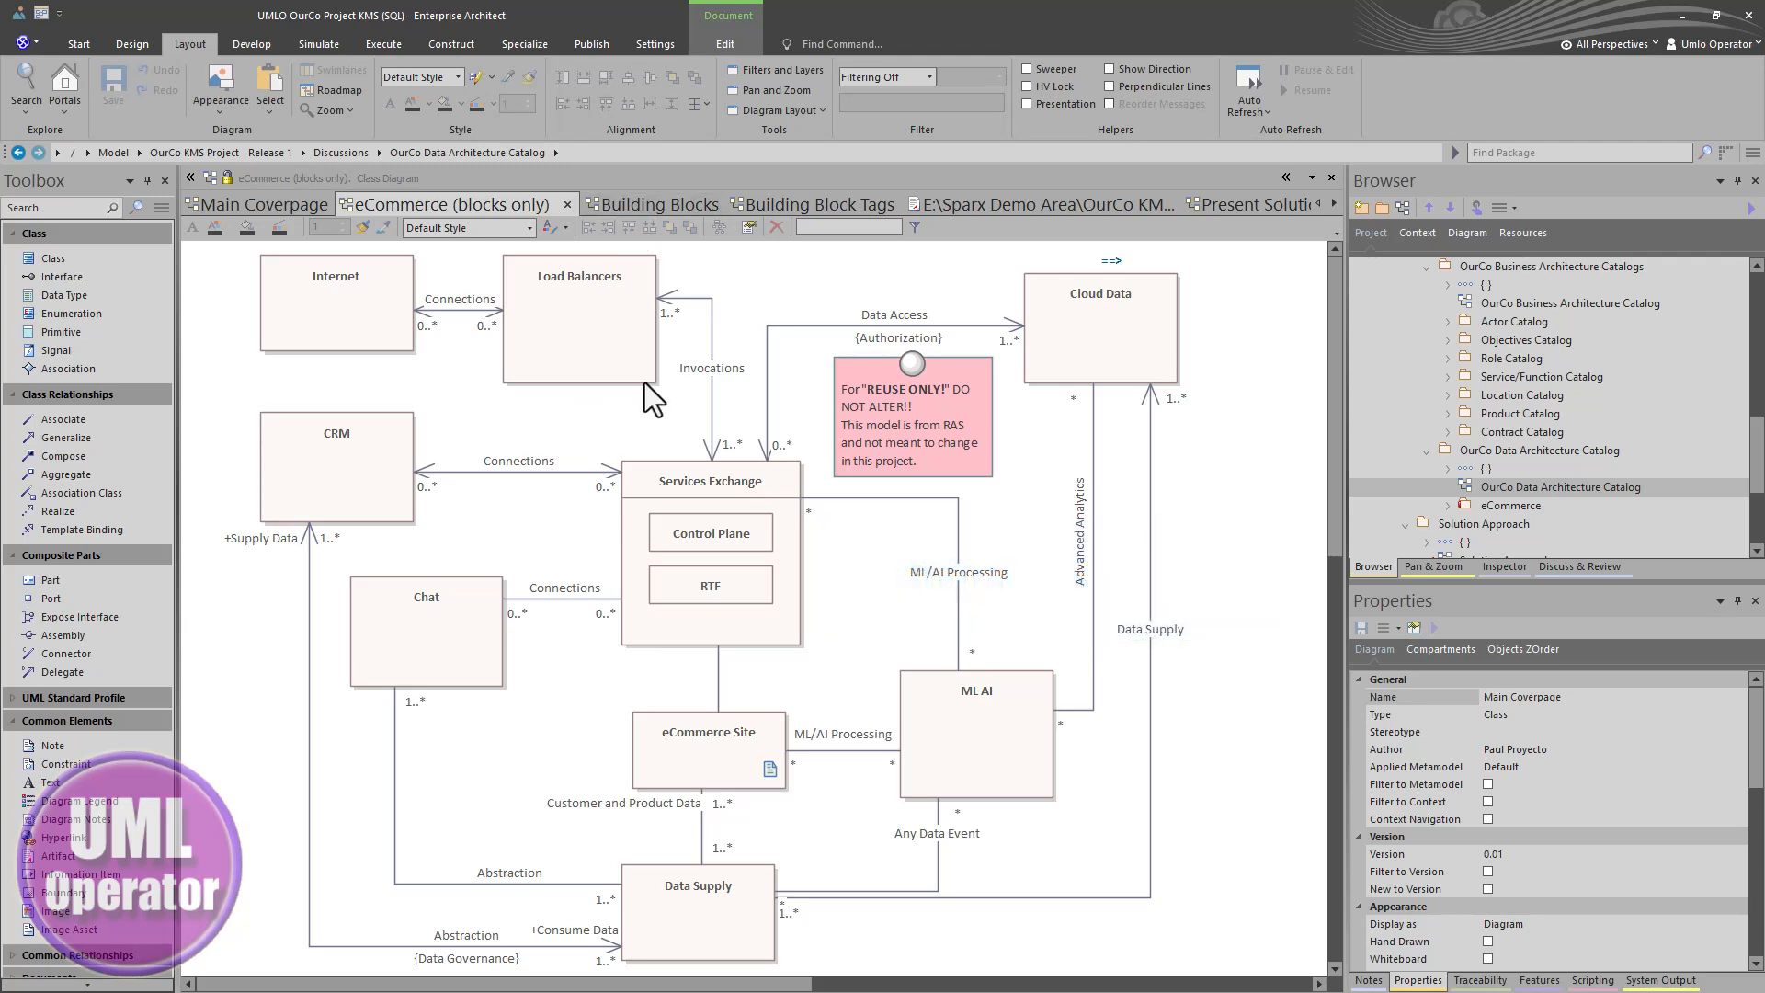
{"action": "left_click", "coordinate": [634, 204]}
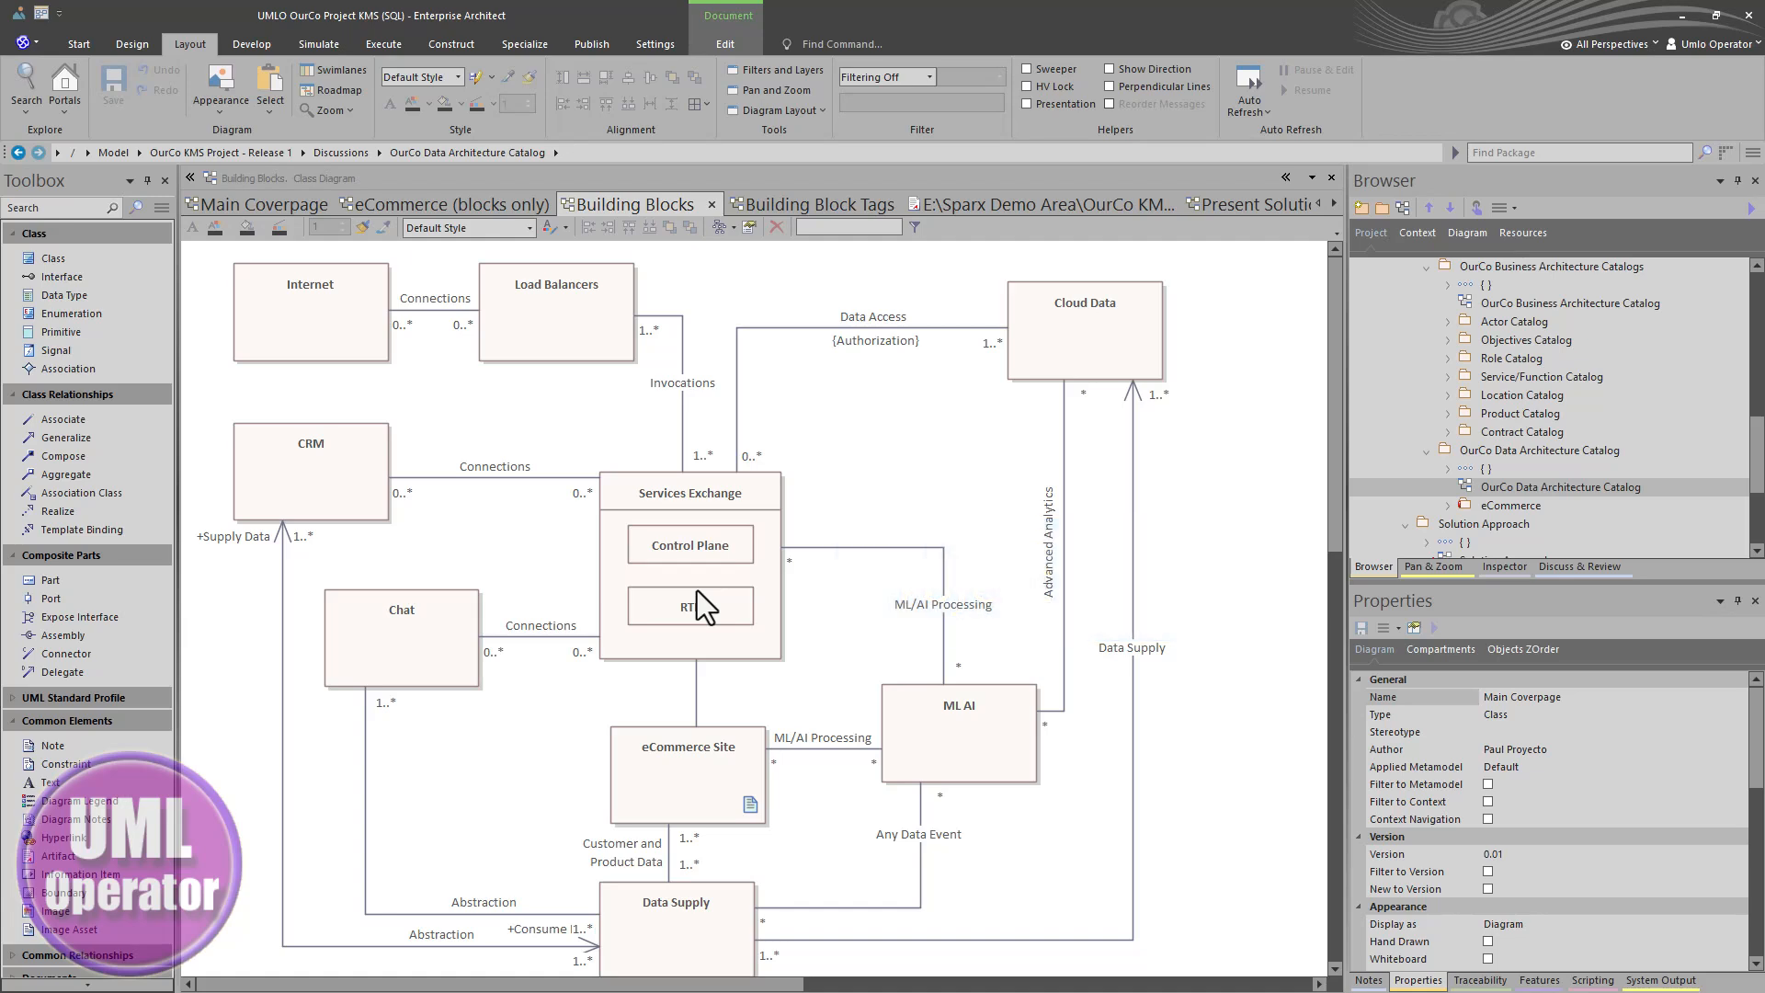
{"action": "left_click", "coordinate": [798, 204]}
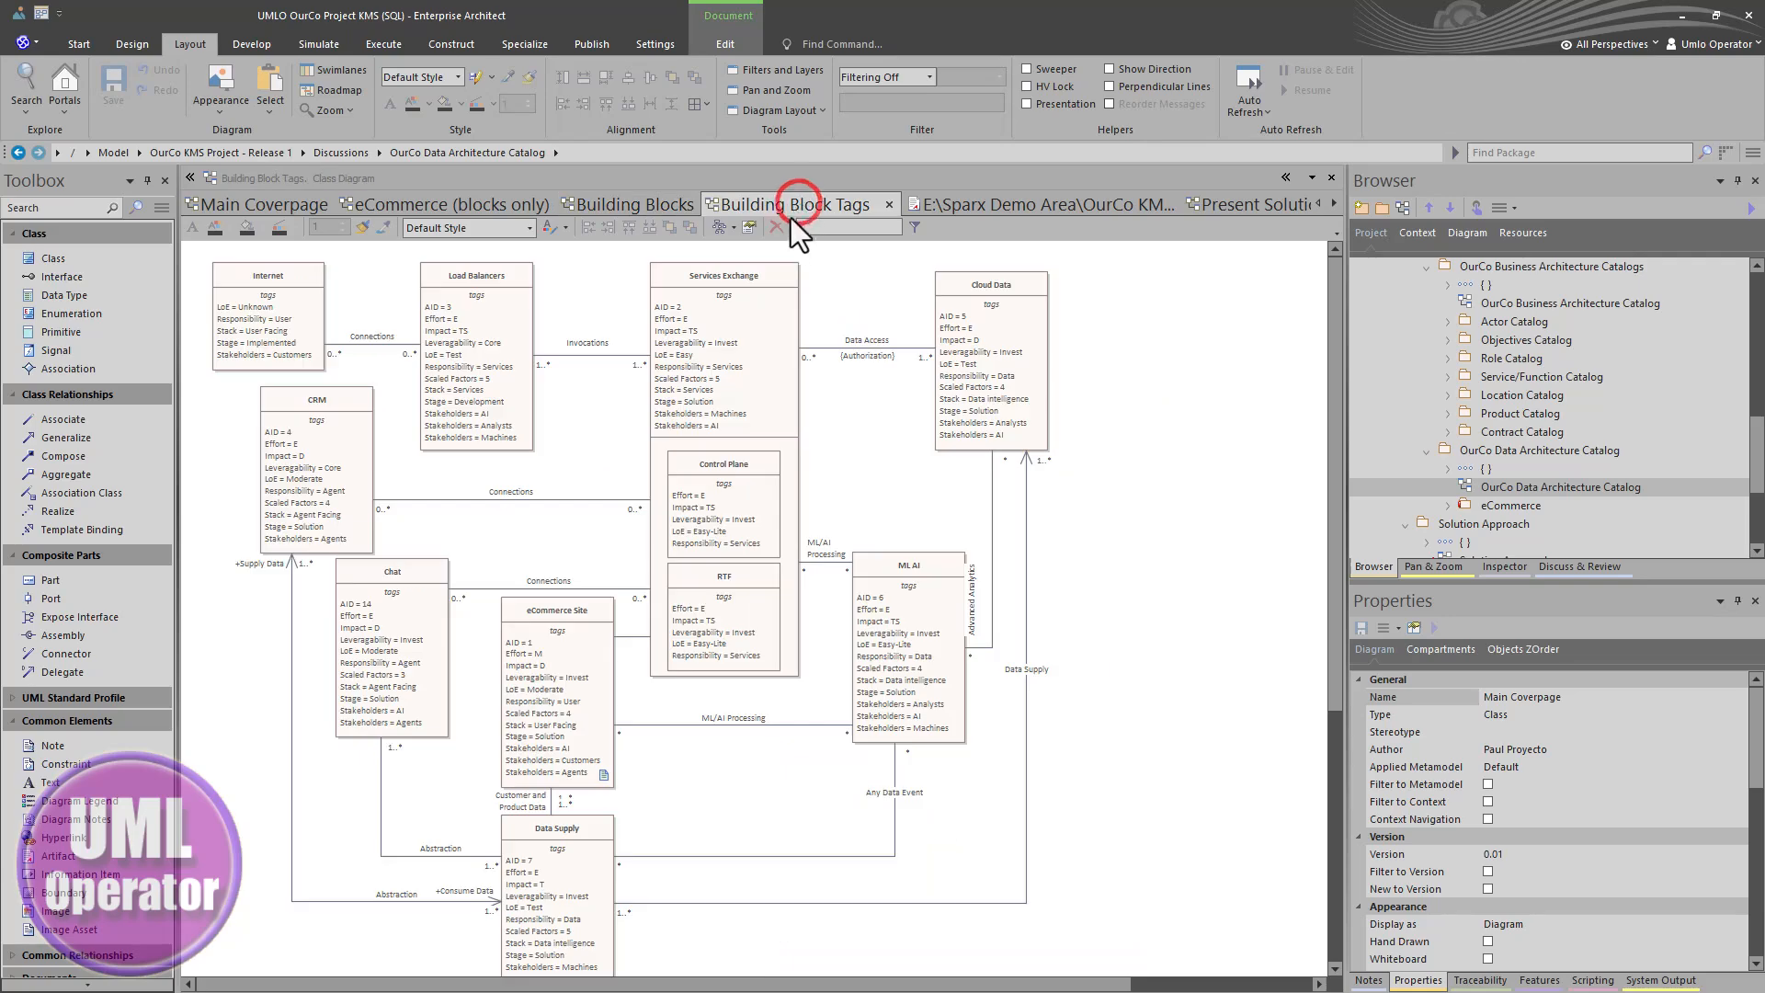
- Read through the Building Blocks report document and compare it with the Building Blocks diagram
{"action": "left_click", "coordinate": [994, 208]}
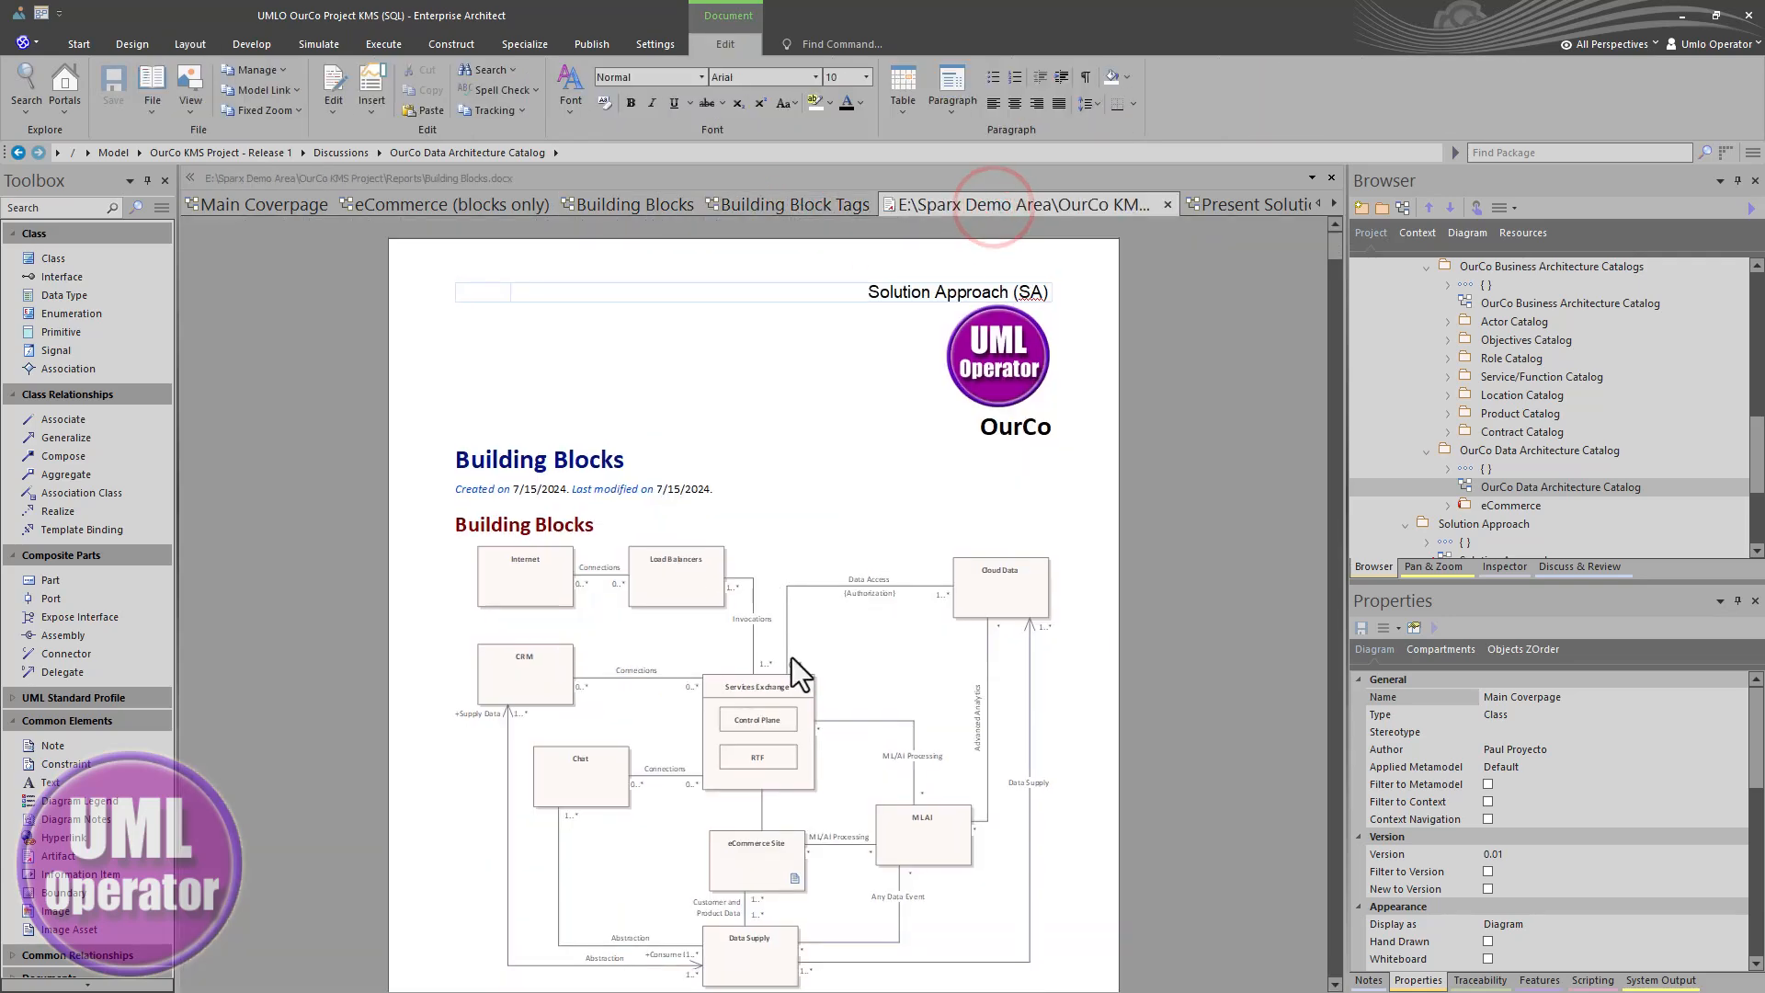
{"action": "scroll", "coordinate": [793, 658], "scroll_direction": "down", "scroll_amount": 2}
{"action": "scroll", "coordinate": [792, 658], "scroll_direction": "down", "scroll_amount": 11}
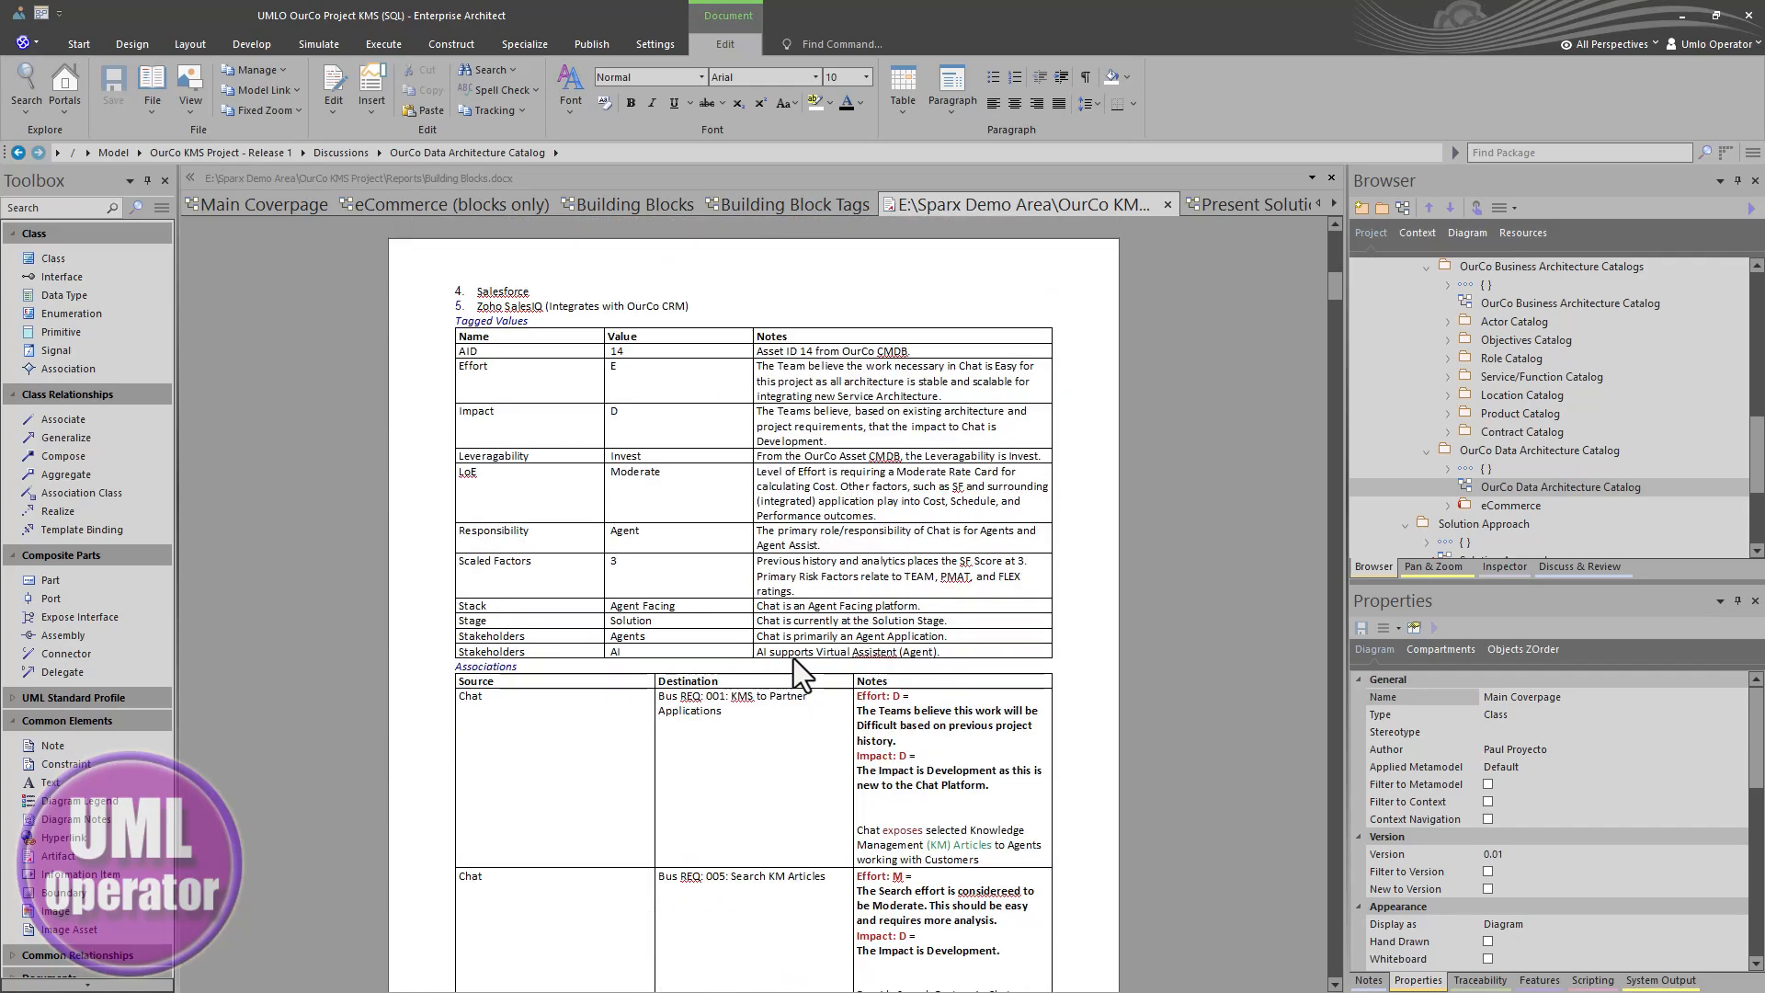
{"action": "scroll", "coordinate": [792, 658], "scroll_direction": "down", "scroll_amount": 2}
{"action": "scroll", "coordinate": [781, 621], "scroll_direction": "up", "scroll_amount": 4}
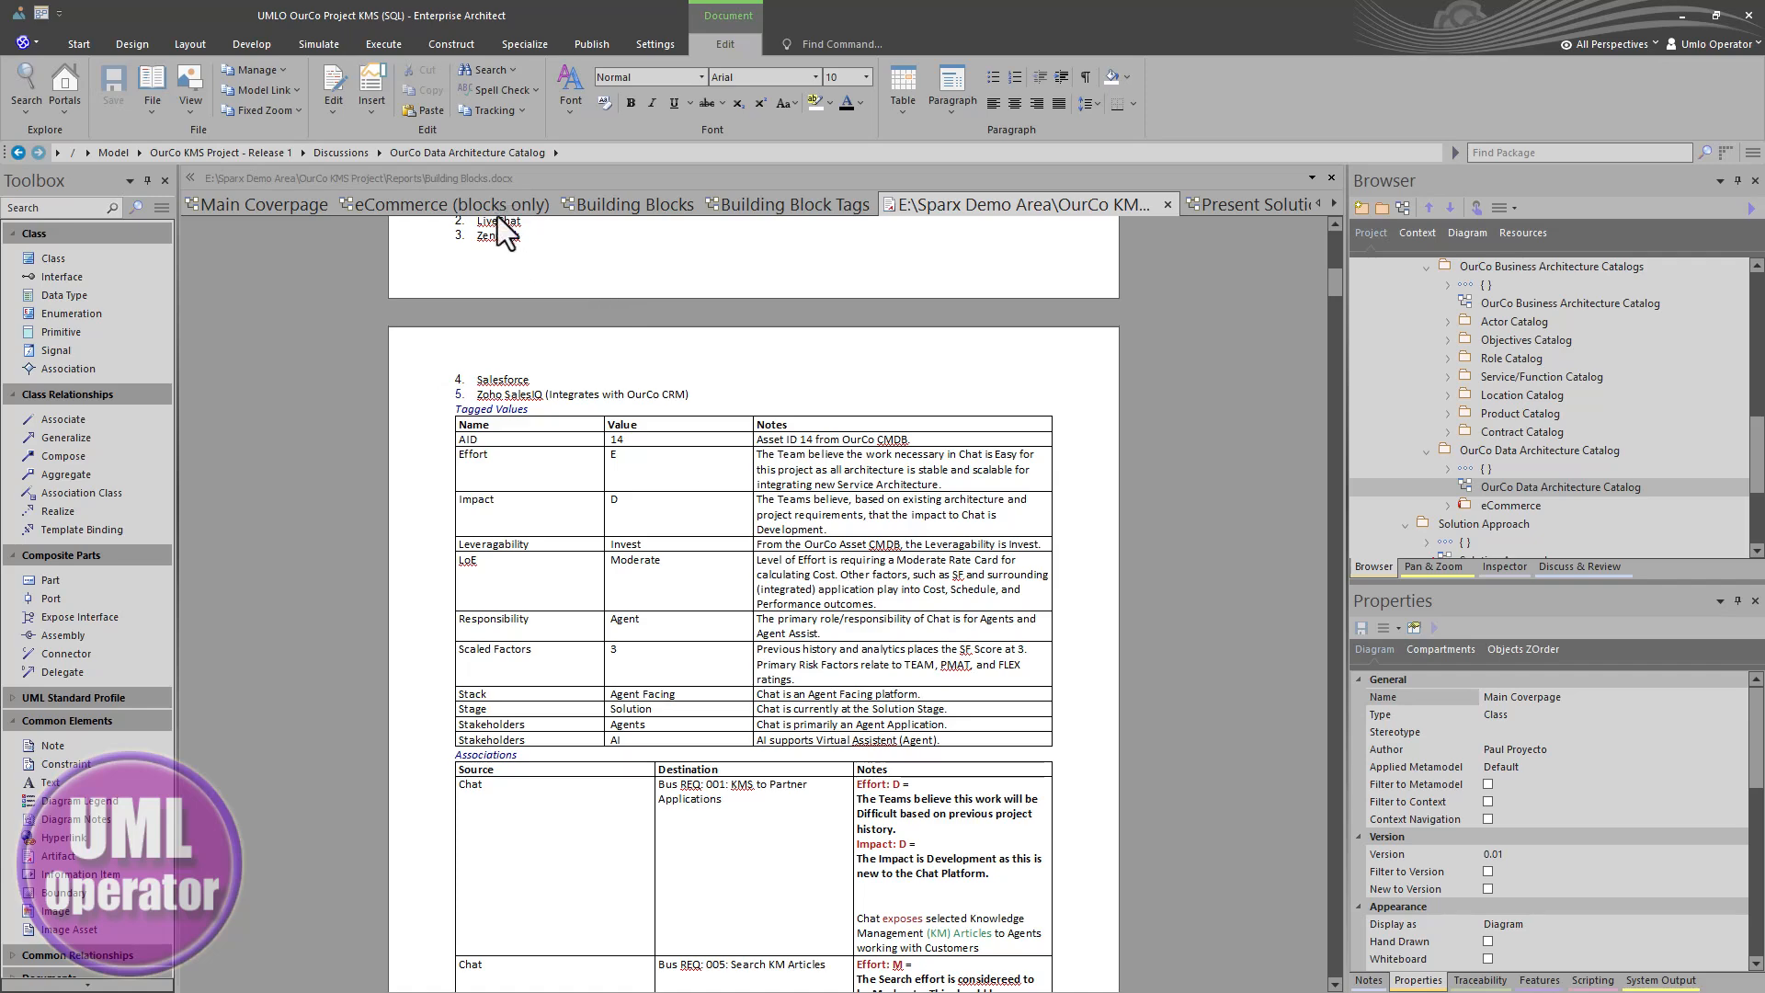
{"action": "left_click", "coordinate": [583, 206]}
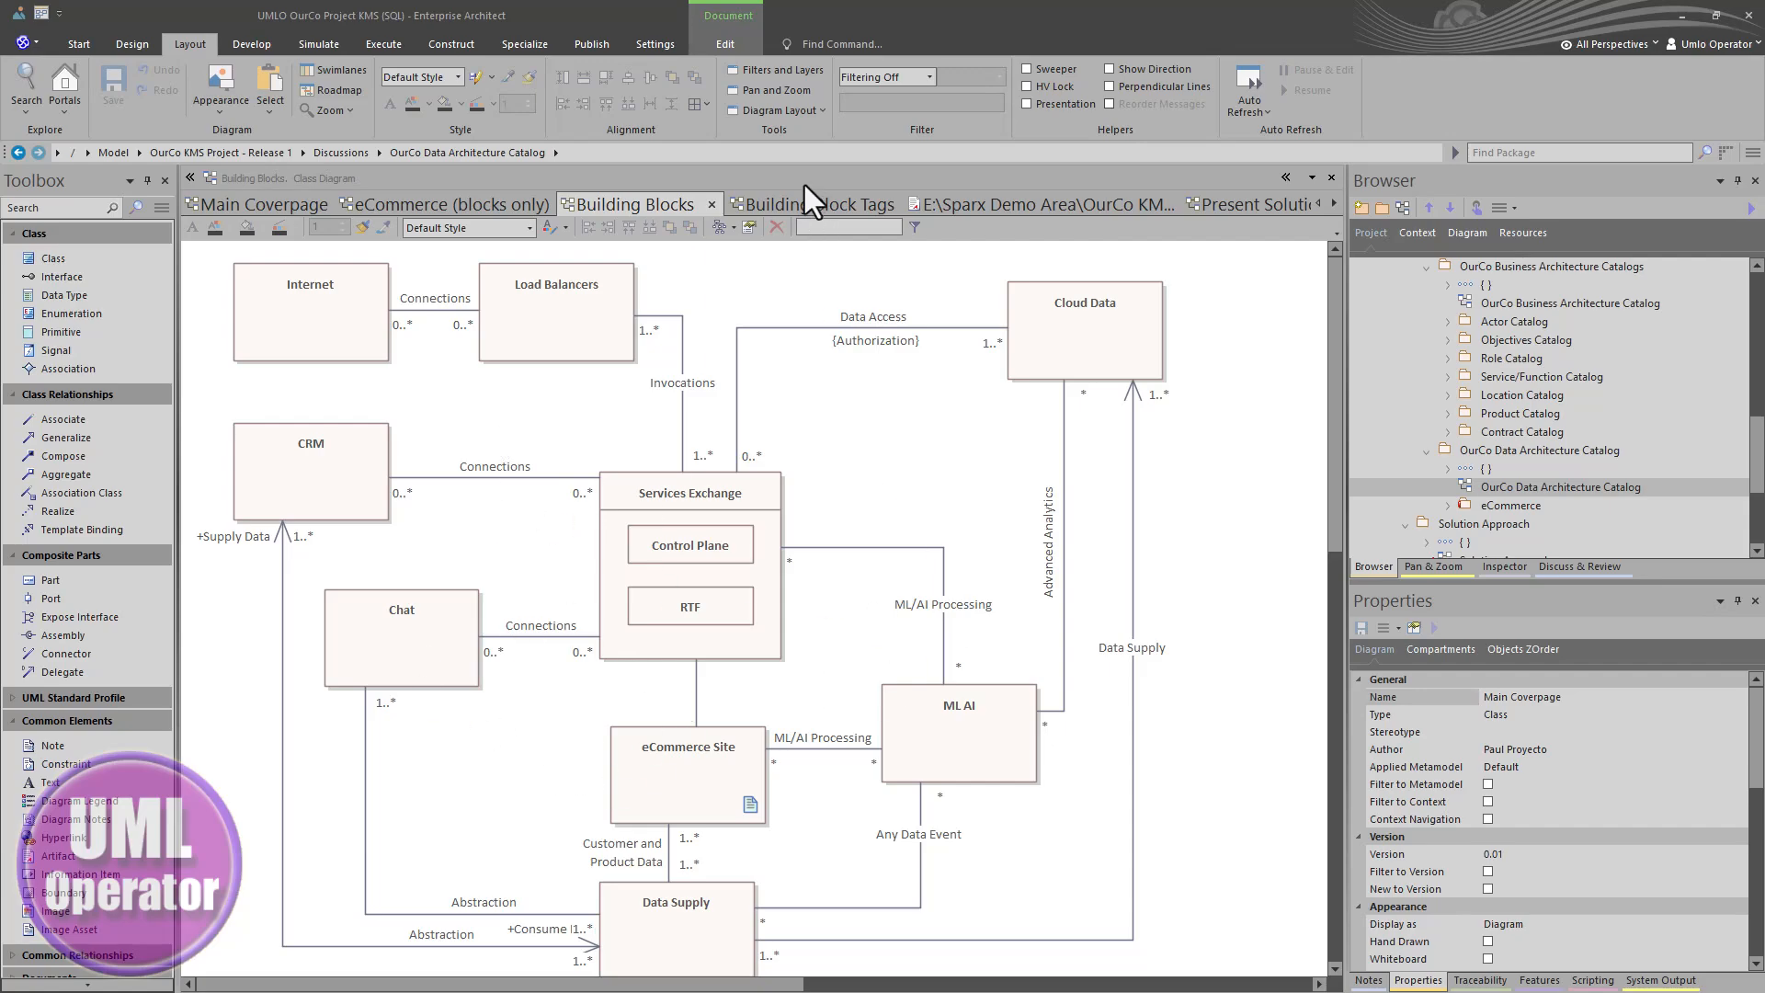
{"action": "left_click", "coordinate": [978, 202]}
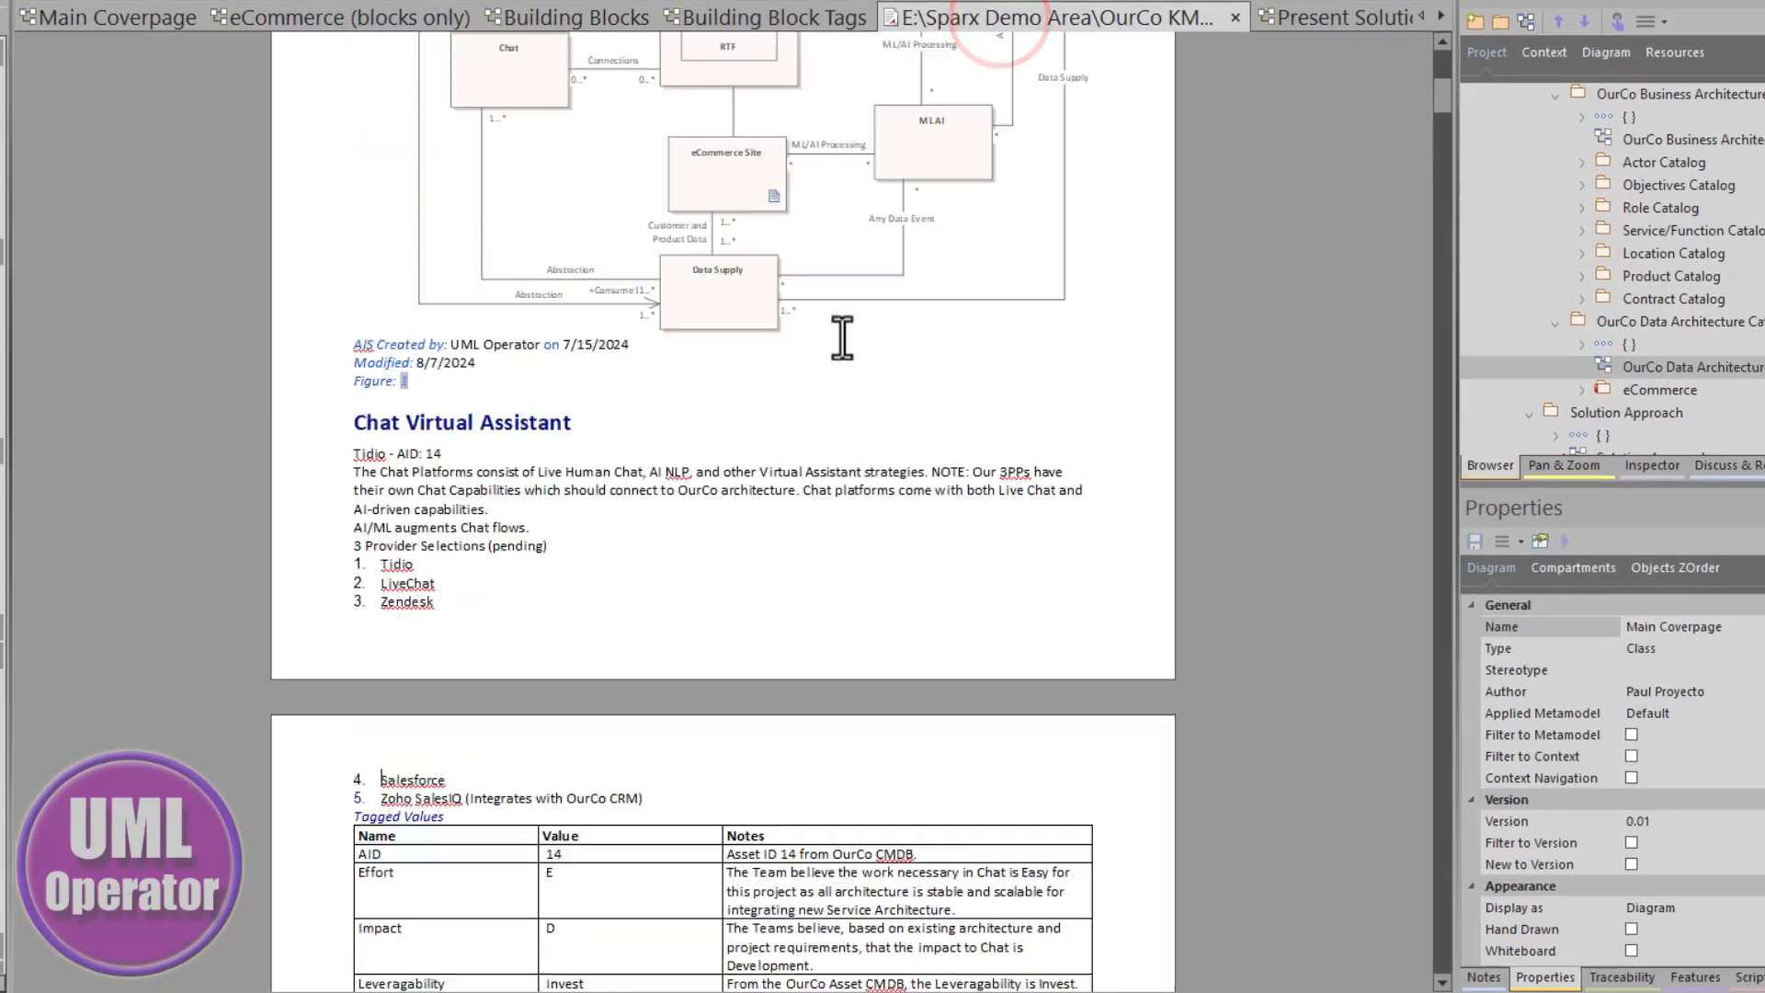
{"action": "scroll", "coordinate": [842, 340], "scroll_direction": "up", "scroll_amount": 6}
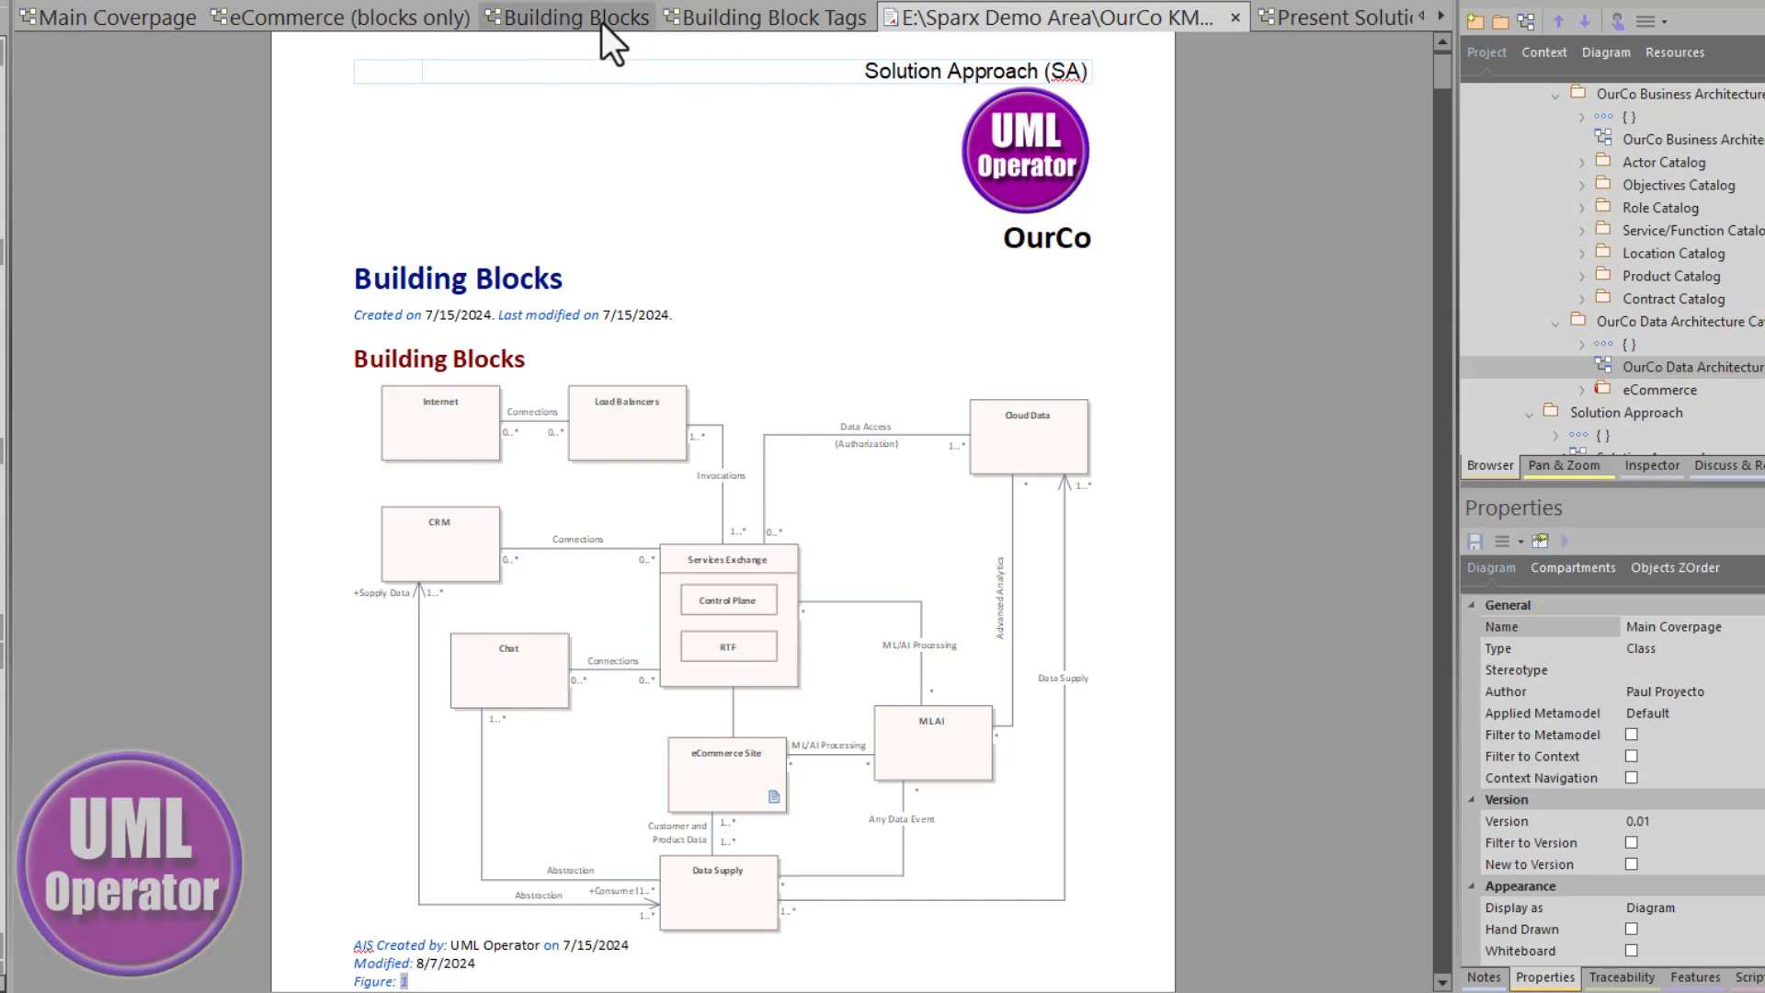
- Open the Building Block Tags diagram and inspect its diagram properties without changing them
{"action": "left_click", "coordinate": [704, 17]}
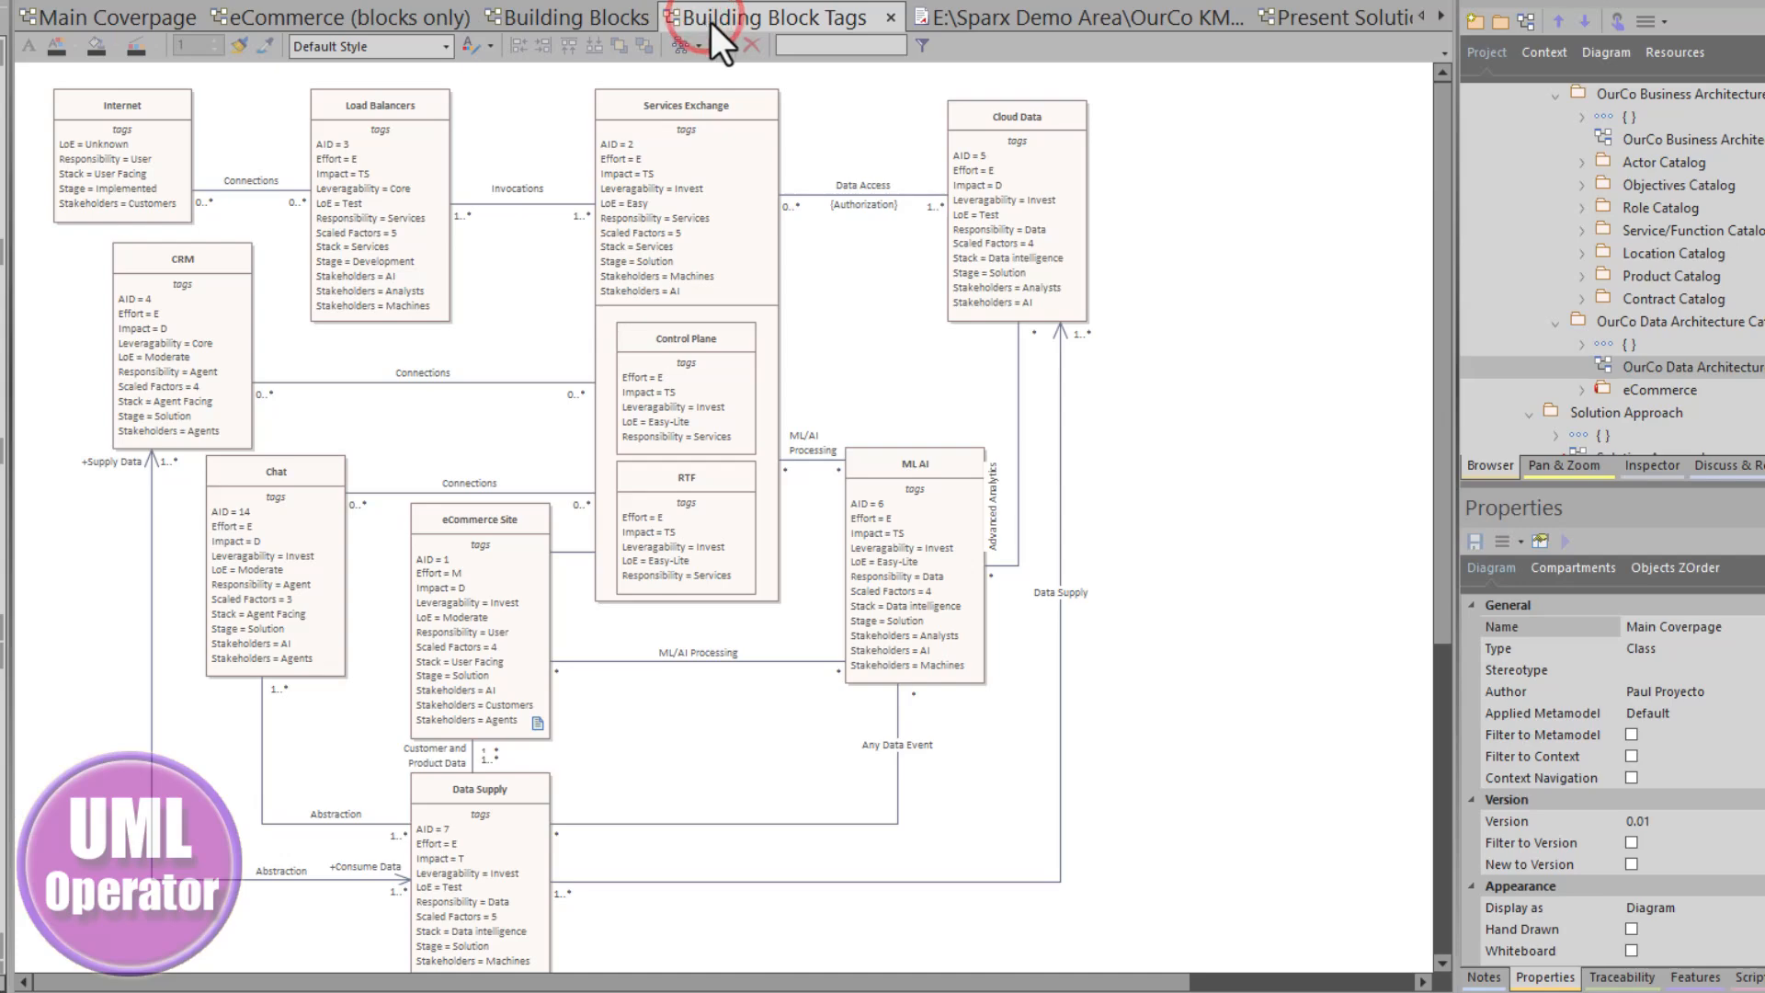
{"action": "double_click", "coordinate": [497, 267]}
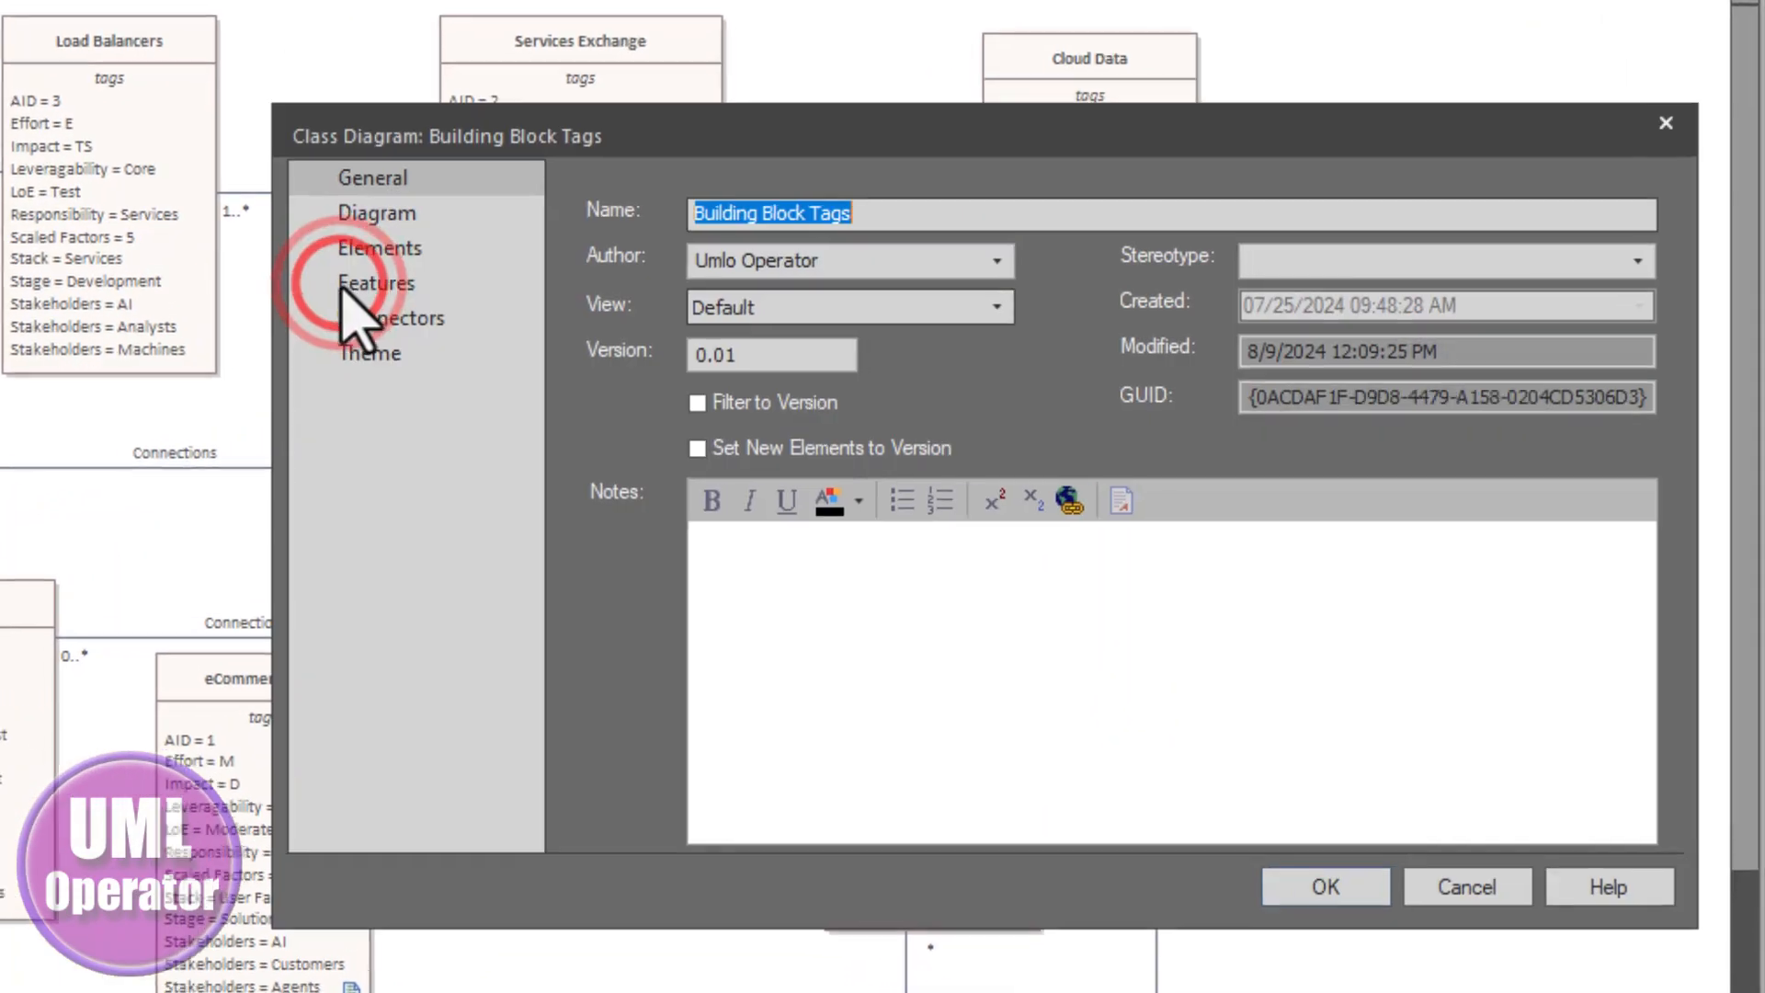
{"action": "left_click", "coordinate": [554, 217]}
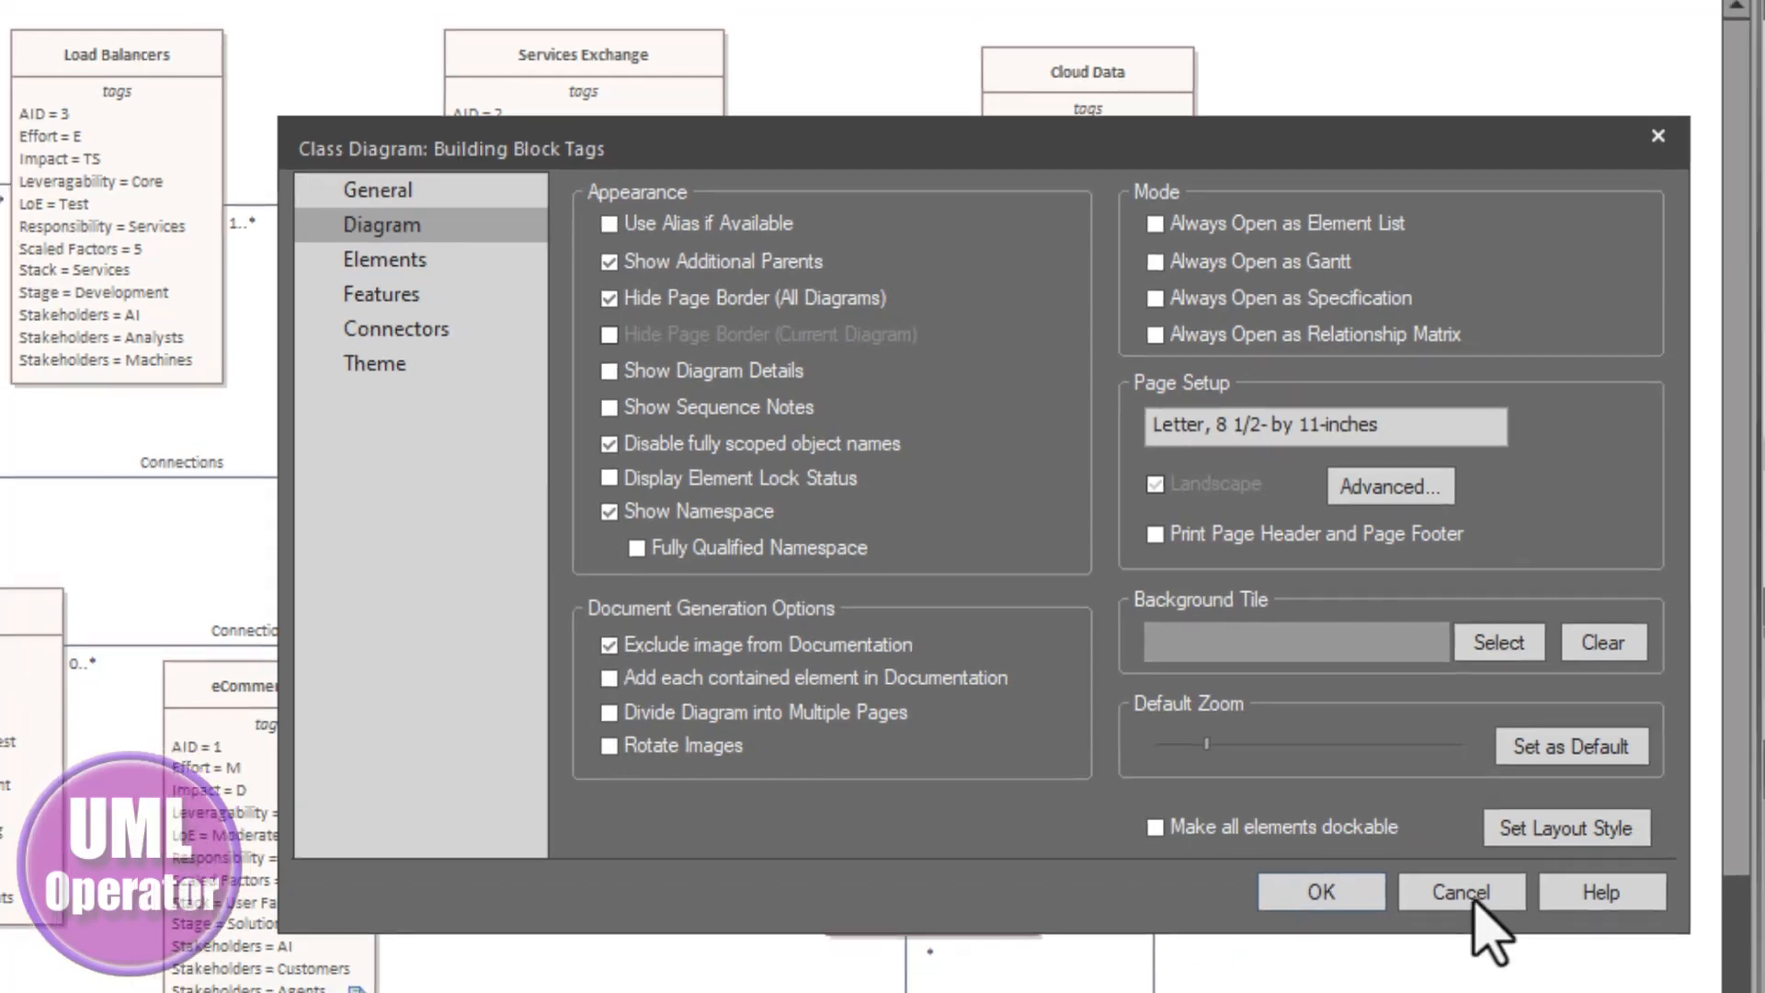
{"action": "left_click", "coordinate": [1485, 908]}
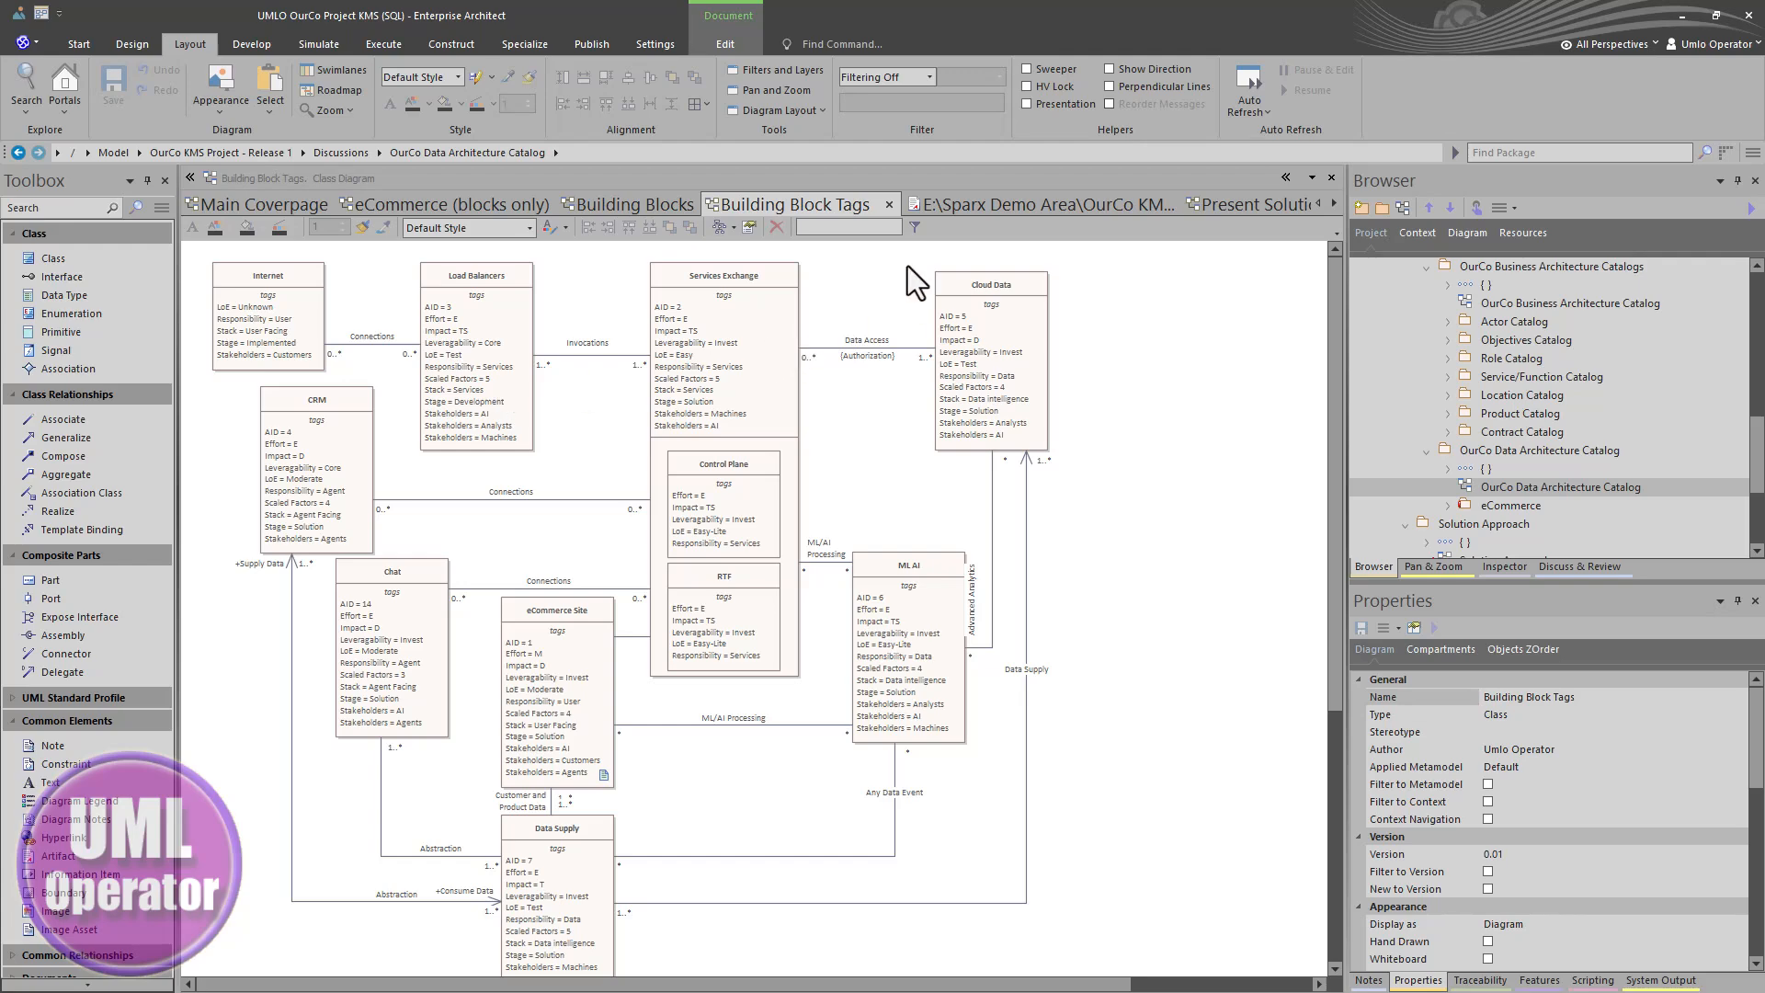
- Compare the Building Blocks report document with the Building Block Tags diagram
{"action": "left_click", "coordinate": [946, 206]}
{"action": "scroll", "coordinate": [824, 696], "scroll_direction": "down", "scroll_amount": 3}
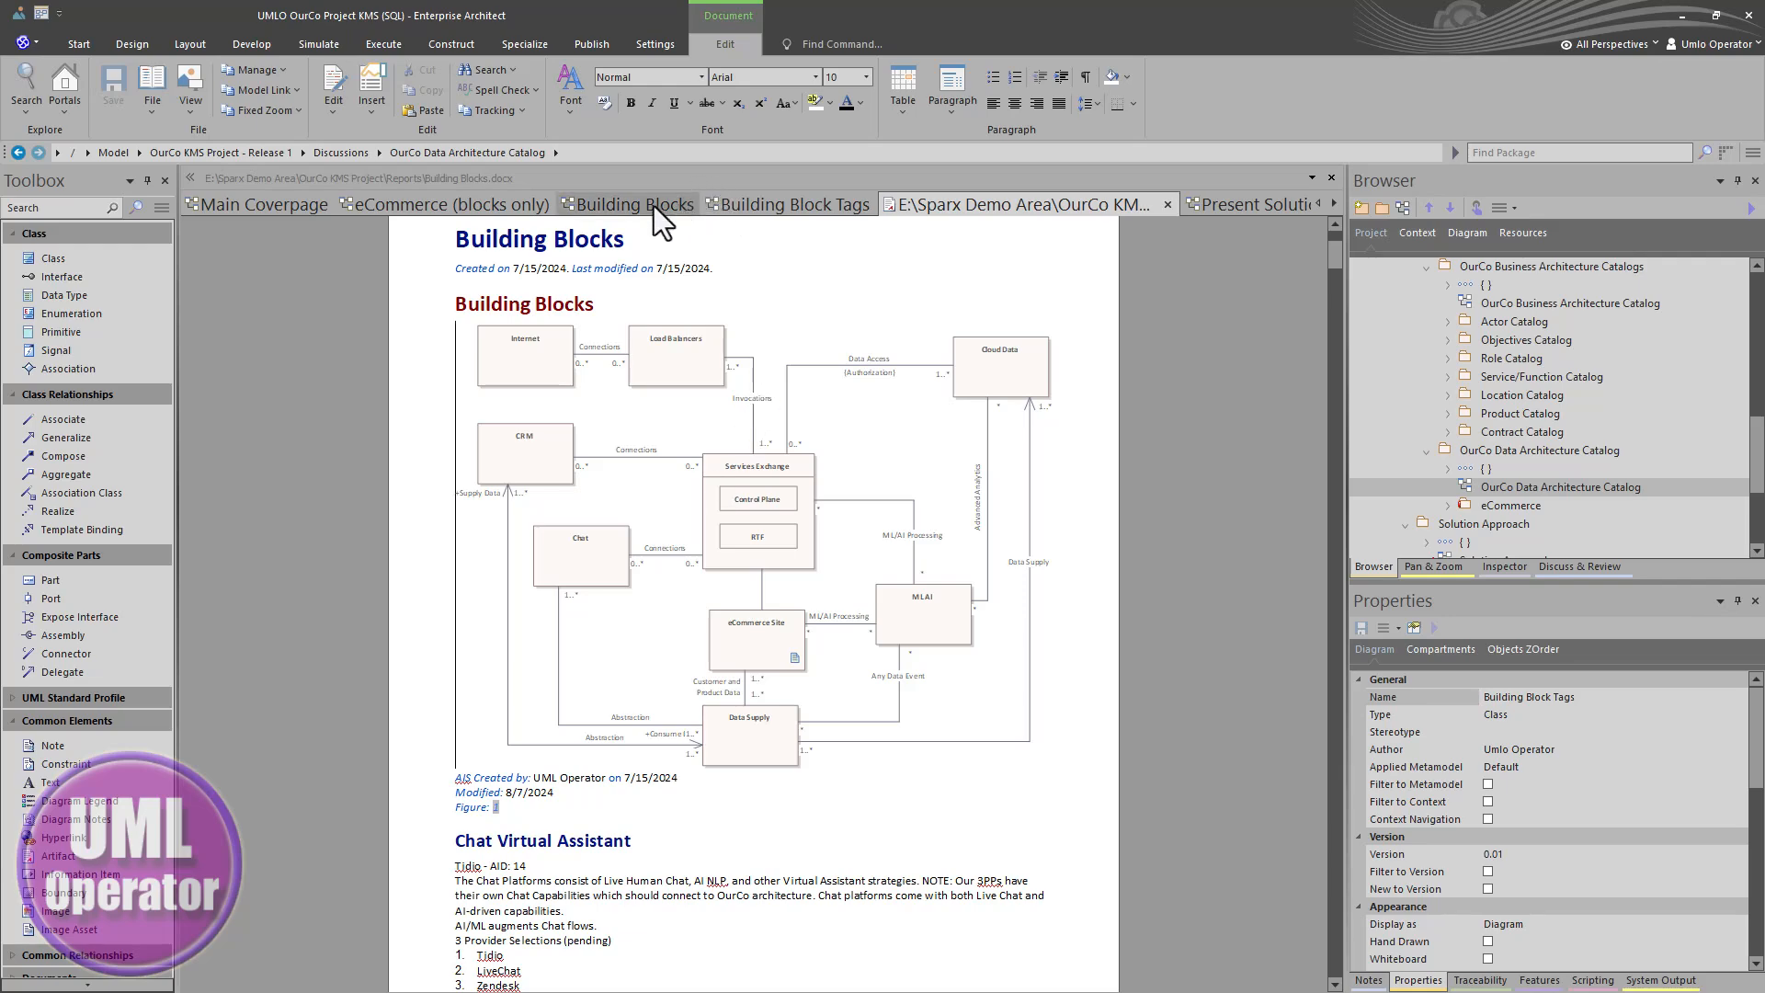
{"action": "left_click", "coordinate": [771, 205]}
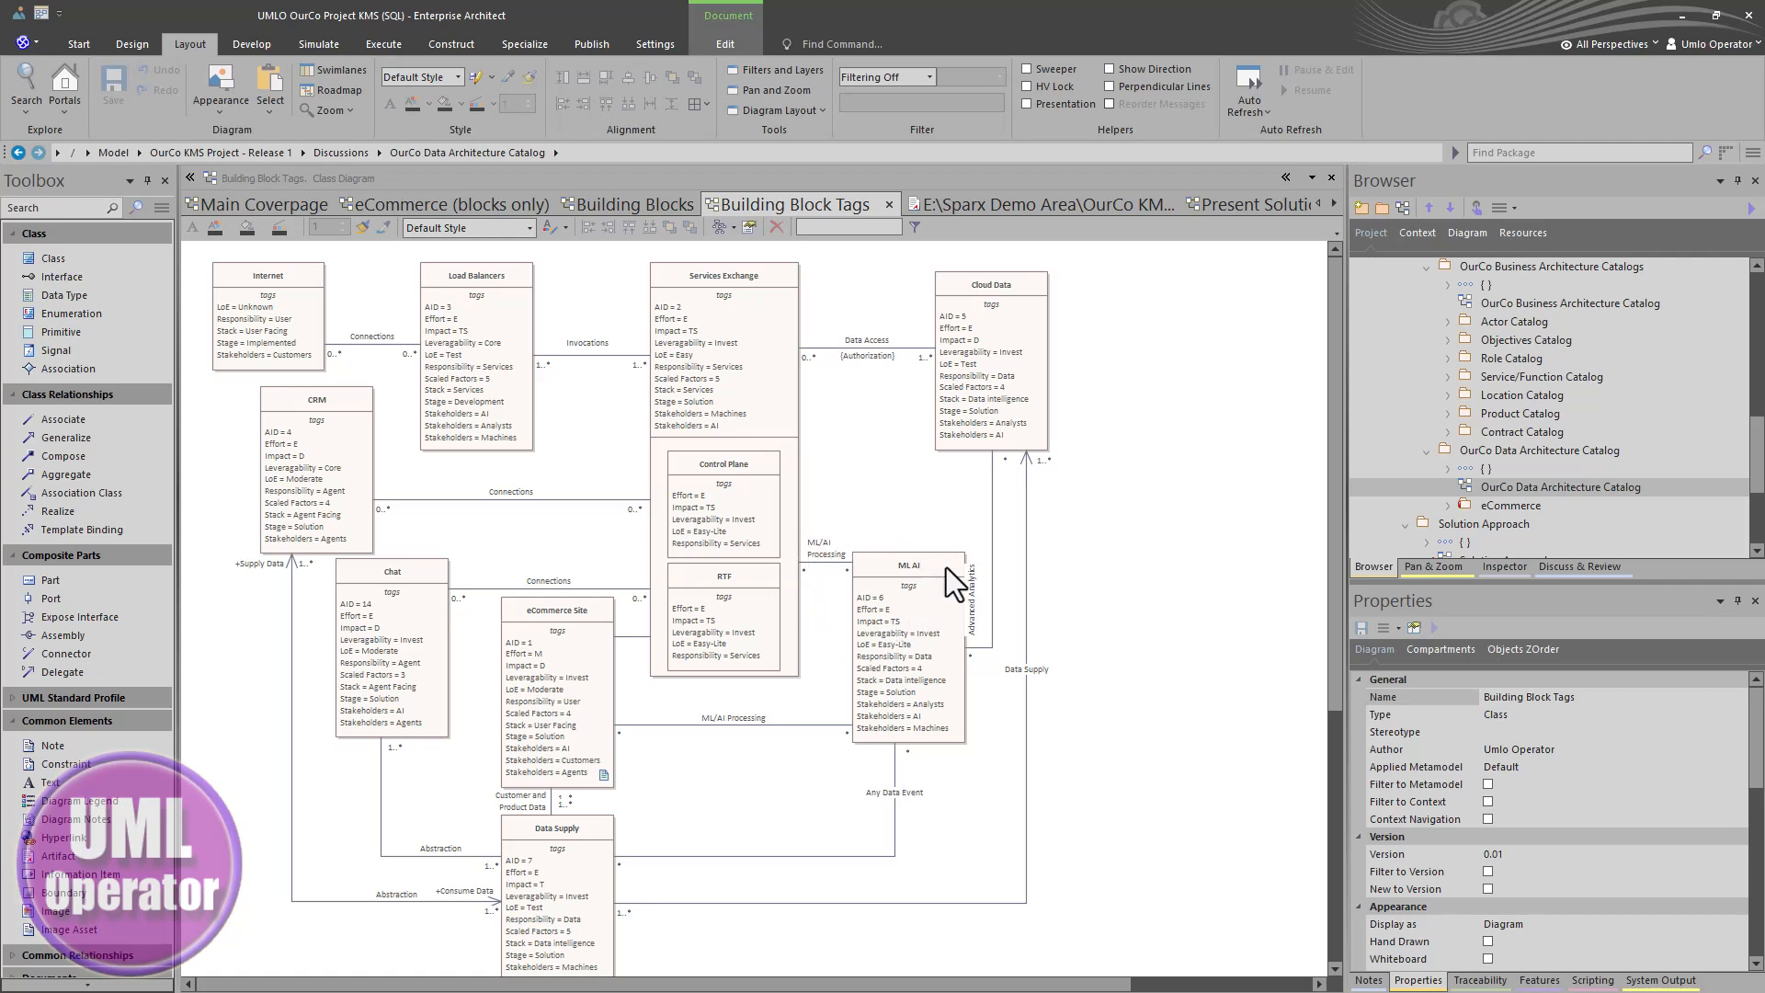
- Open the Discuss & Review discussions for Services Exchange and check the discussions on eCommerce Site and Load Balancers
{"action": "left_click", "coordinate": [703, 298]}
{"action": "right_click", "coordinate": [703, 298]}
{"action": "mouse_move", "coordinate": [753, 331]}
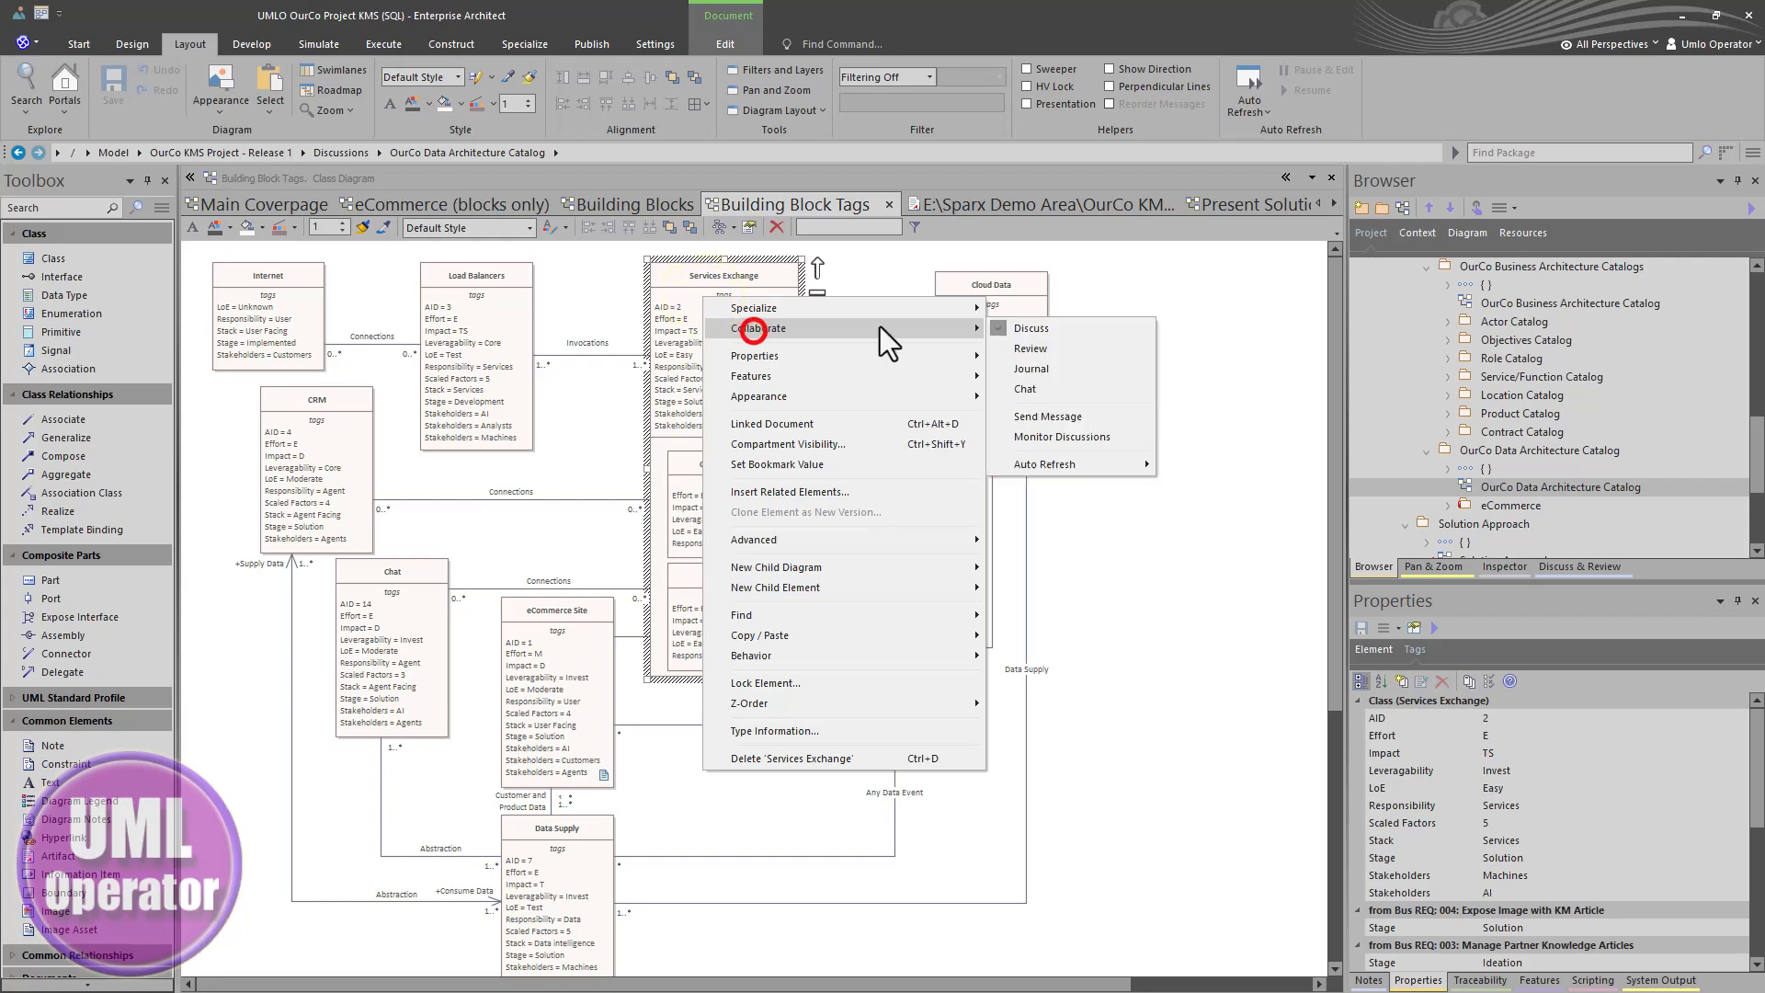
{"action": "left_click", "coordinate": [1029, 331]}
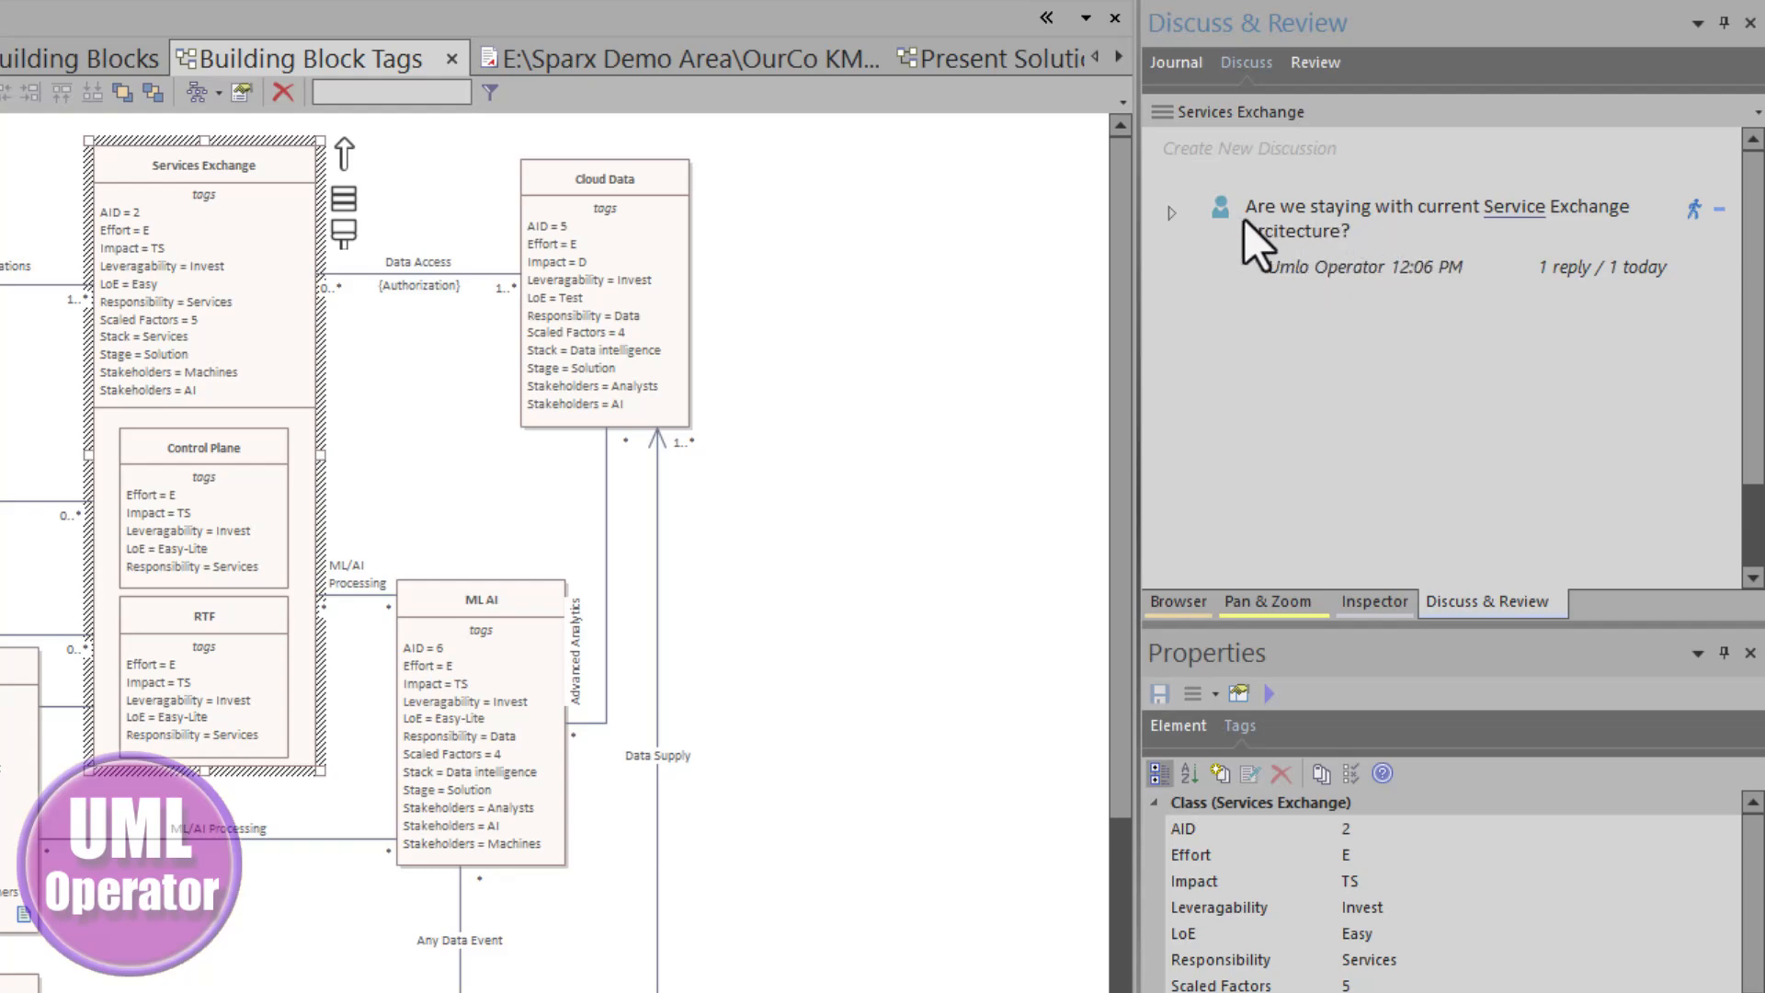
{"action": "left_click", "coordinate": [18, 813]}
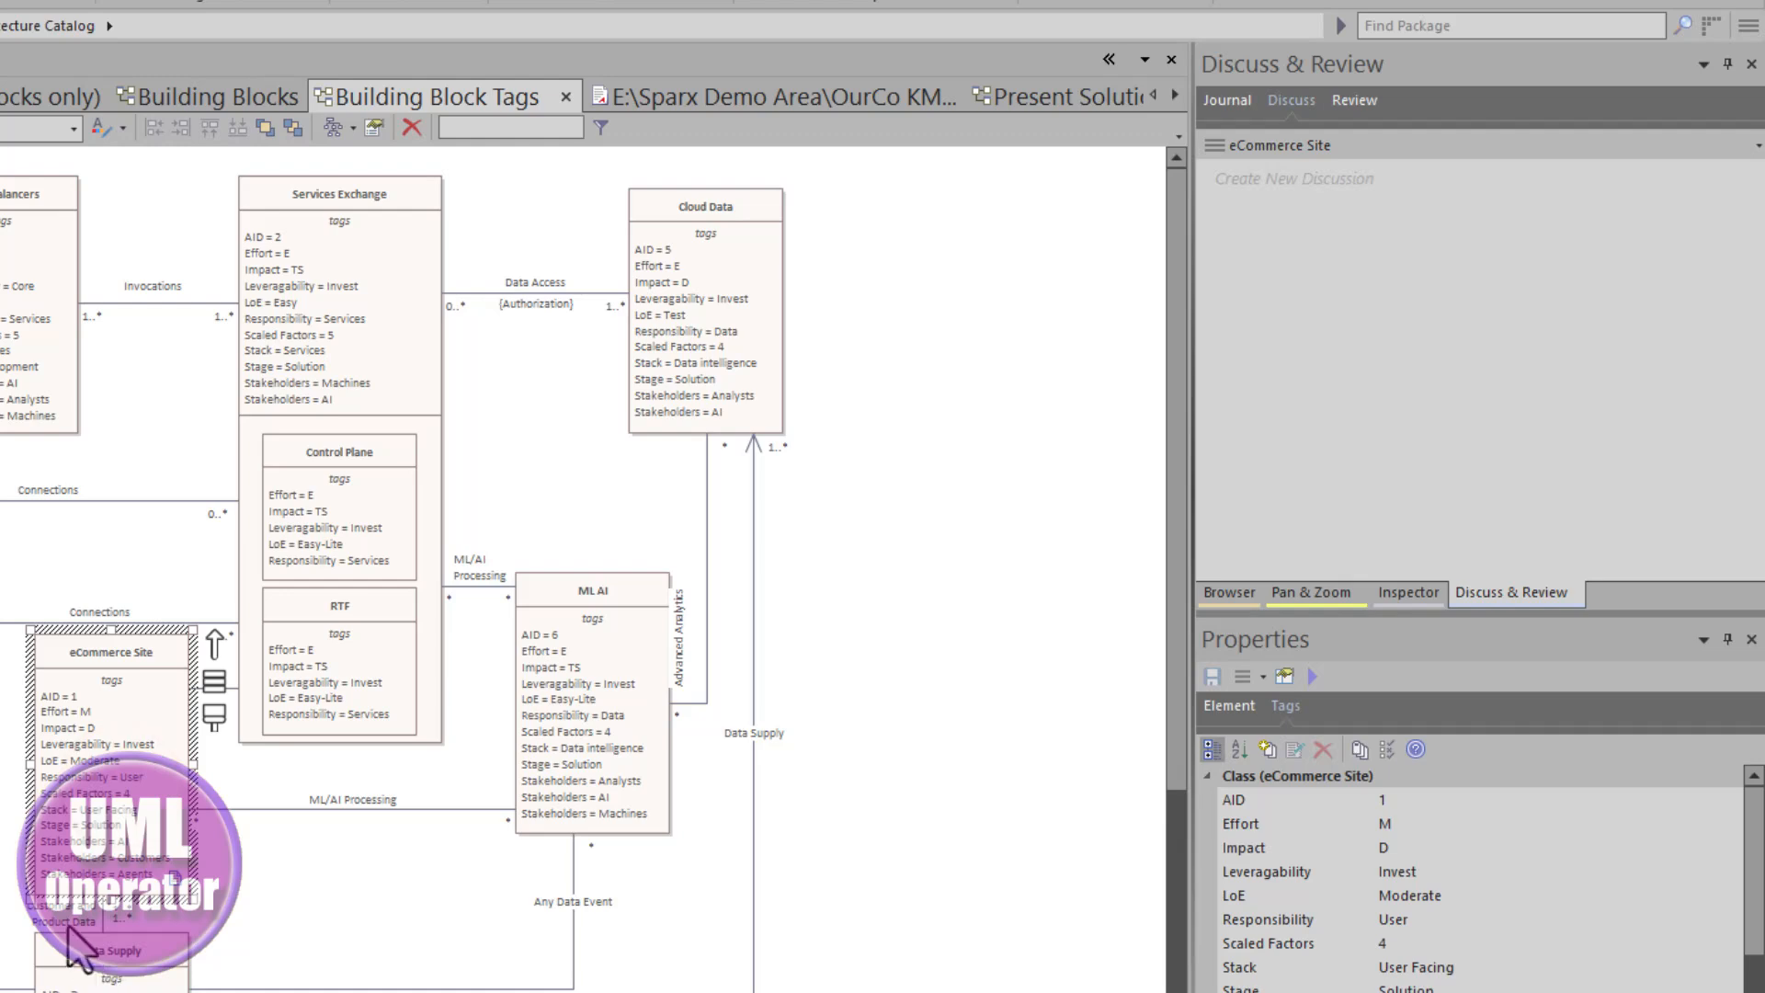
{"action": "left_click", "coordinate": [21, 372]}
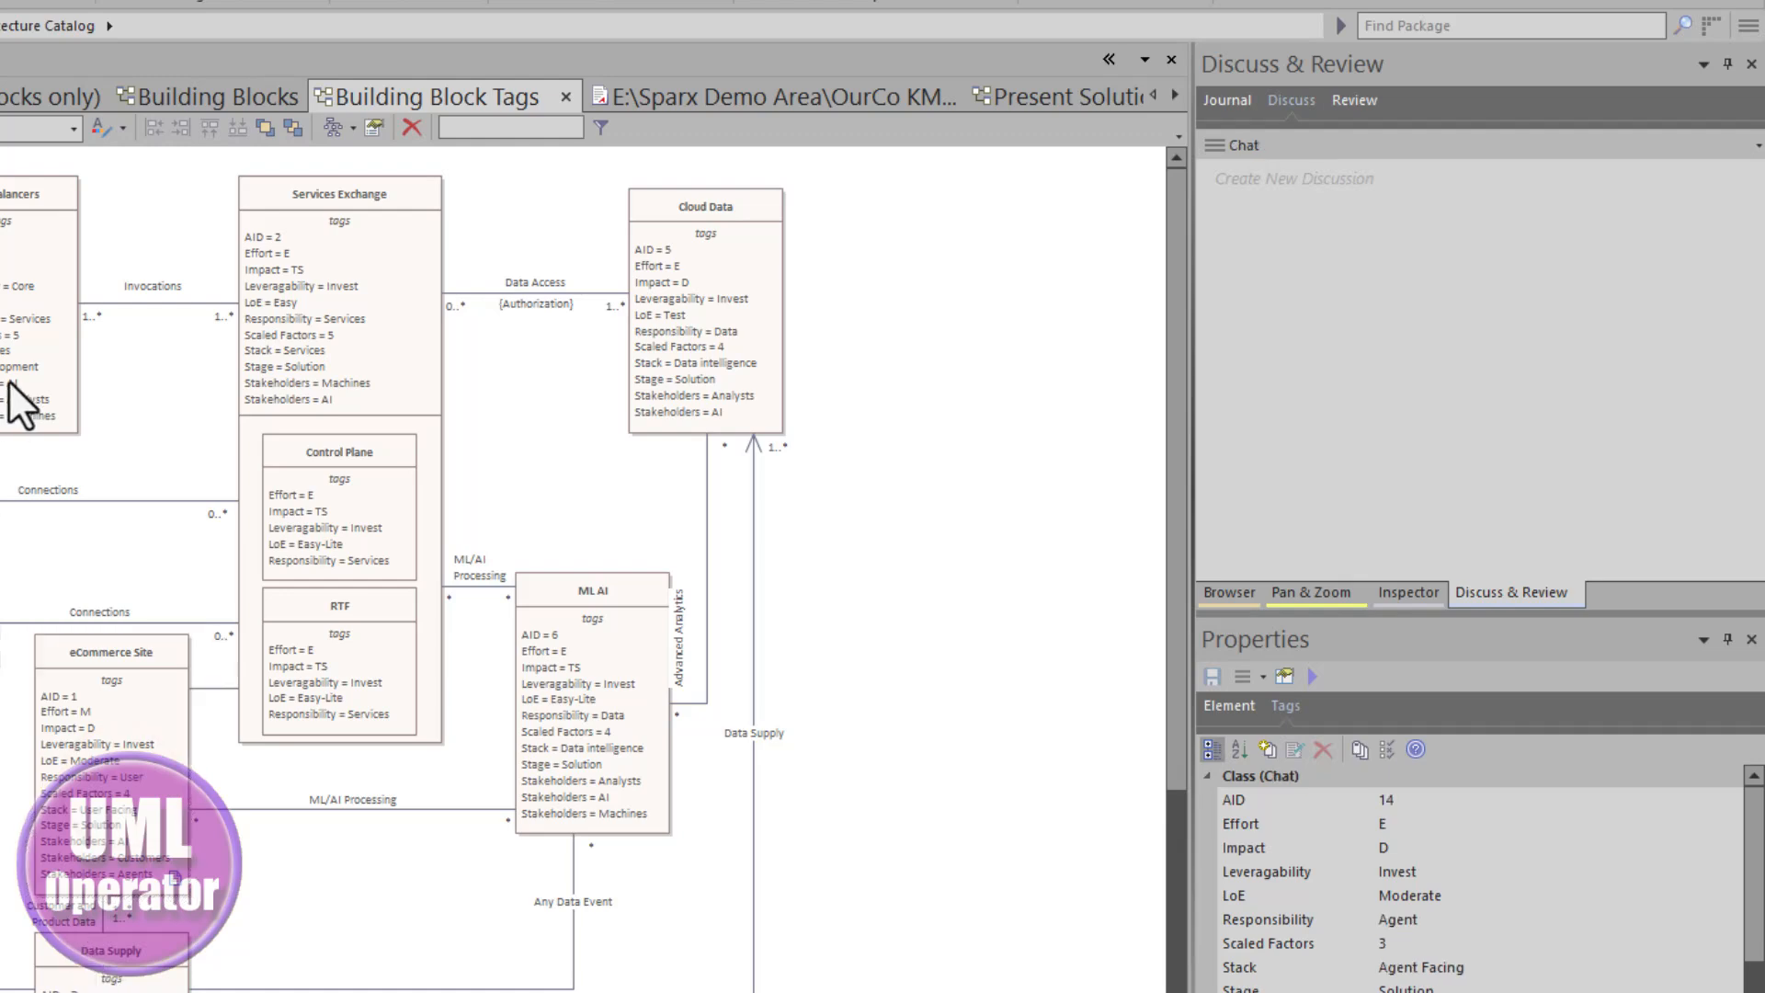
{"action": "left_click", "coordinate": [305, 324]}
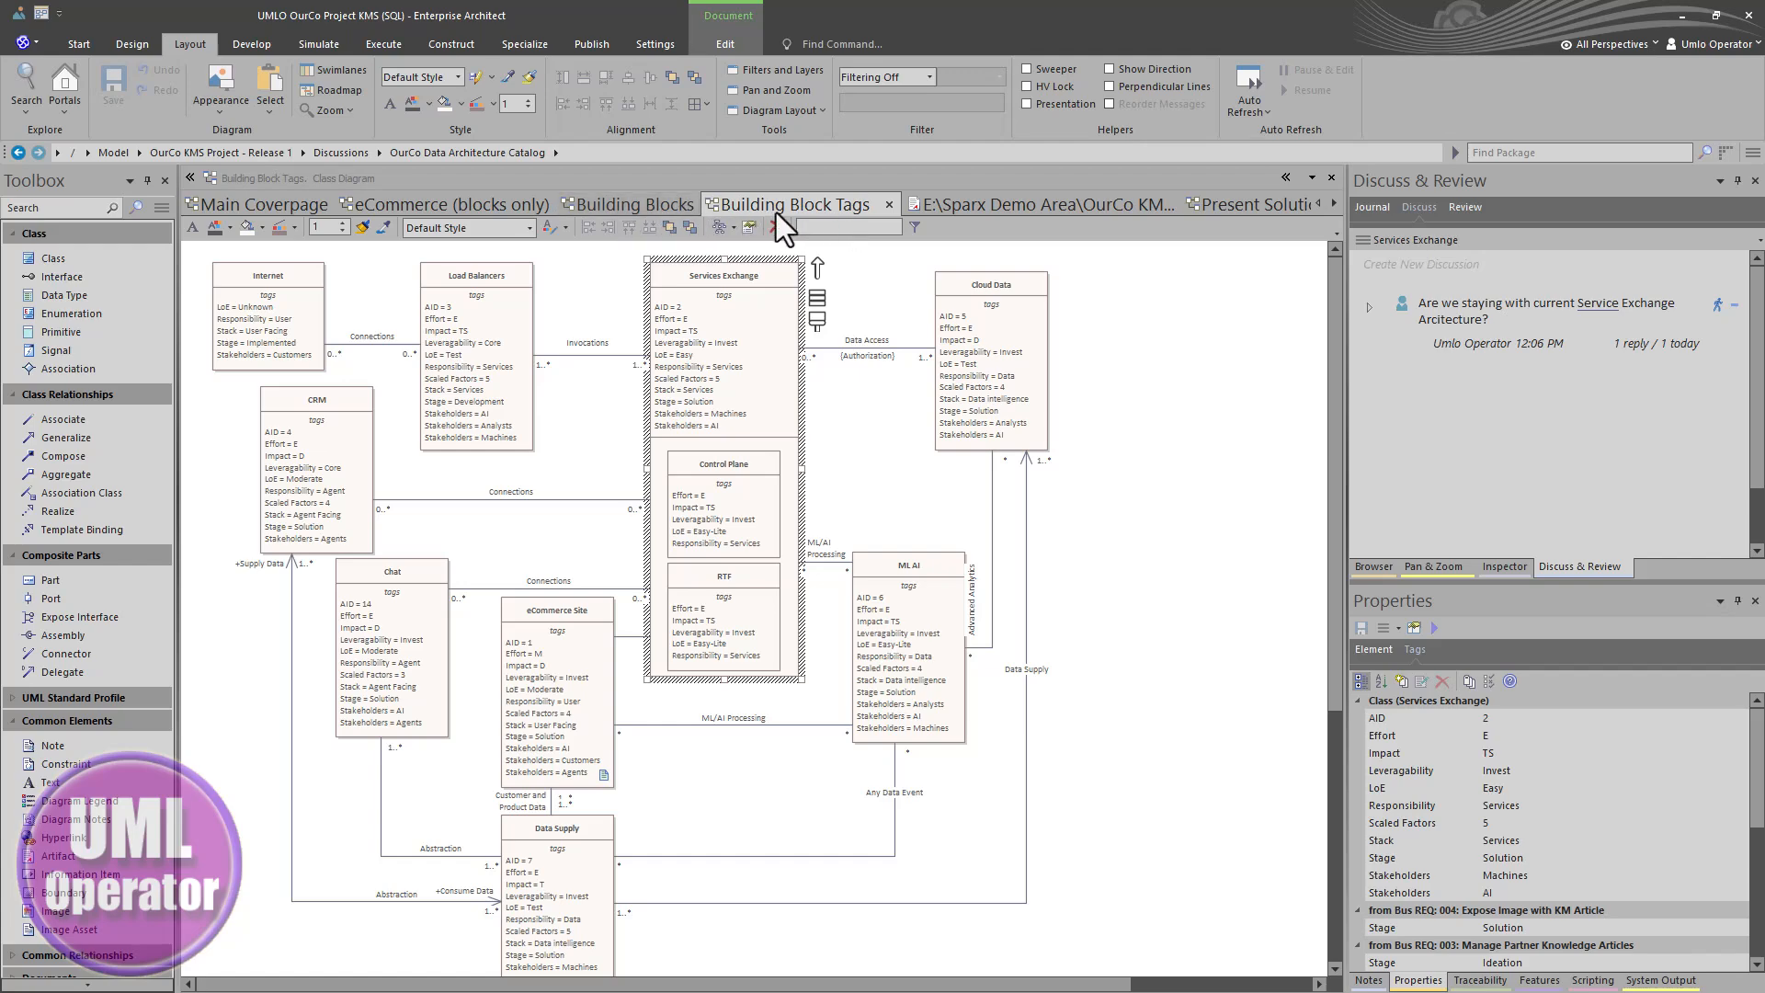
- Switch between the report, Building Blocks and Building Block Tags diagrams to compare the same elements
{"action": "left_click", "coordinate": [973, 202]}
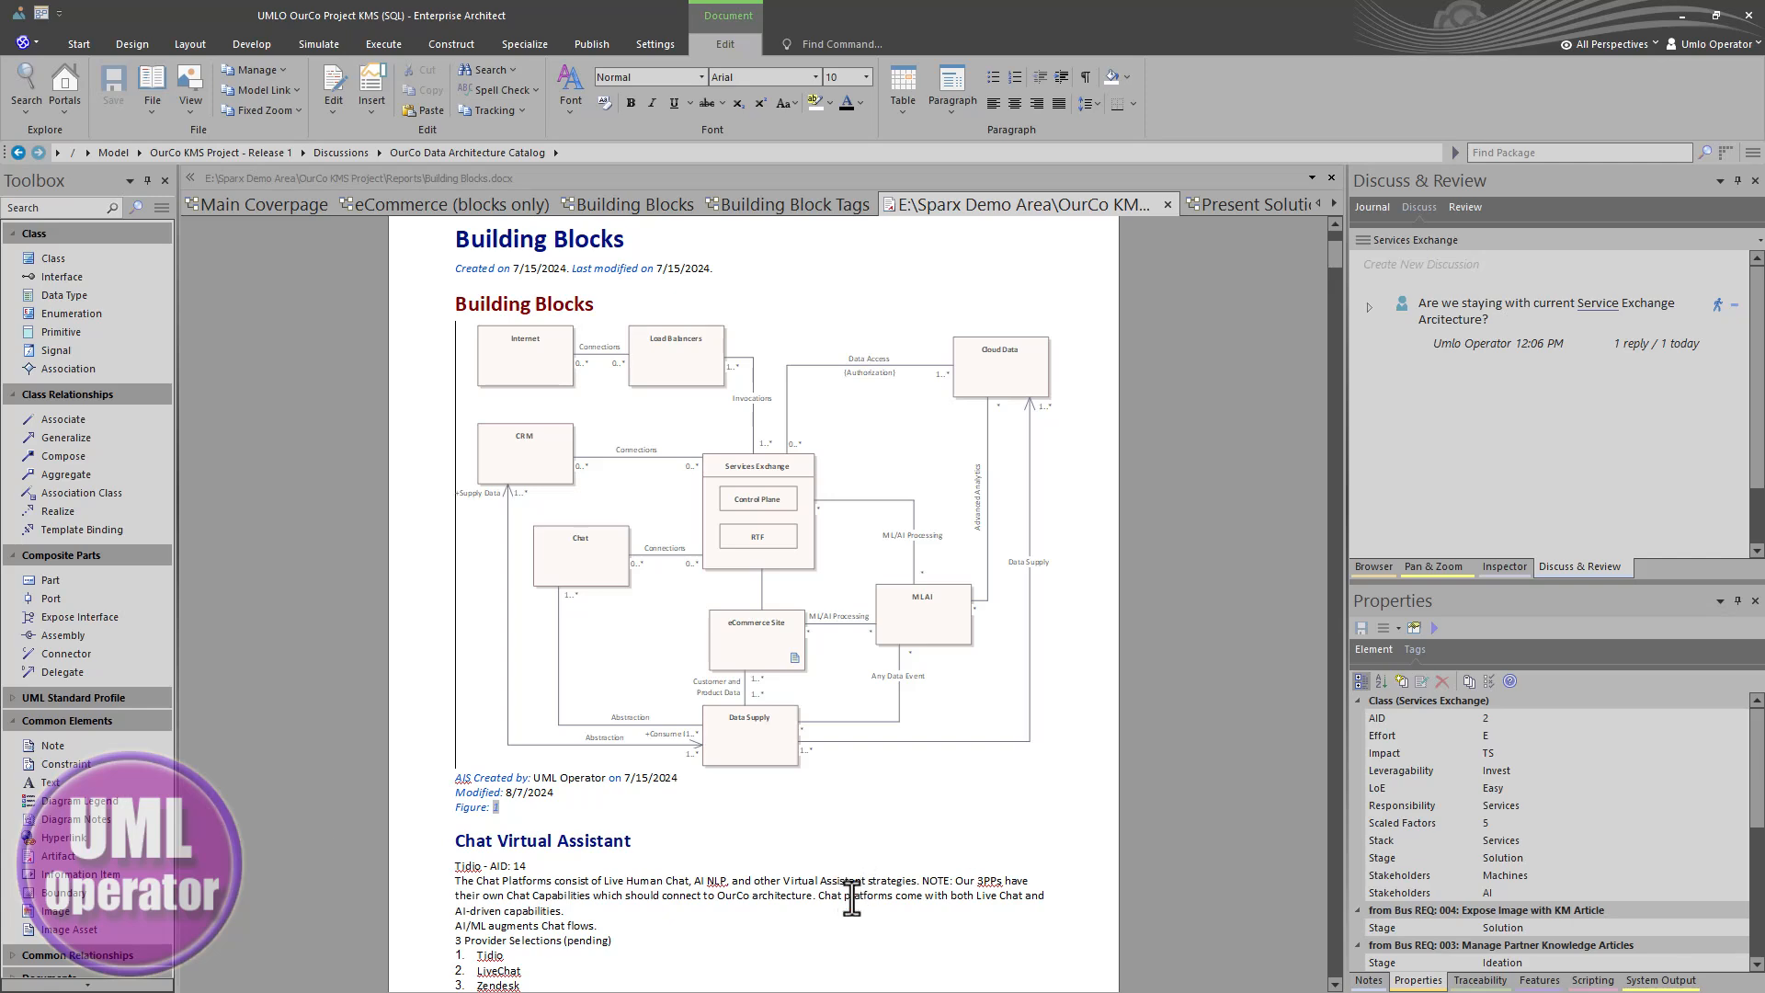
{"action": "left_click", "coordinate": [797, 208]}
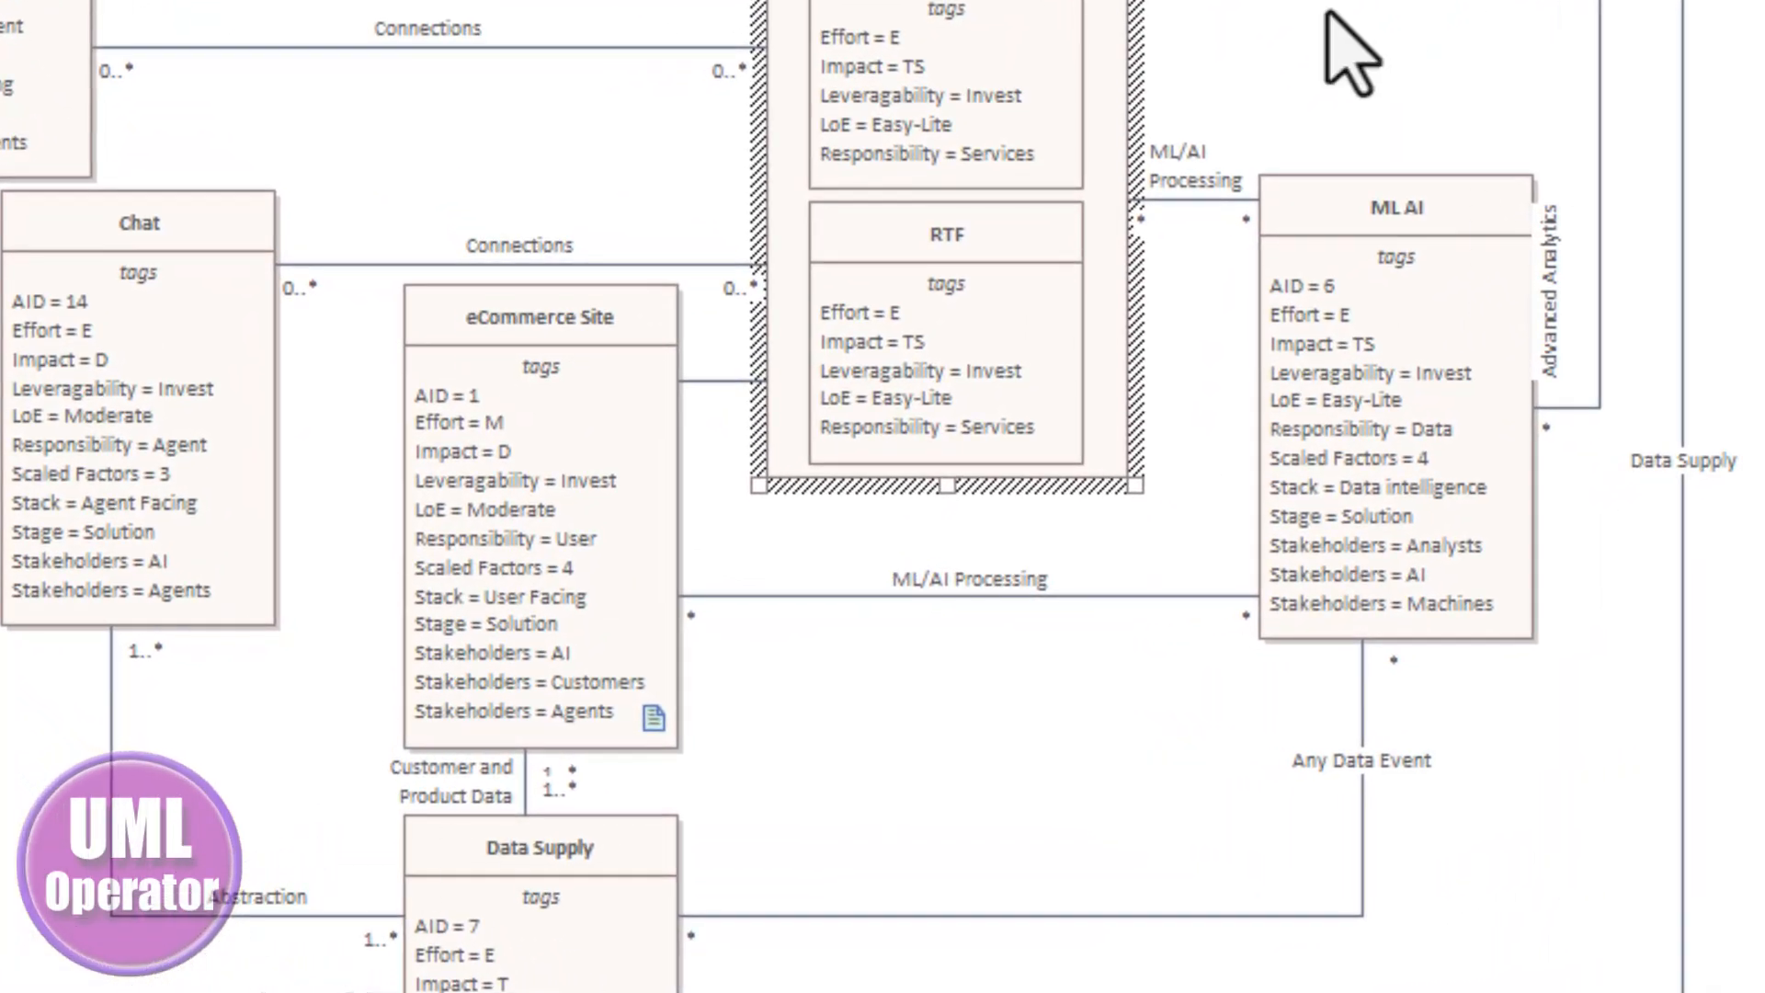
{"action": "left_click", "coordinate": [1327, 13]}
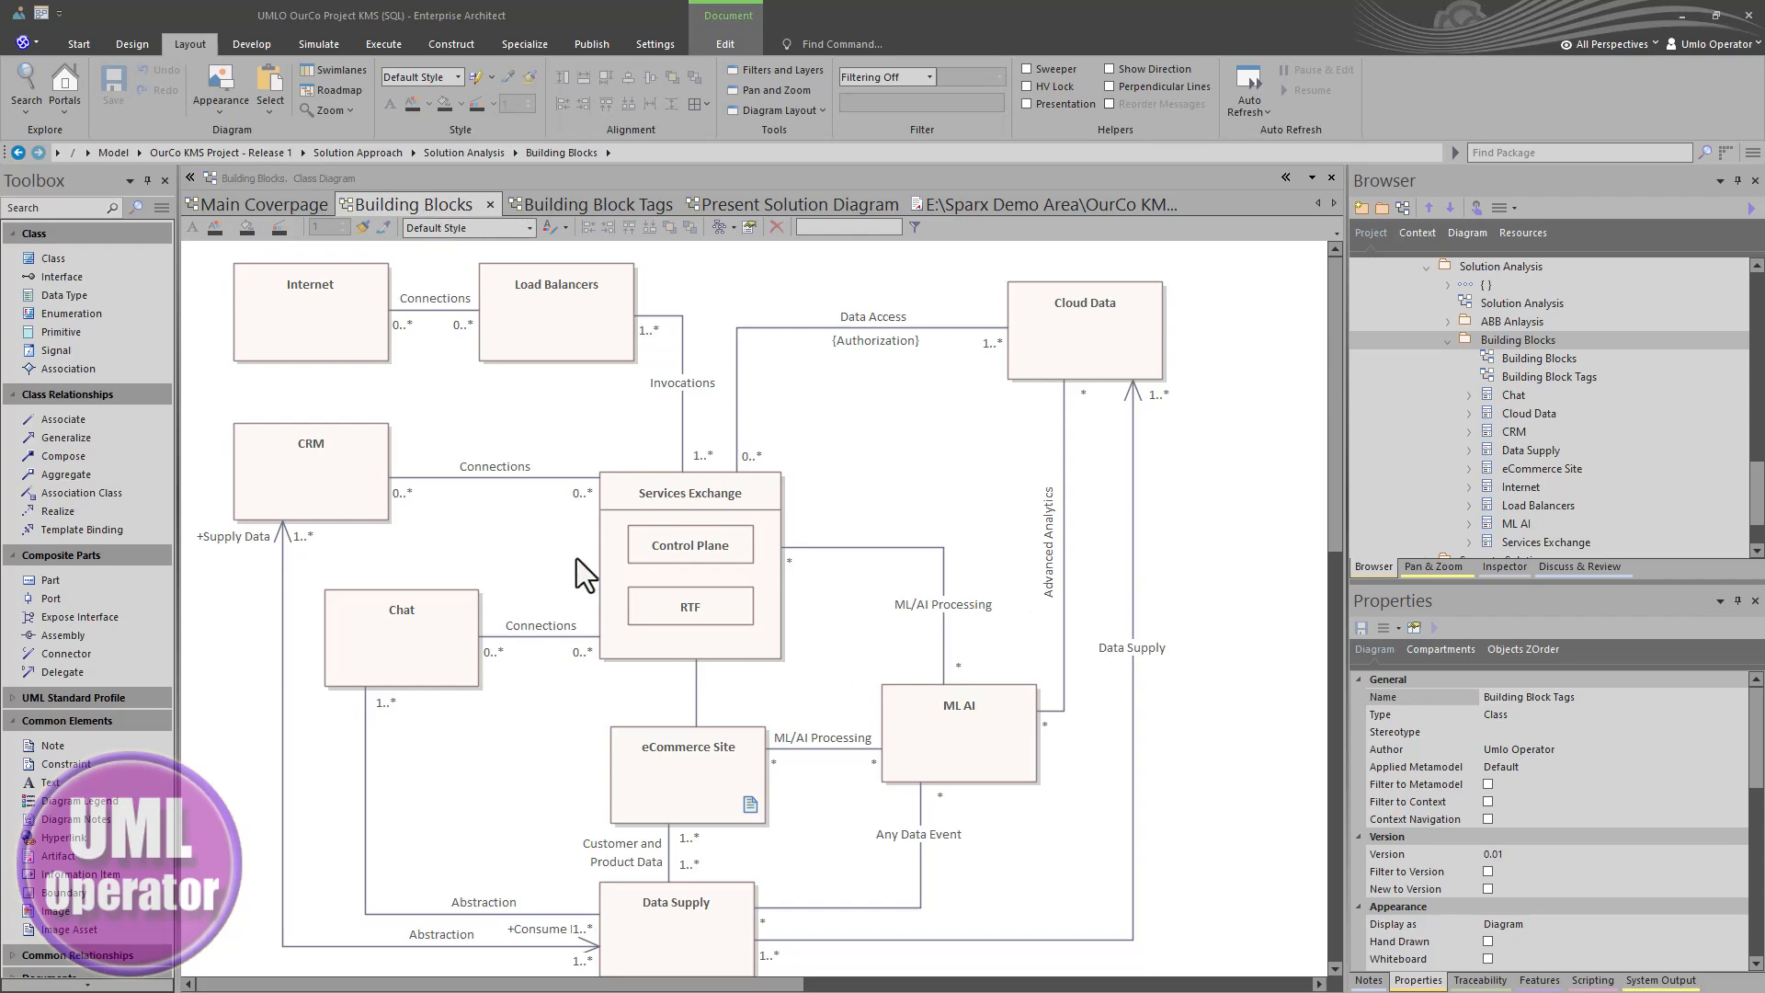
{"action": "left_click", "coordinate": [548, 206]}
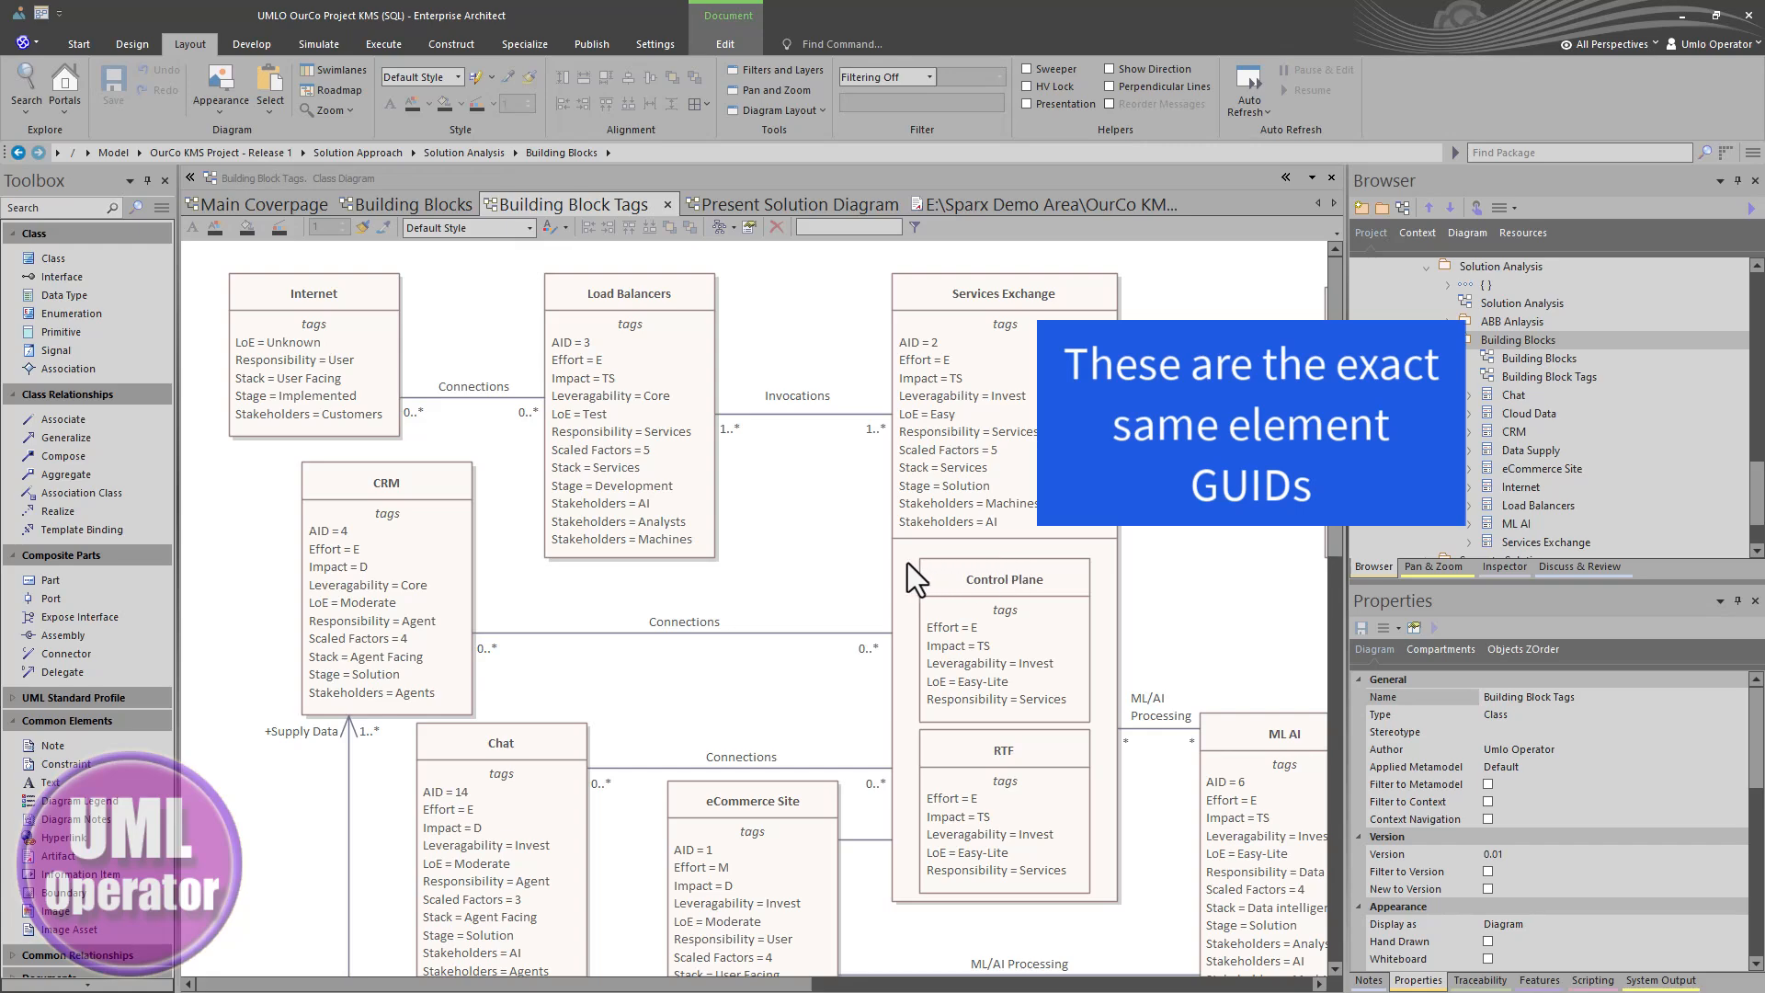
- Show the Attributes, Operations and Requirements compartments on all elements of the Building Block Tags diagram
{"action": "double_click", "coordinate": [750, 491]}
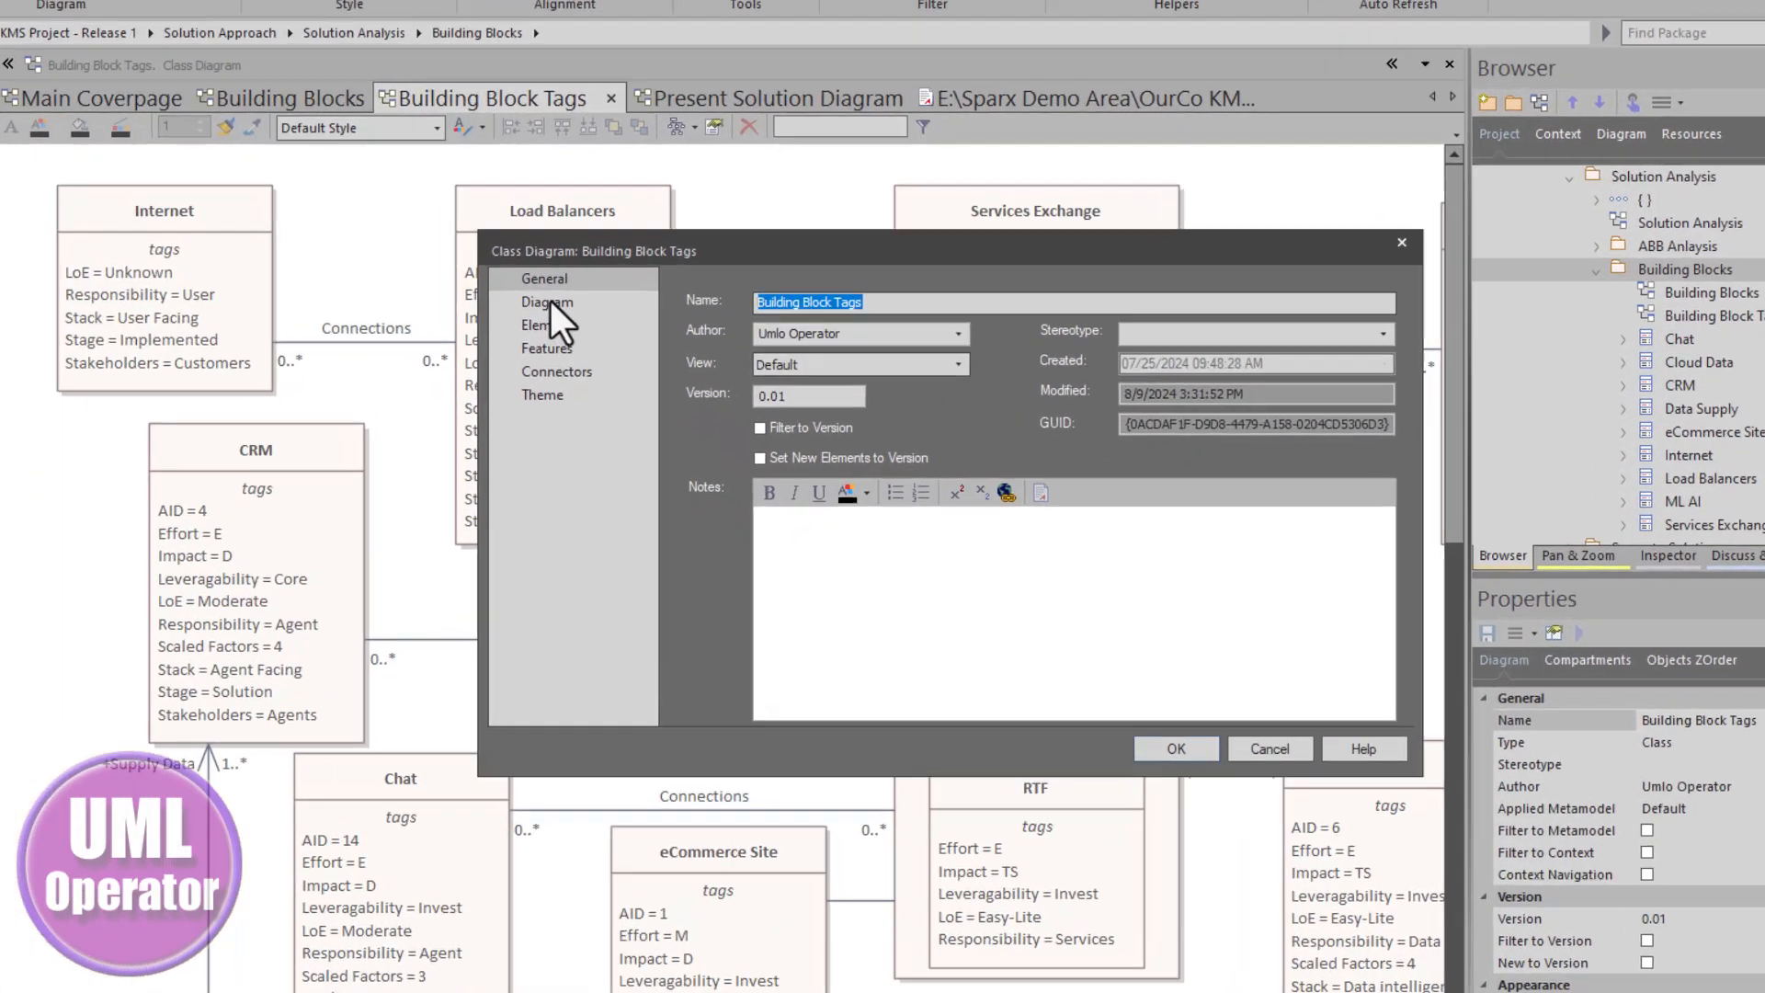
{"action": "left_click", "coordinate": [617, 366]}
{"action": "left_click", "coordinate": [626, 384]}
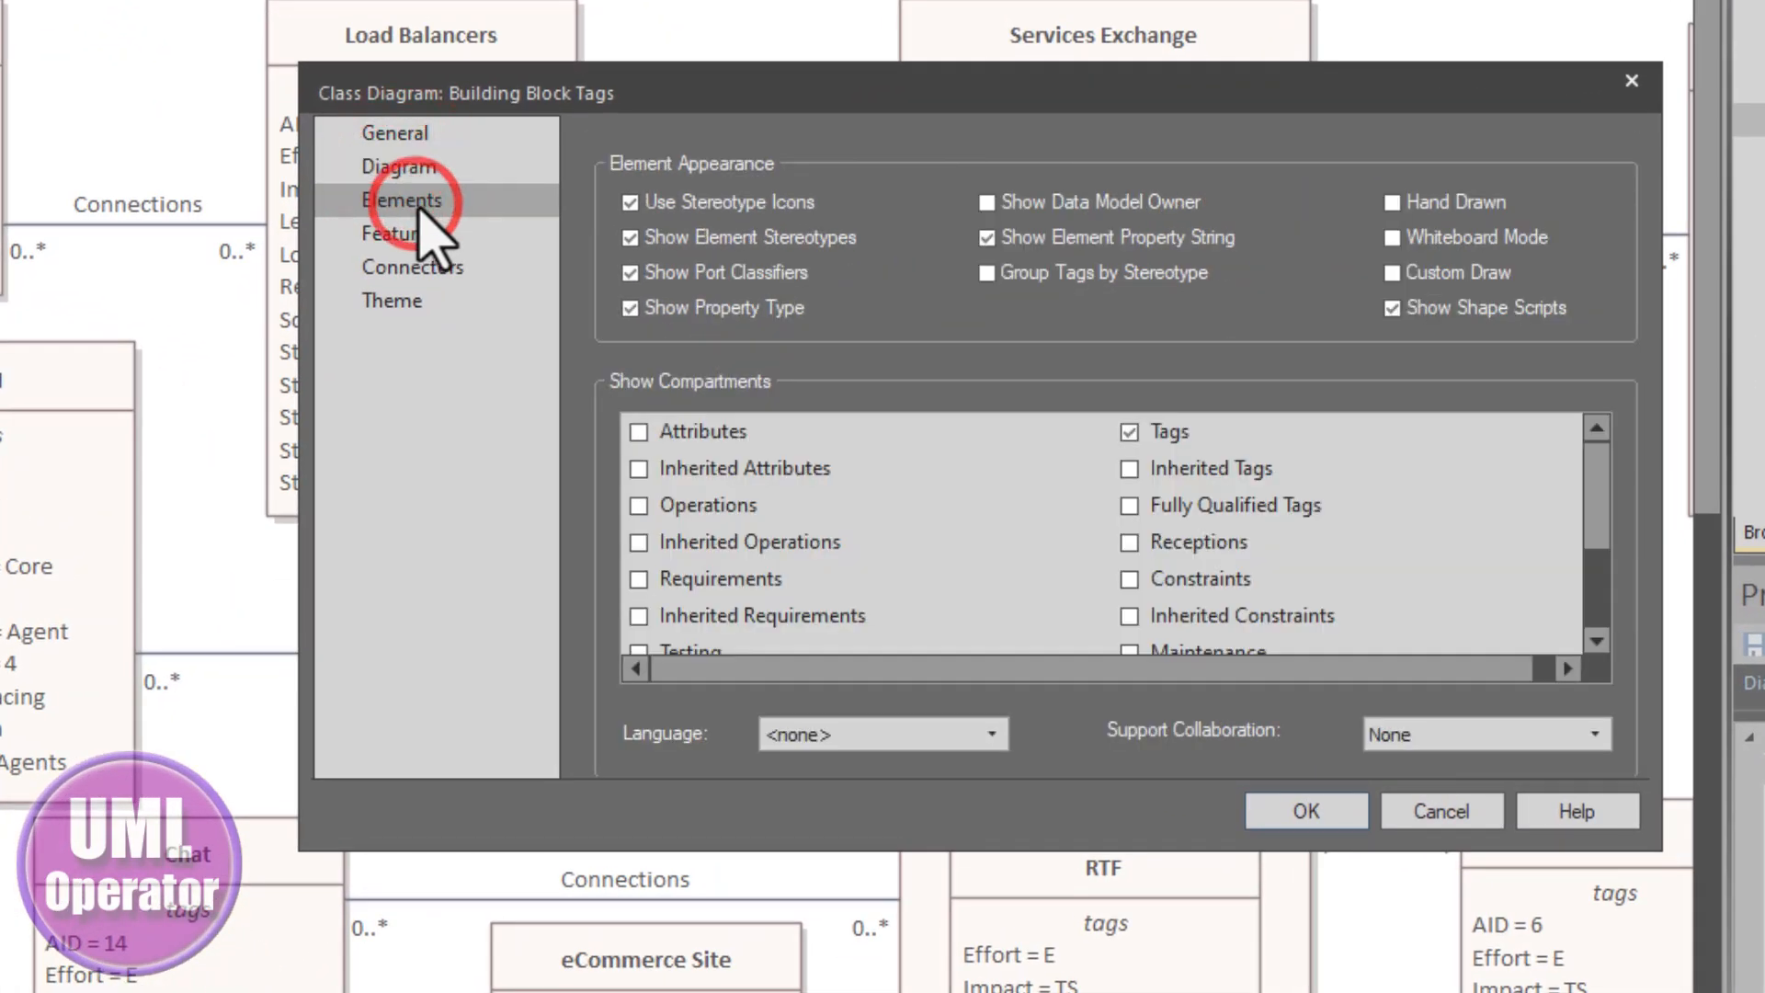
{"action": "left_click", "coordinate": [1177, 432]}
{"action": "scroll", "coordinate": [1232, 552], "scroll_direction": "down", "scroll_amount": 2}
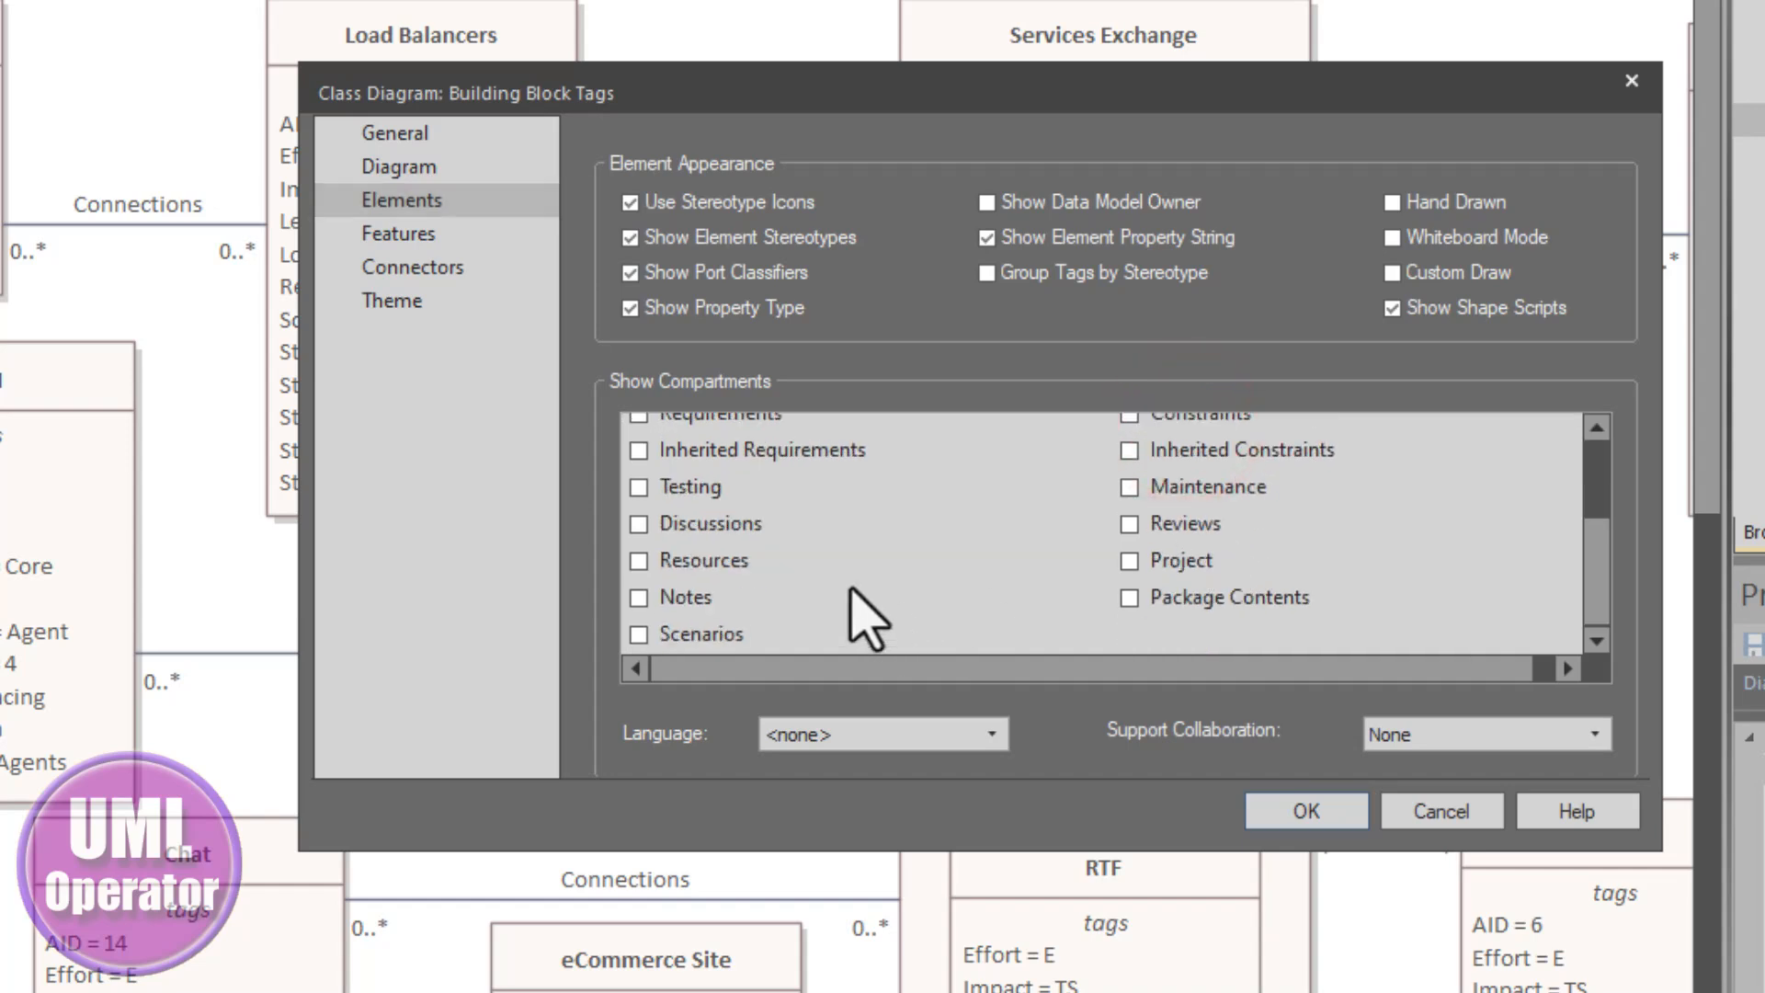
{"action": "scroll", "coordinate": [859, 597], "scroll_direction": "up", "scroll_amount": 3}
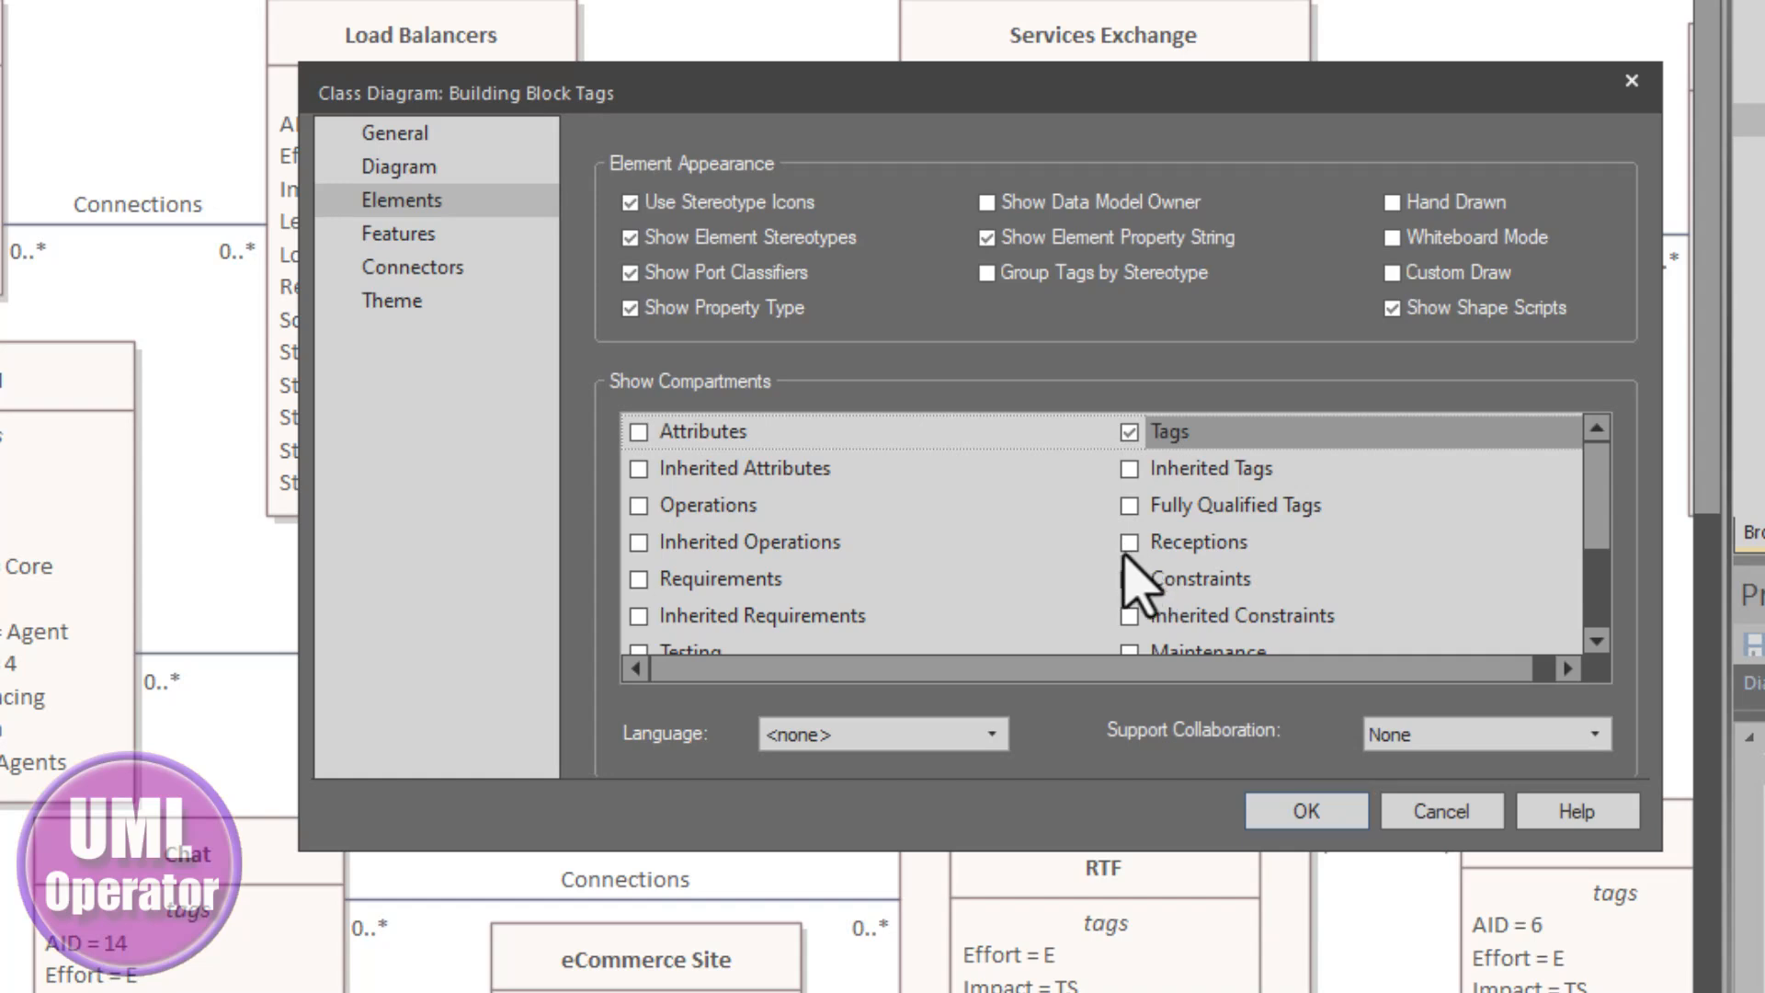
{"action": "left_click", "coordinate": [639, 431]}
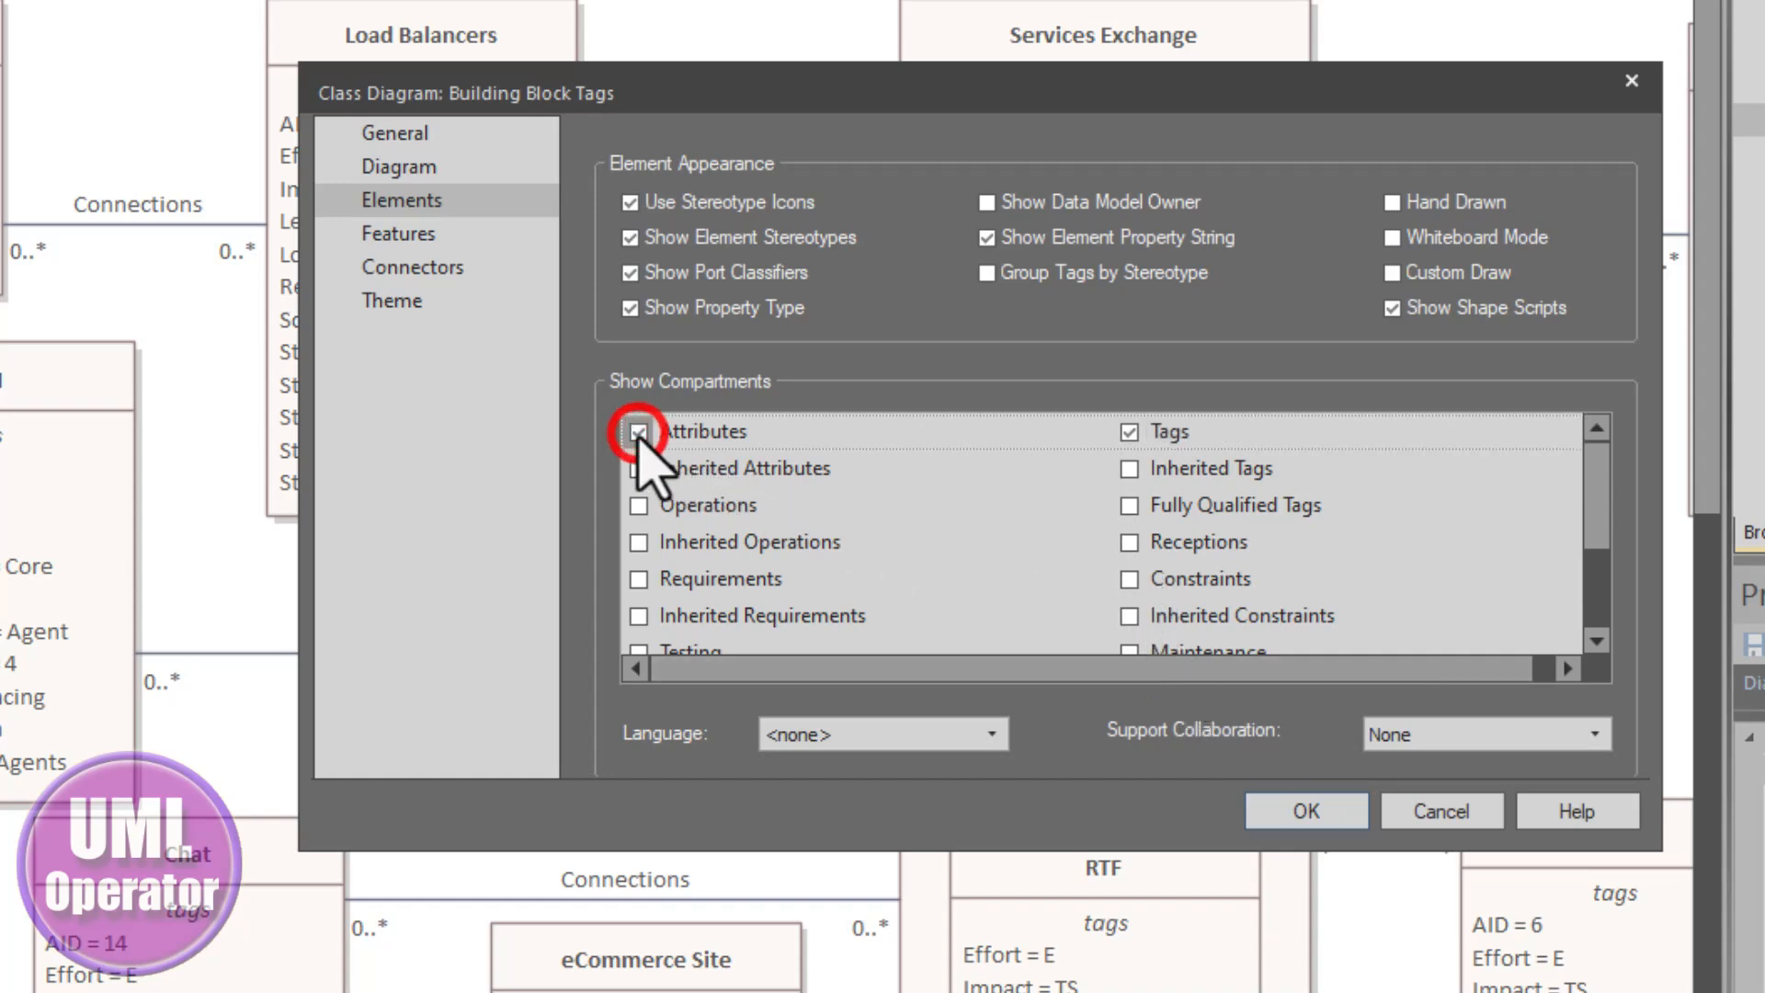
{"action": "left_click", "coordinate": [639, 504]}
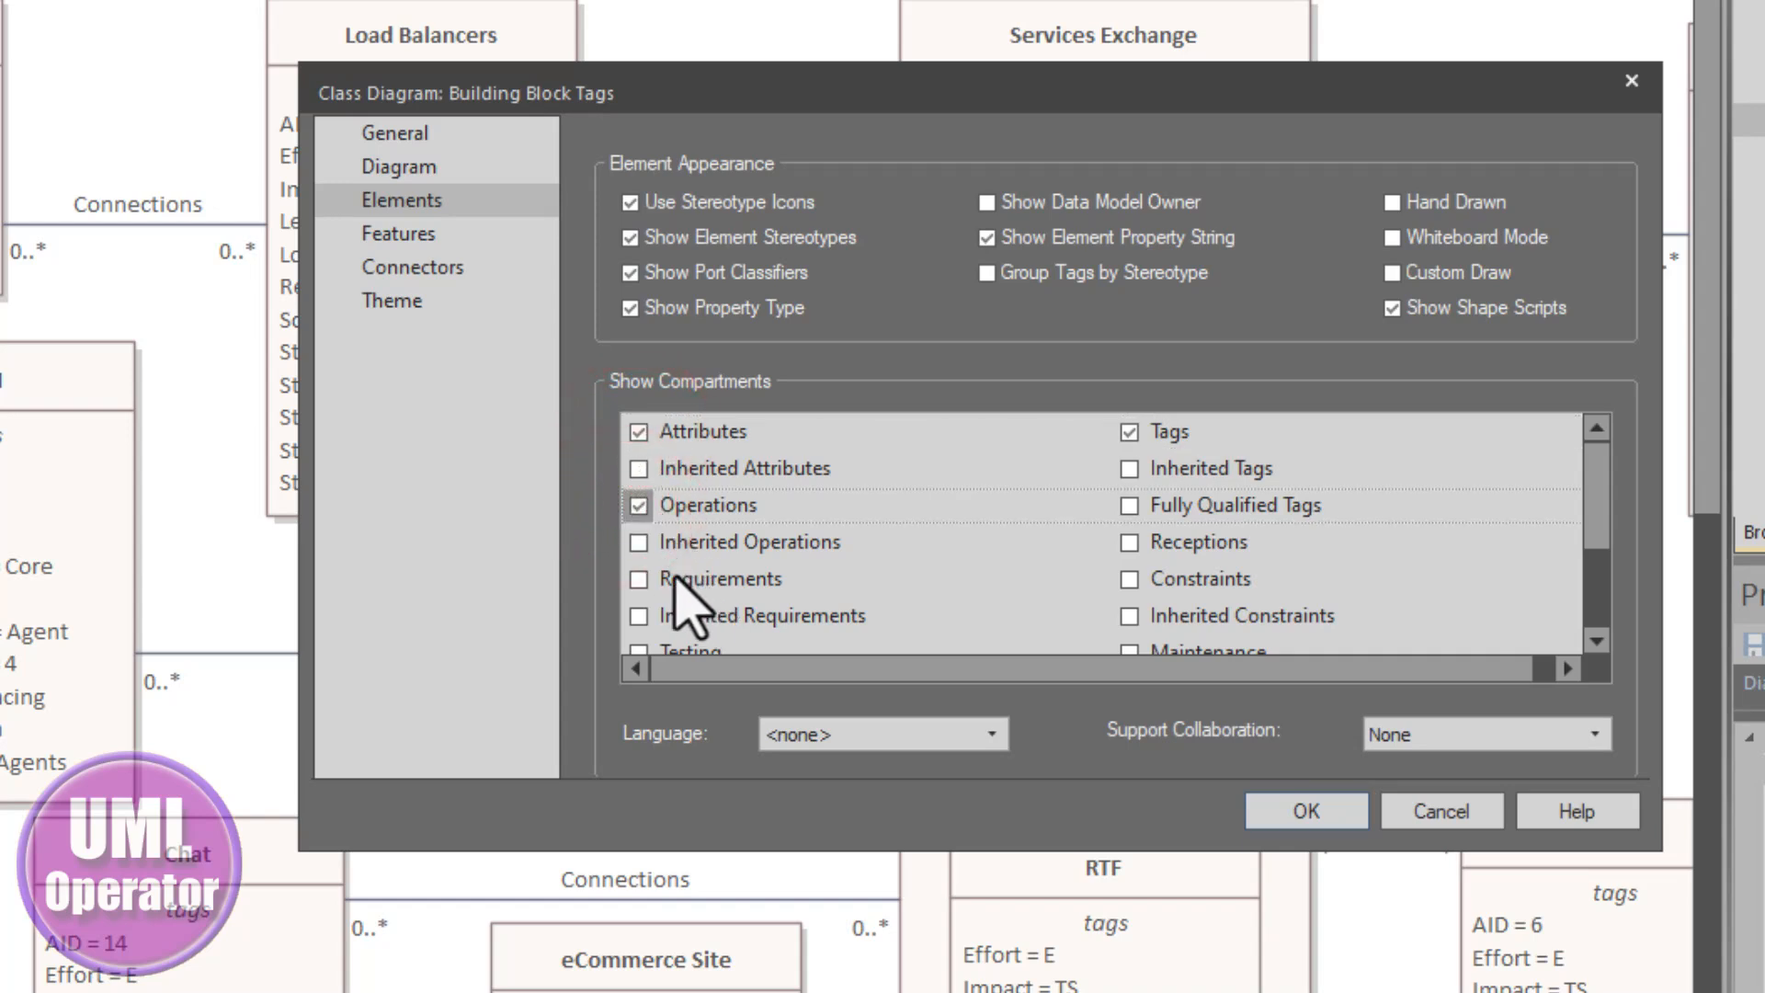
{"action": "left_click", "coordinate": [639, 578]}
{"action": "scroll", "coordinate": [701, 616], "scroll_direction": "down", "scroll_amount": 3}
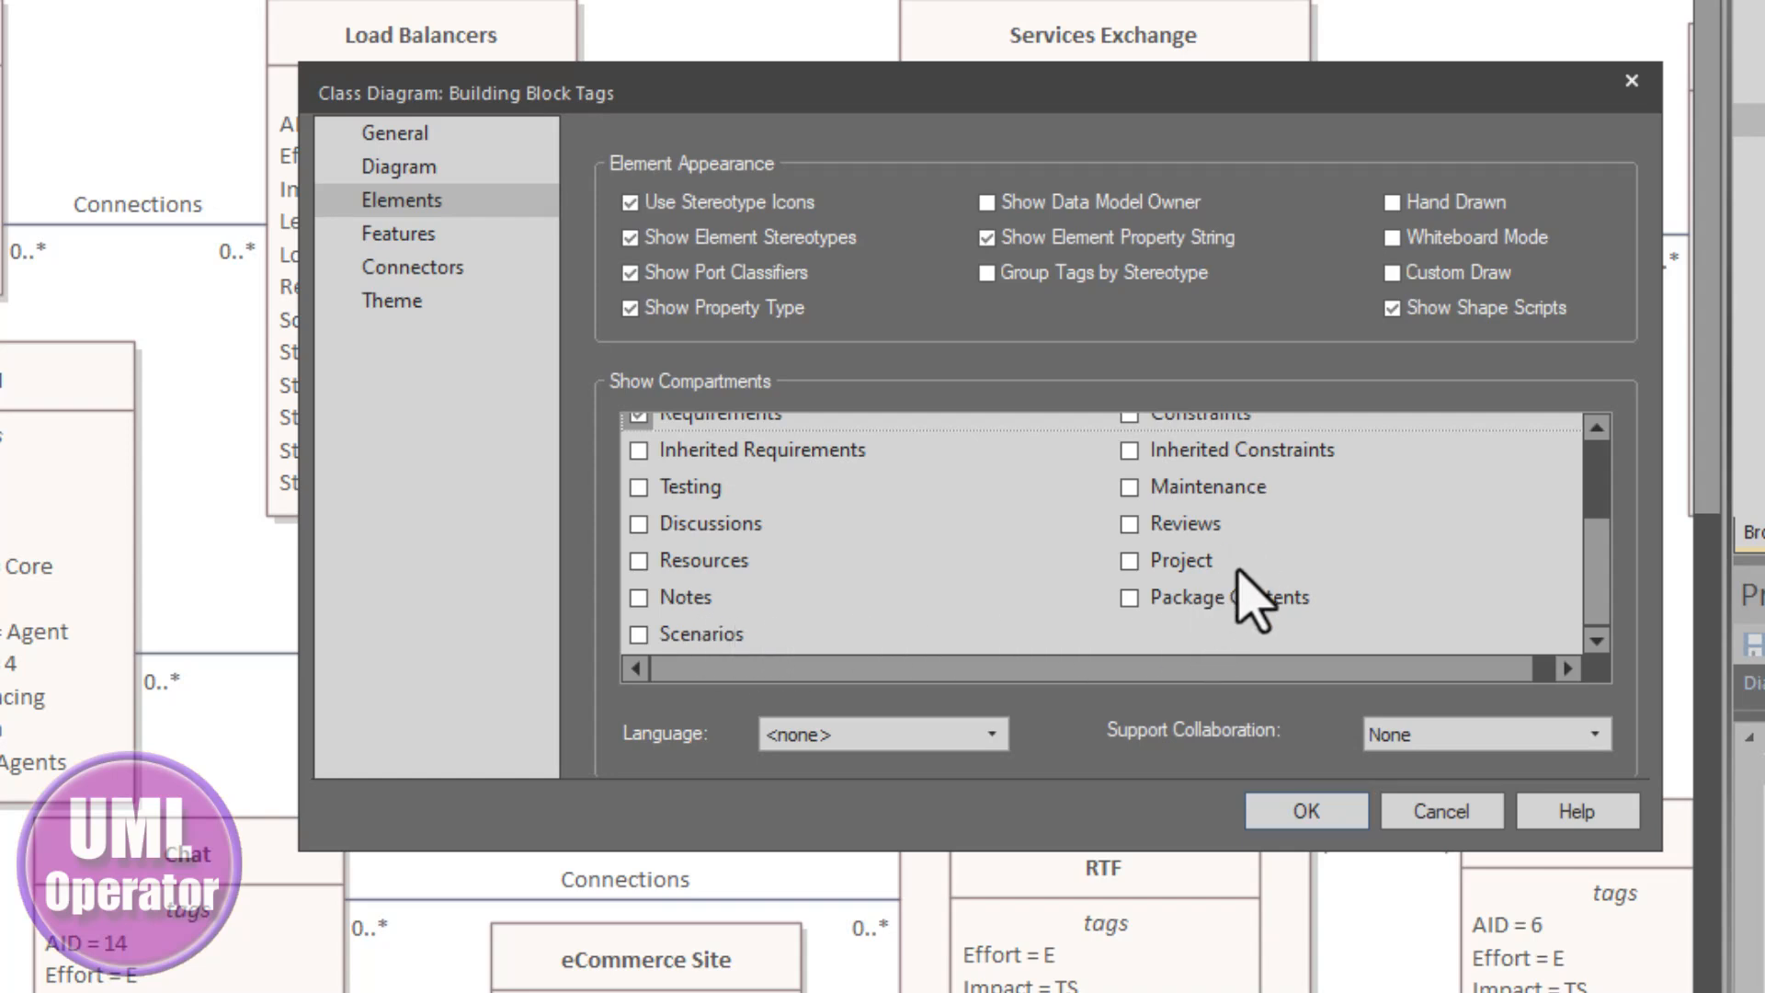
{"action": "scroll", "coordinate": [1244, 542], "scroll_direction": "up", "scroll_amount": 3}
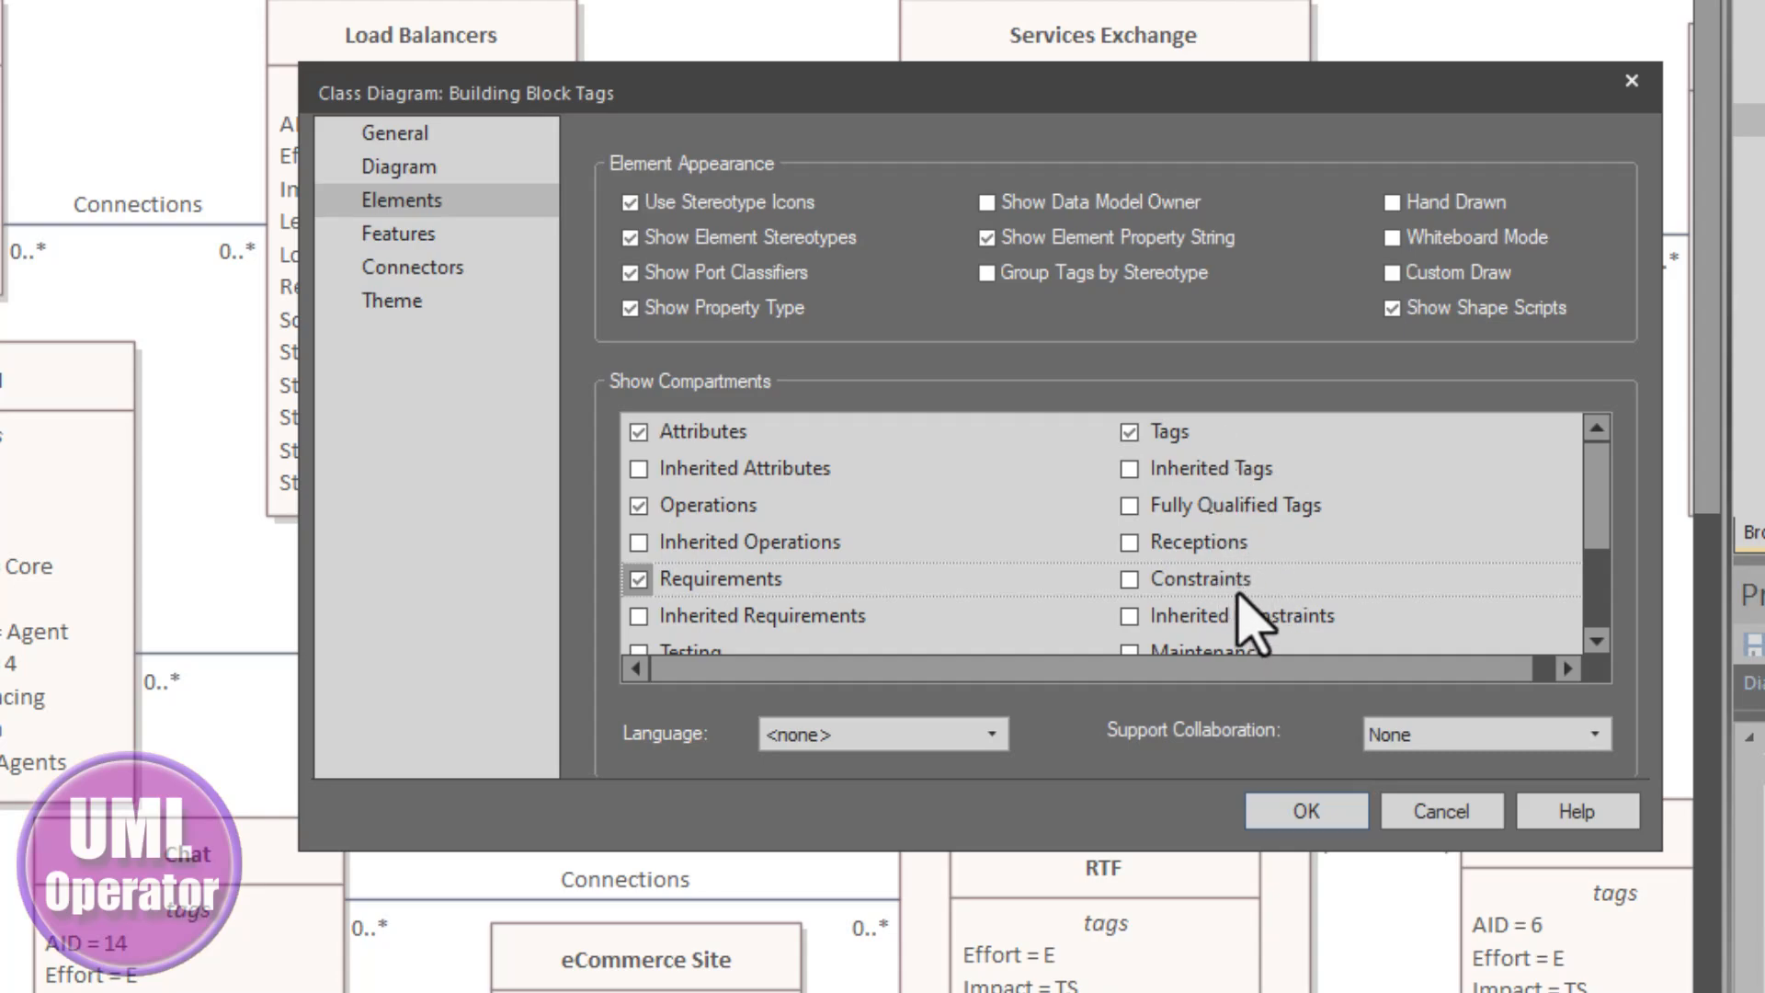
{"action": "scroll", "coordinate": [1264, 635], "scroll_direction": "down", "scroll_amount": 1}
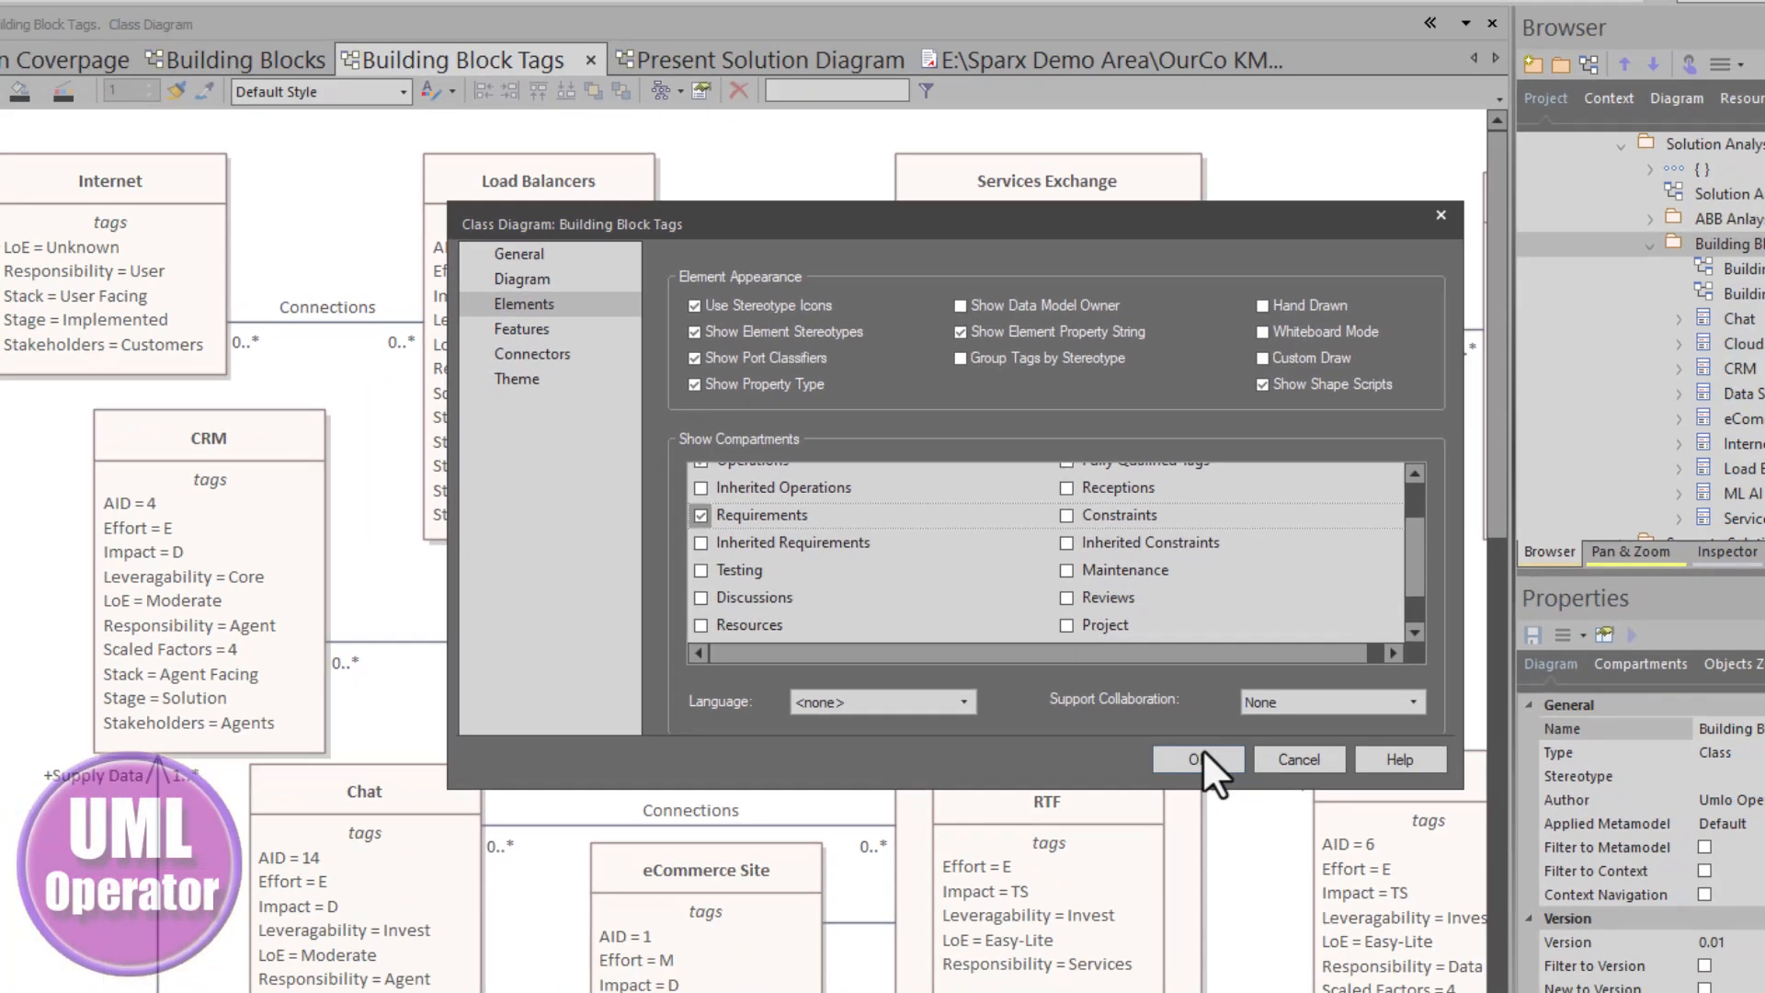
{"action": "left_click", "coordinate": [1200, 759]}
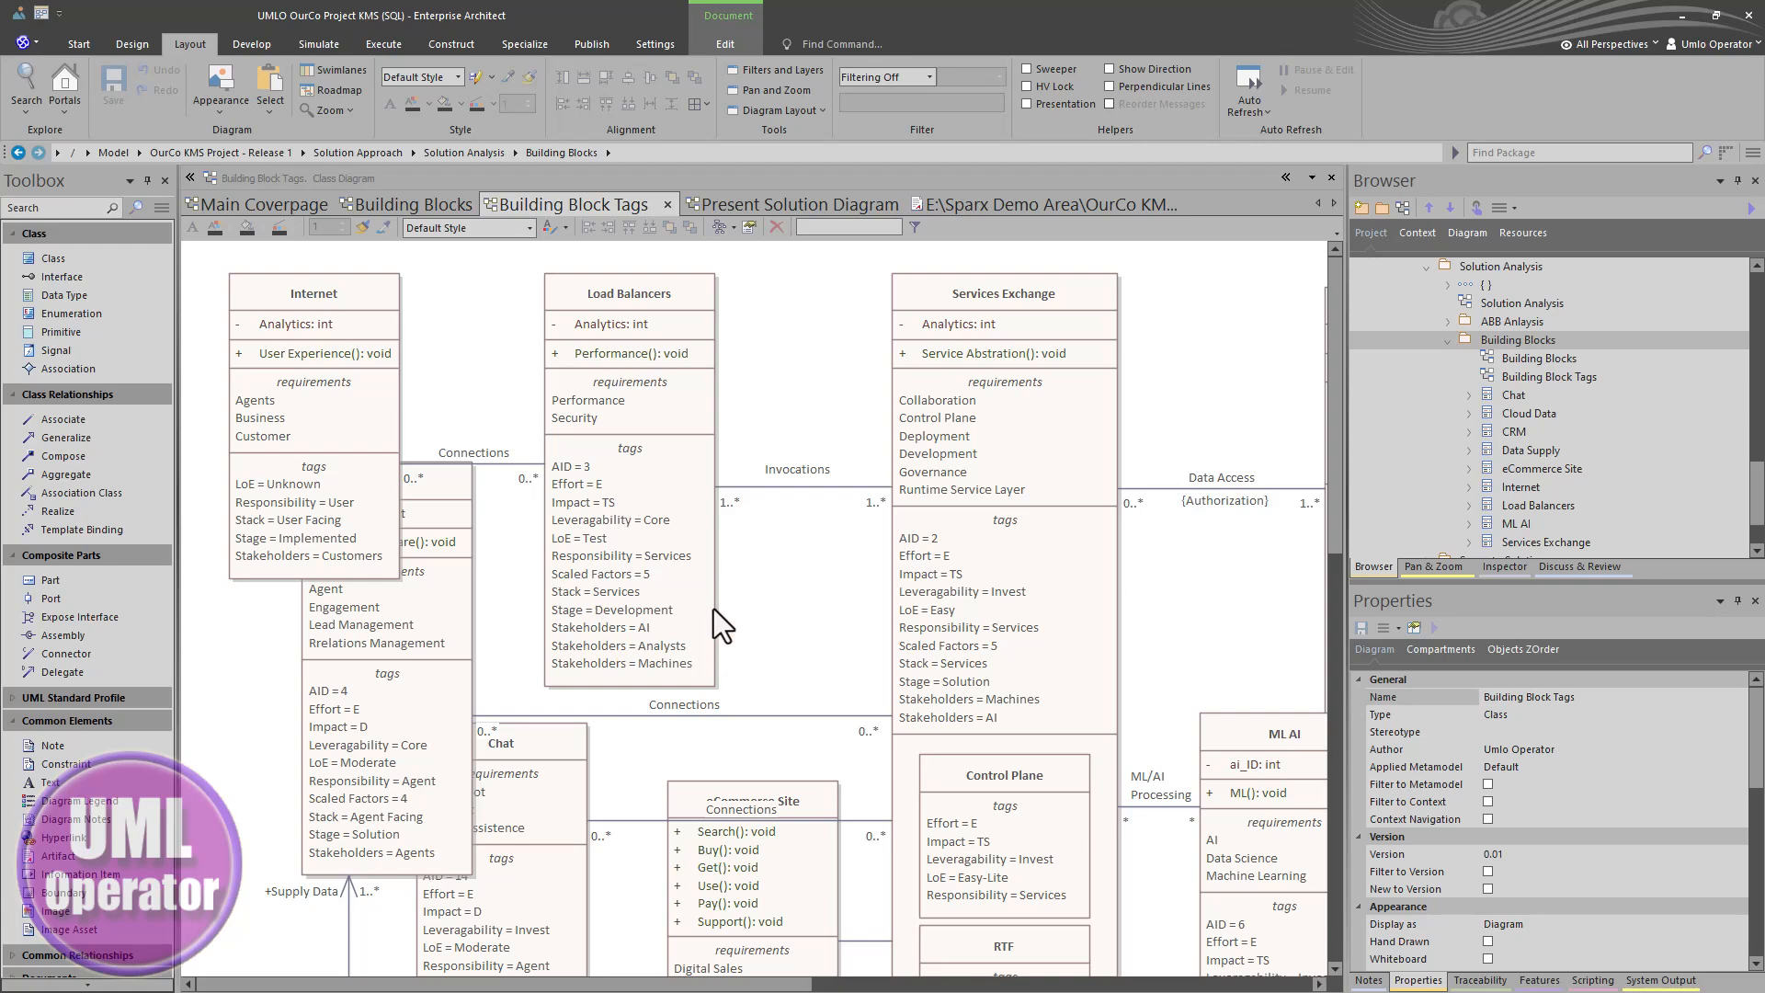
- Hide the Attributes, Operations and Requirements compartments again, leaving only Tags shown on the diagram's elements
{"action": "scroll", "coordinate": [741, 611], "scroll_direction": "down", "scroll_amount": 3}
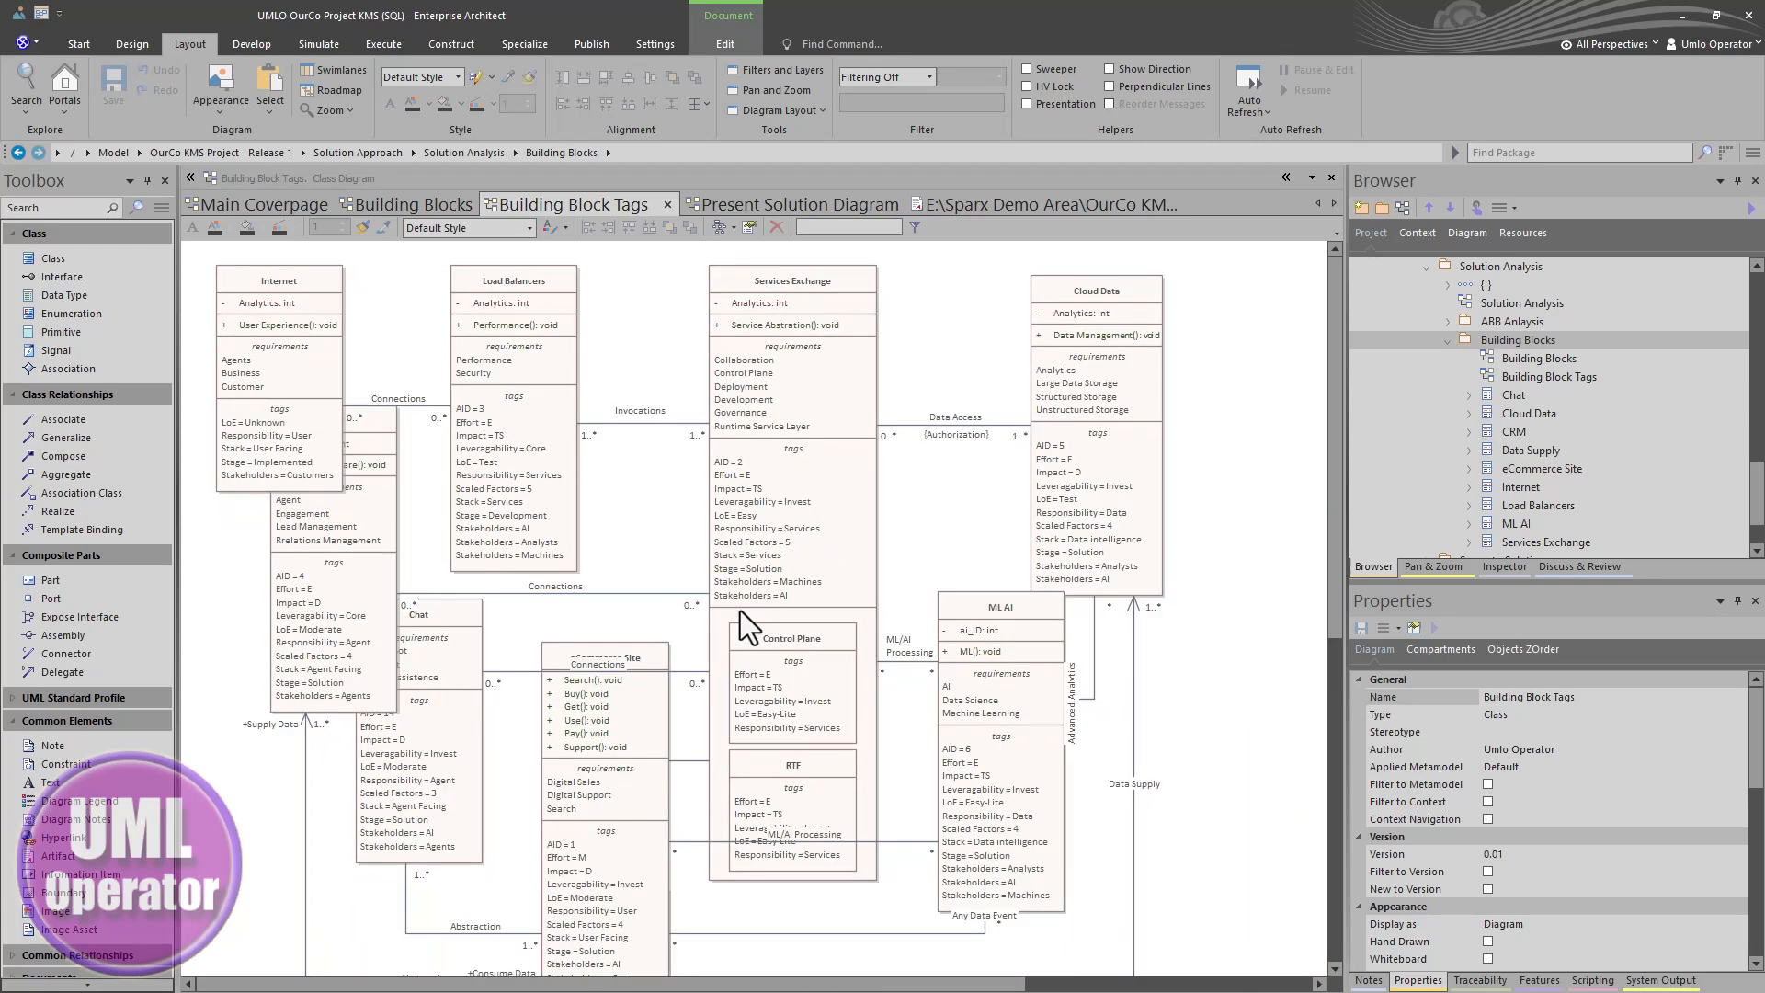
{"action": "scroll", "coordinate": [741, 611], "scroll_direction": "down", "scroll_amount": 1}
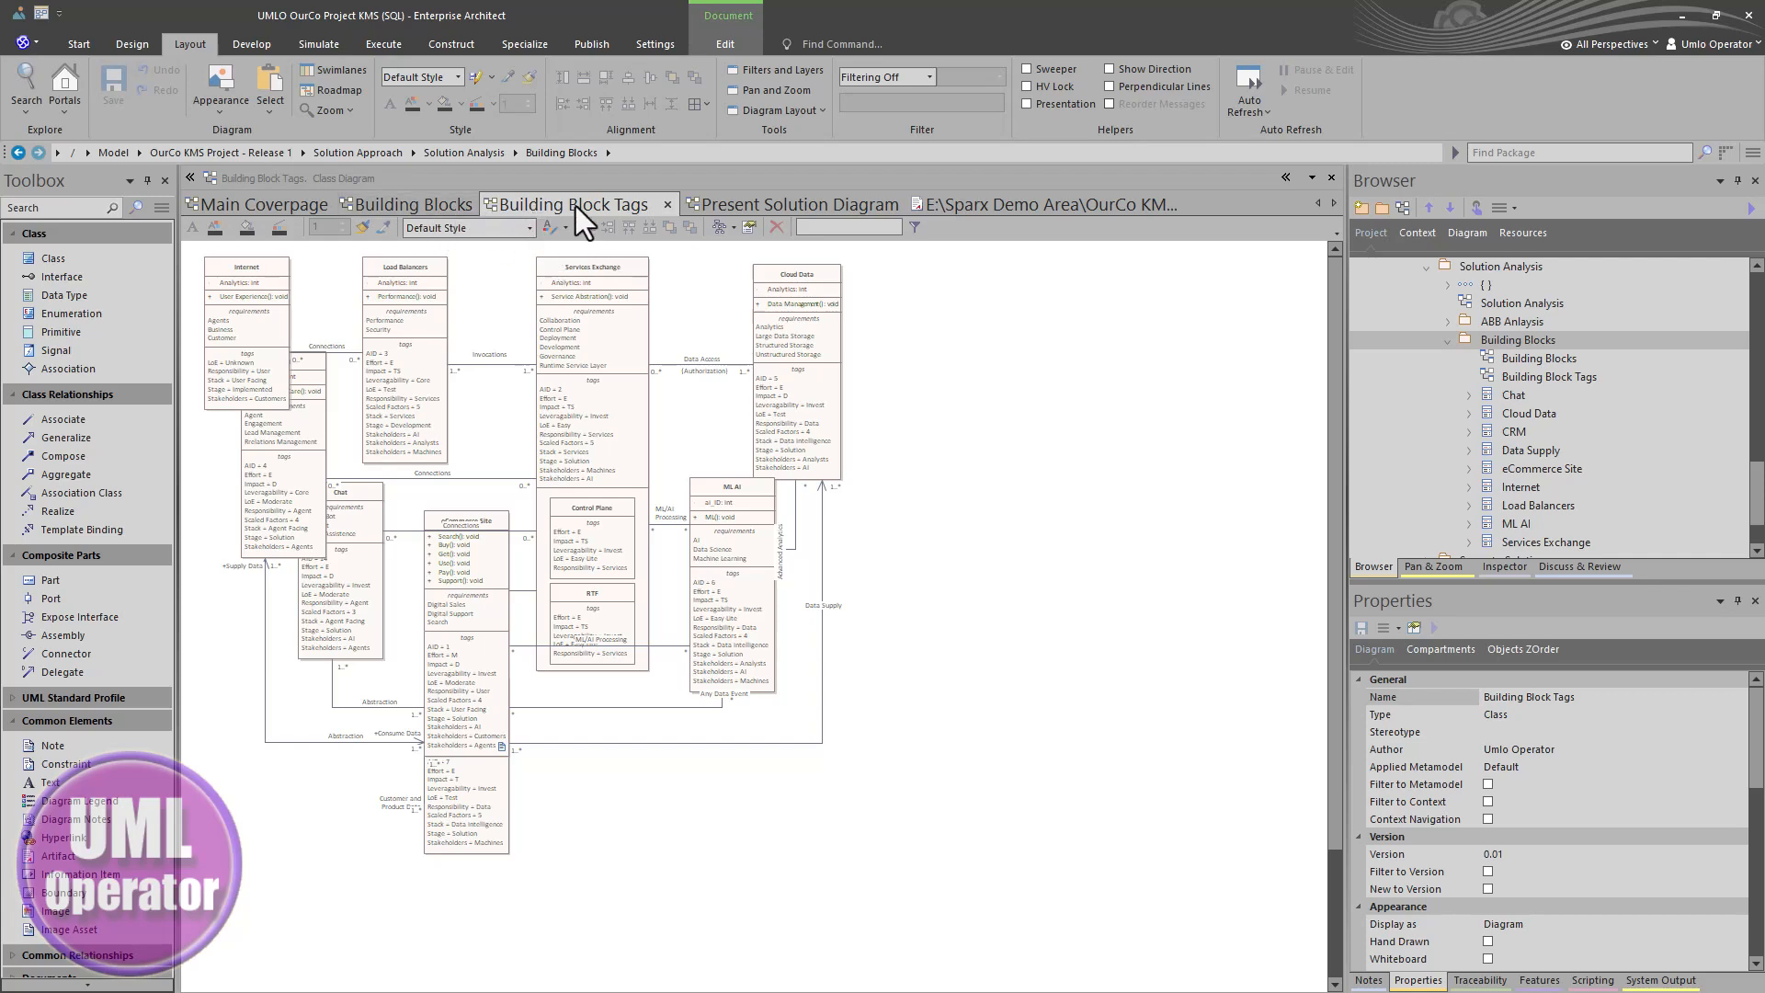
{"action": "double_click", "coordinate": [466, 285]}
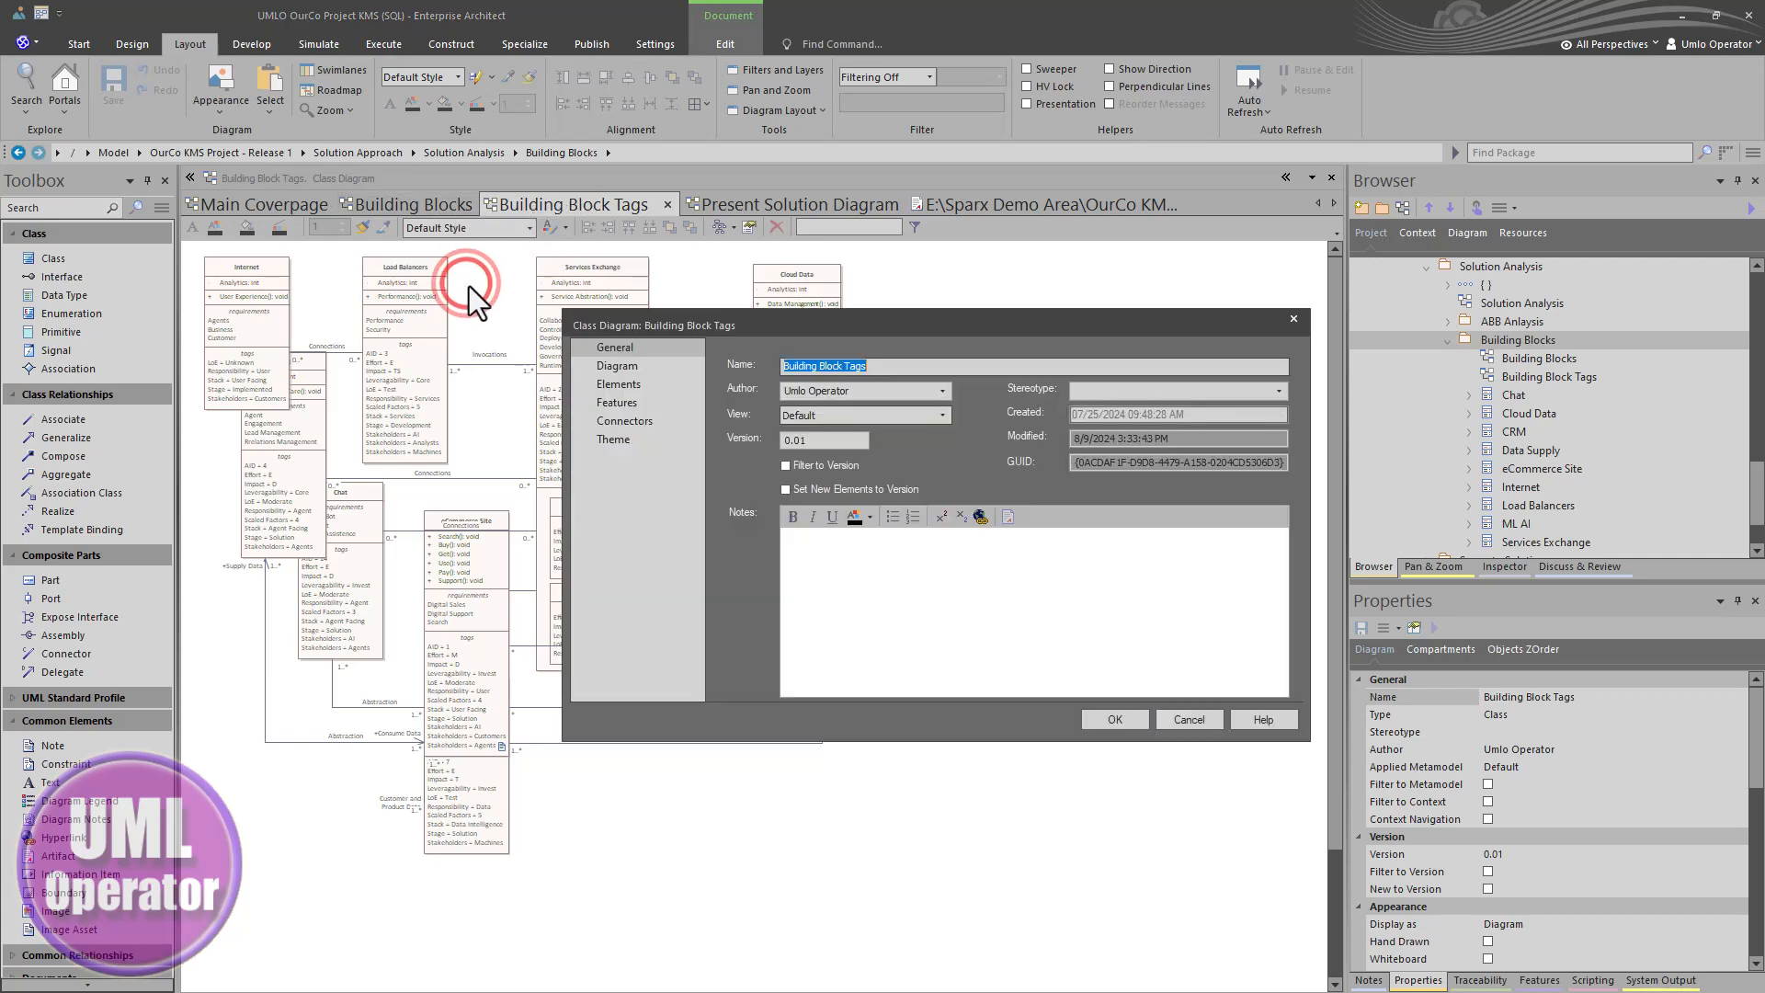
{"action": "left_click", "coordinate": [603, 379]}
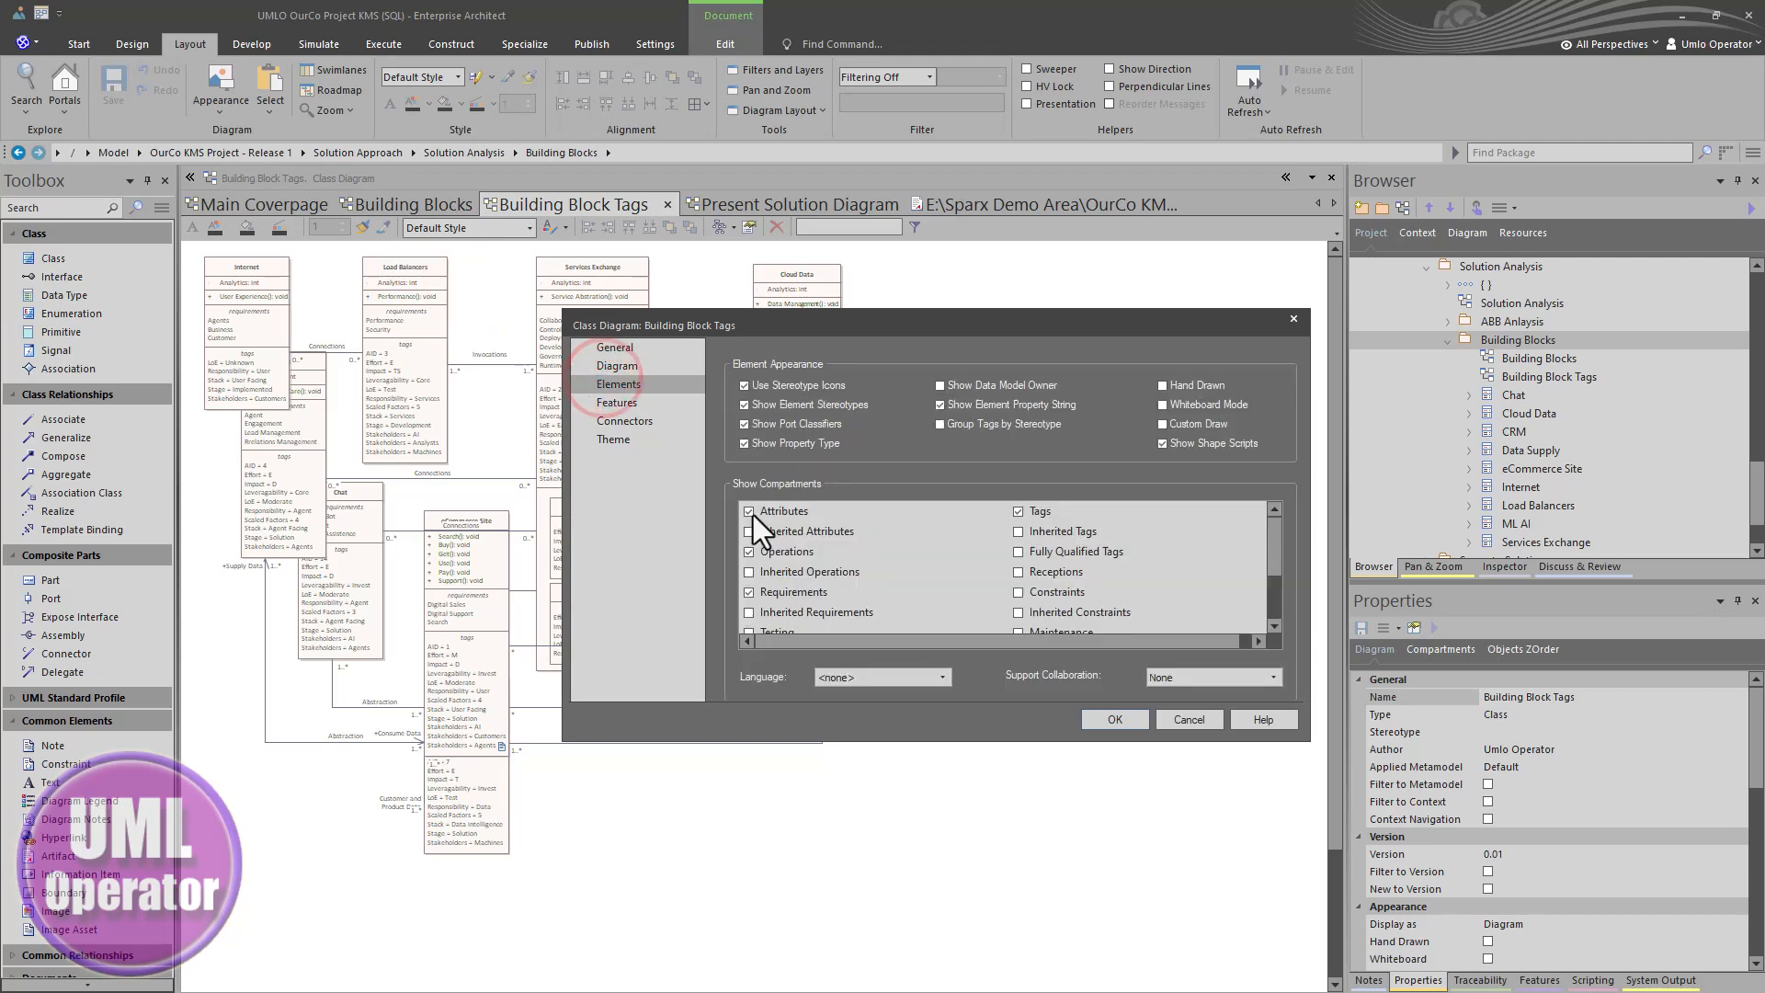
{"action": "left_click", "coordinate": [752, 513]}
{"action": "left_click", "coordinate": [745, 549]}
{"action": "left_click", "coordinate": [747, 593]}
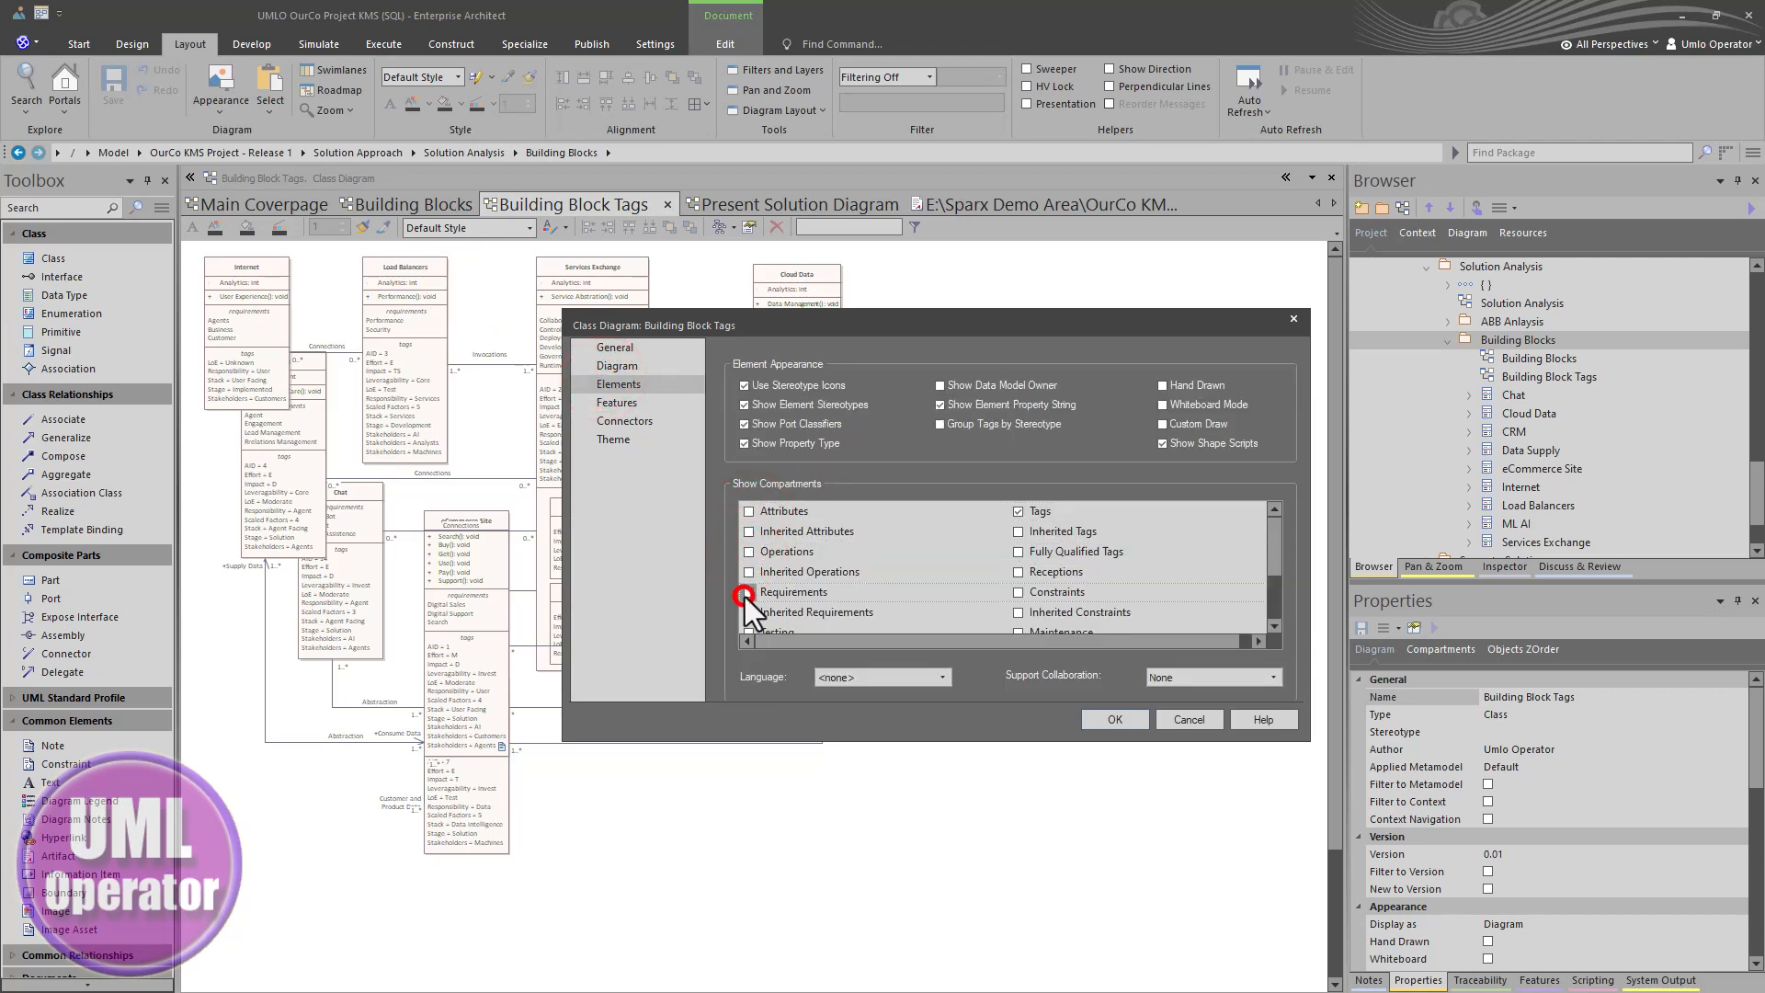
{"action": "scroll", "coordinate": [790, 608], "scroll_direction": "down", "scroll_amount": 2}
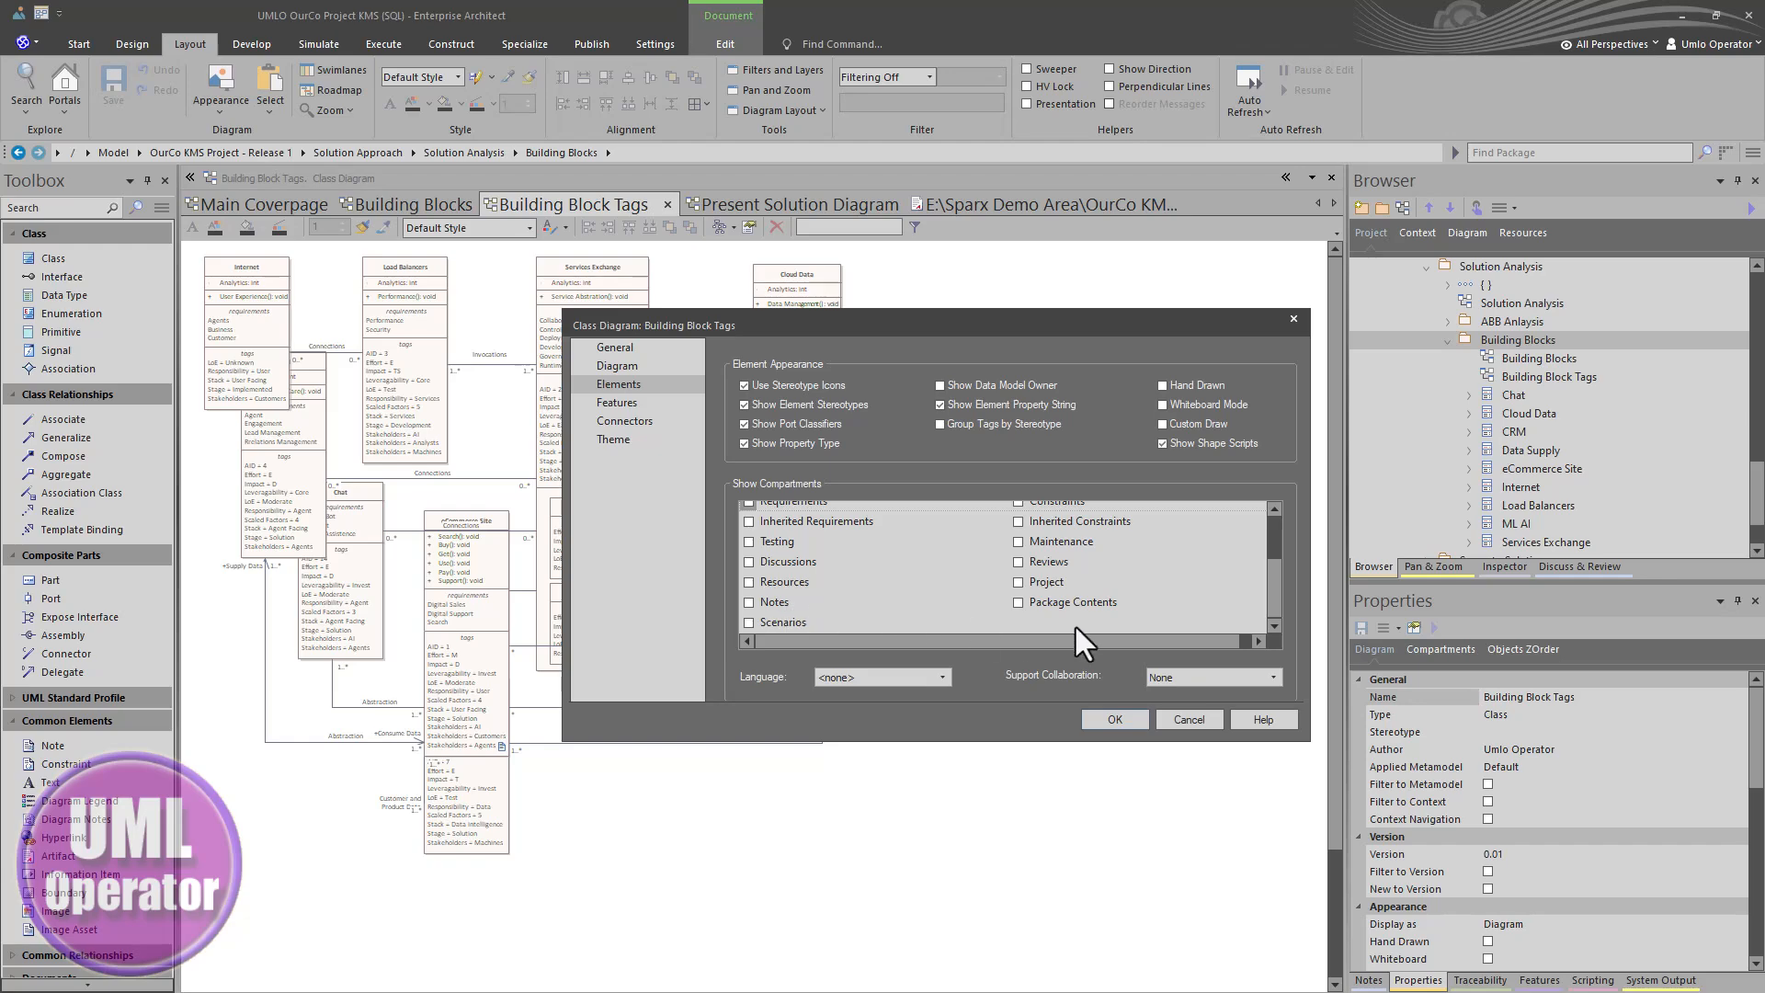
{"action": "scroll", "coordinate": [1077, 620], "scroll_direction": "up", "scroll_amount": 2}
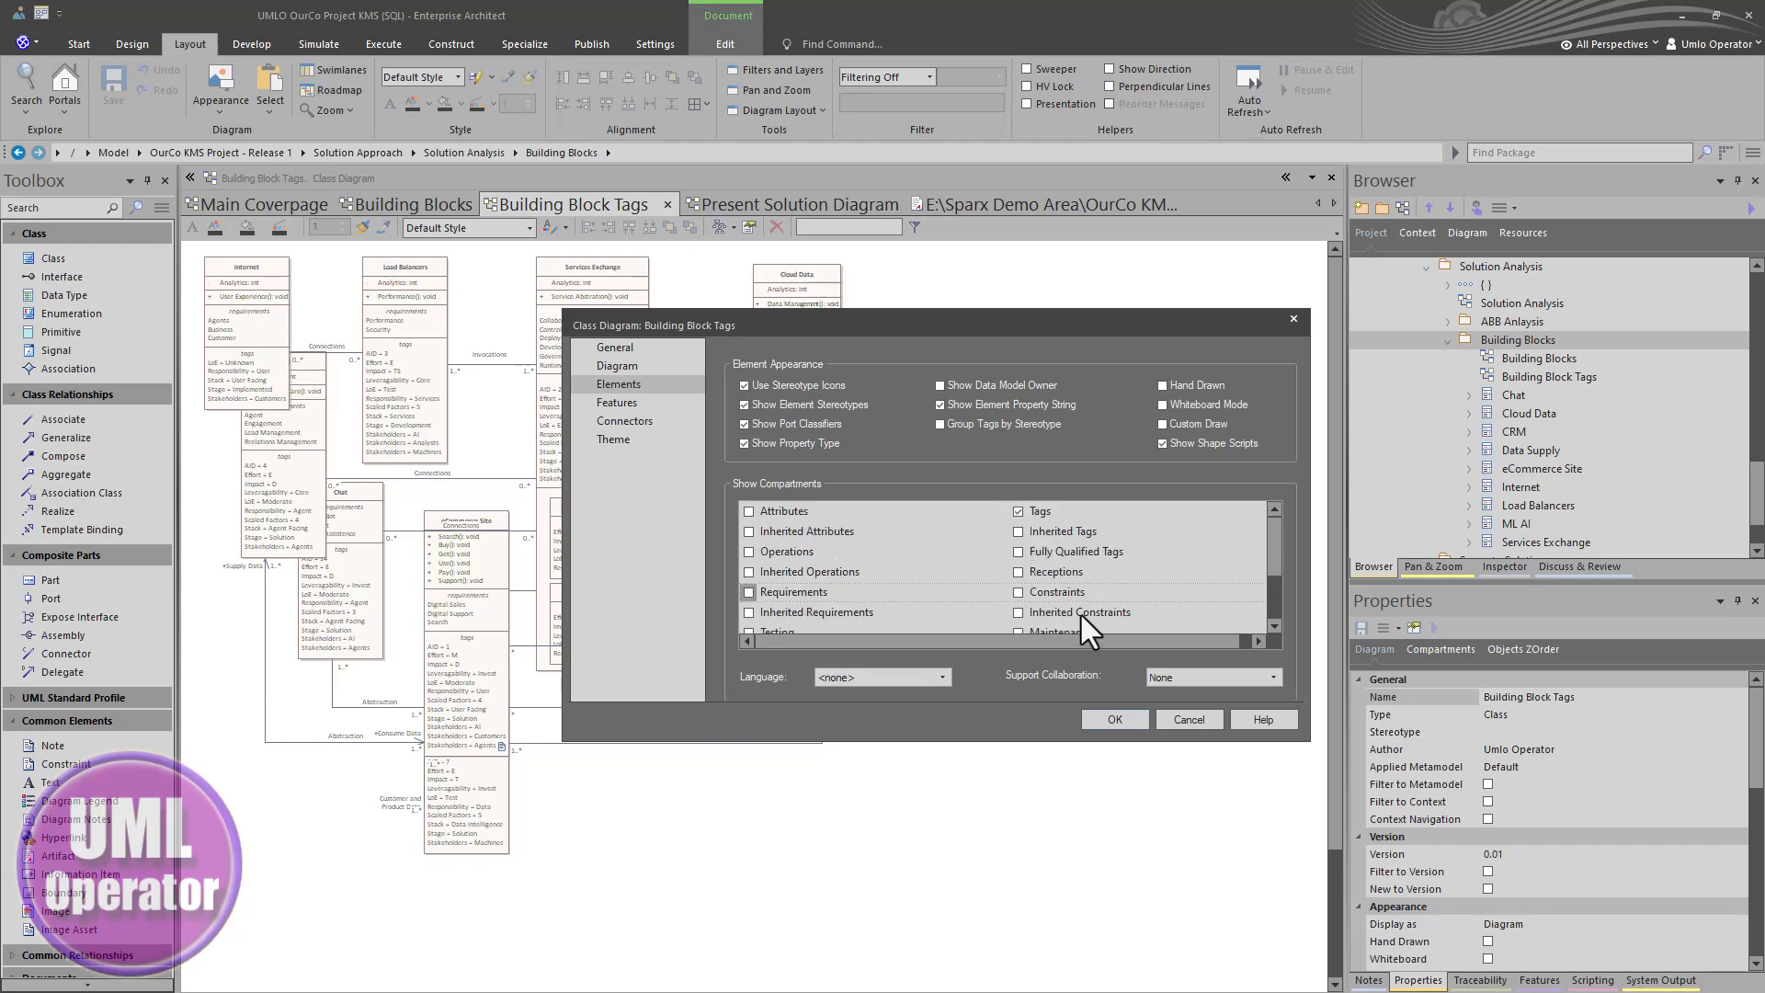
{"action": "left_click", "coordinate": [1103, 716]}
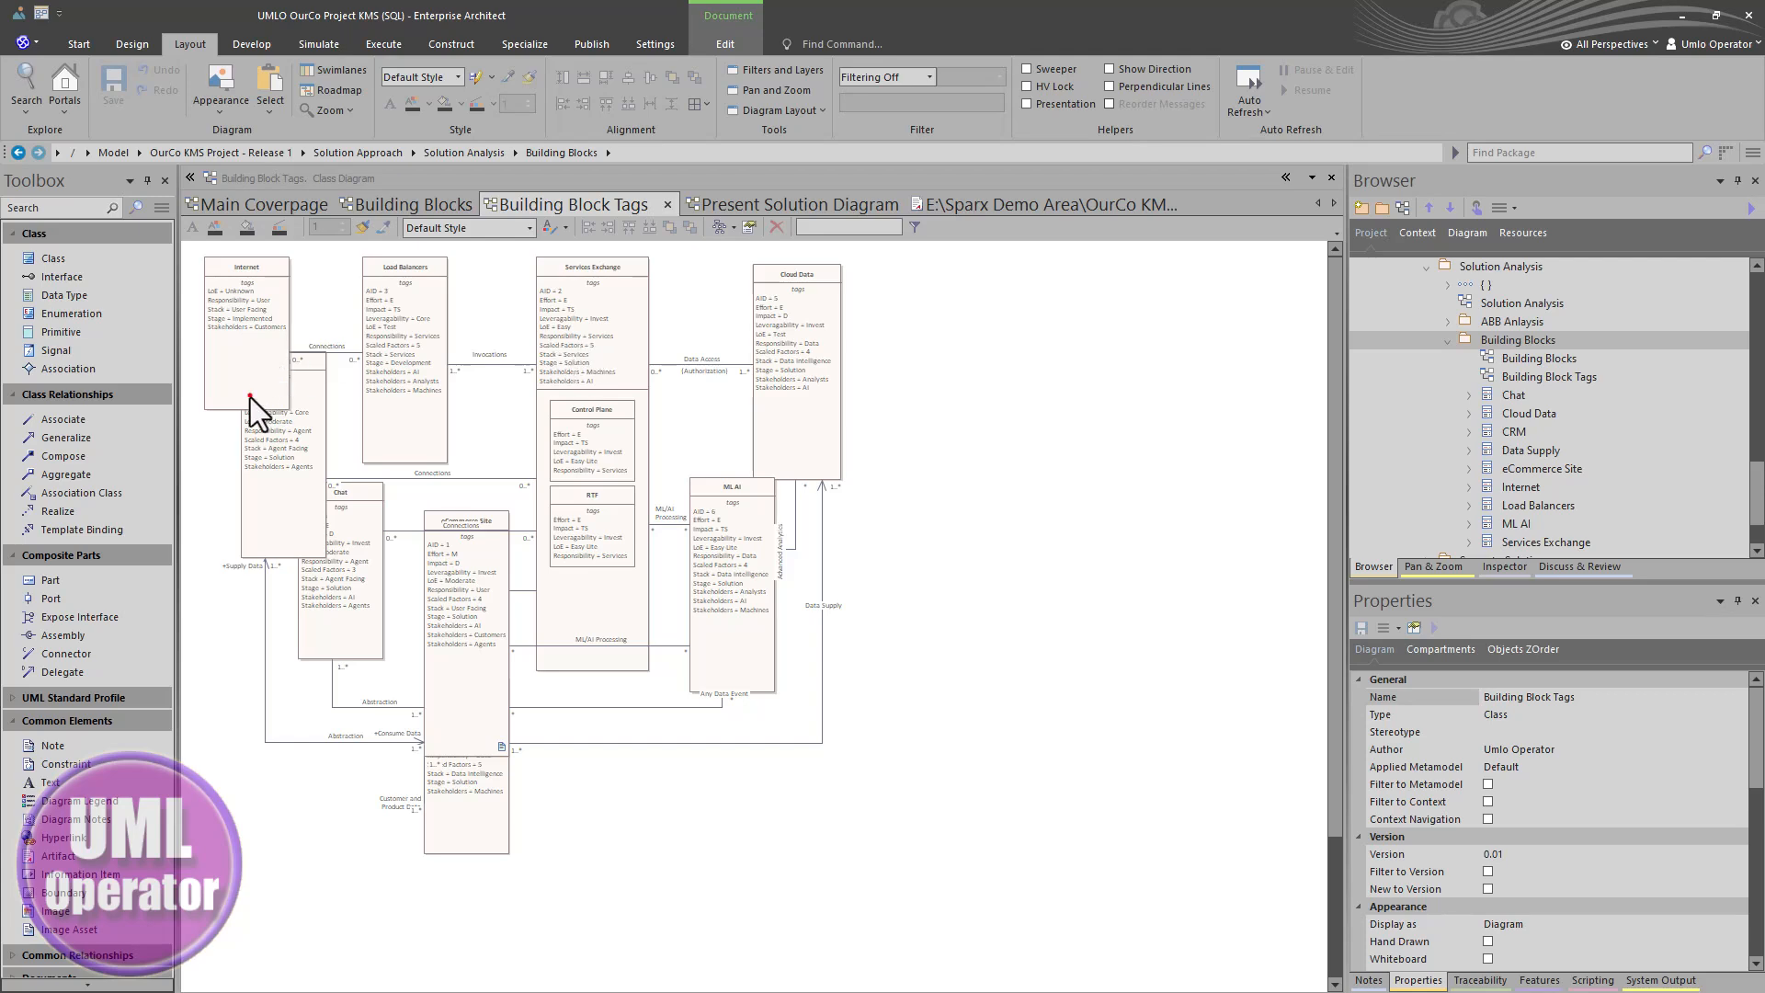
- Shrink the Internet element to fit its tags and give all building block elements the same height and width
{"action": "left_click_drag", "start_coordinate": [250, 397], "coordinate": [241, 342]}
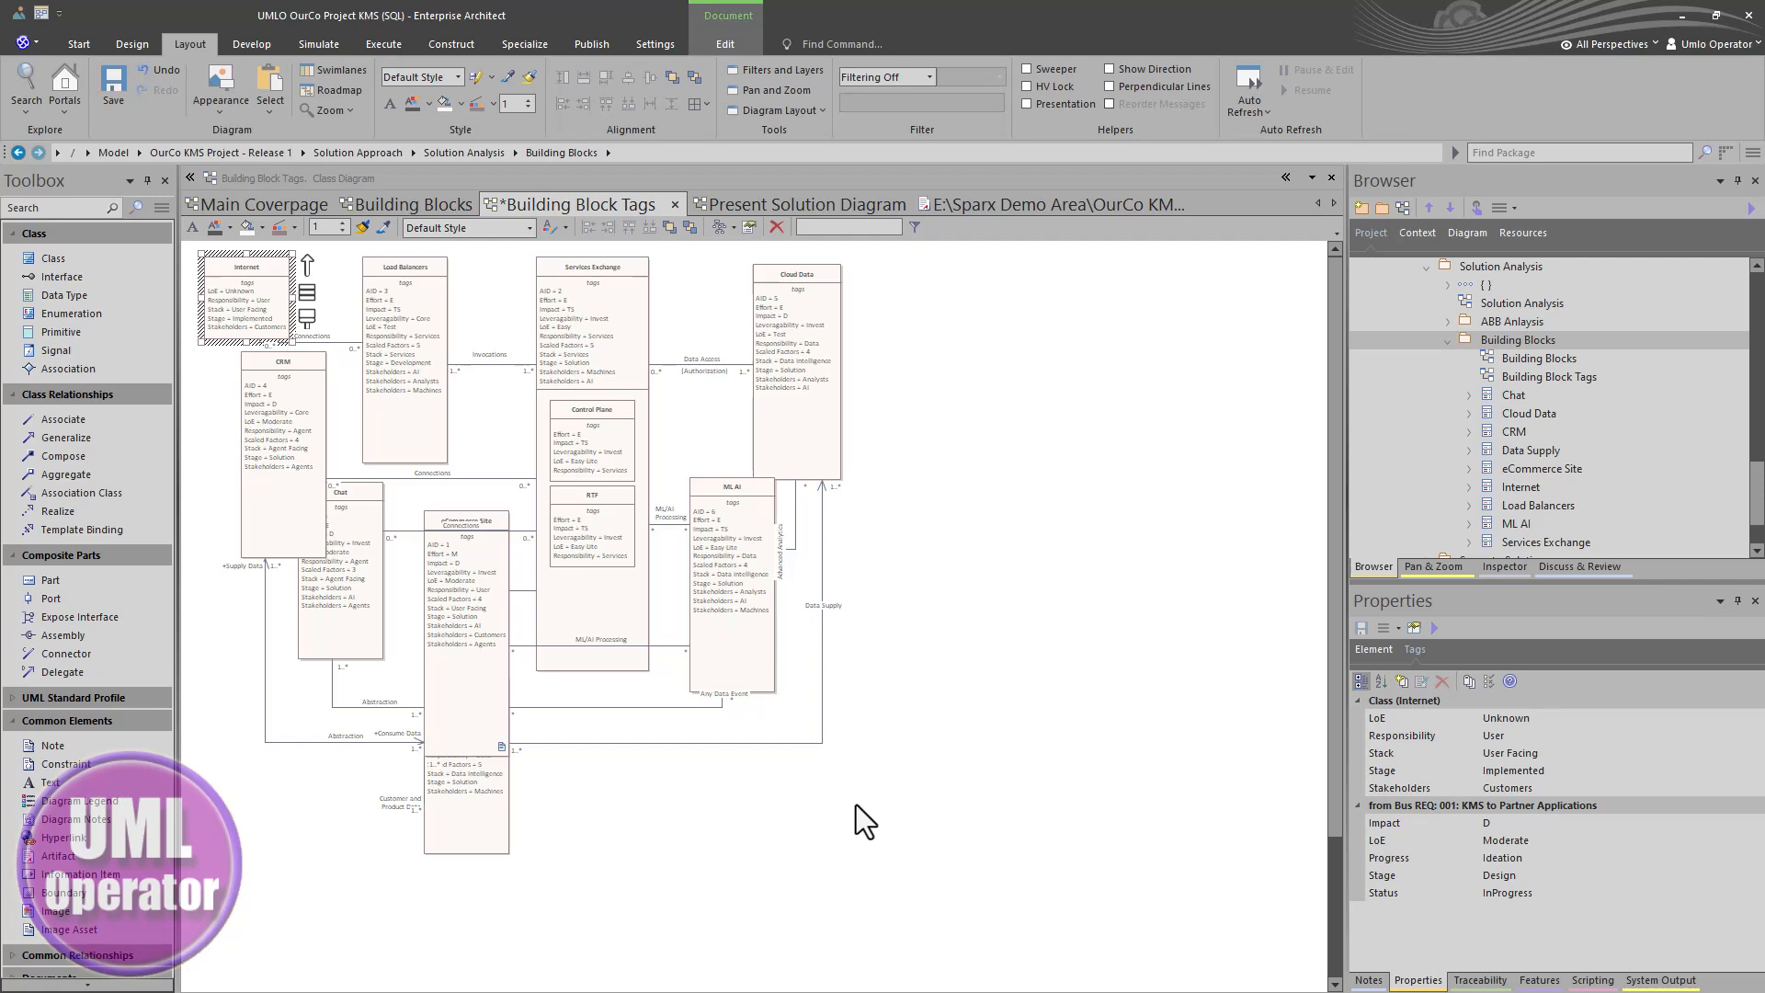
{"action": "left_click_drag", "start_coordinate": [874, 831], "coordinate": [235, 293]}
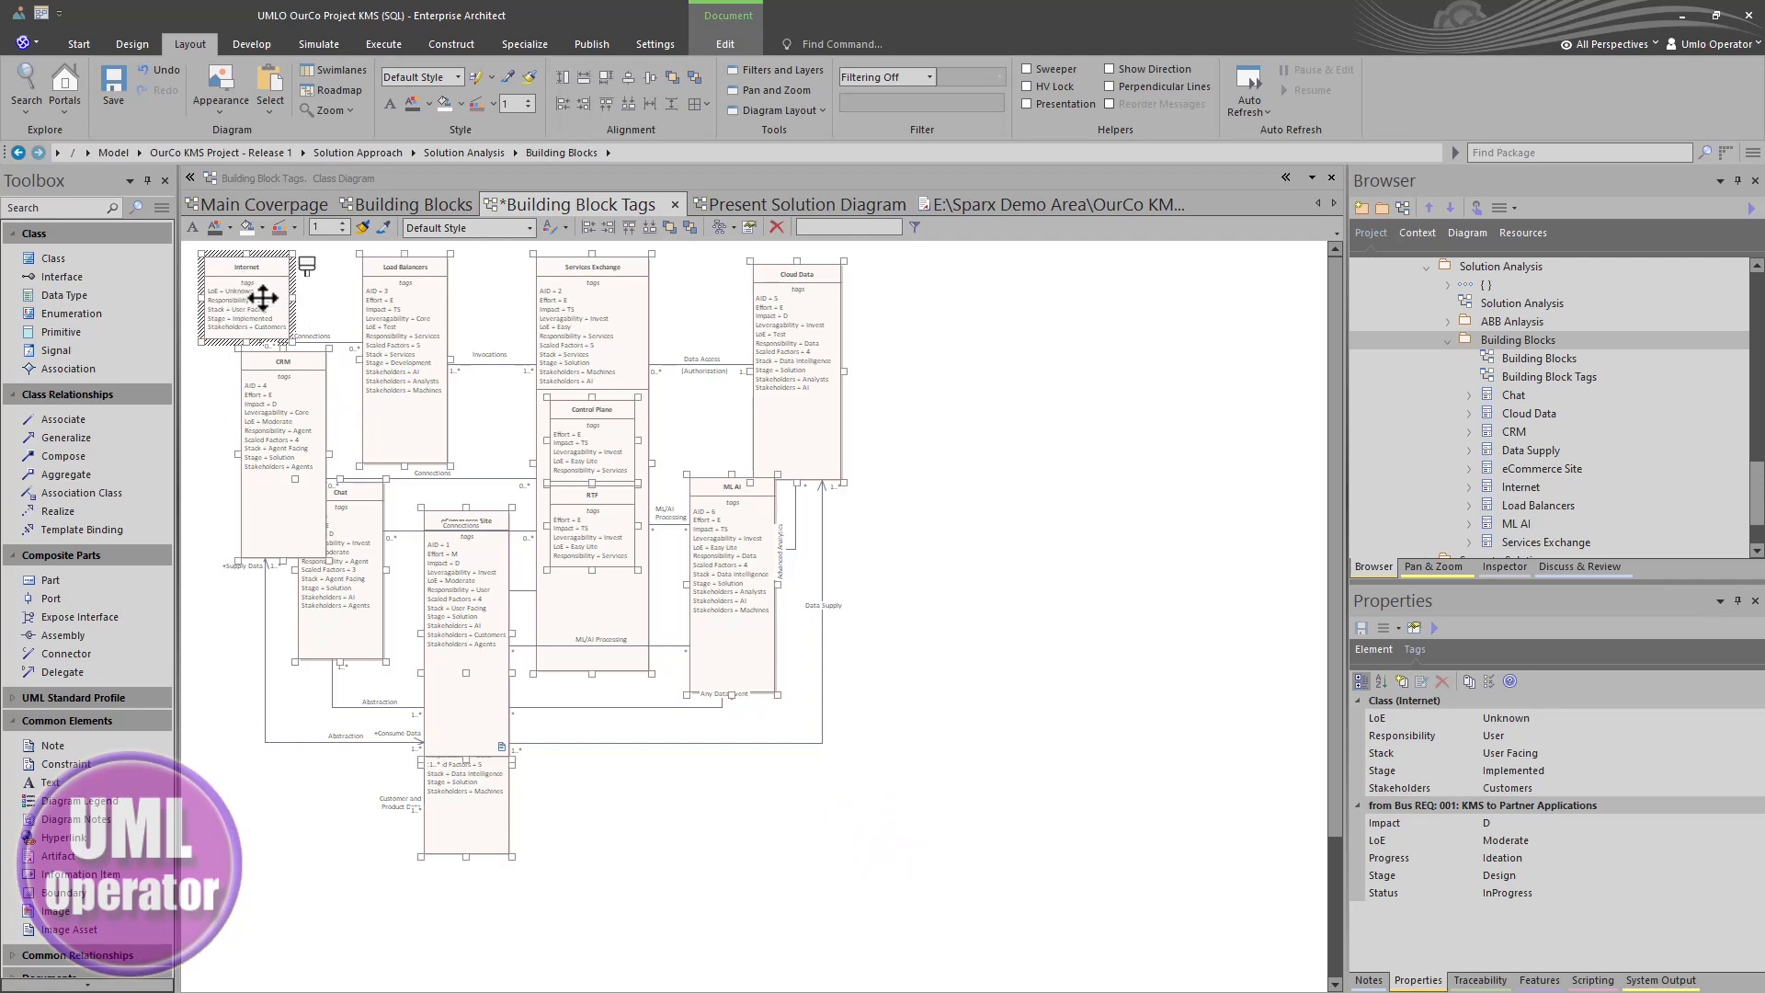
{"action": "left_click", "coordinate": [576, 438]}
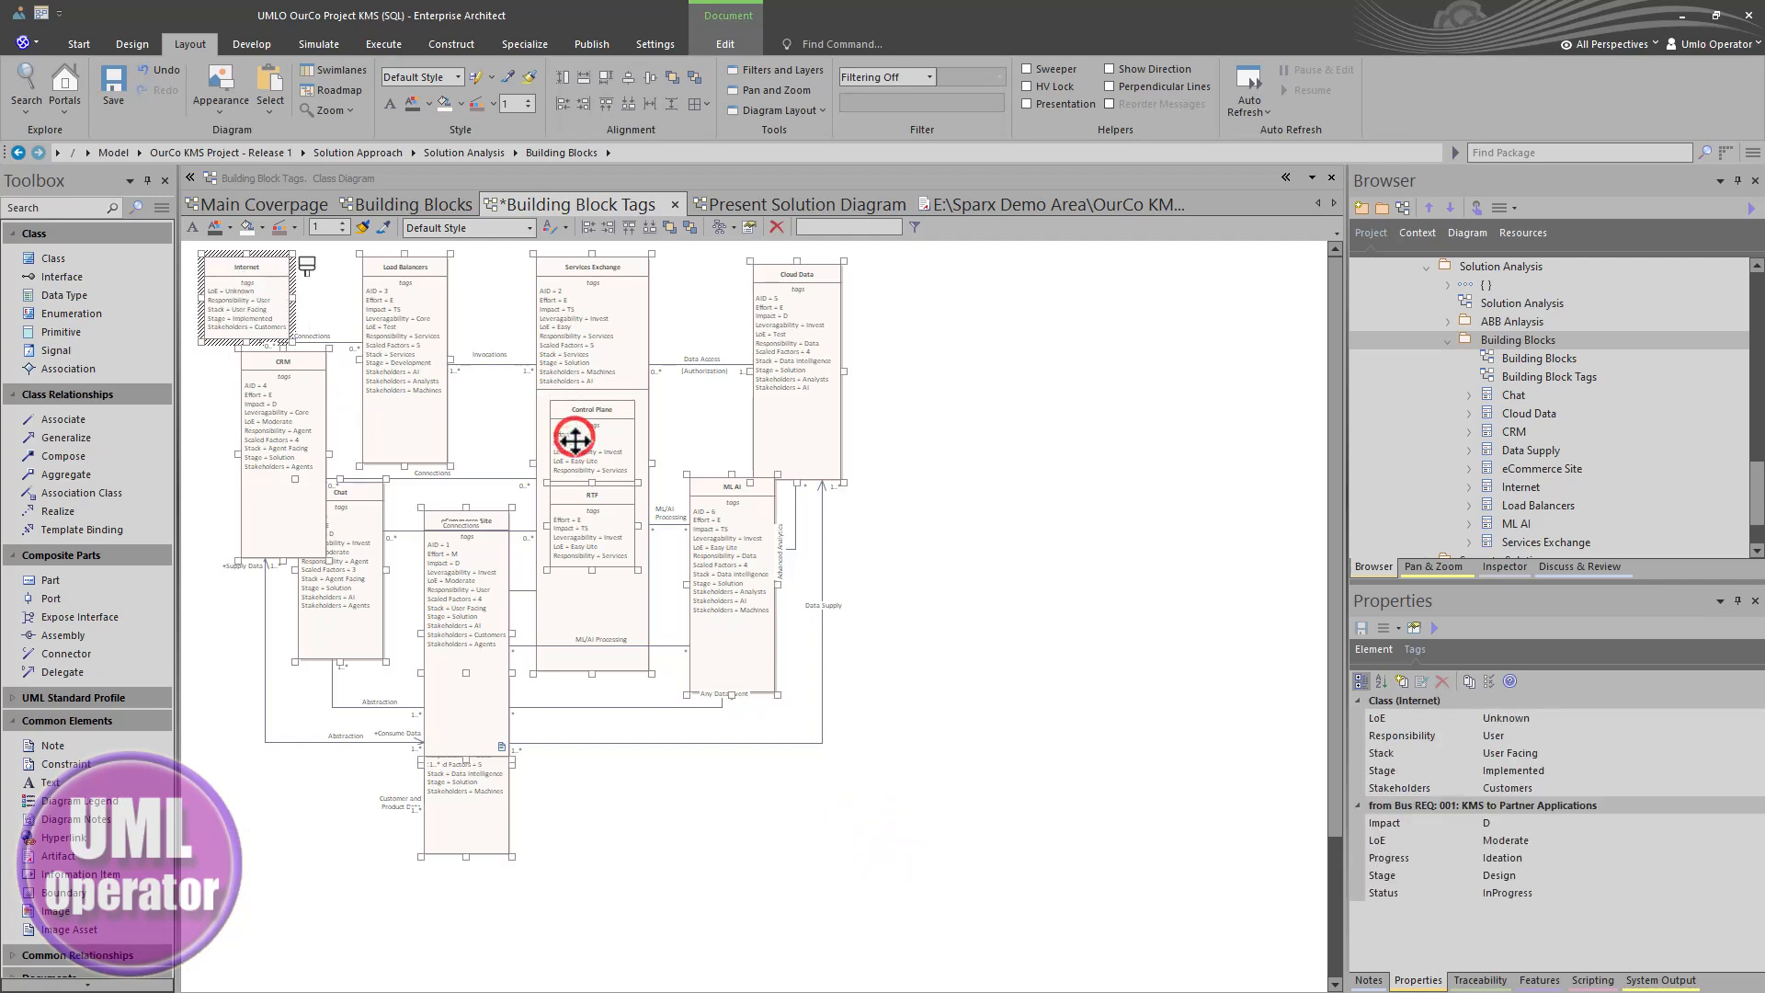
{"action": "left_click", "coordinate": [597, 543]}
{"action": "right_click", "coordinate": [251, 297]}
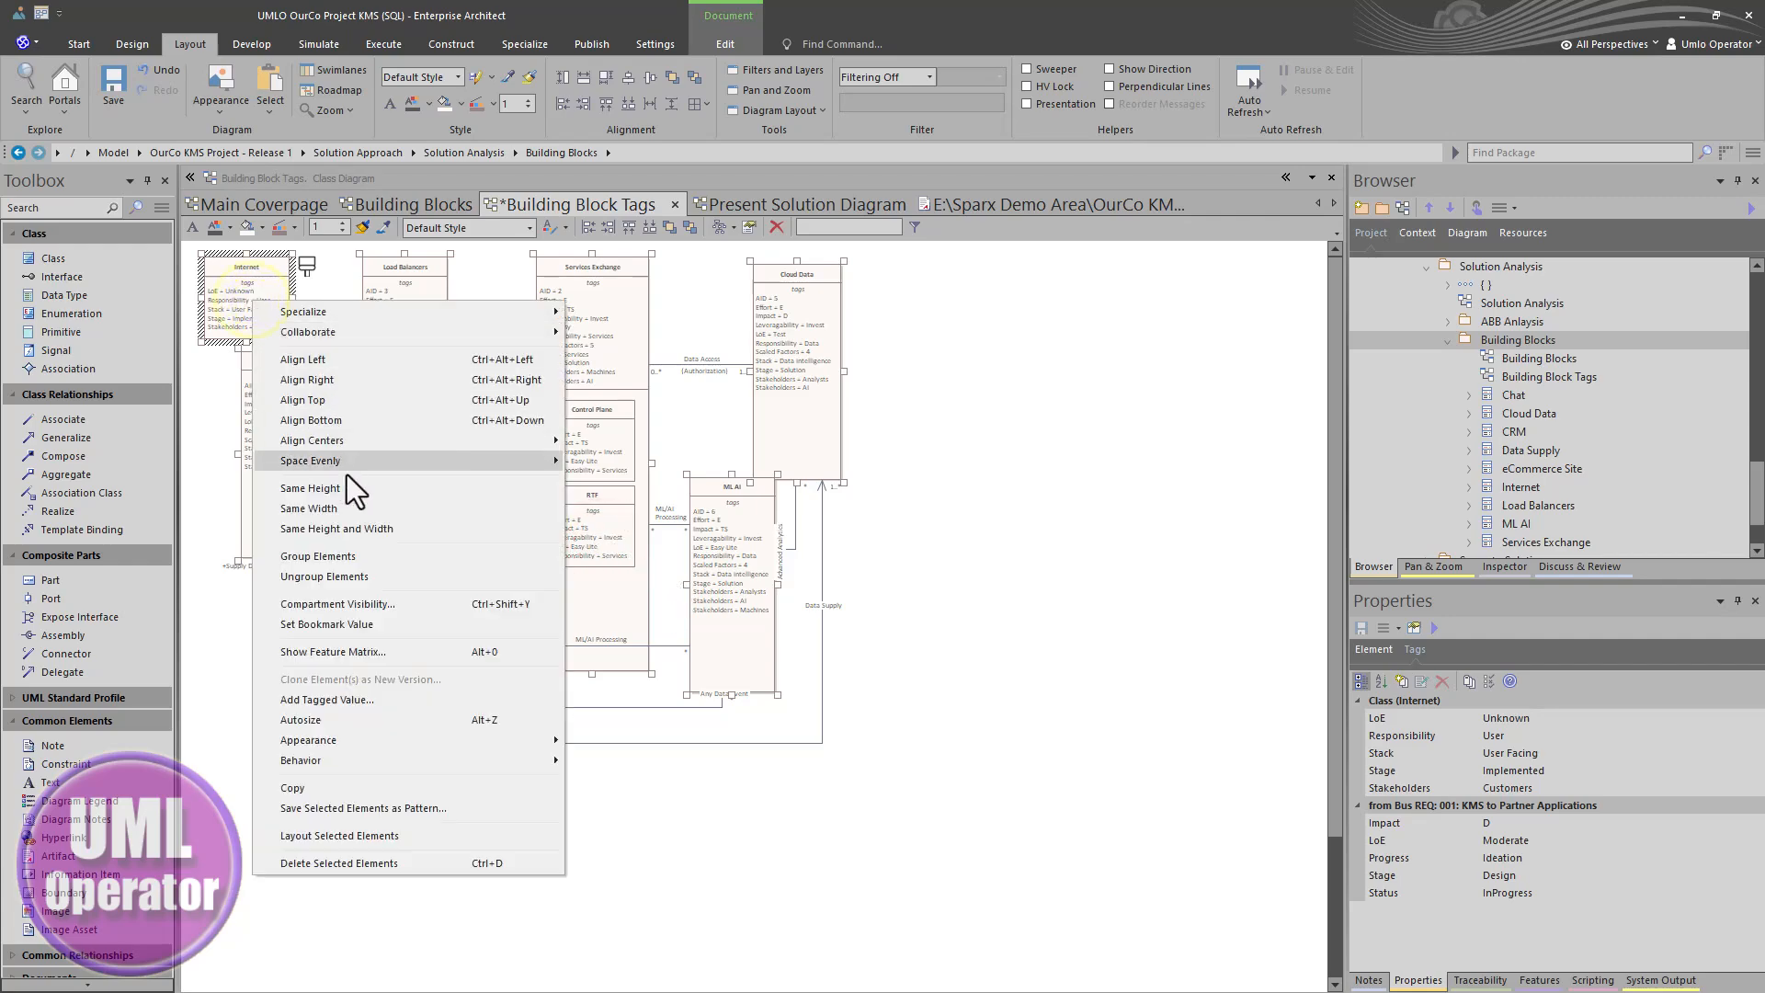
{"action": "left_click", "coordinate": [369, 527]}
{"action": "left_click", "coordinate": [970, 538]}
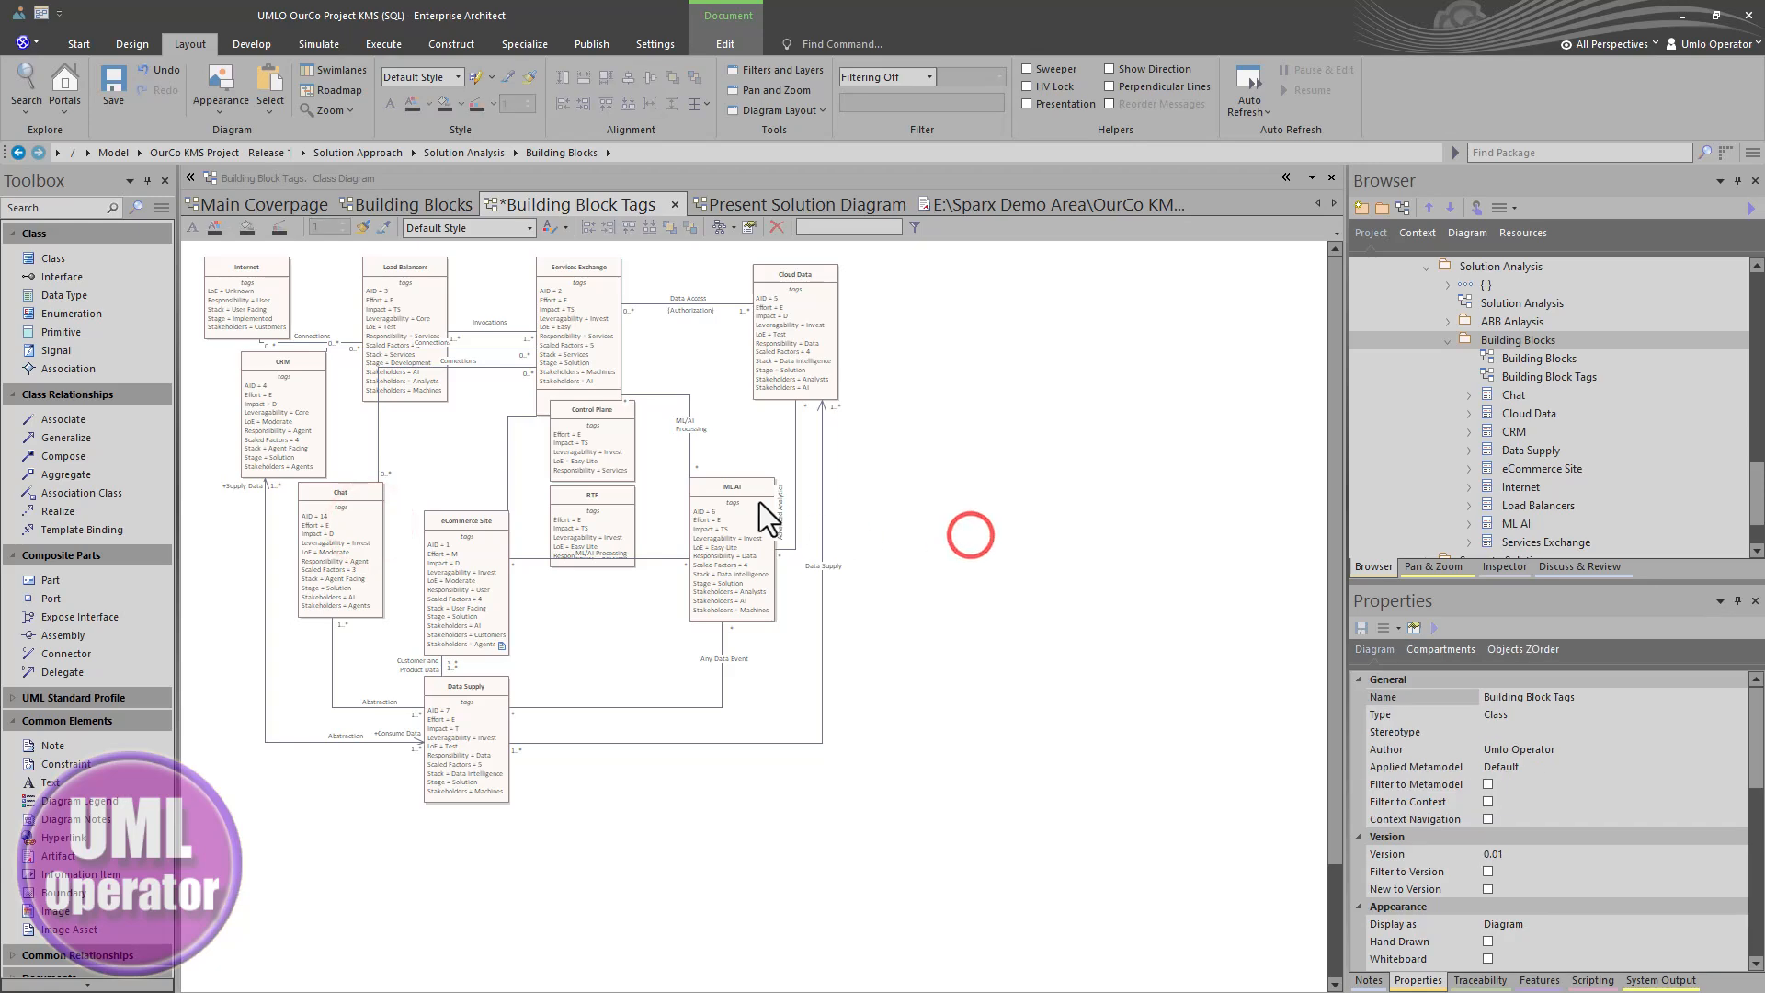
- Extend the Services Exchange element downward so it encloses Control Plane and RTF
{"action": "left_click", "coordinate": [589, 356]}
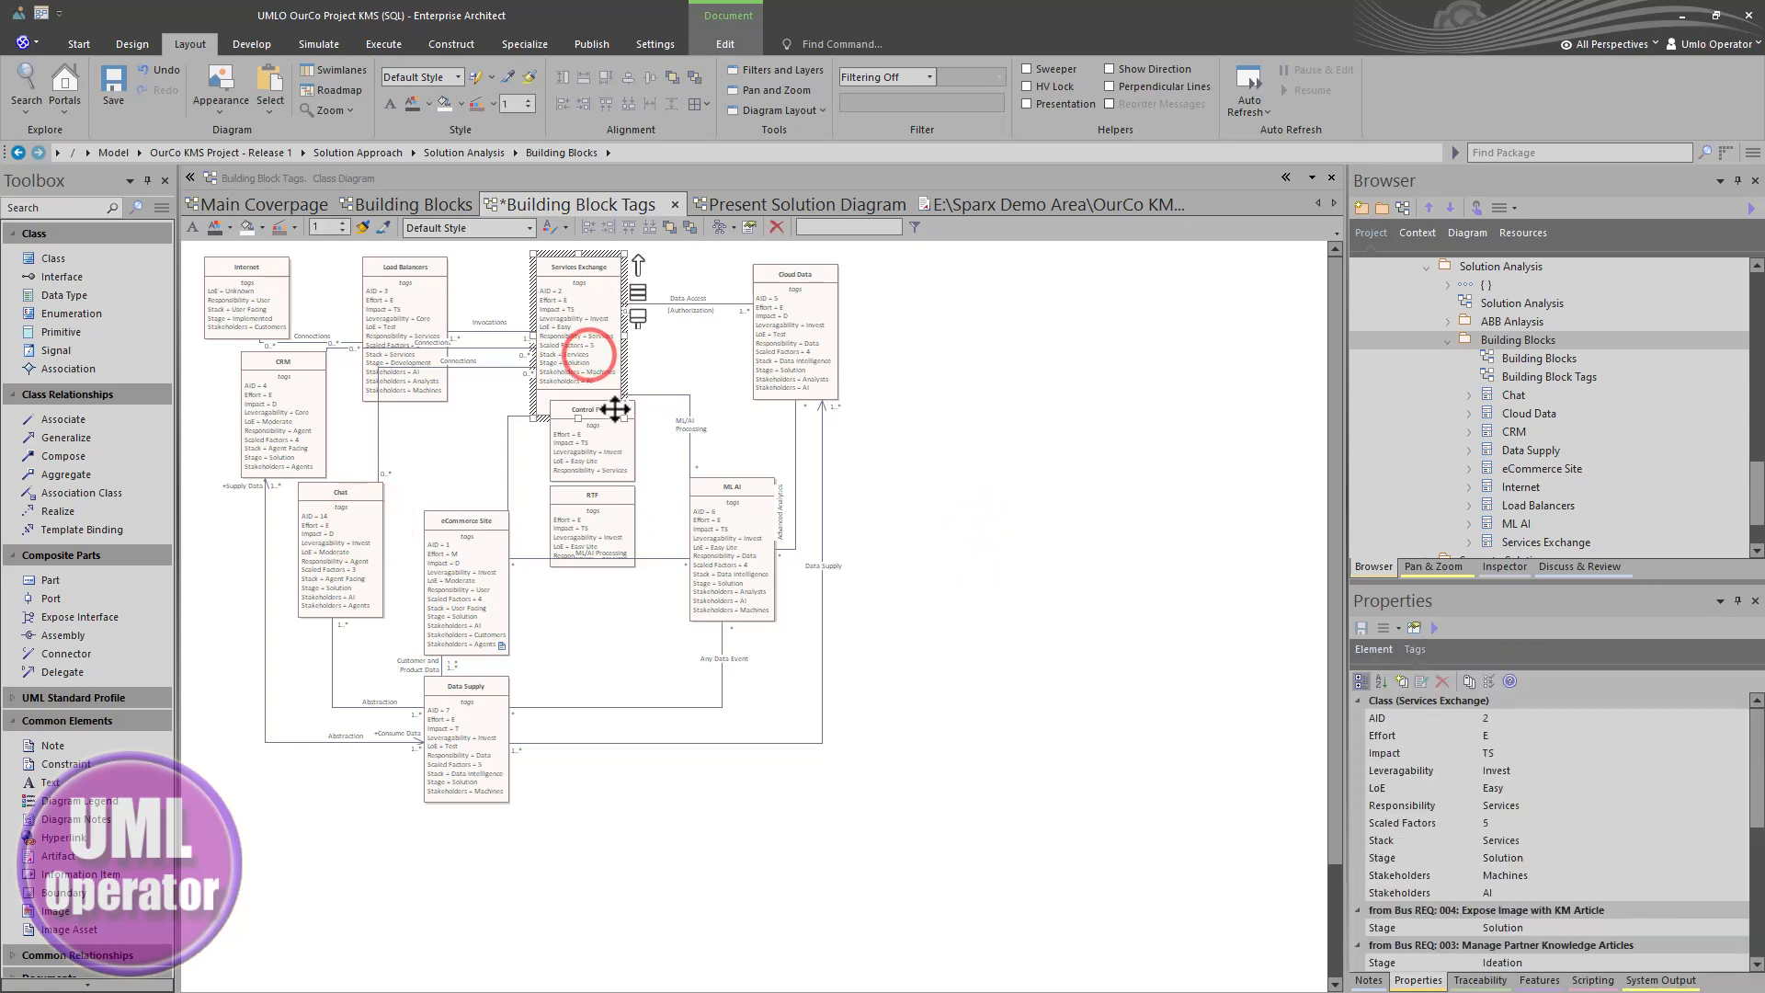
{"action": "left_click_drag", "start_coordinate": [623, 420], "coordinate": [643, 576]}
{"action": "left_click", "coordinate": [934, 583]}
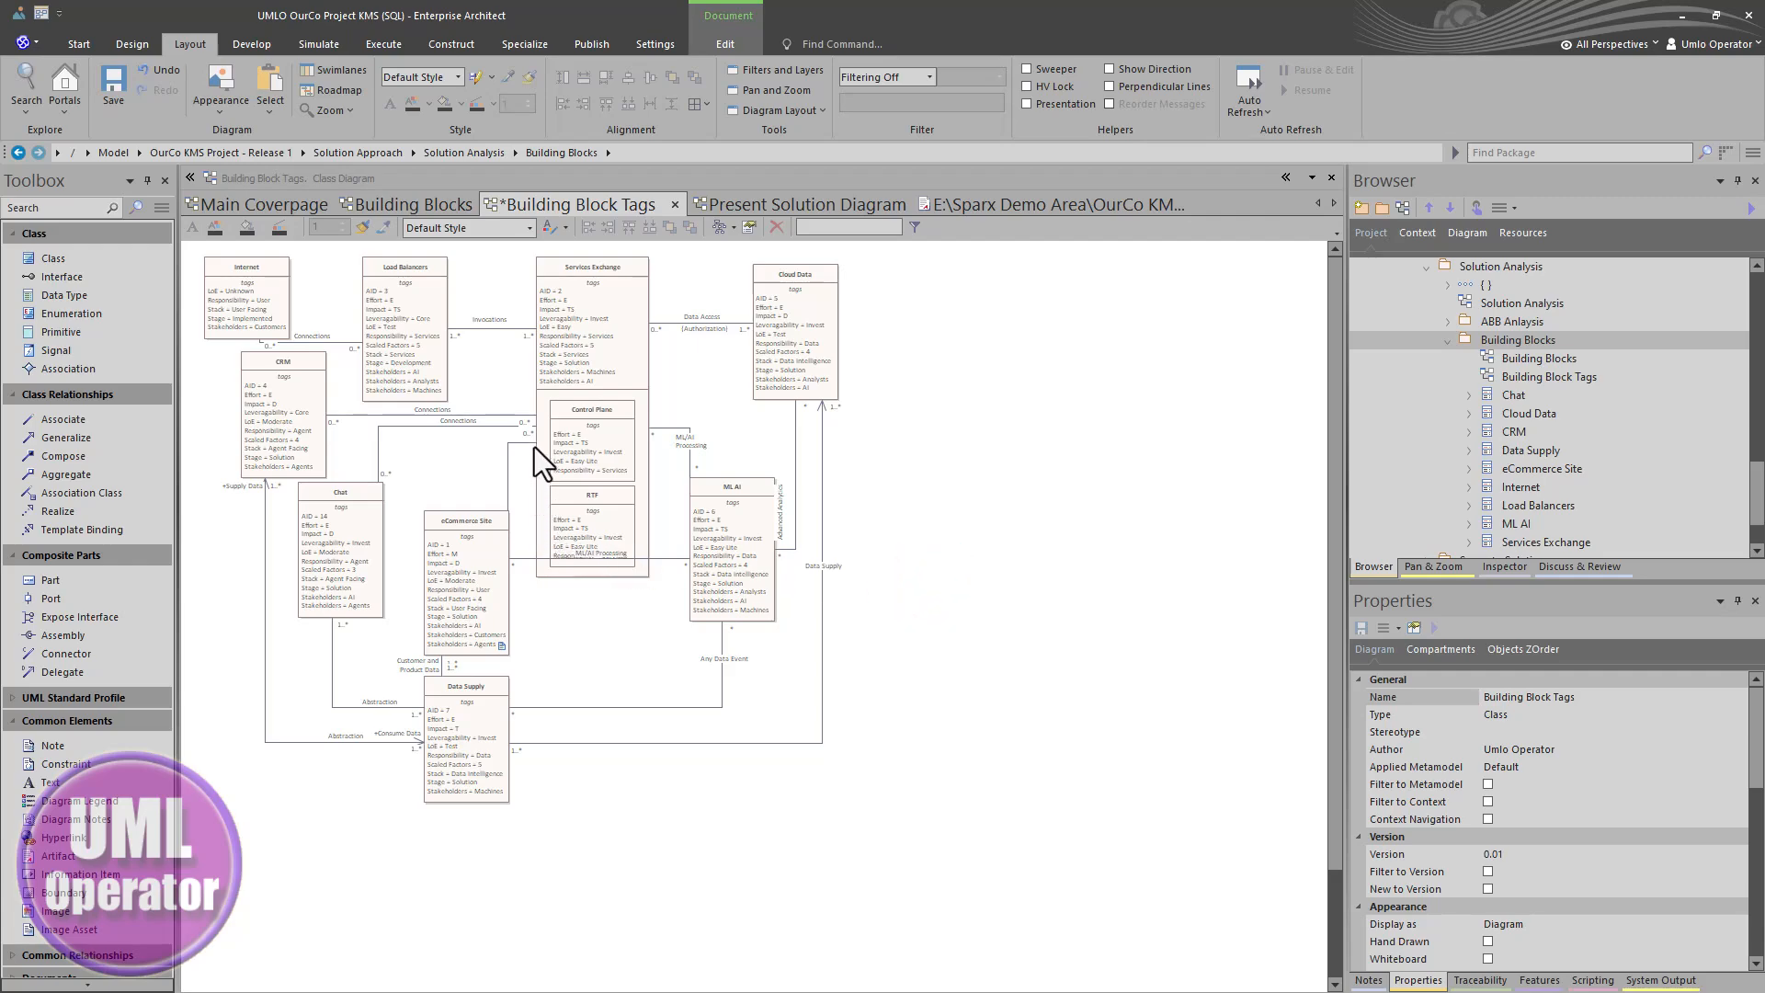
- Straighten the ML/AI Processing connector between eCommerce Site and ML AI into a horizontal line
{"action": "scroll", "coordinate": [262, 287], "scroll_direction": "up", "scroll_amount": 3}
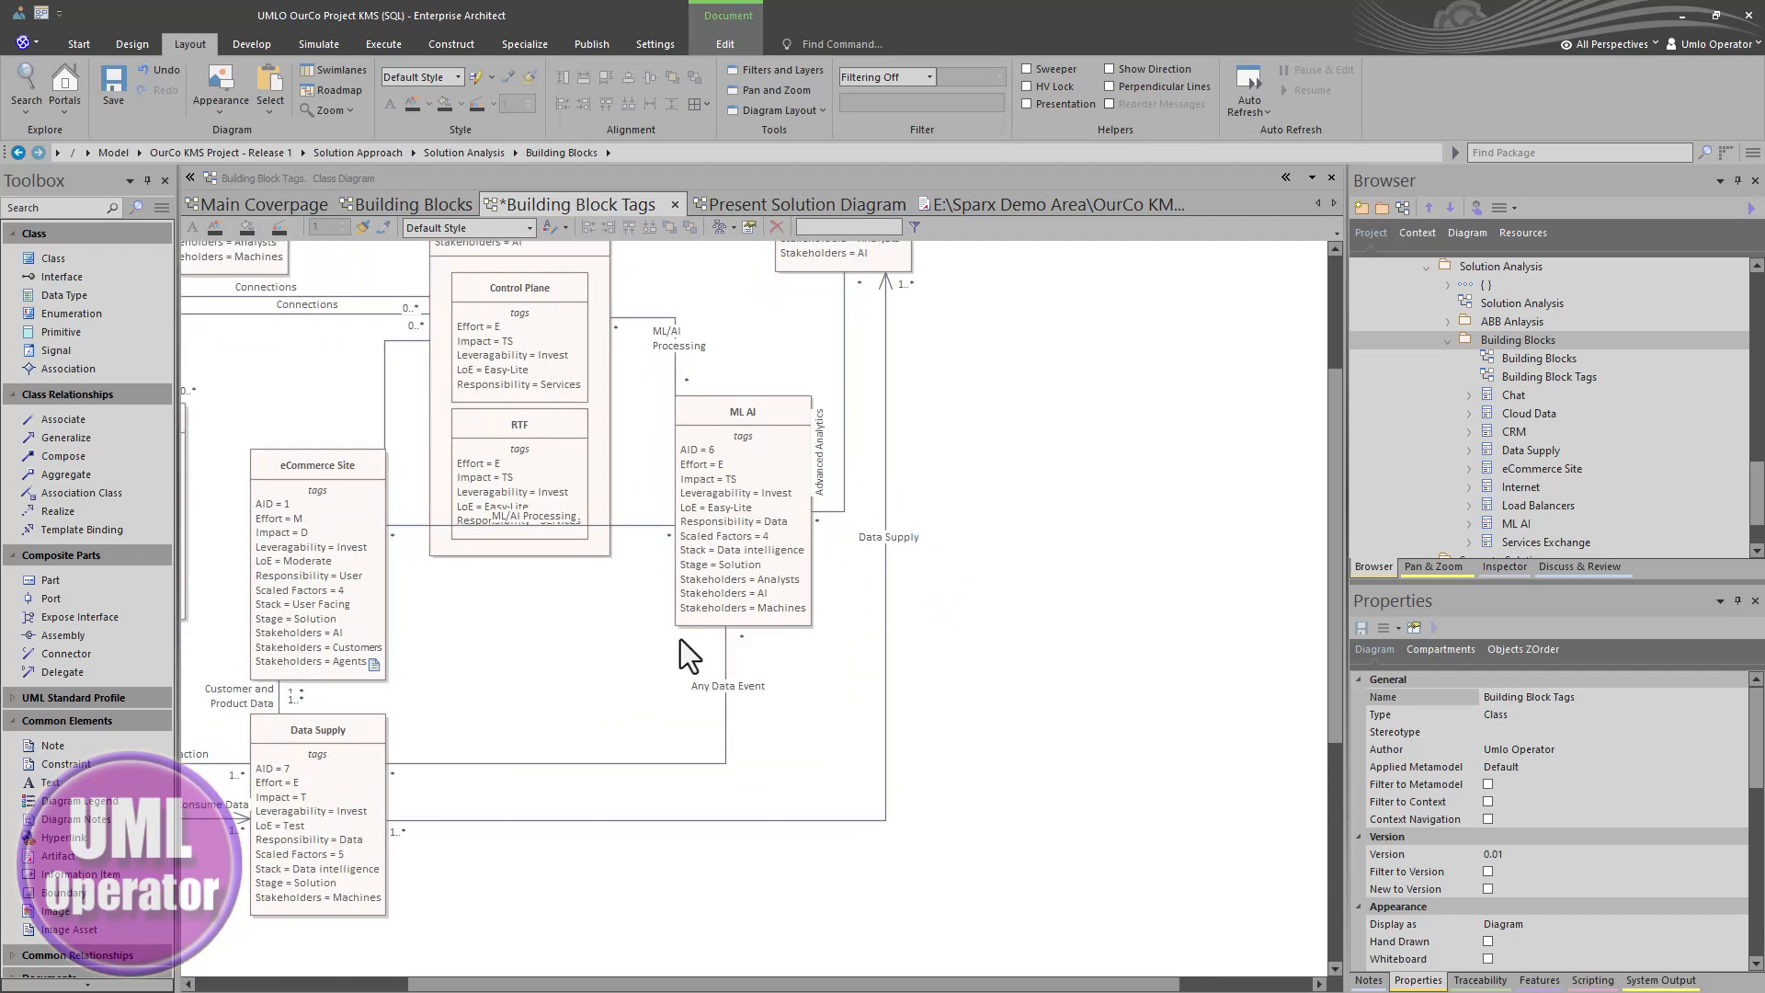
{"action": "left_click_drag", "start_coordinate": [633, 524], "coordinate": [544, 517]}
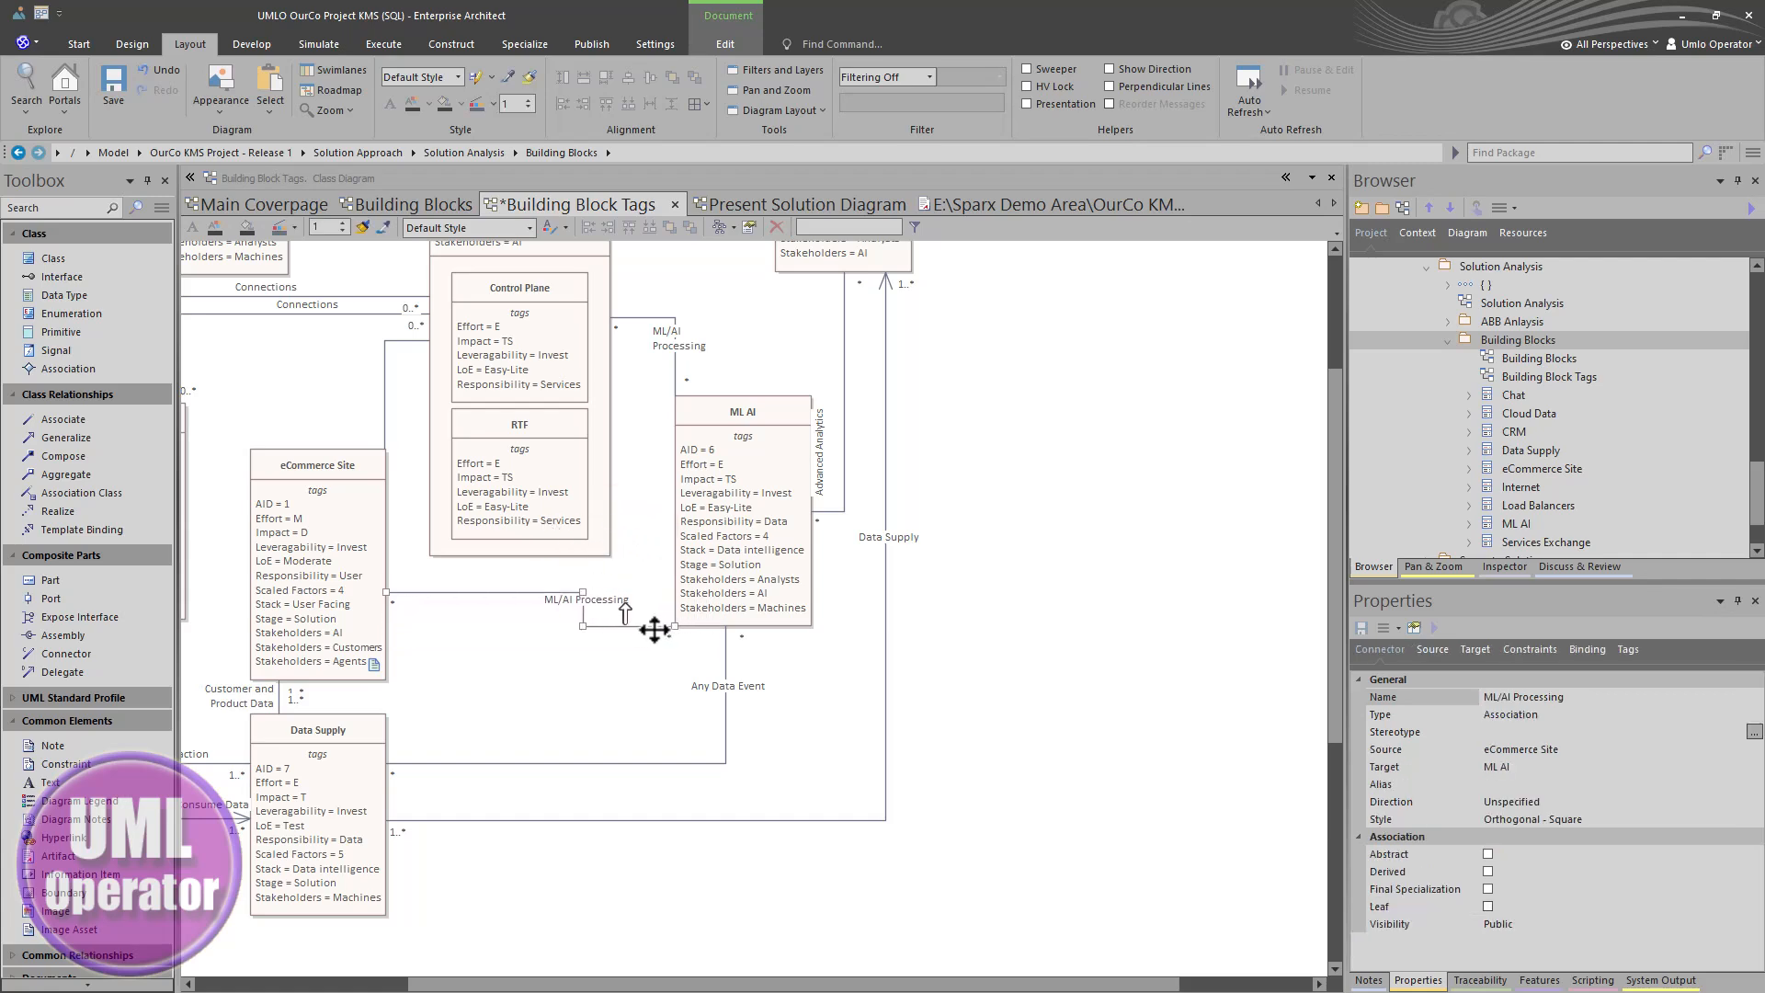
{"action": "left_click_drag", "start_coordinate": [648, 625], "coordinate": [667, 592]}
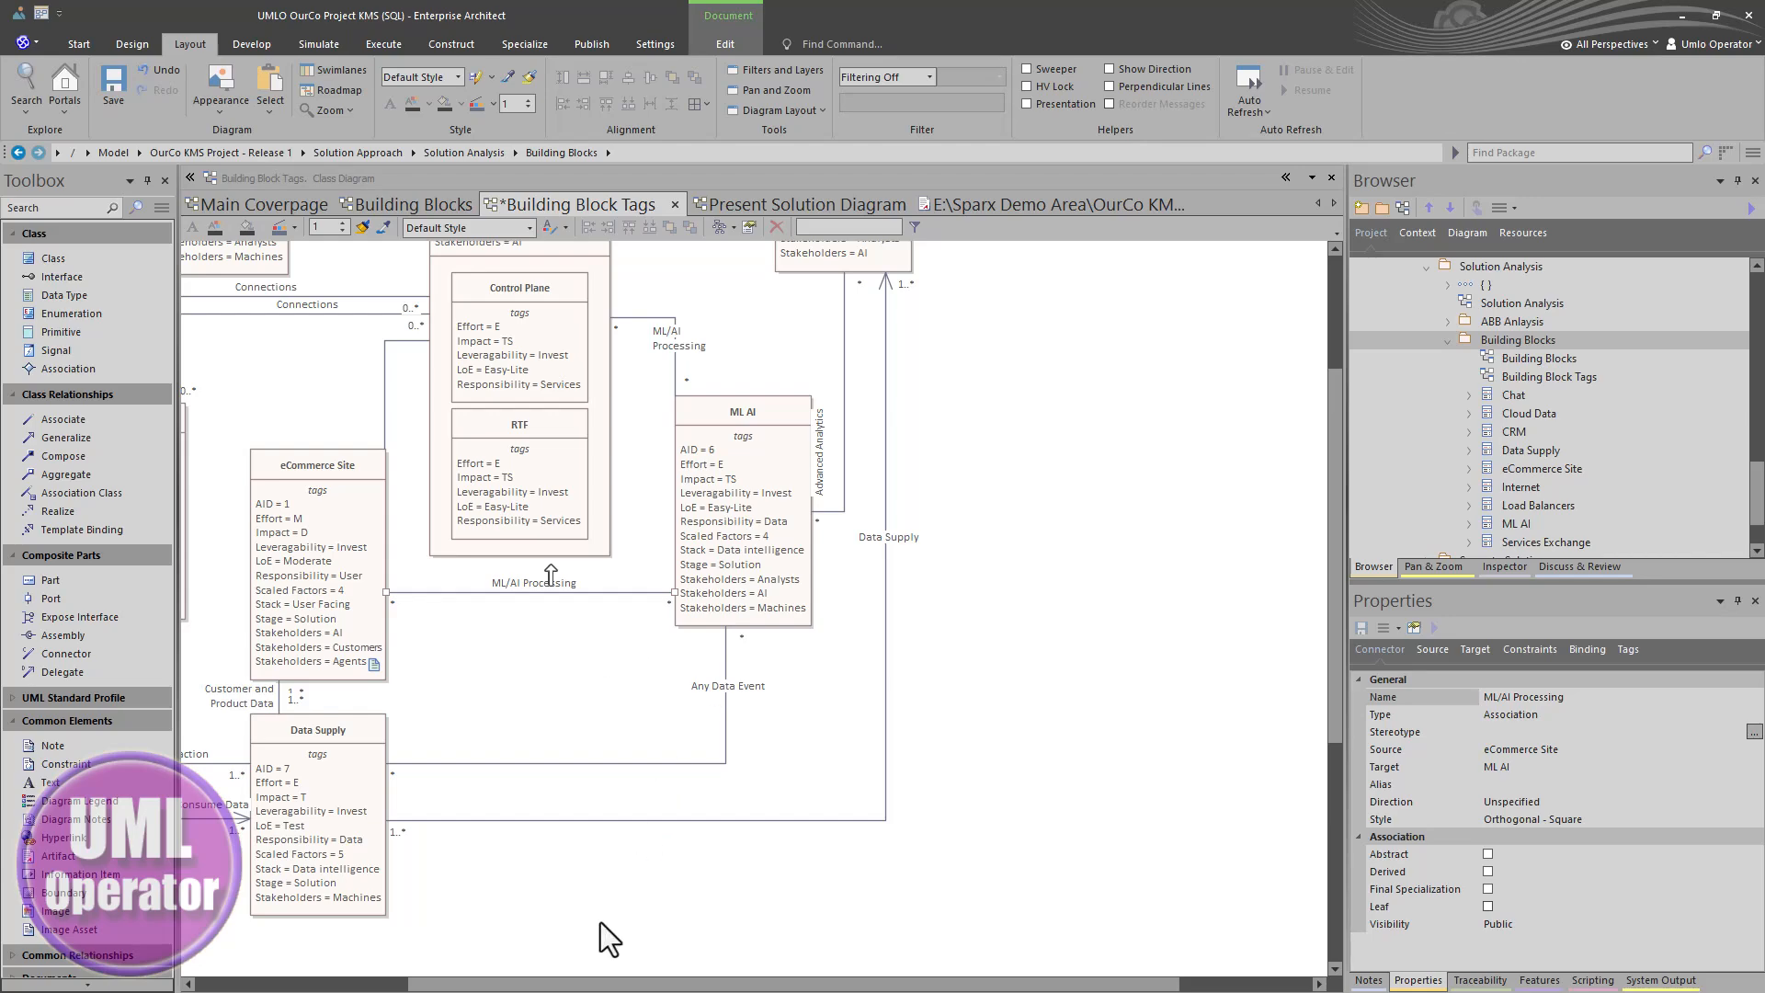
- Close the Building Block Tags diagram without saving the latest changes
{"action": "left_click_drag", "start_coordinate": [588, 982], "coordinate": [409, 981]}
{"action": "scroll", "coordinate": [710, 722], "scroll_direction": "up", "scroll_amount": 3}
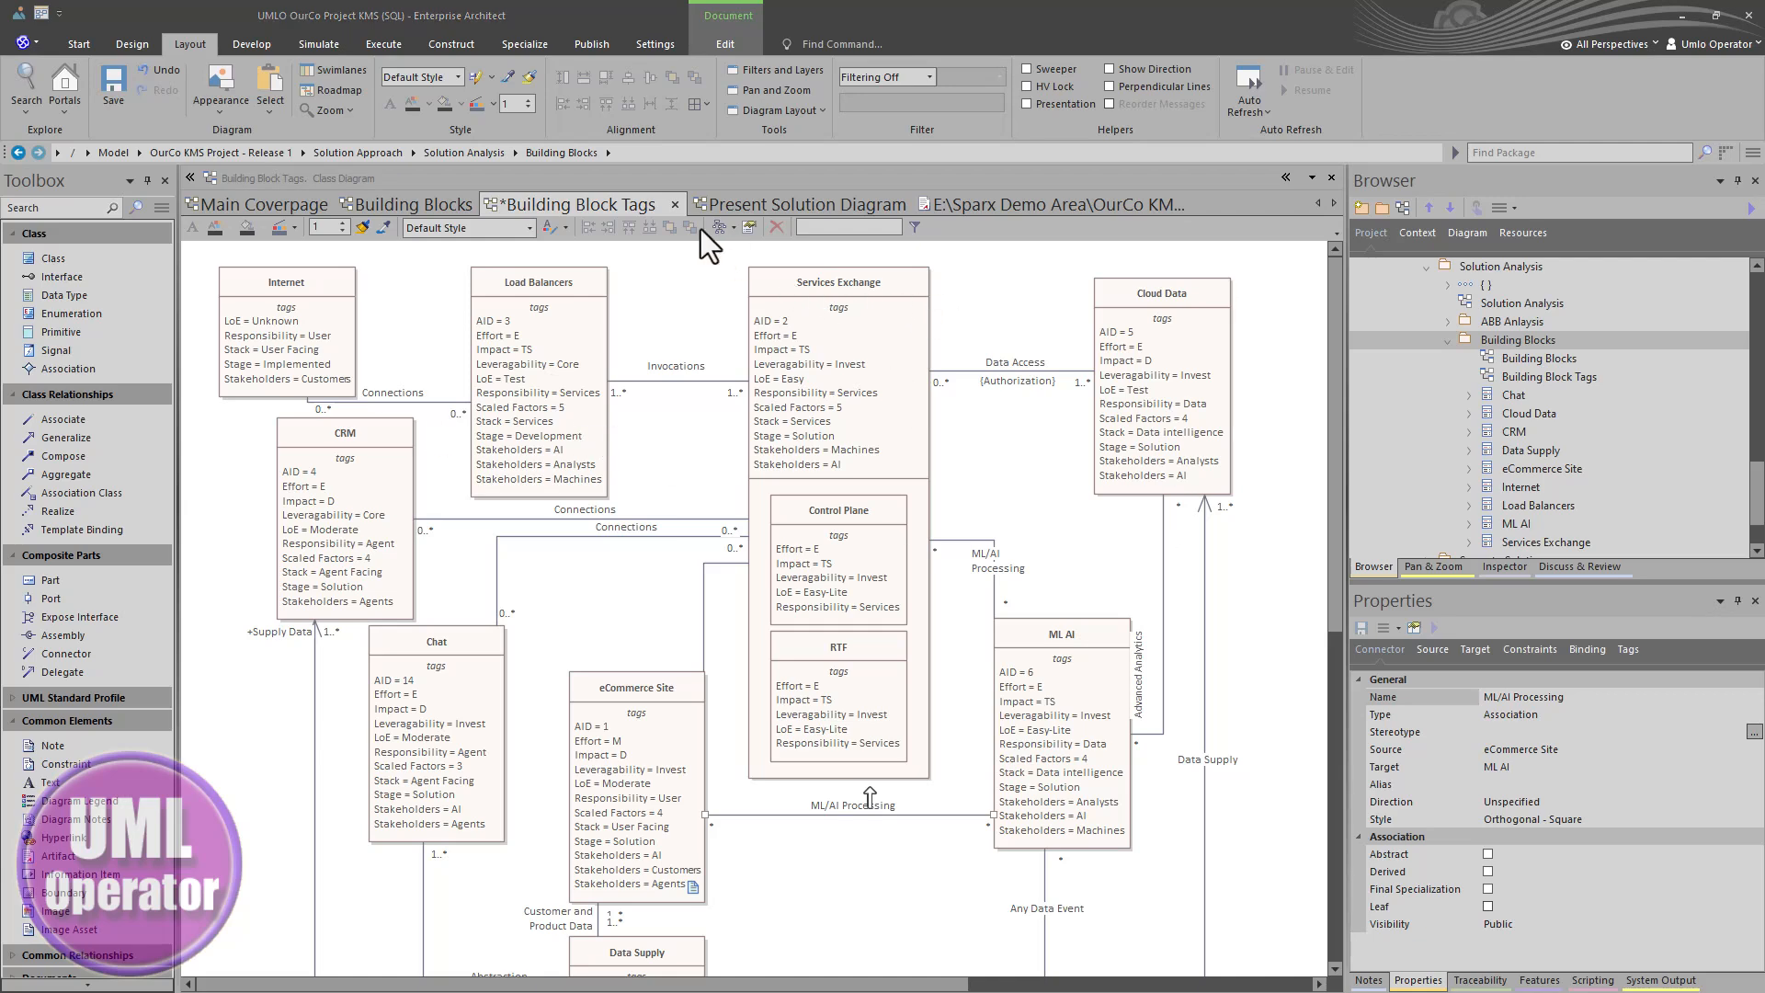
{"action": "left_click", "coordinate": [675, 206]}
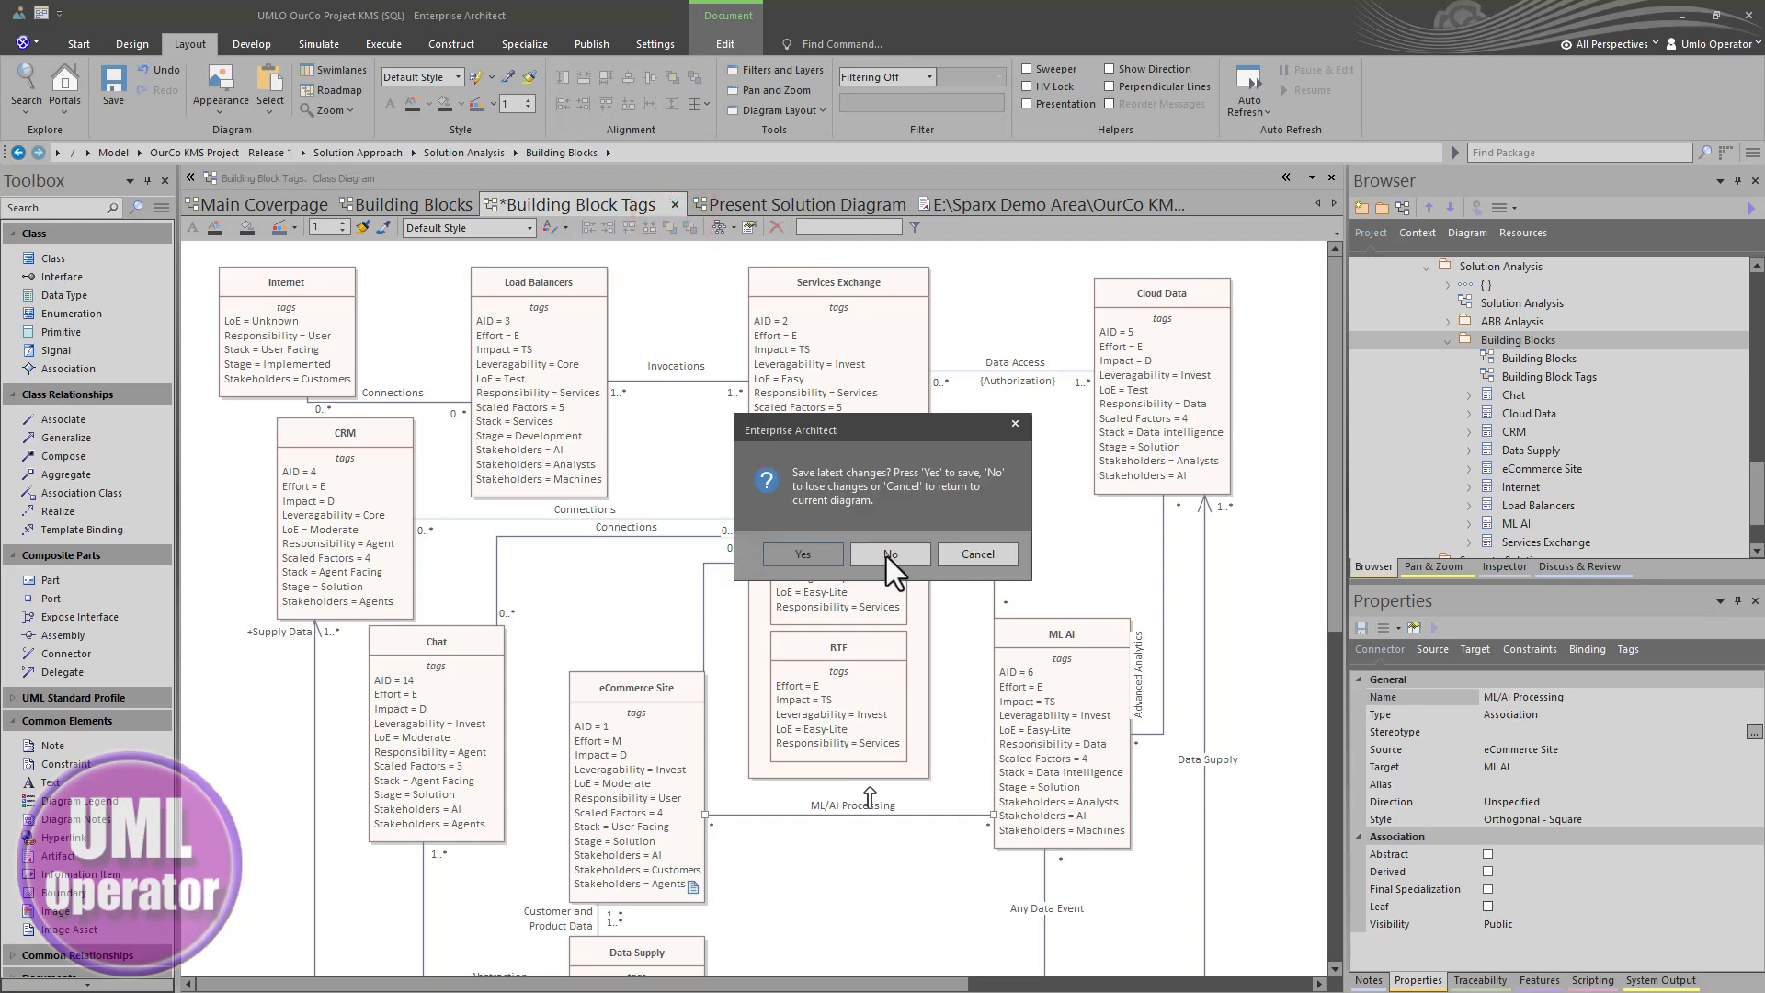
{"action": "left_click", "coordinate": [886, 556]}
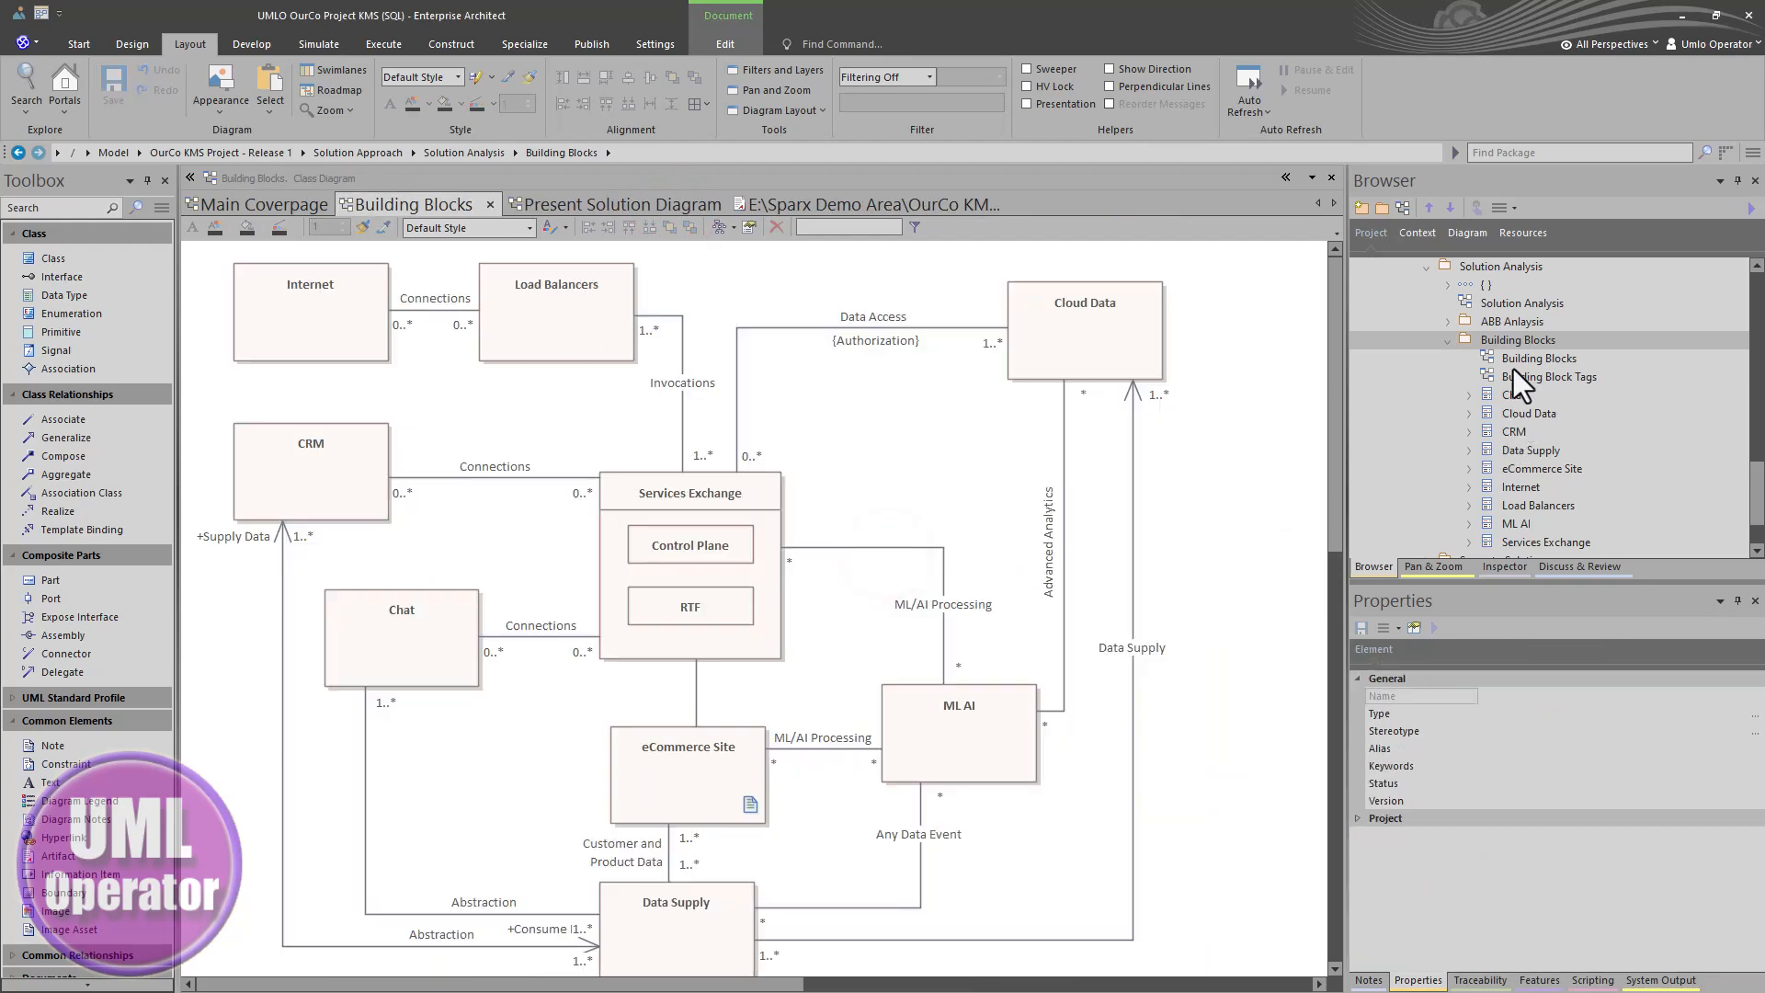
- Reopen the Building Block Tags diagram and set its Exclude image from Documentation option in the diagram properties
{"action": "left_click", "coordinate": [1514, 372]}
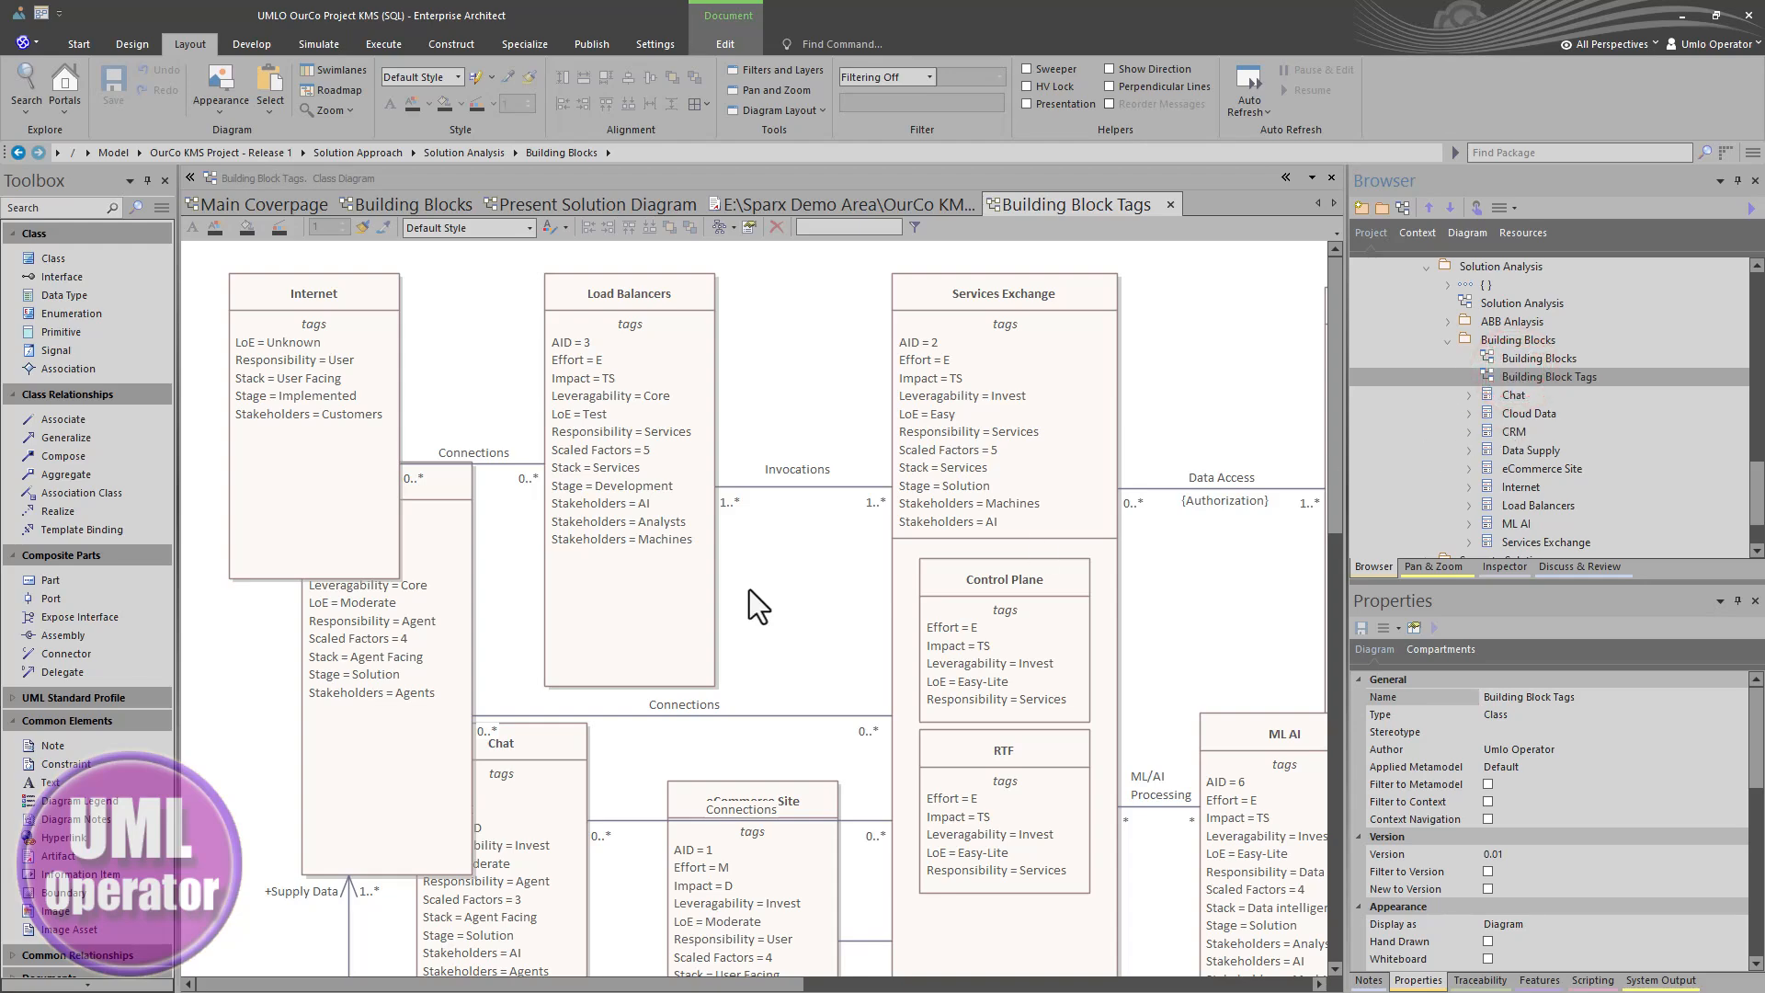
{"action": "scroll", "coordinate": [751, 603], "scroll_direction": "down", "scroll_amount": 5}
{"action": "scroll", "coordinate": [763, 602], "scroll_direction": "up", "scroll_amount": 5}
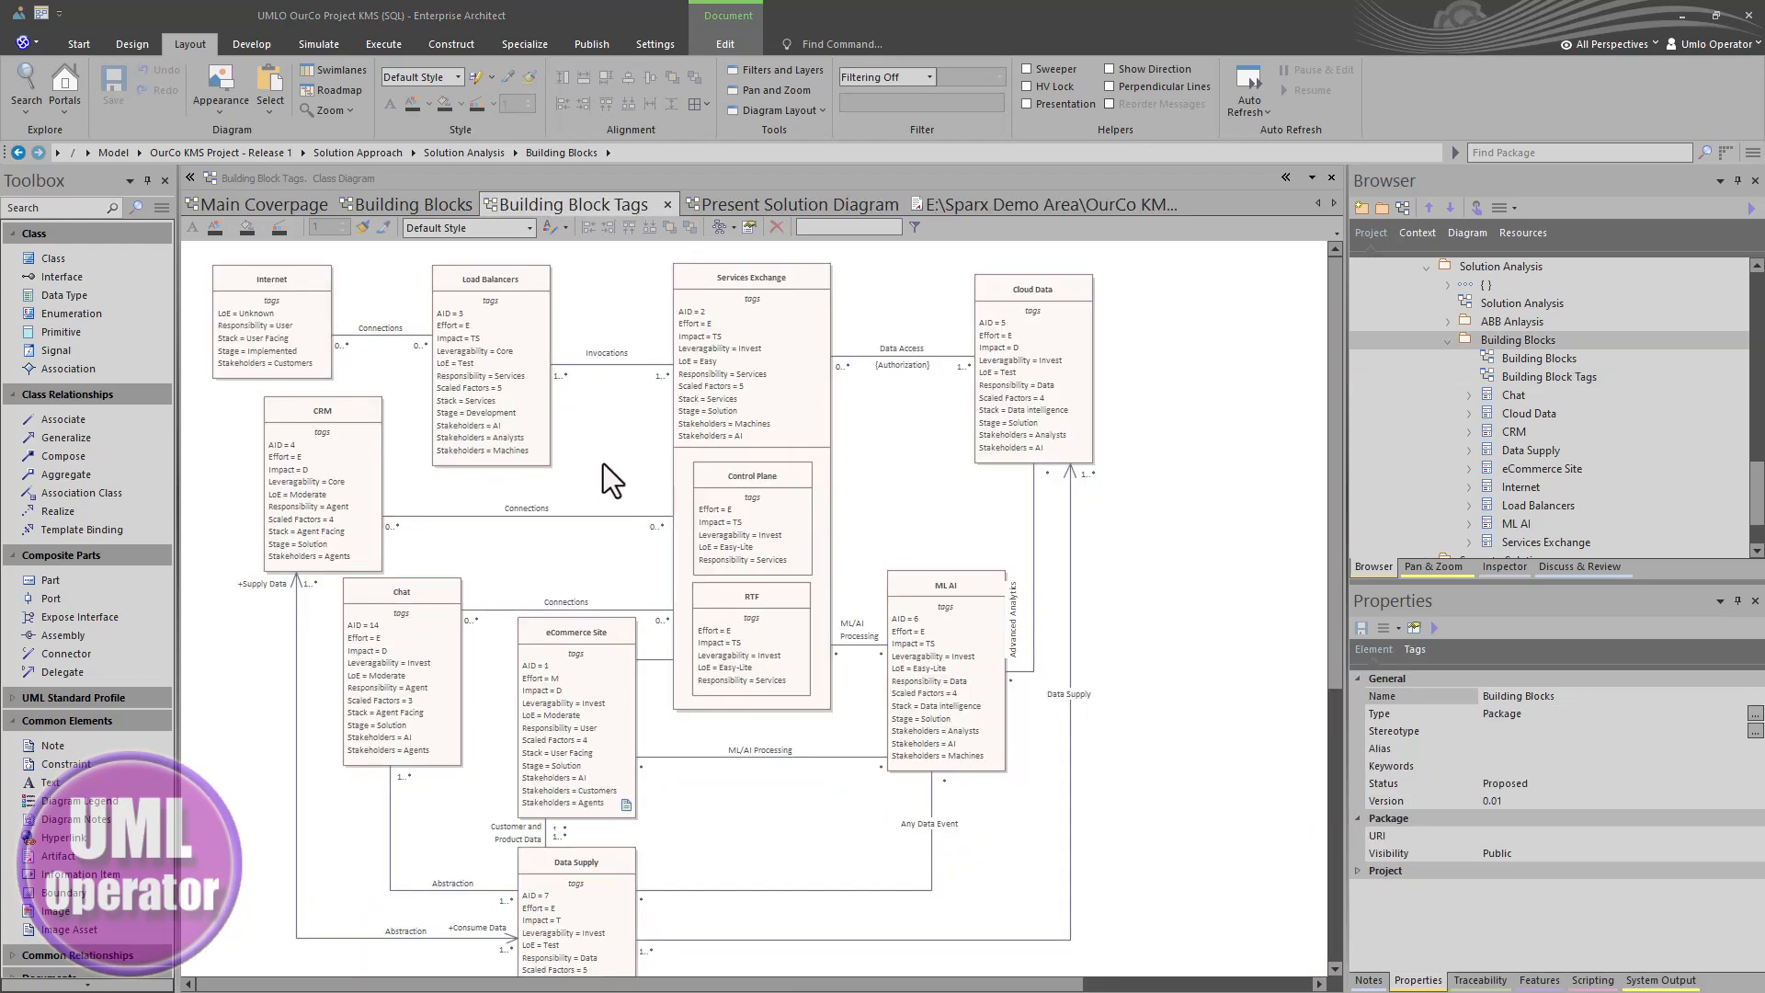
{"action": "double_click", "coordinate": [599, 465]}
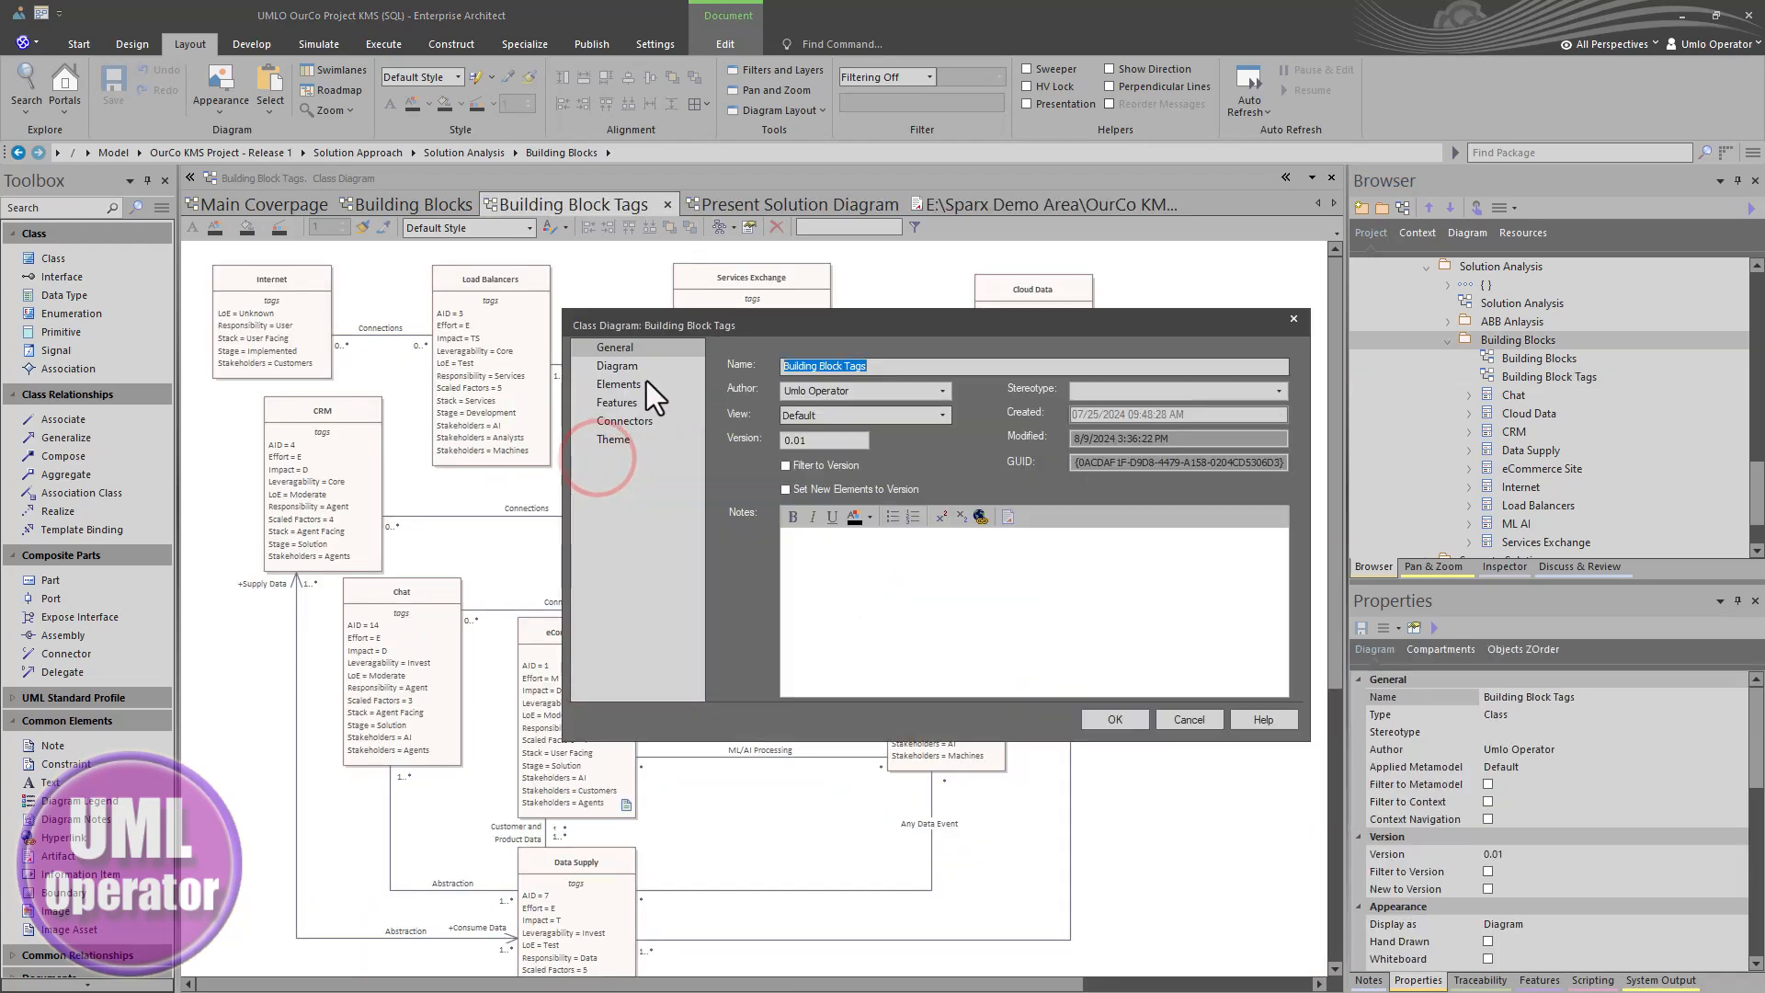
{"action": "left_click", "coordinate": [628, 366]}
{"action": "left_click", "coordinate": [737, 589]}
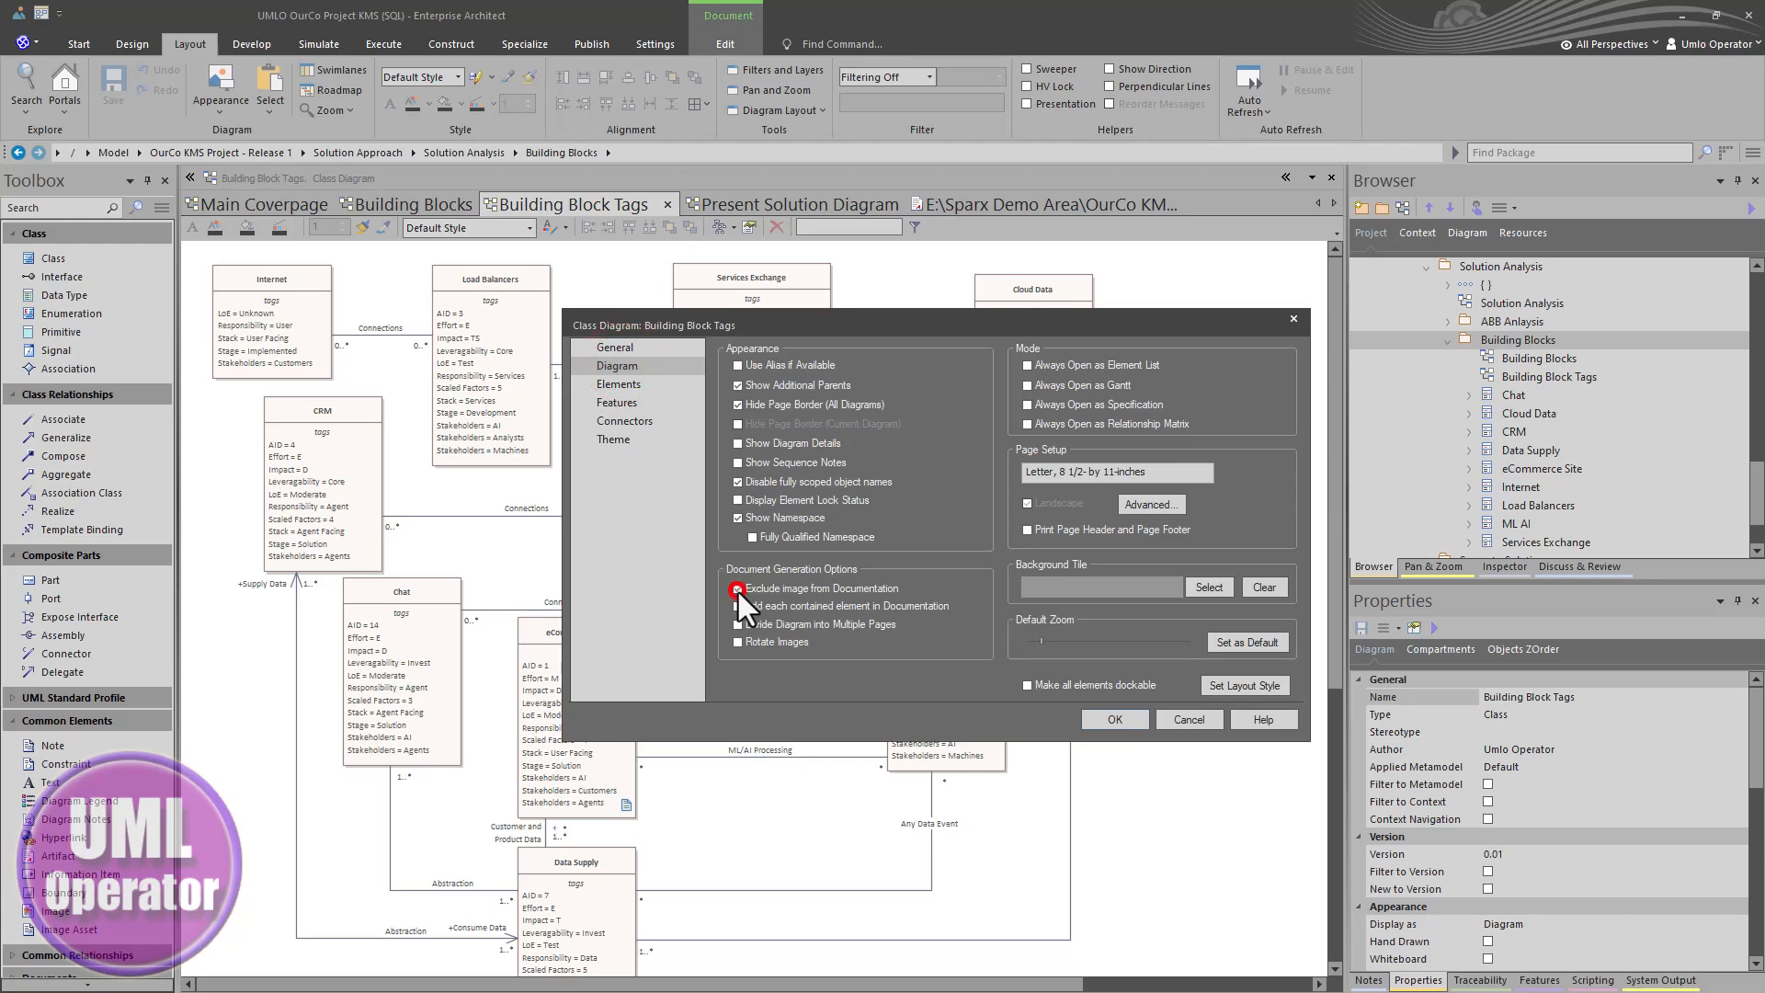
{"action": "left_click", "coordinate": [1114, 719]}
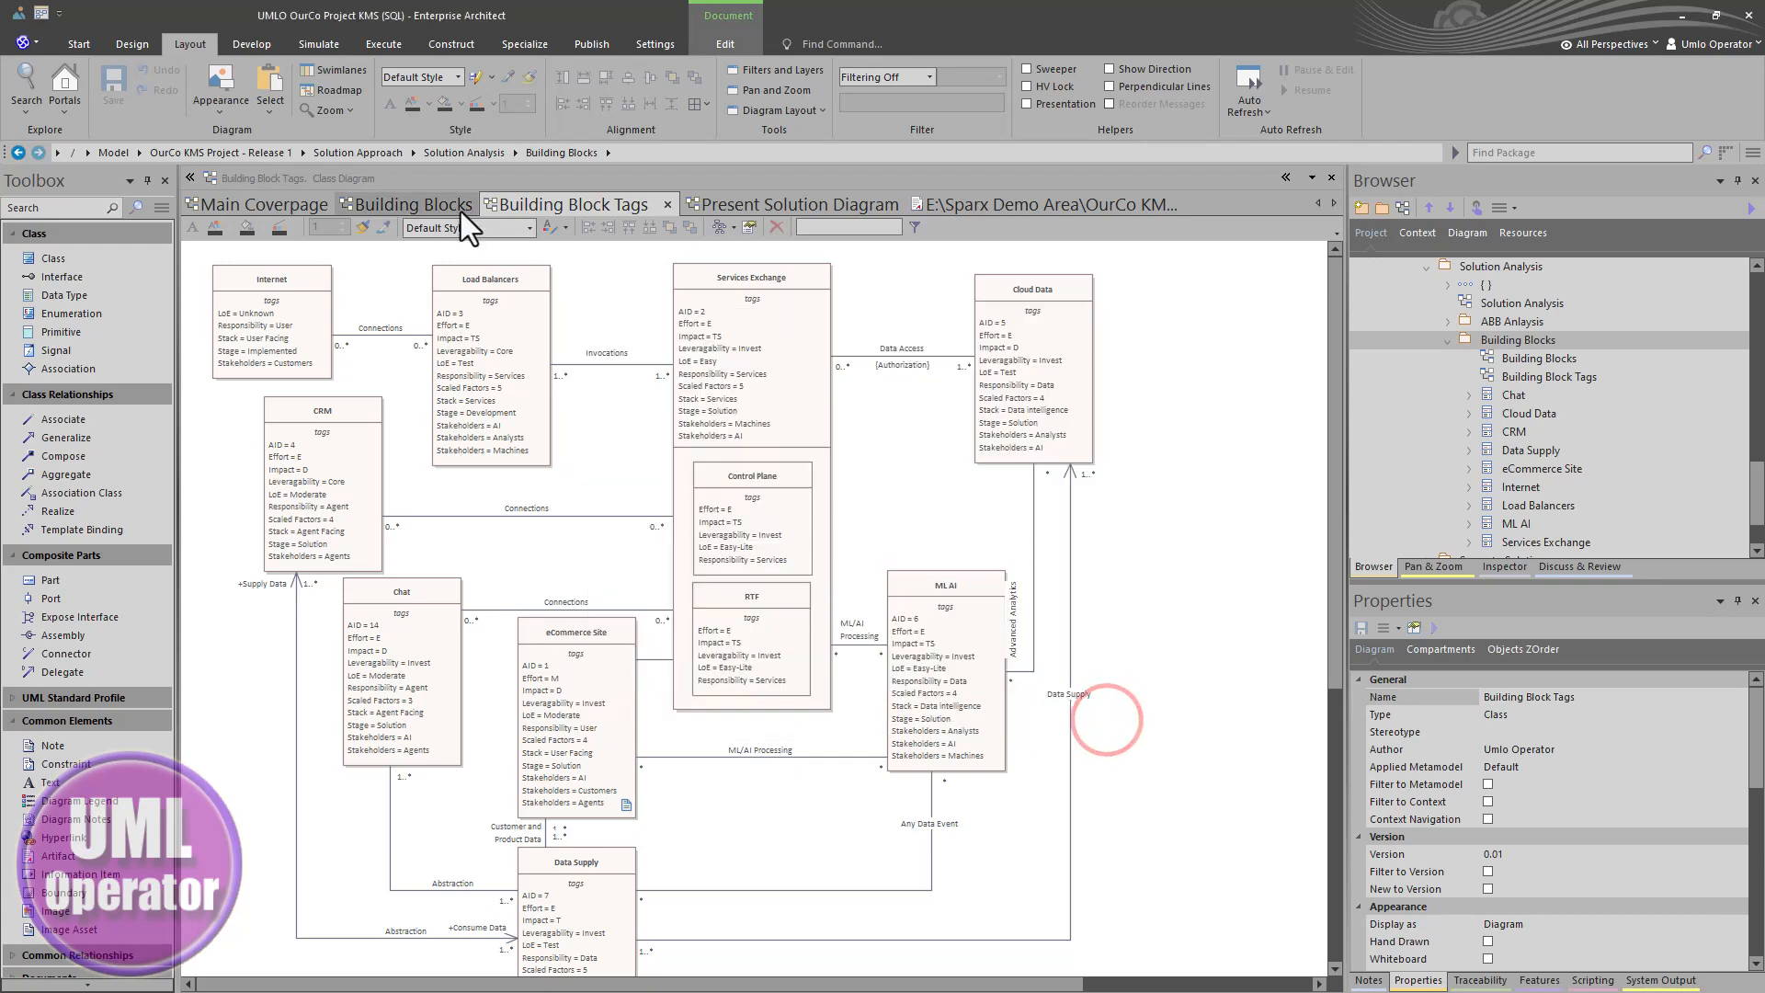
- Compare the Building Blocks and Building Block Tags diagrams with the Building Blocks report document, then close the document
{"action": "left_click", "coordinate": [405, 202]}
{"action": "left_click", "coordinate": [586, 209]}
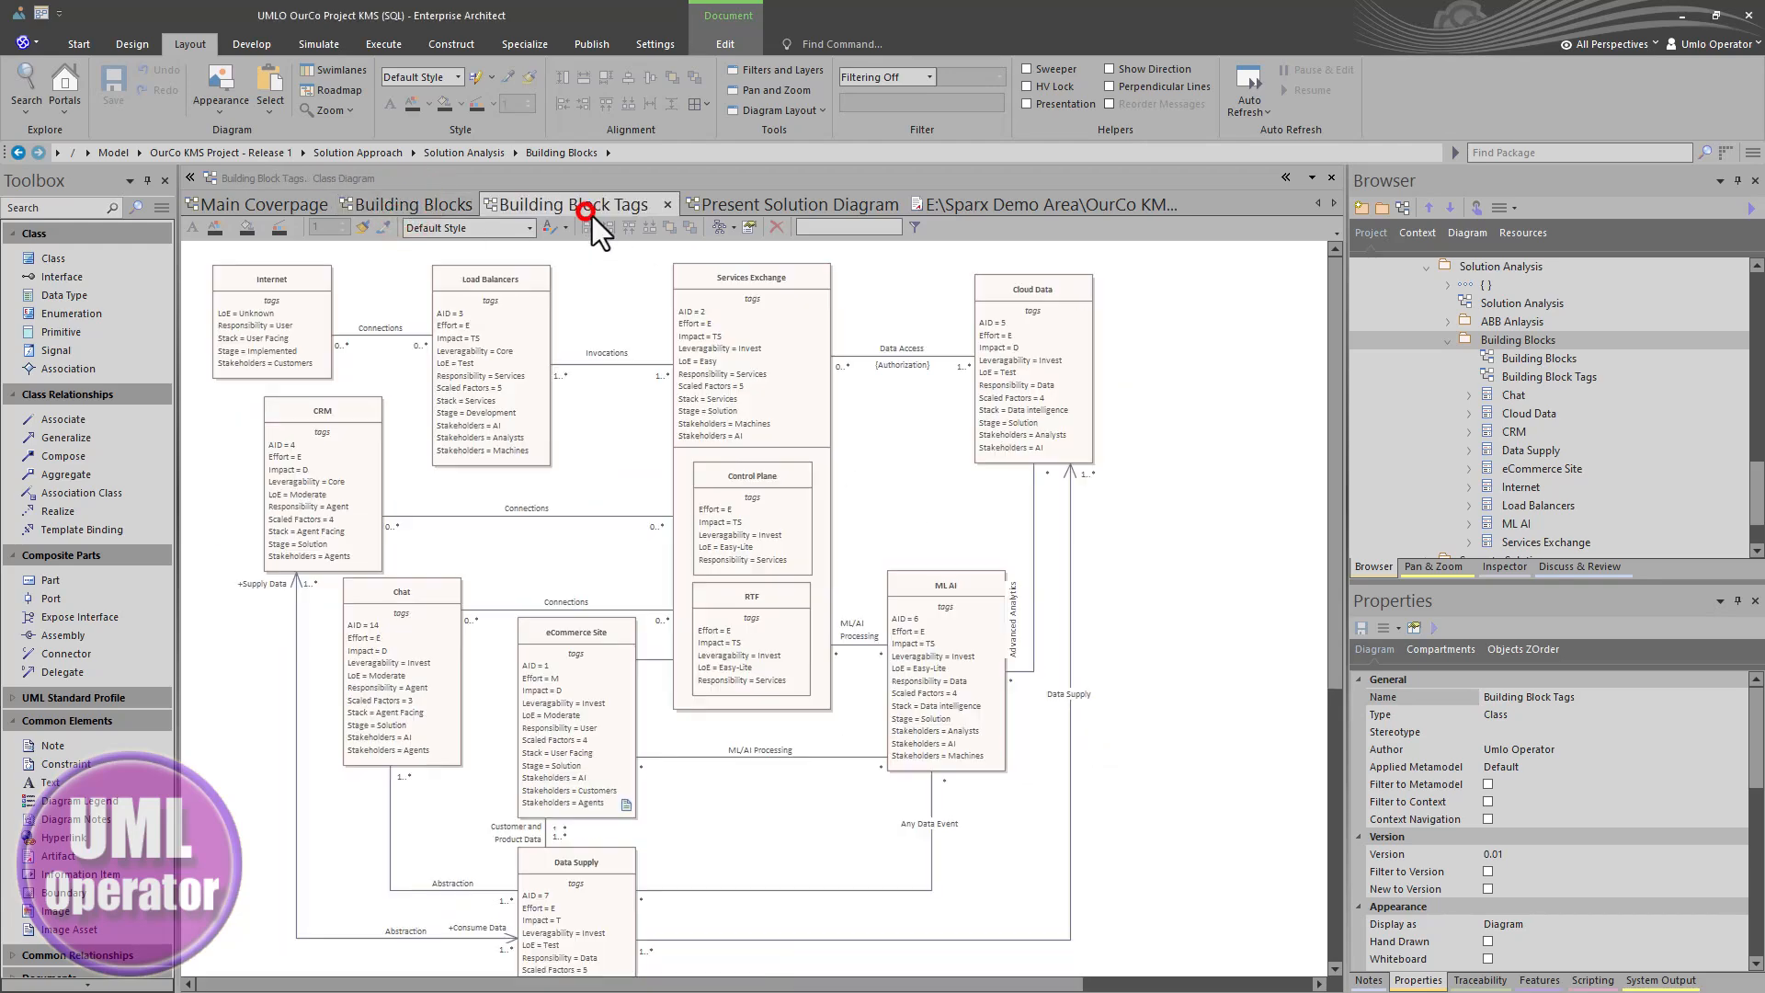
{"action": "left_click", "coordinate": [995, 204]}
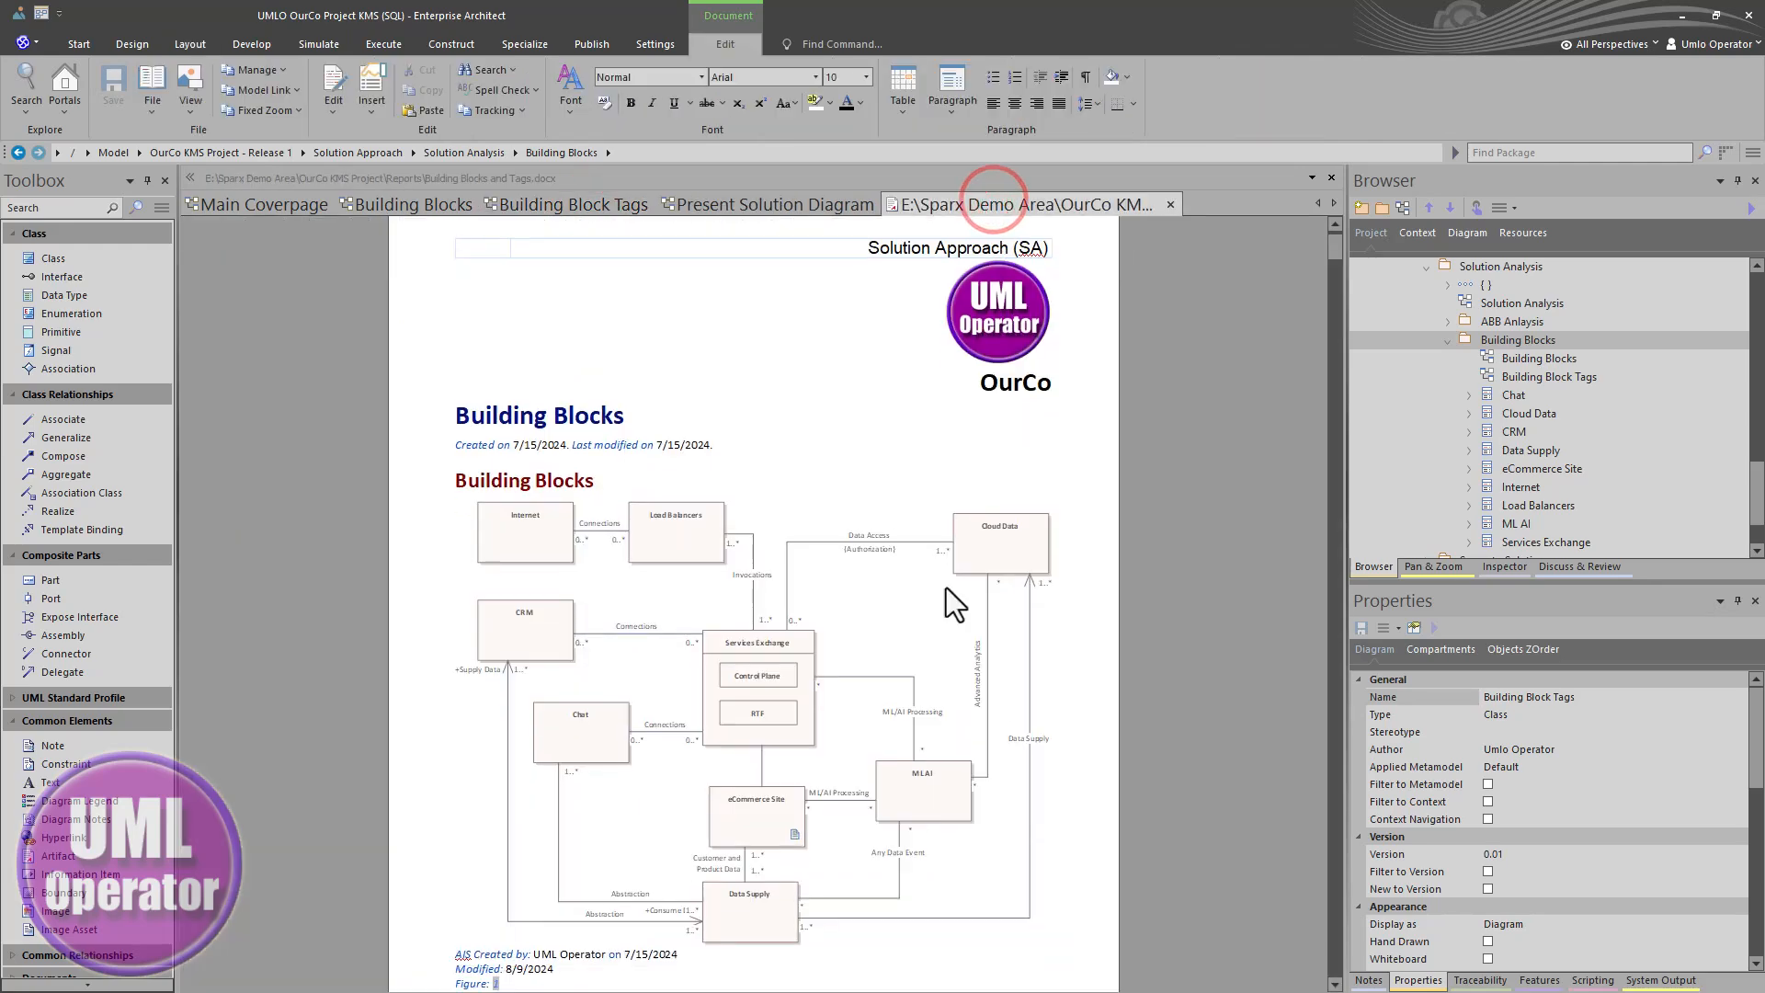
{"action": "scroll", "coordinate": [777, 788], "scroll_direction": "down", "scroll_amount": 10}
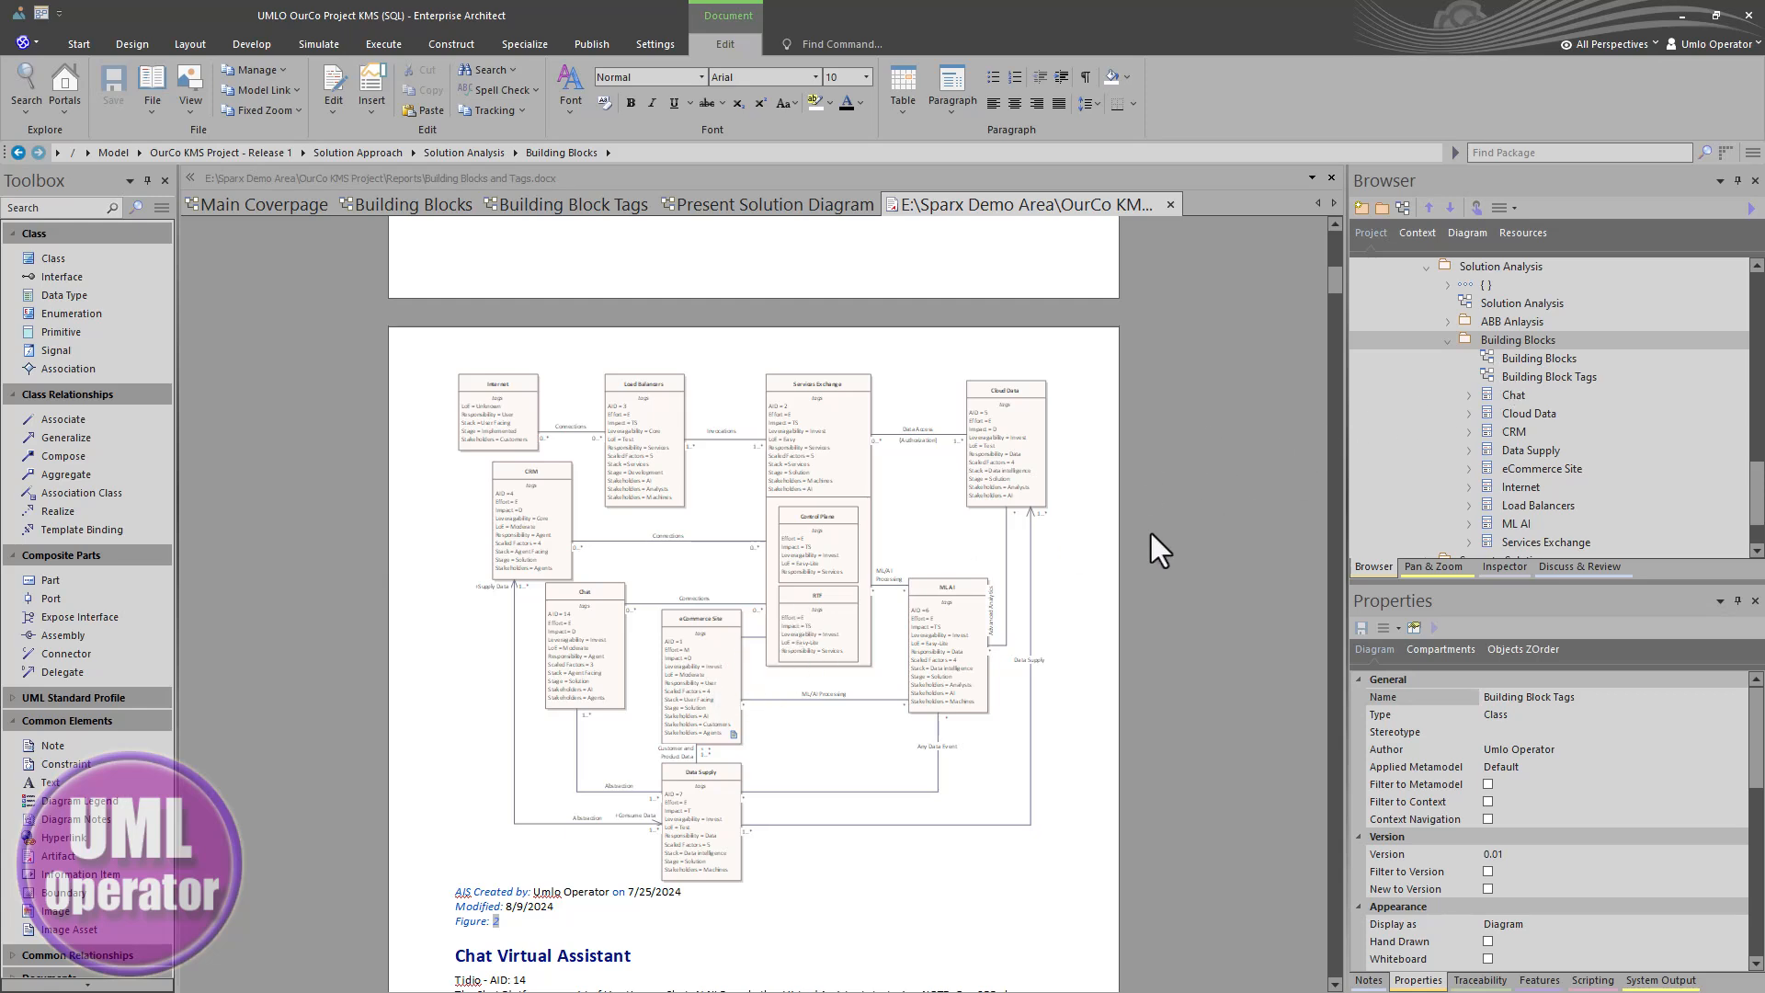
{"action": "scroll", "coordinate": [793, 585], "scroll_direction": "up", "scroll_amount": 4}
{"action": "scroll", "coordinate": [793, 584], "scroll_direction": "up", "scroll_amount": 3}
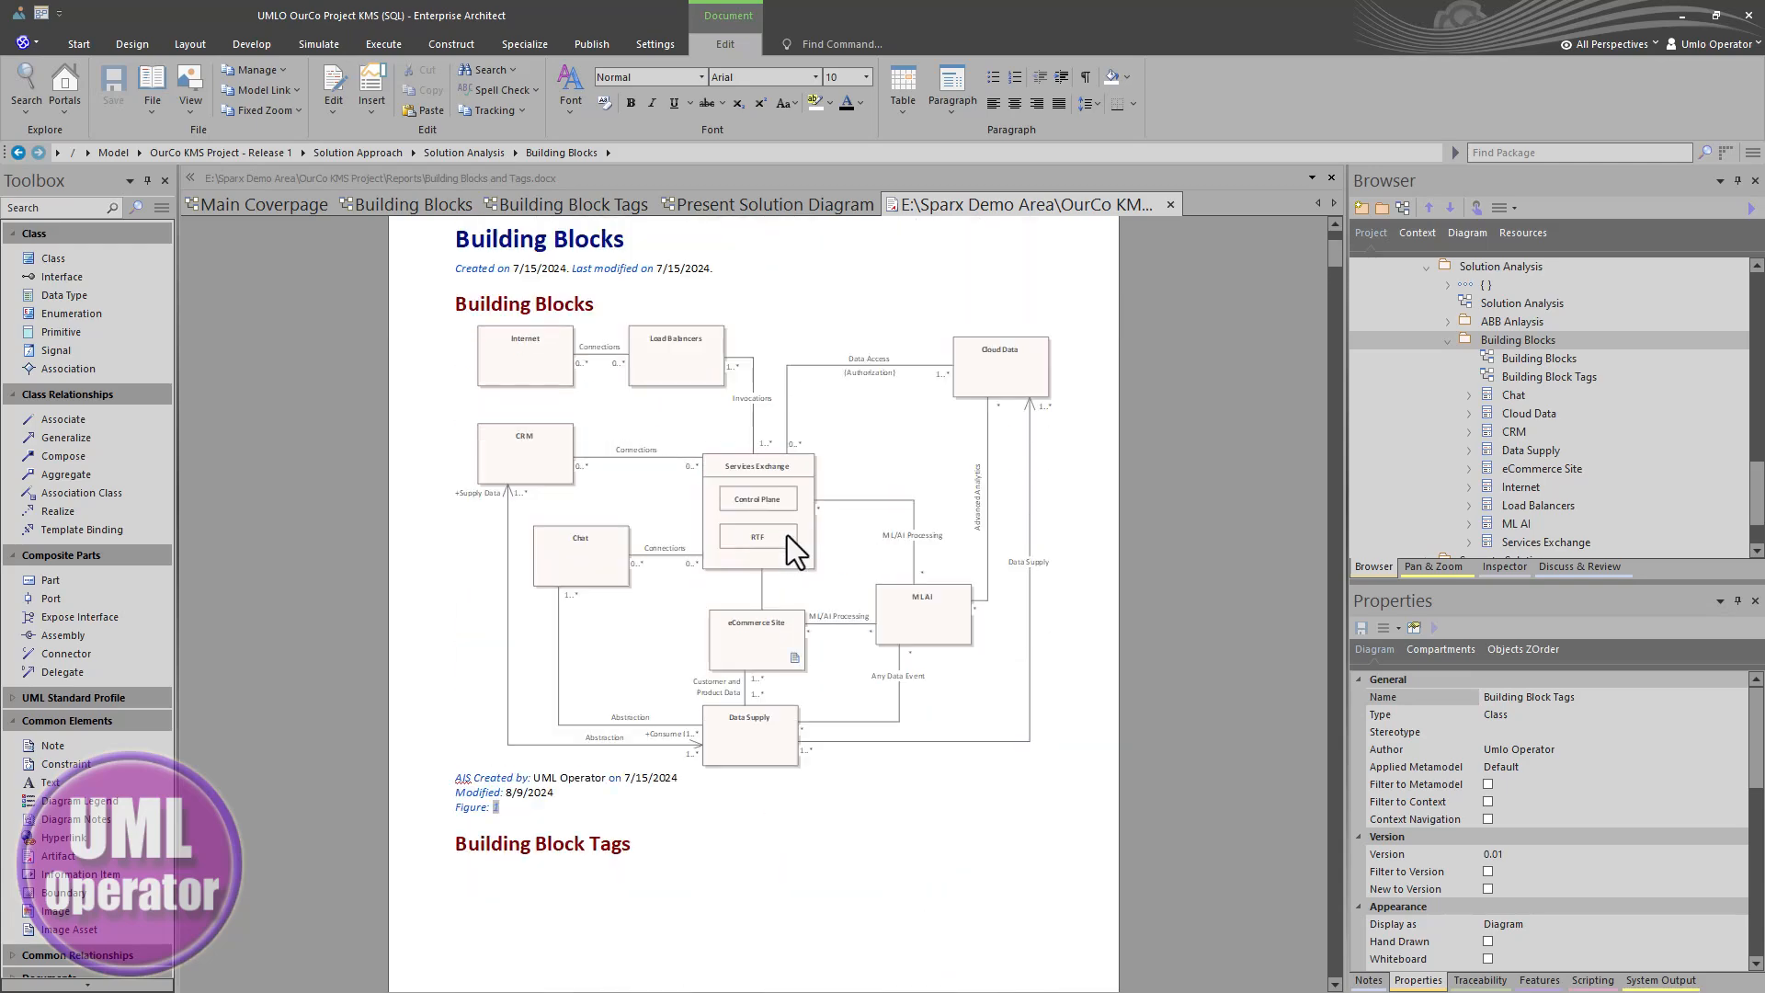
{"action": "key", "text": "ctrl+w"}
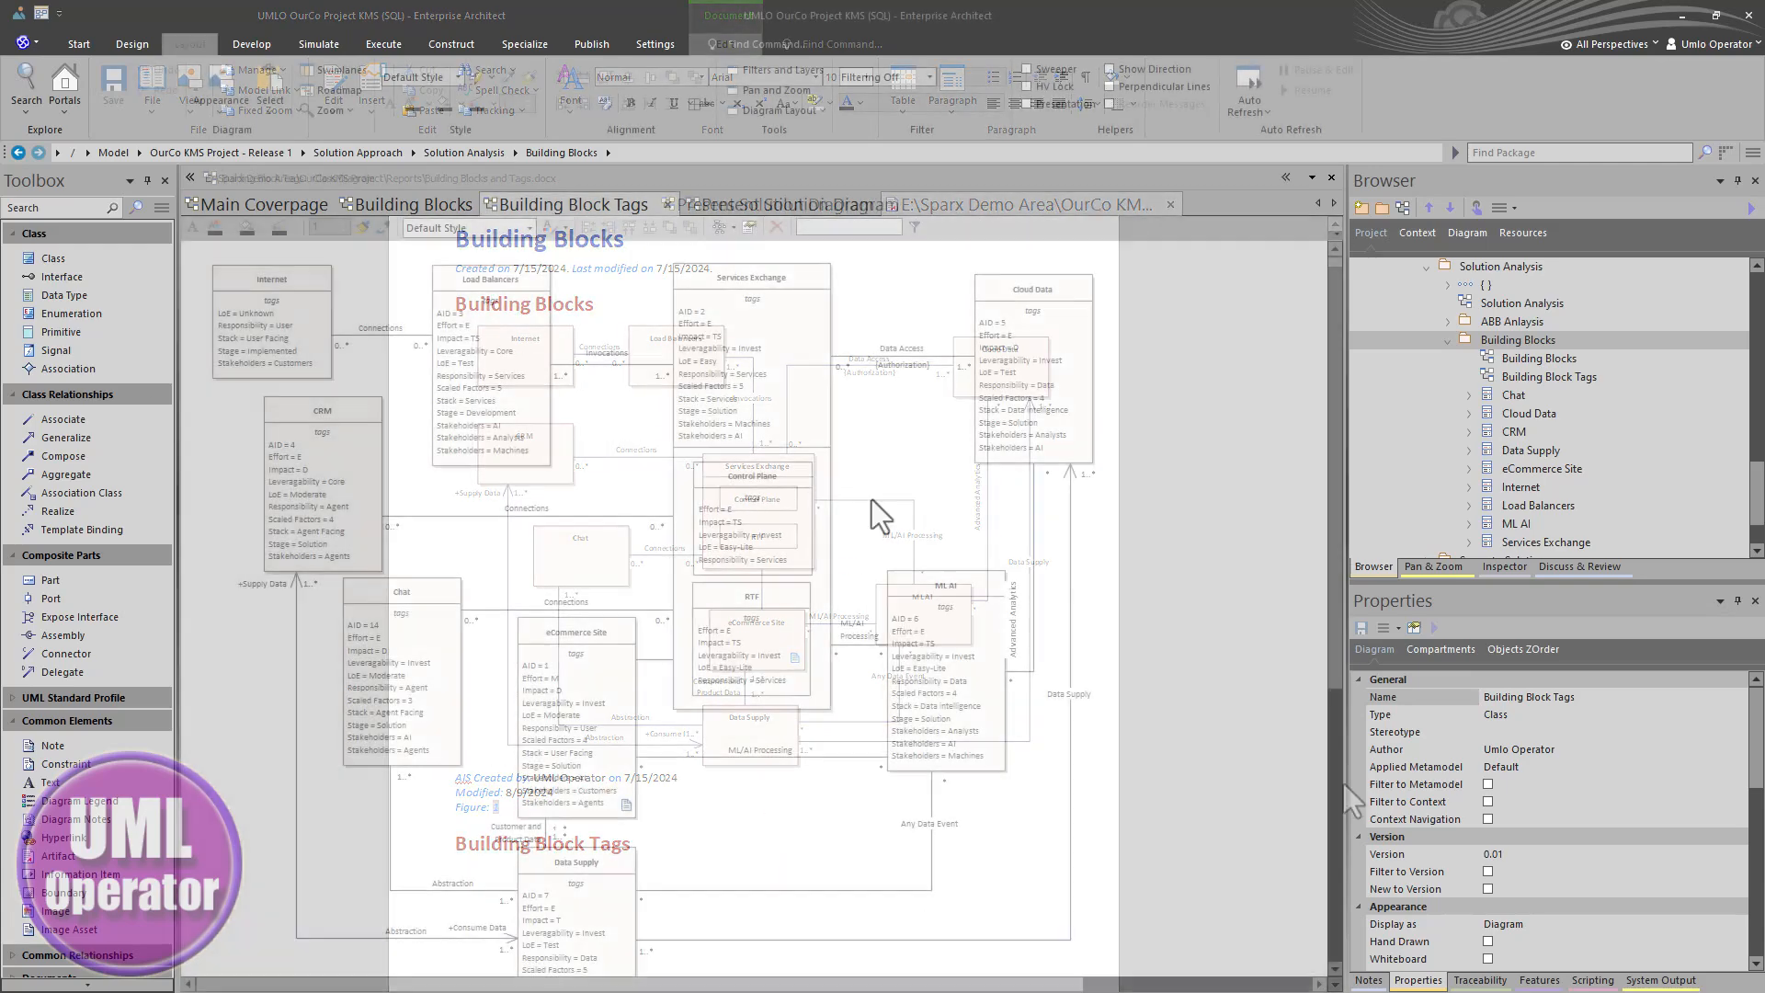
- Open the empty Present Solution Diagram and drop the selected building block elements onto it as links
{"action": "left_click", "coordinate": [415, 202]}
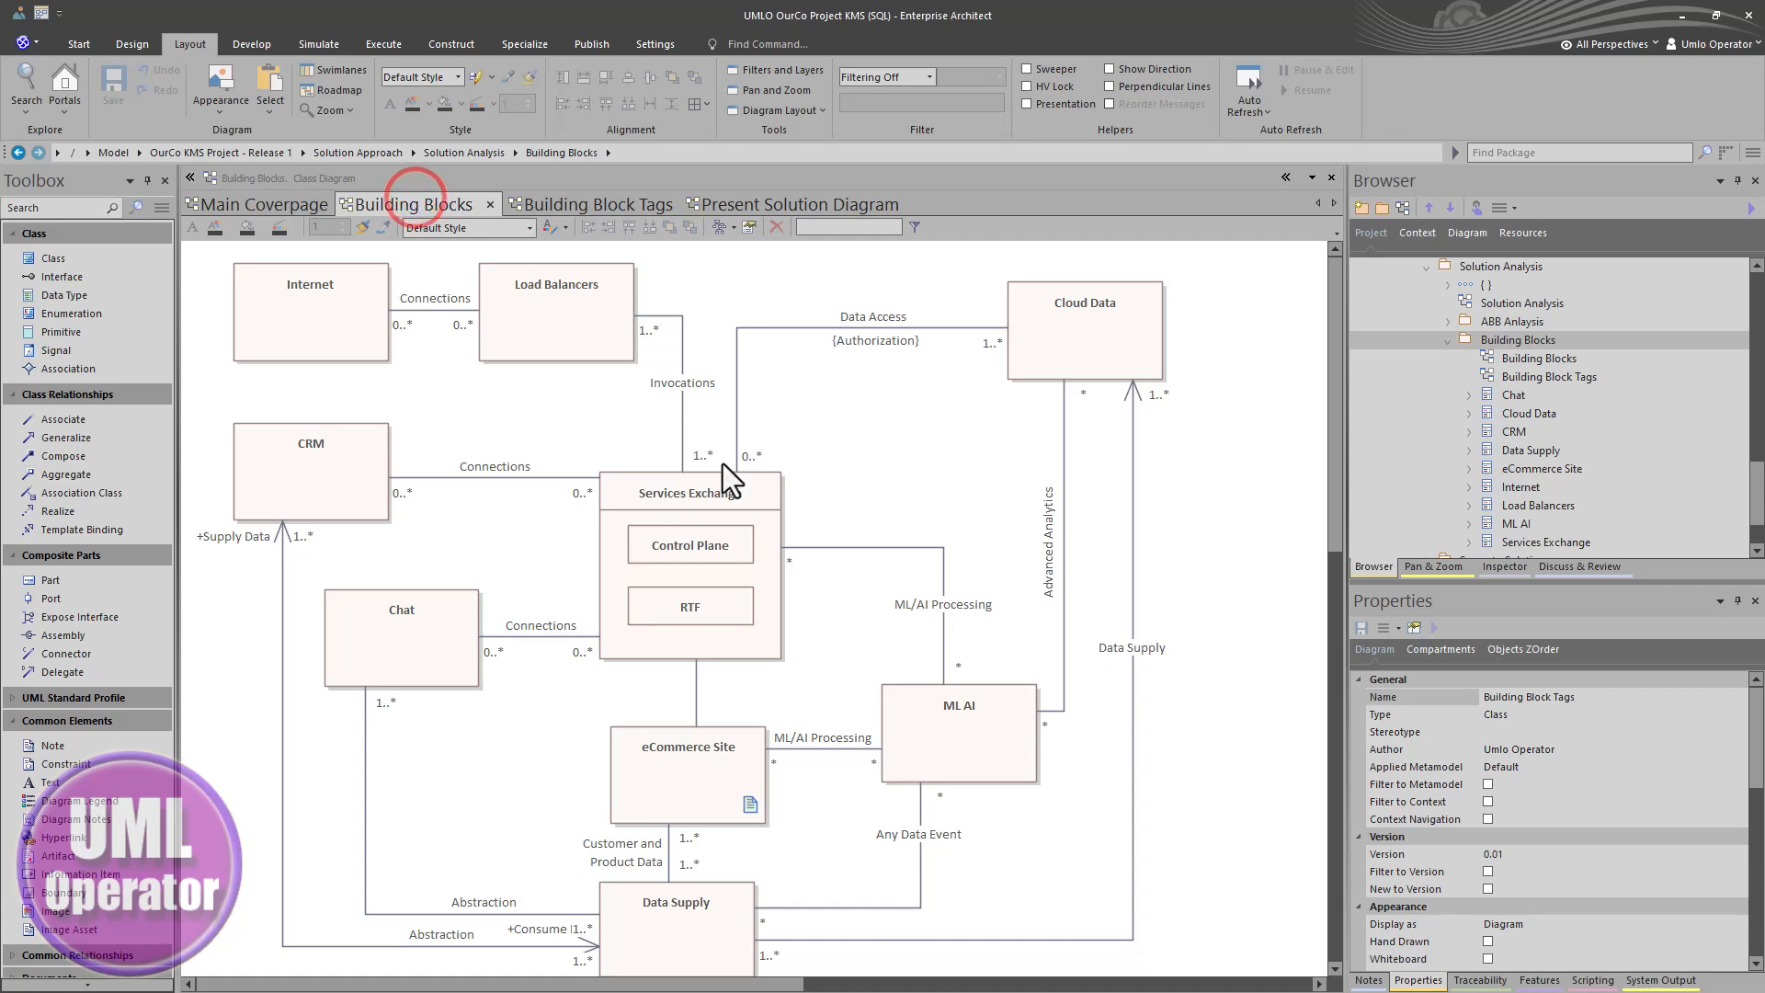
{"action": "left_click", "coordinate": [749, 205]}
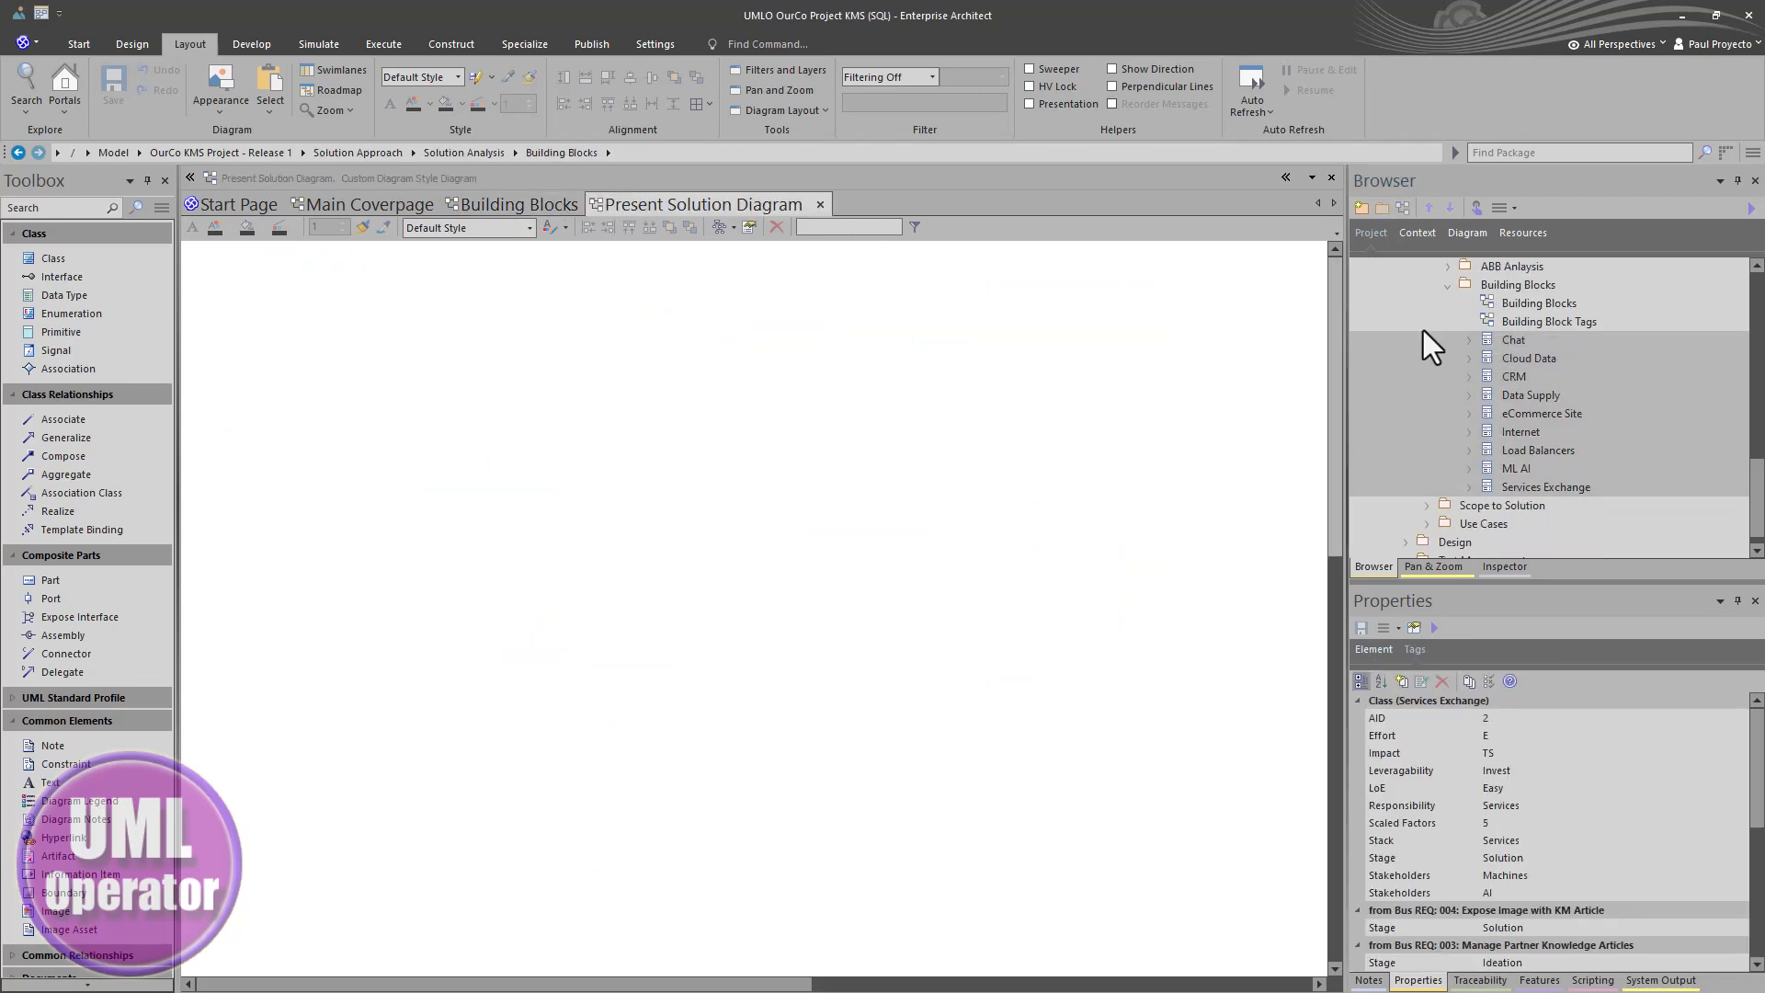
{"action": "left_click_drag", "start_coordinate": [1538, 450], "coordinate": [453, 363]}
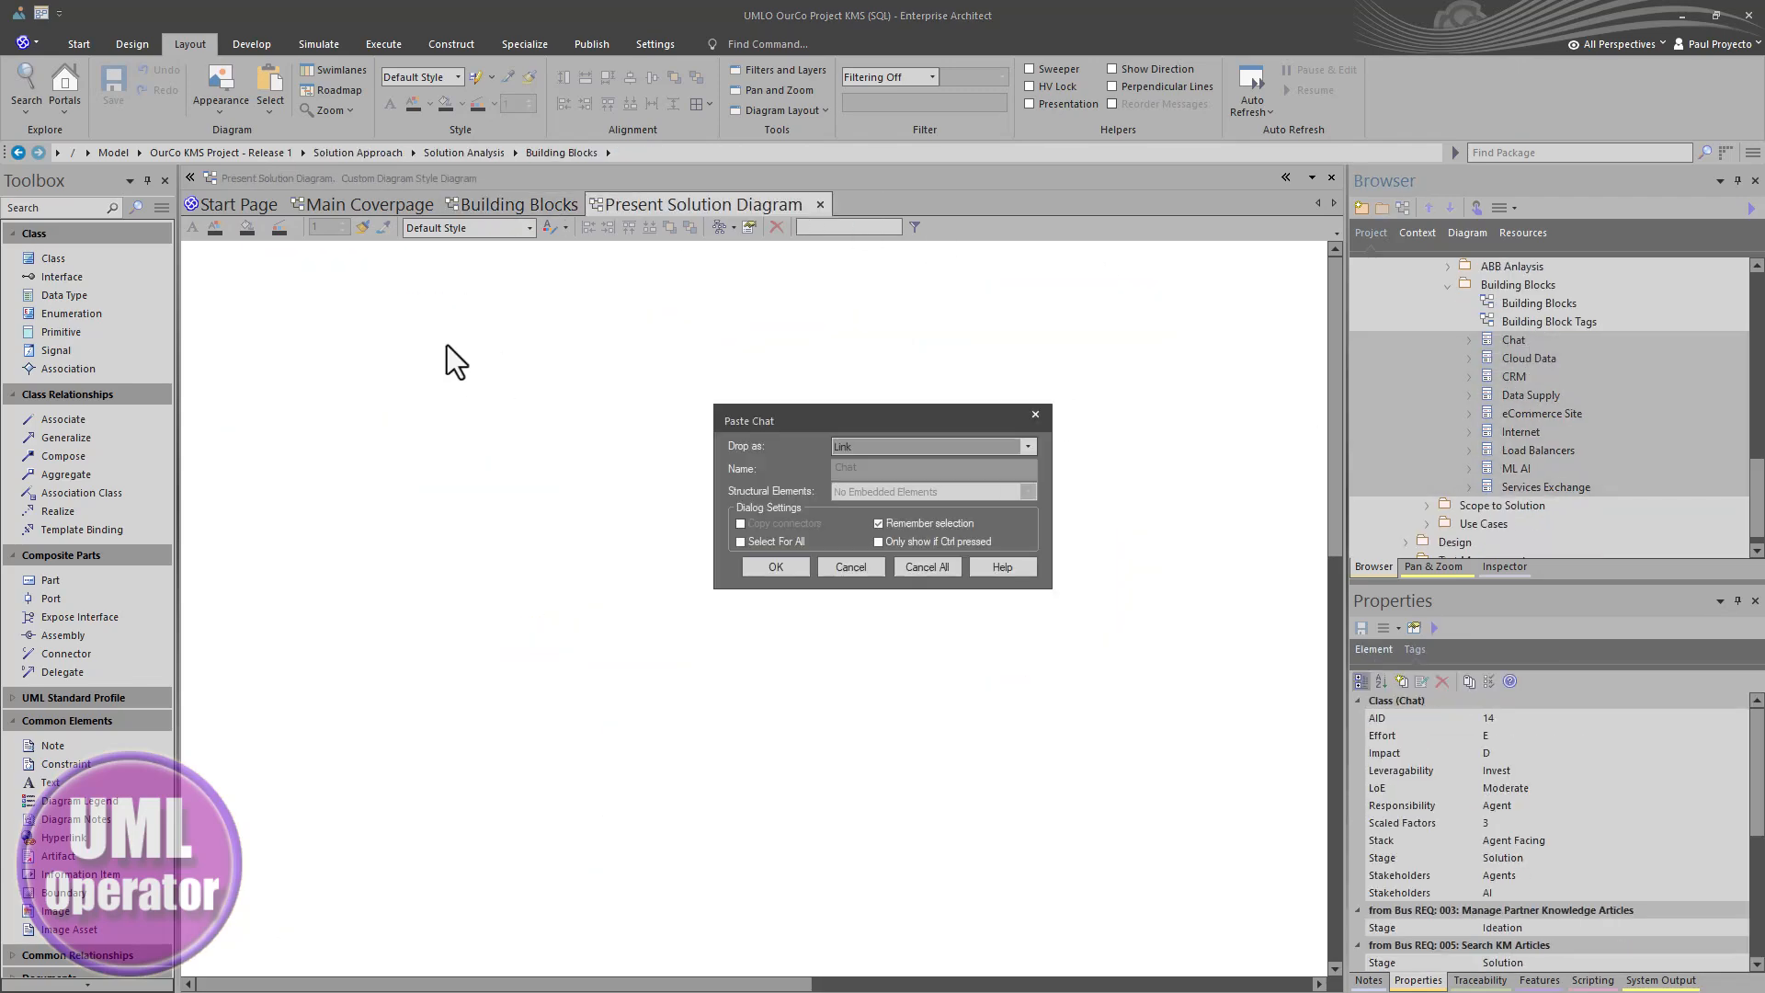
{"action": "left_click", "coordinate": [796, 568]}
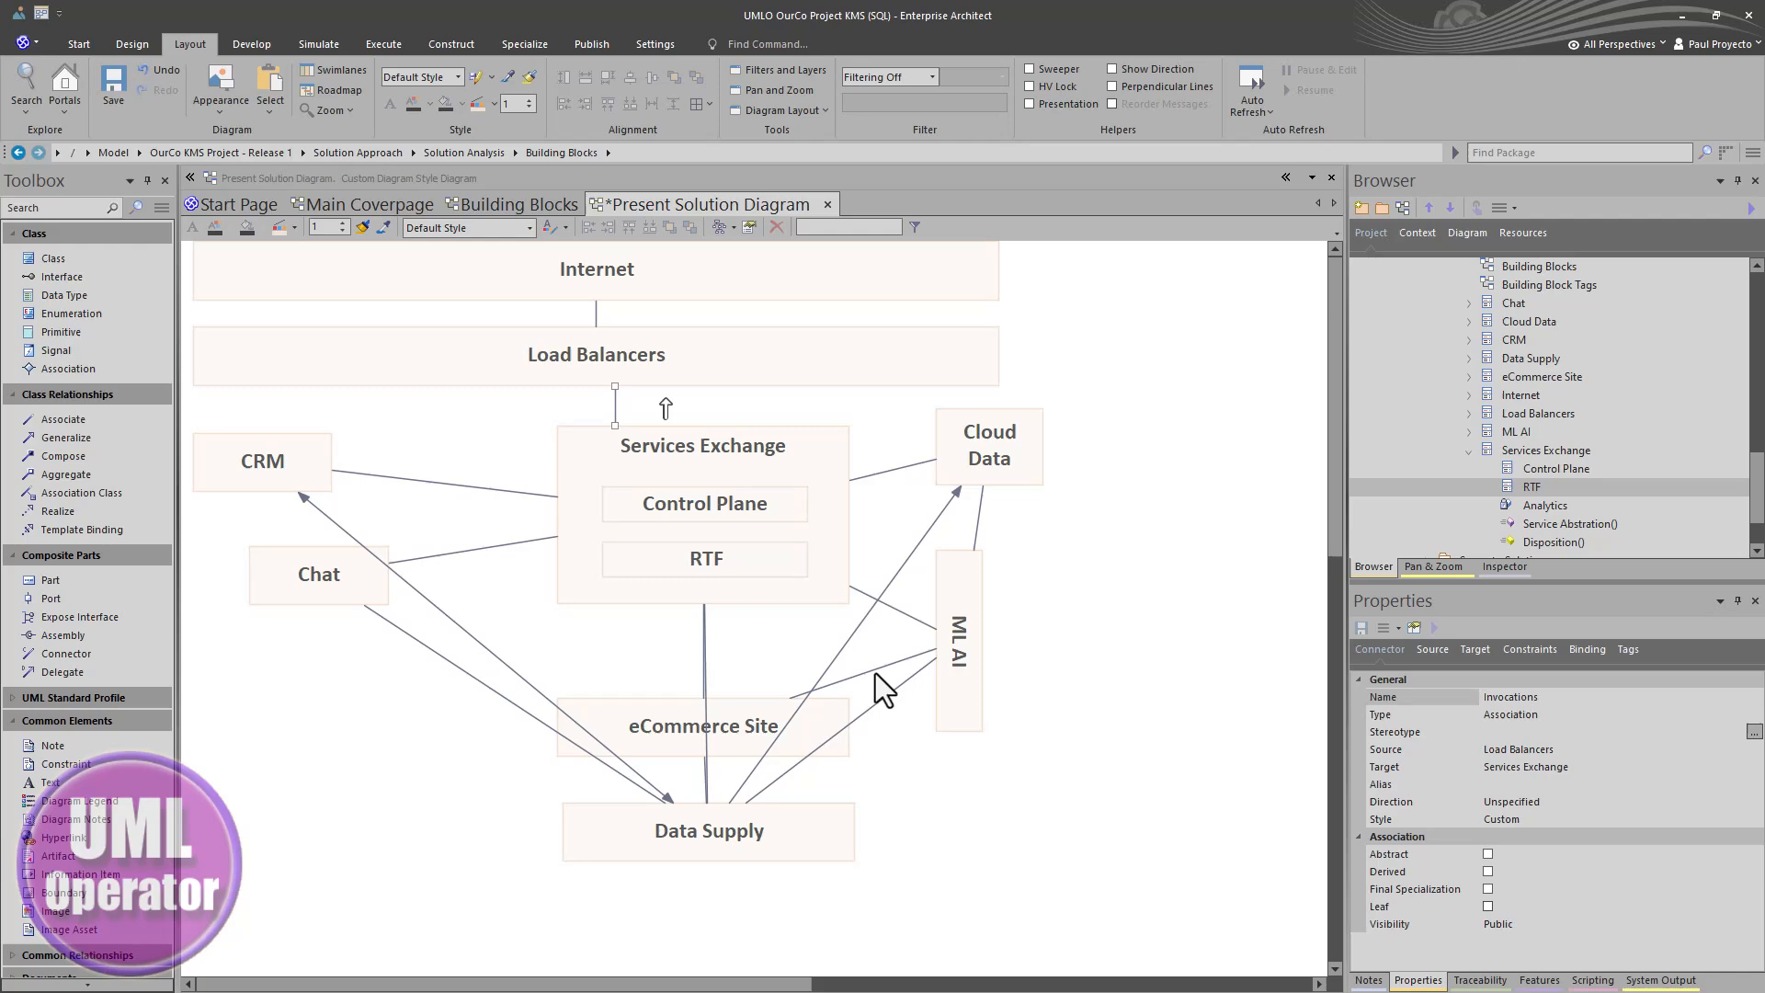
- Lay out the pasted building block elements on the Present Solution Diagram and apply colour styles to them
{"action": "right_click", "coordinate": [616, 409]}
{"action": "left_click", "coordinate": [913, 555]}
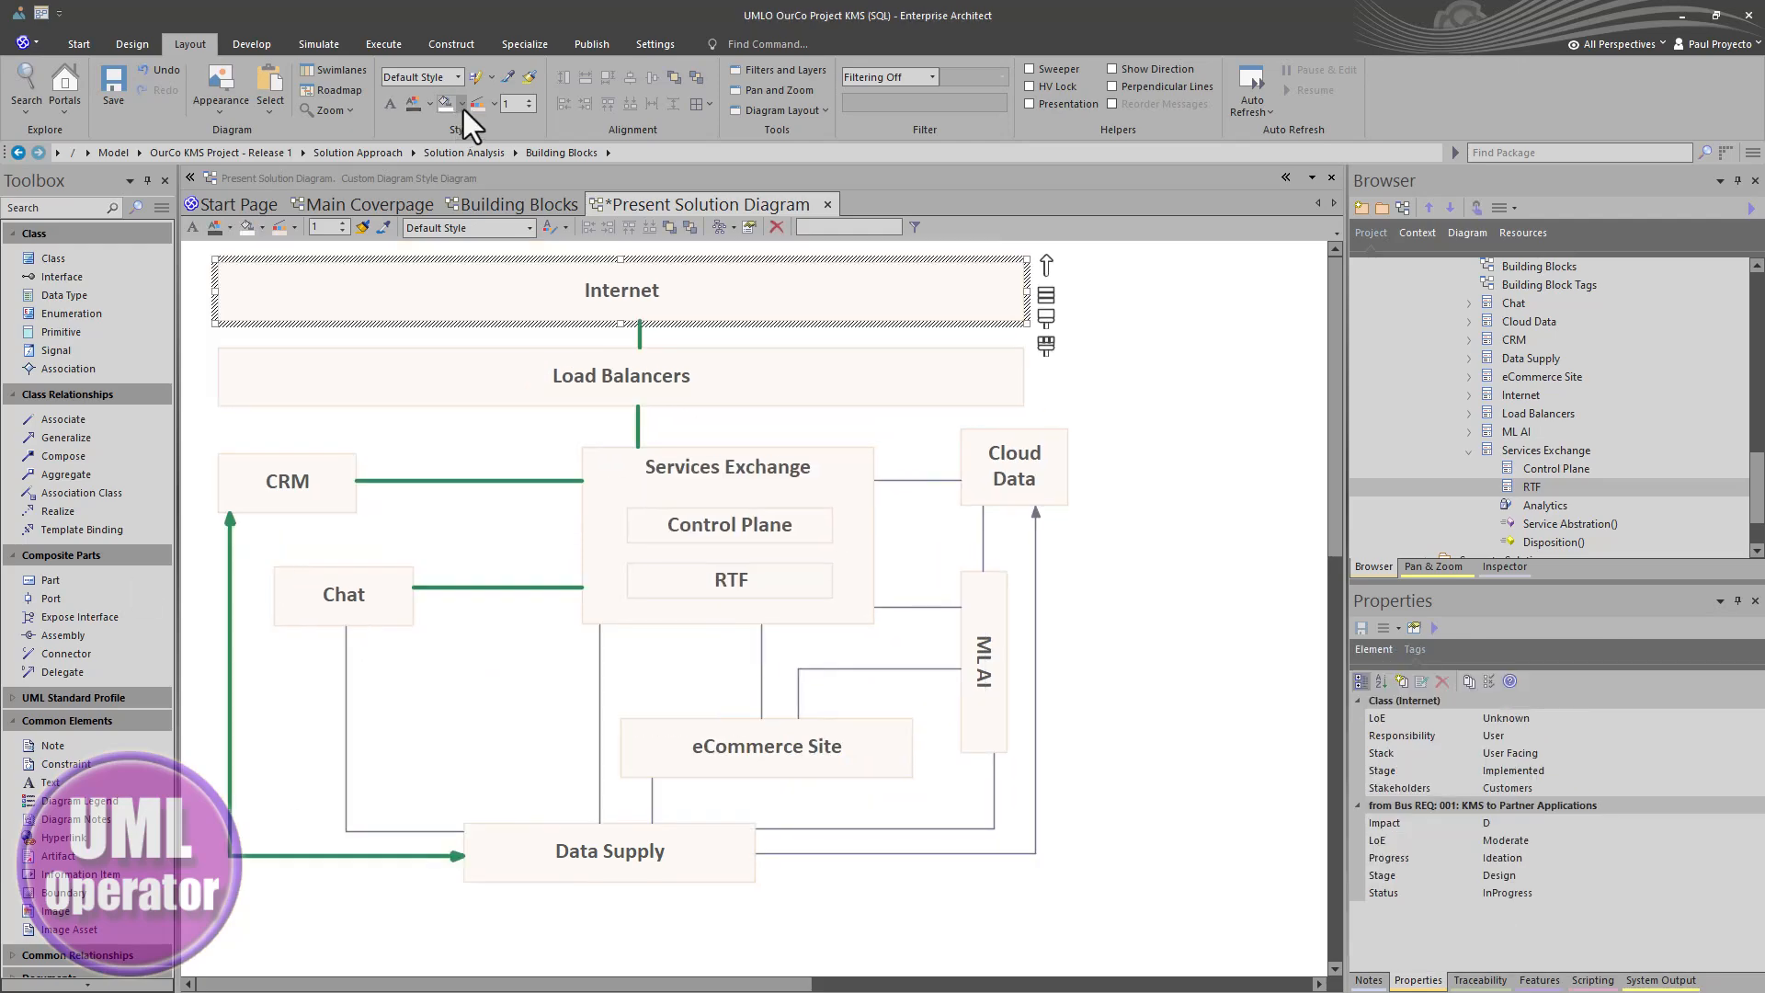
{"action": "left_click", "coordinate": [462, 104]}
{"action": "left_click", "coordinate": [497, 340]}
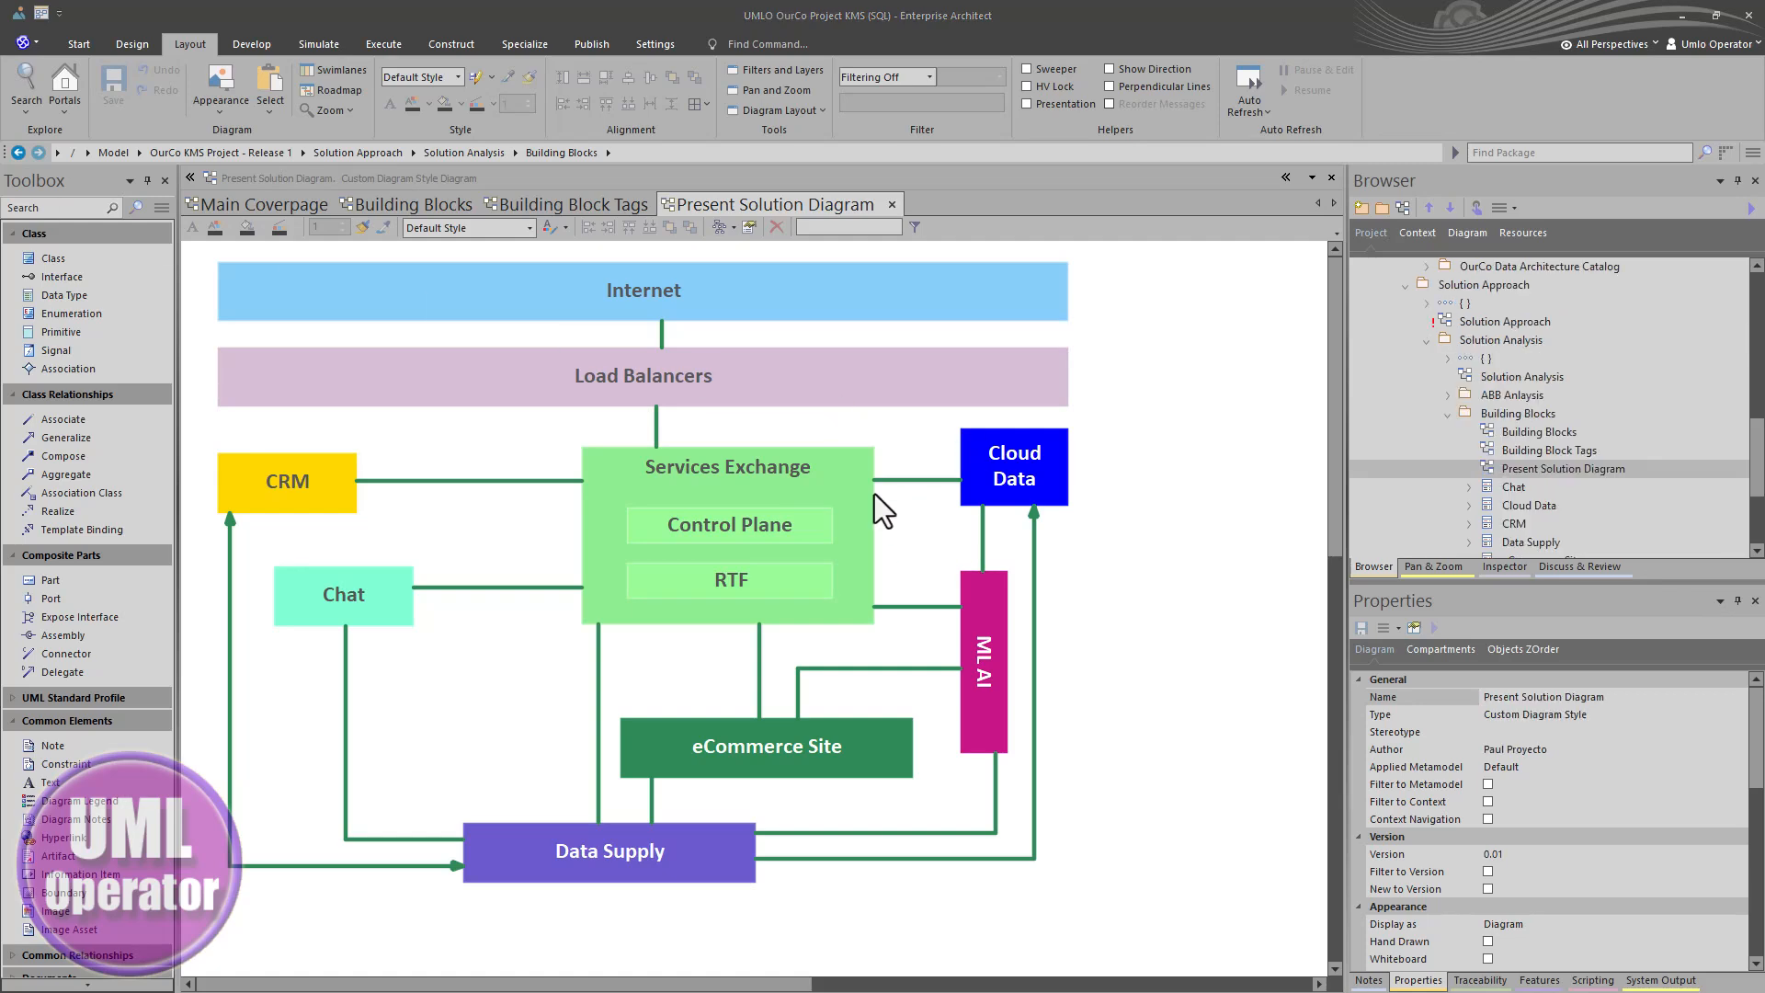
- Compare the styled Present Solution Diagram with the Building Blocks diagram and its elements in the browser
{"action": "left_click", "coordinate": [766, 485]}
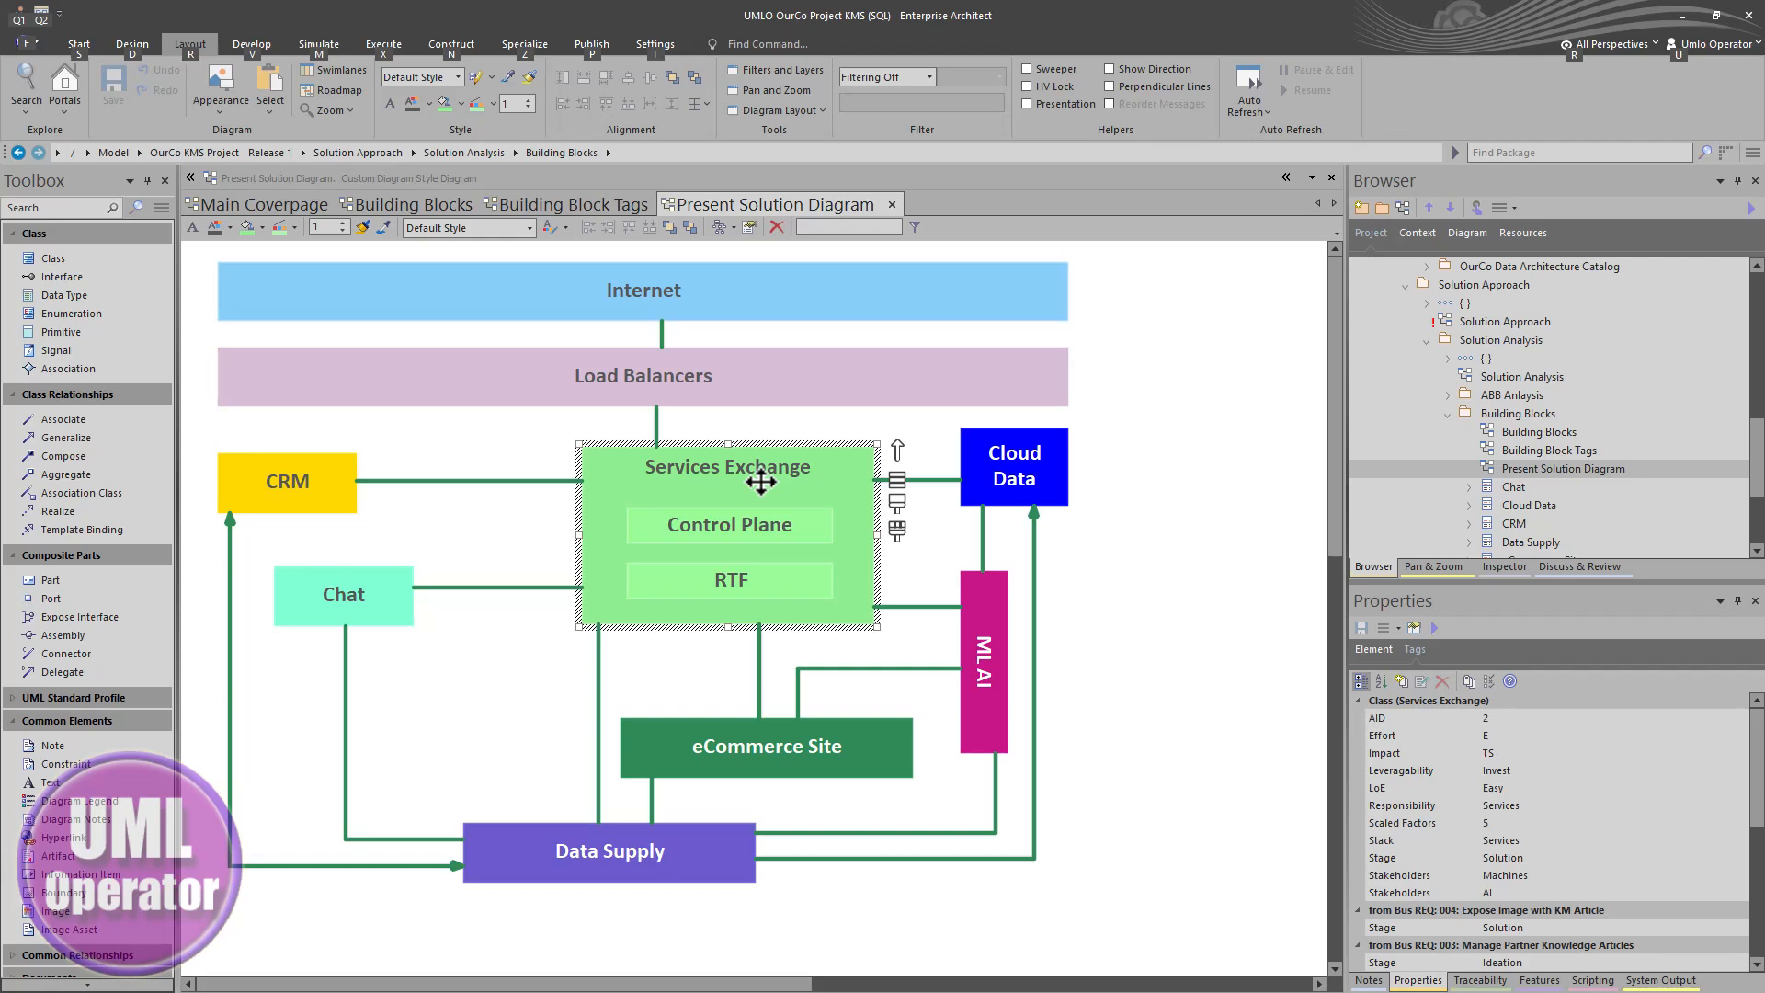
{"action": "scroll", "coordinate": [1539, 488], "scroll_direction": "up", "scroll_amount": 1}
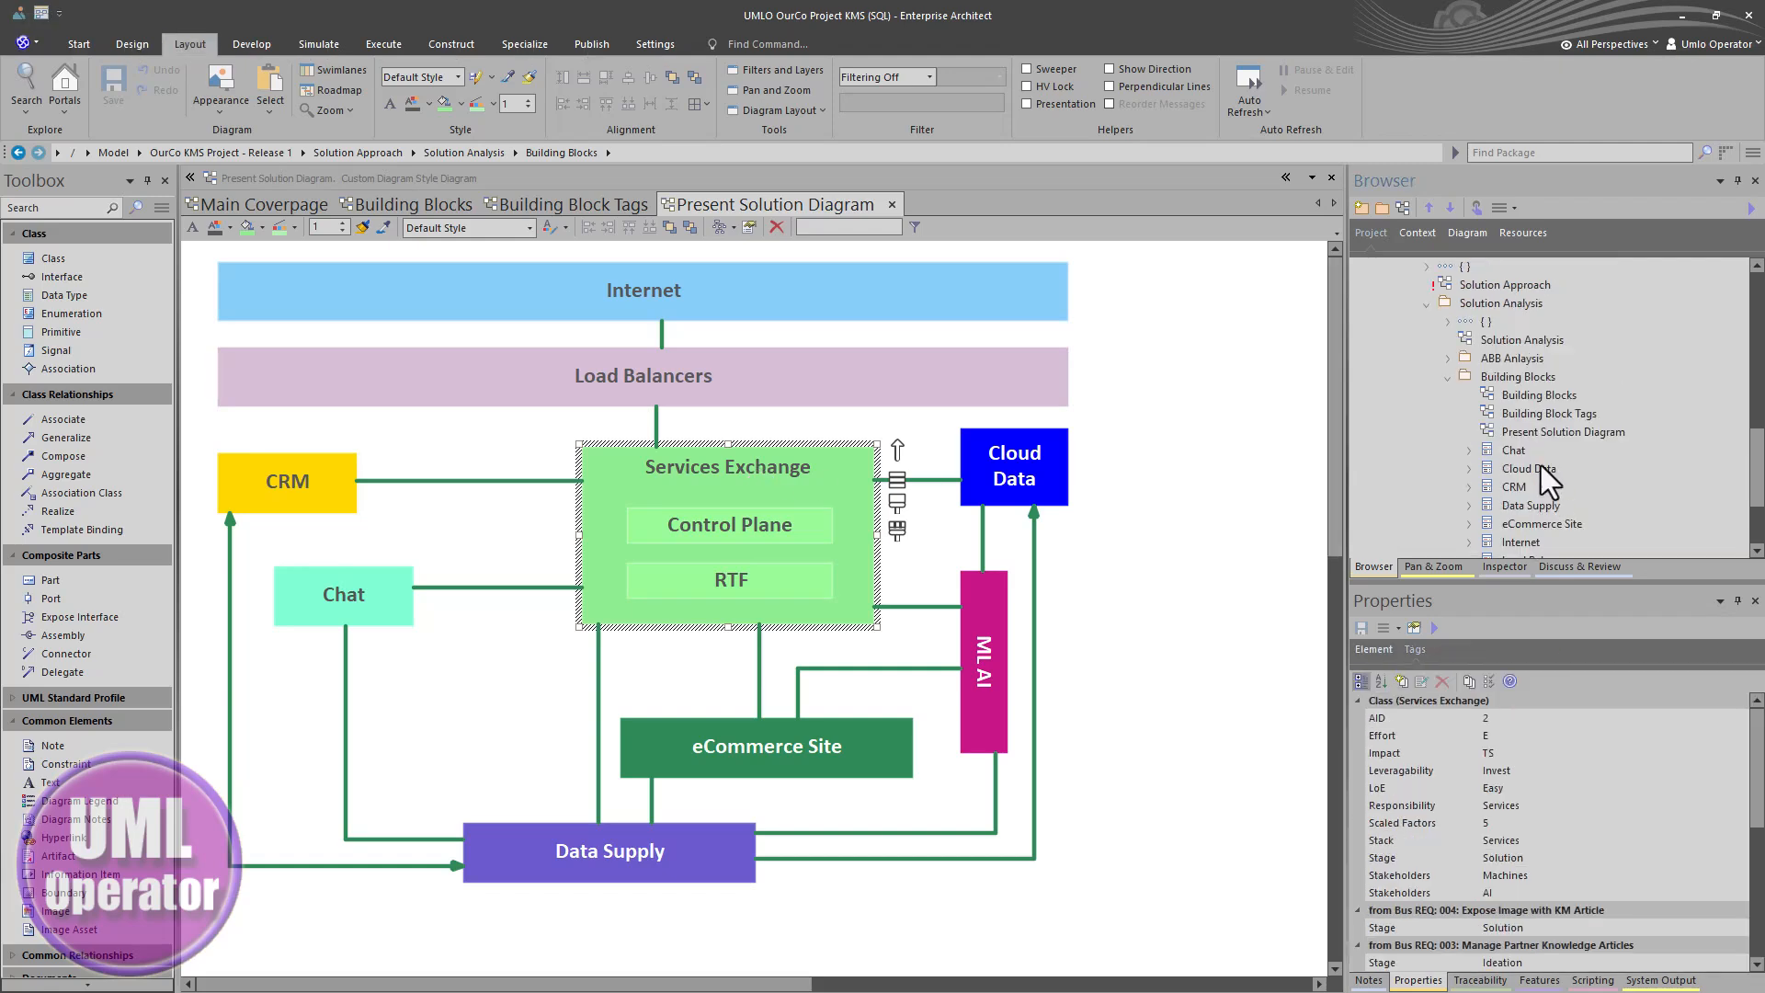
{"action": "double_click", "coordinate": [1515, 396]}
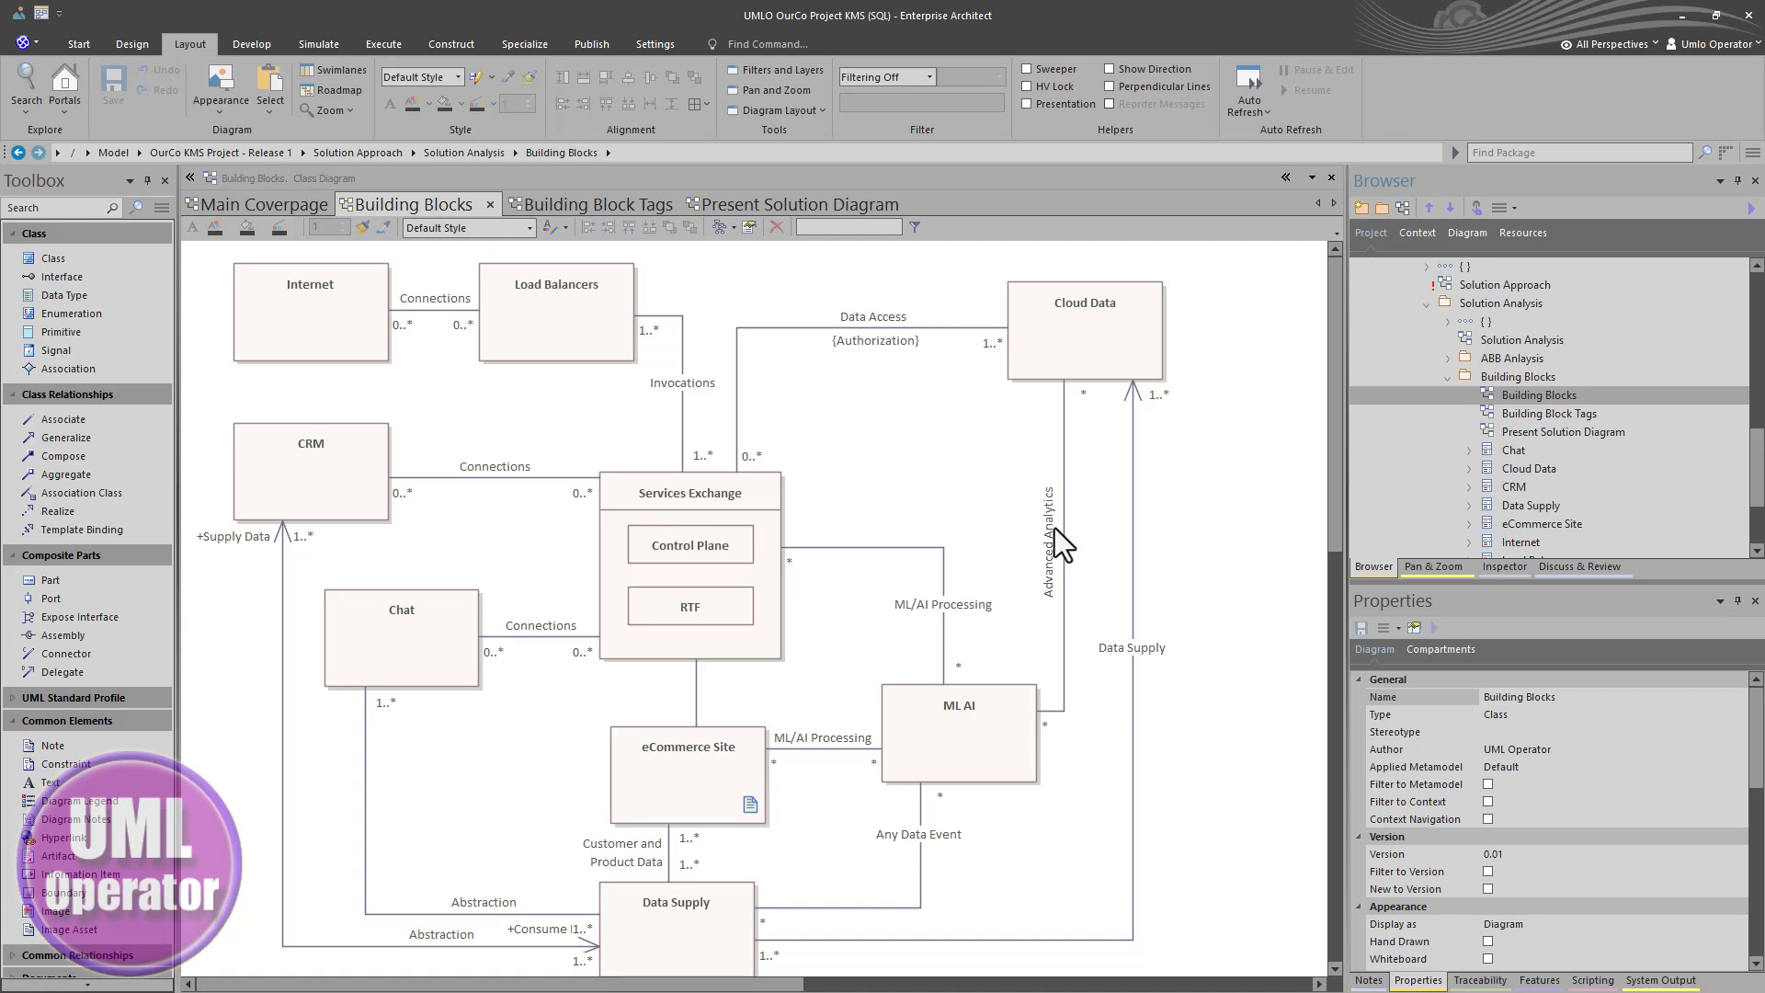
{"action": "left_click", "coordinate": [1507, 469]}
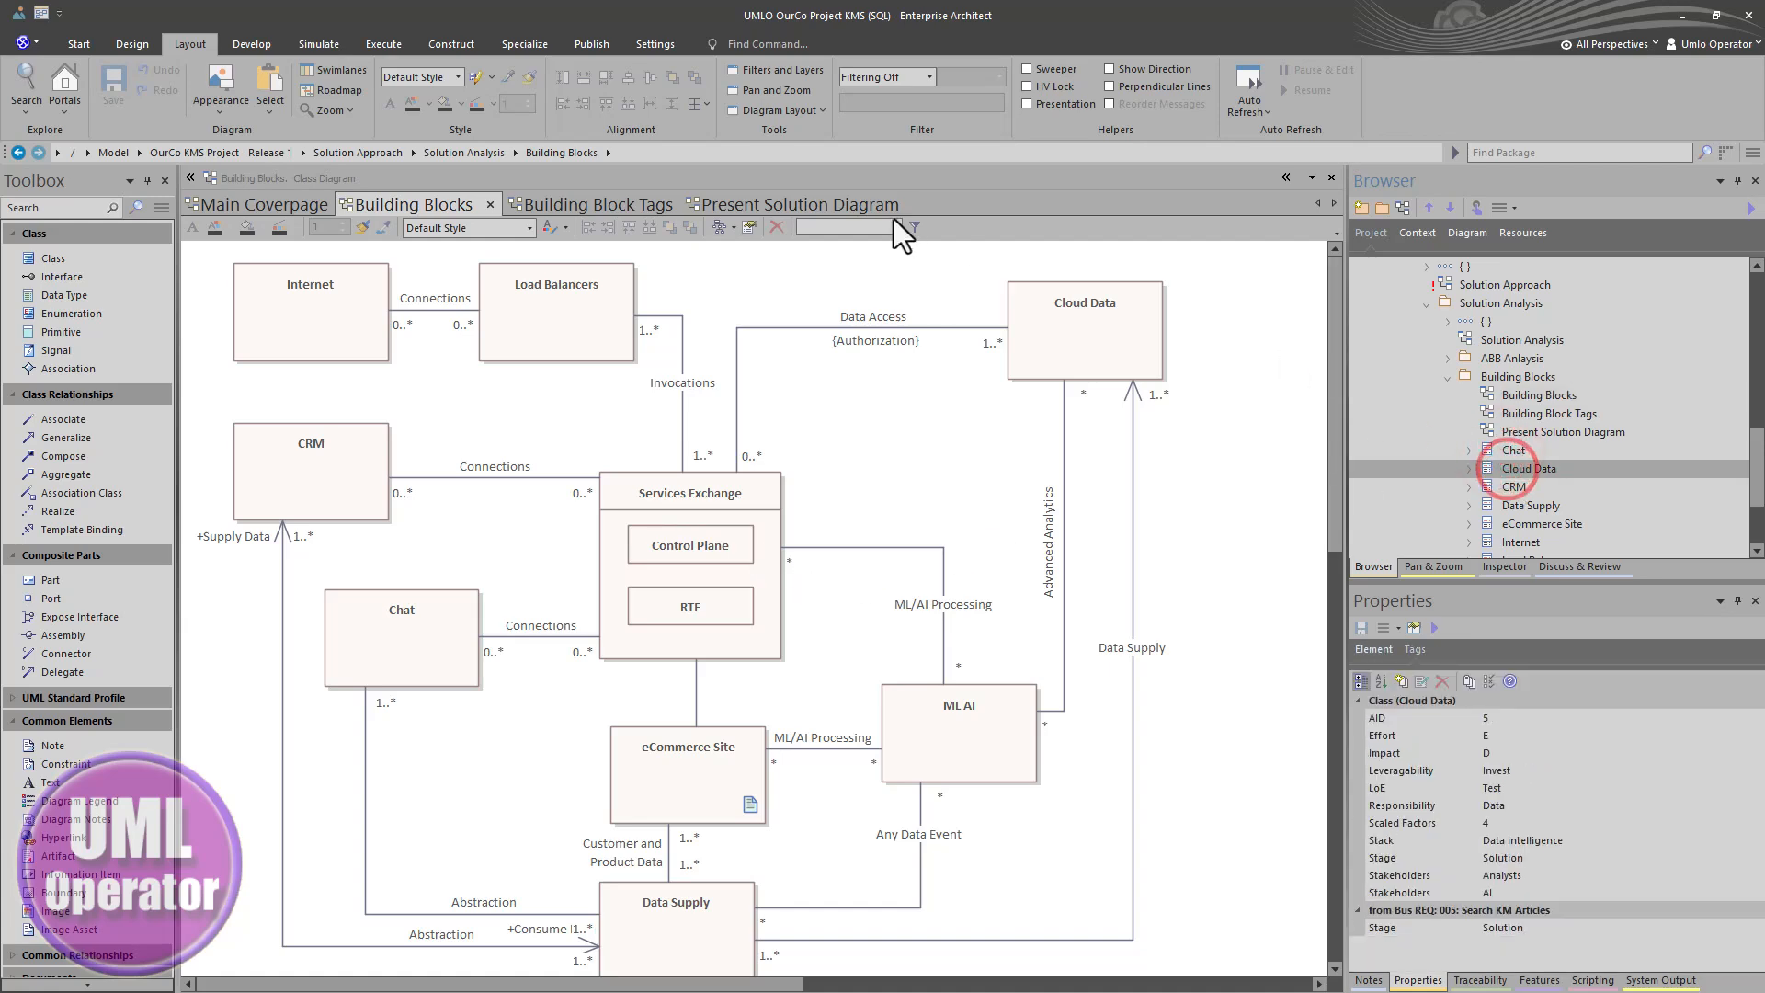
{"action": "left_click", "coordinate": [780, 204]}
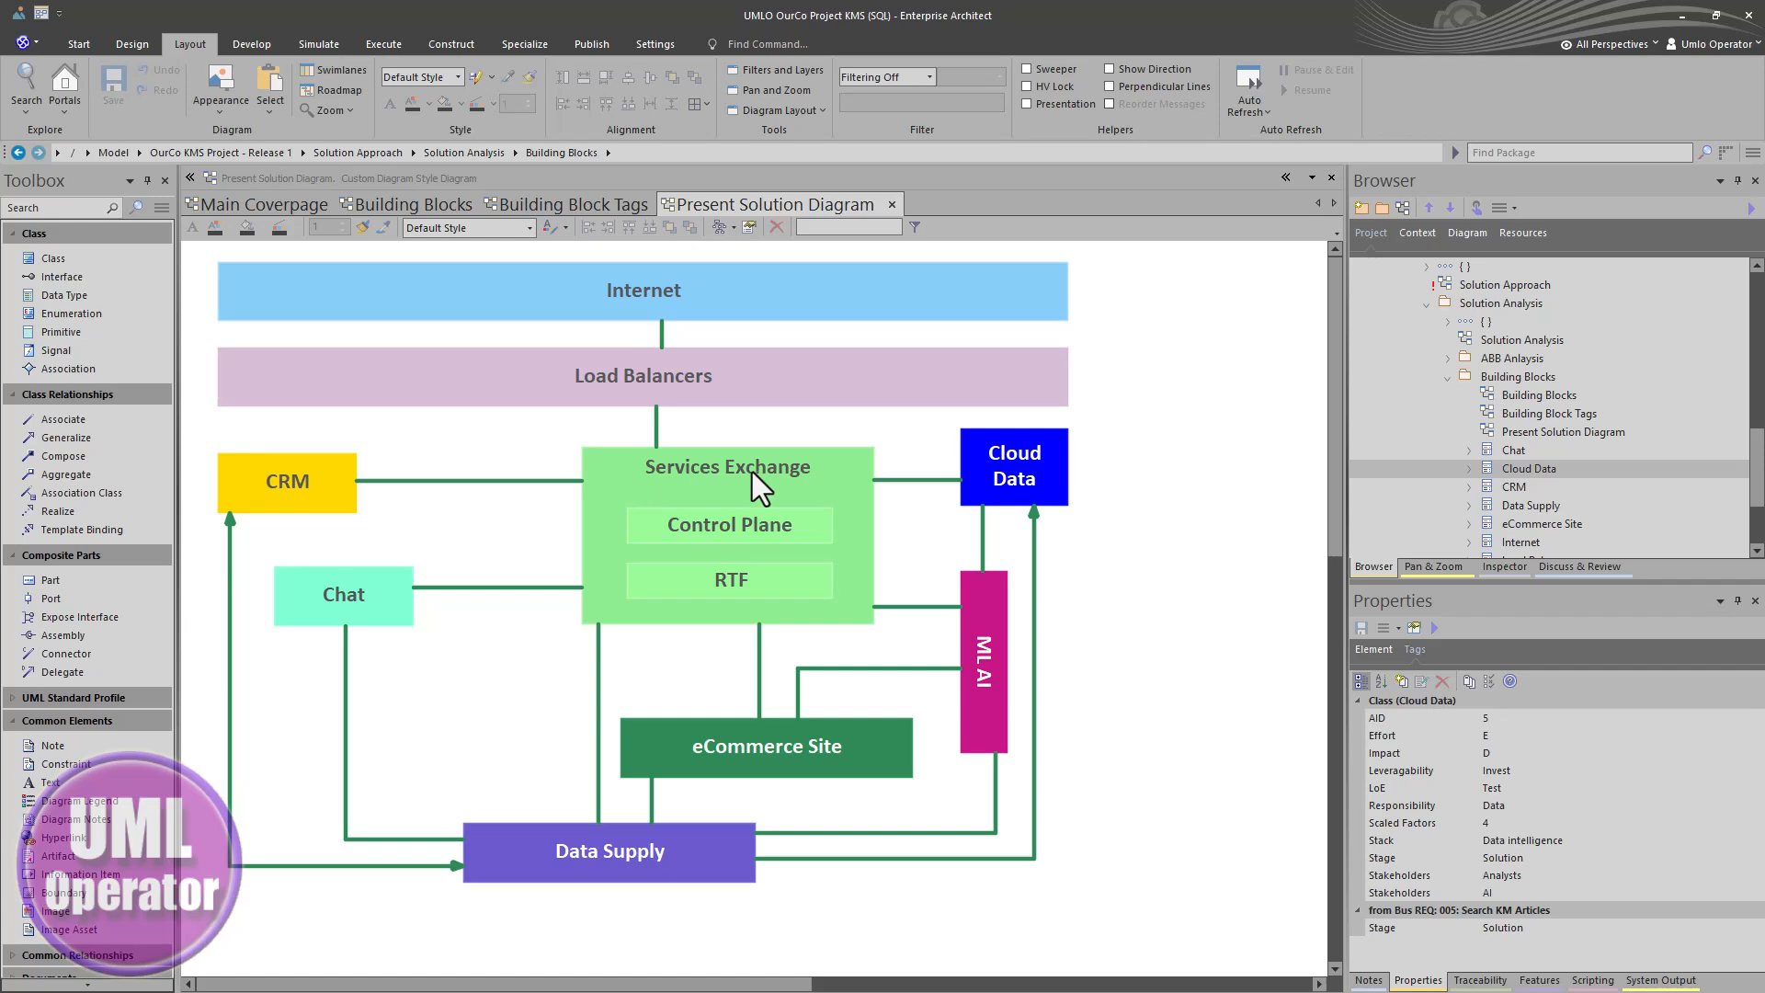
- Locate the Present Solution Diagram in the project browser from the open diagram
{"action": "left_click", "coordinate": [1151, 509]}
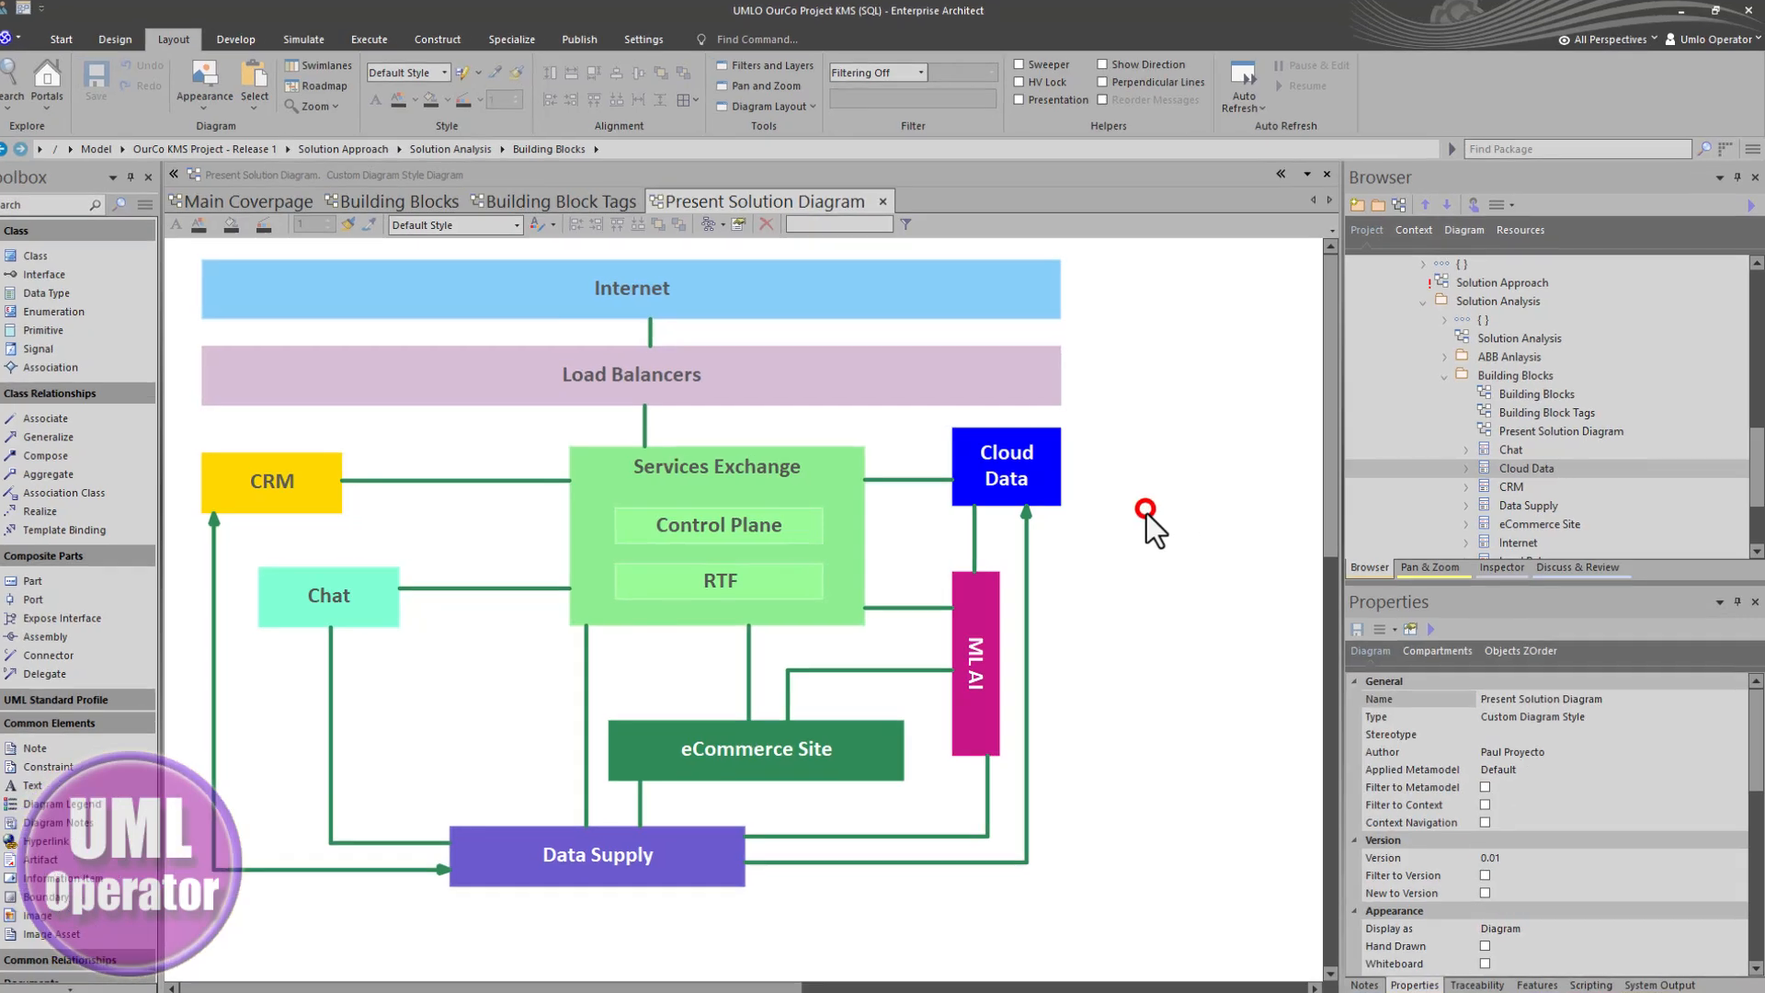
{"action": "right_click", "coordinate": [1149, 511]}
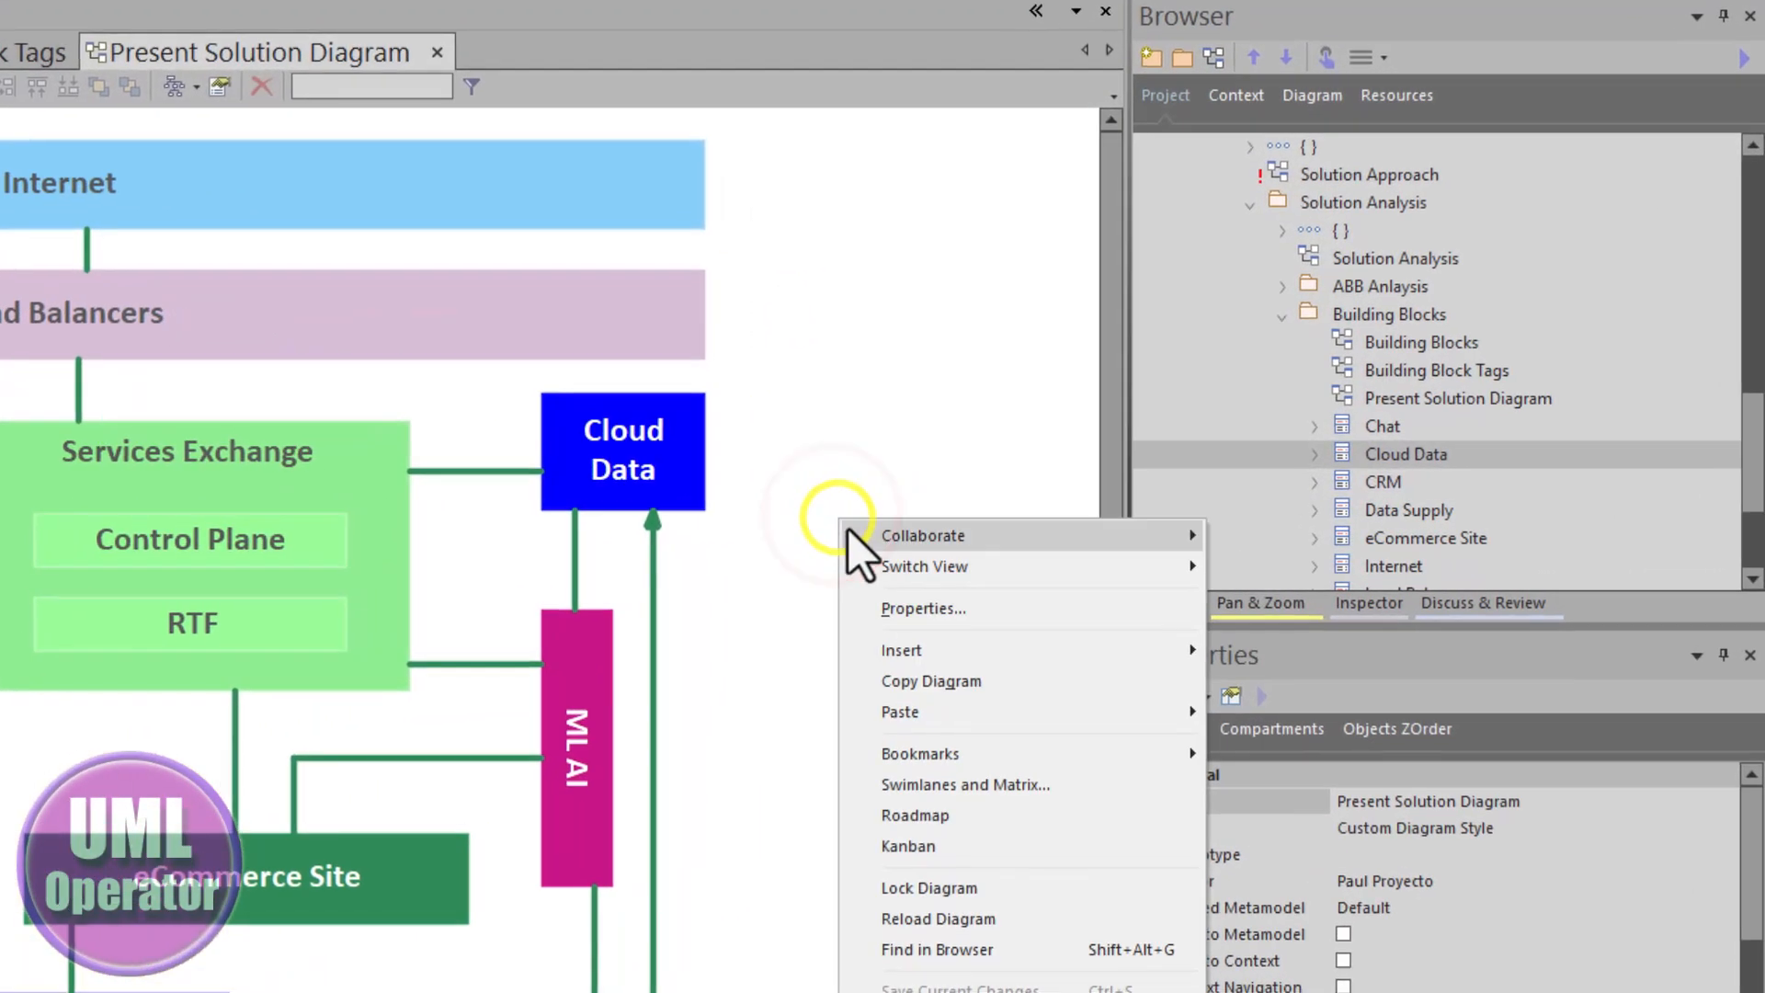
{"action": "left_click", "coordinate": [915, 956]}
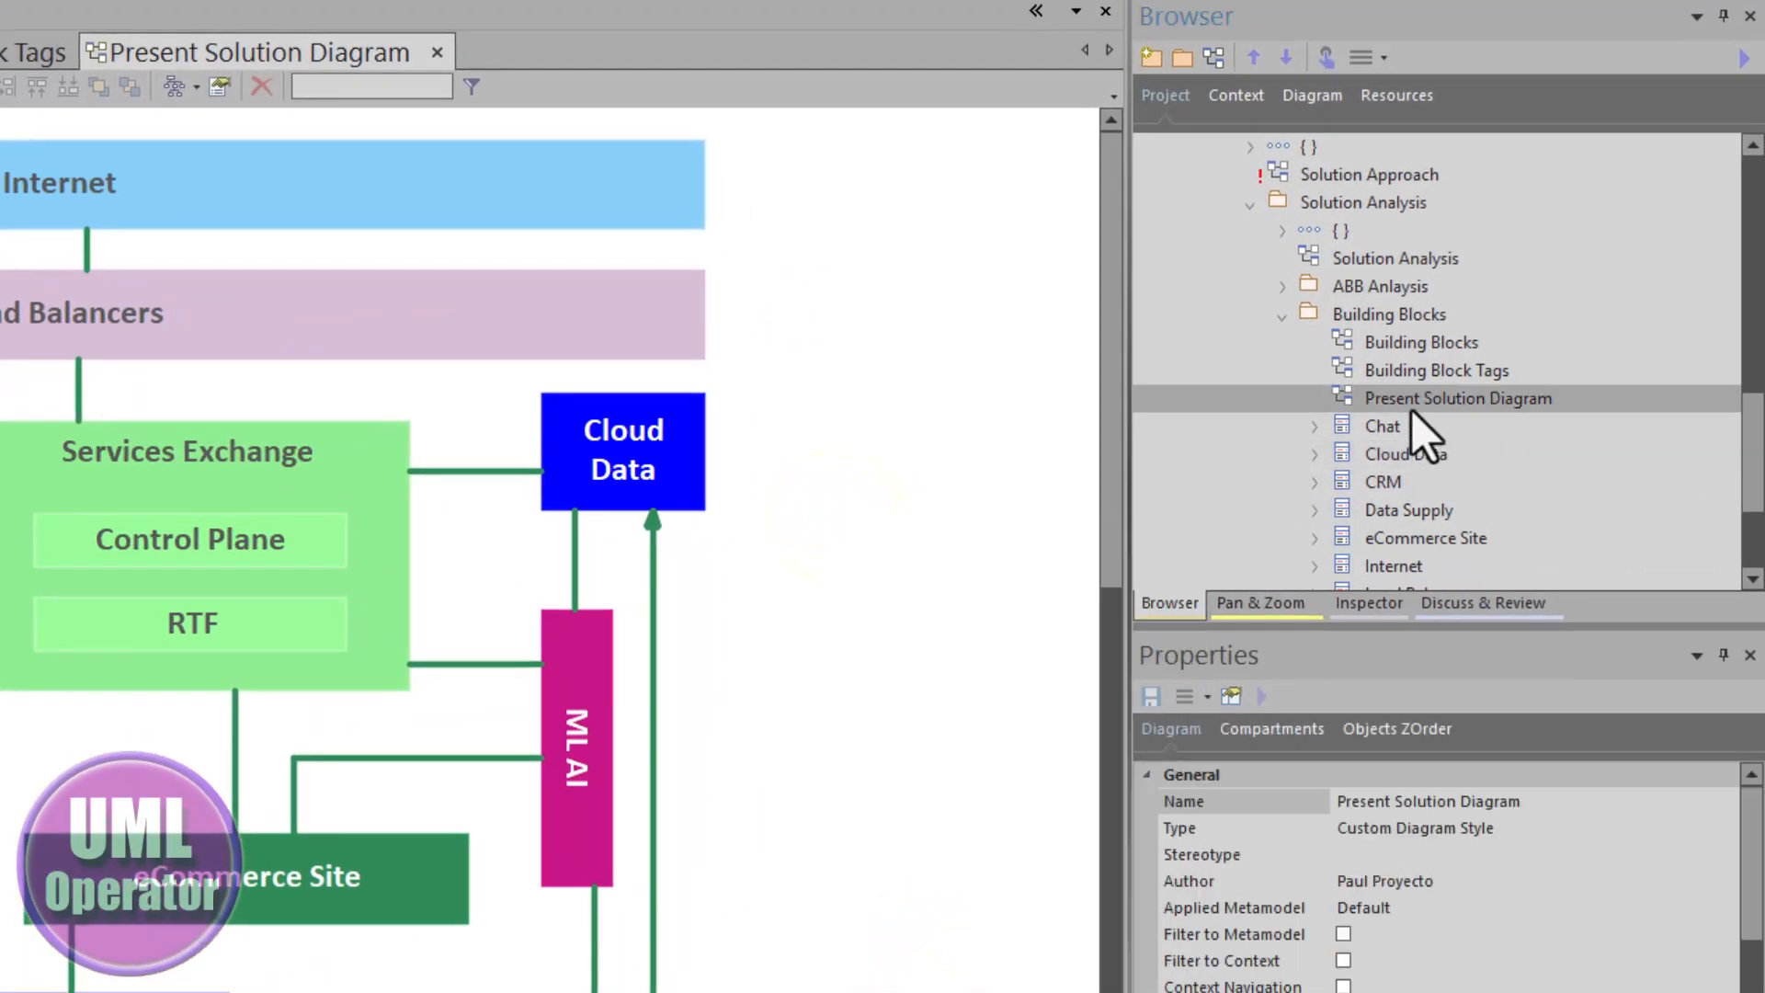
- Place the Present Solution Diagram into the Present Solution Diagram package under Solution Documents (Reports) and select that package
{"action": "scroll", "coordinate": [1410, 410], "scroll_direction": "up", "scroll_amount": 2}
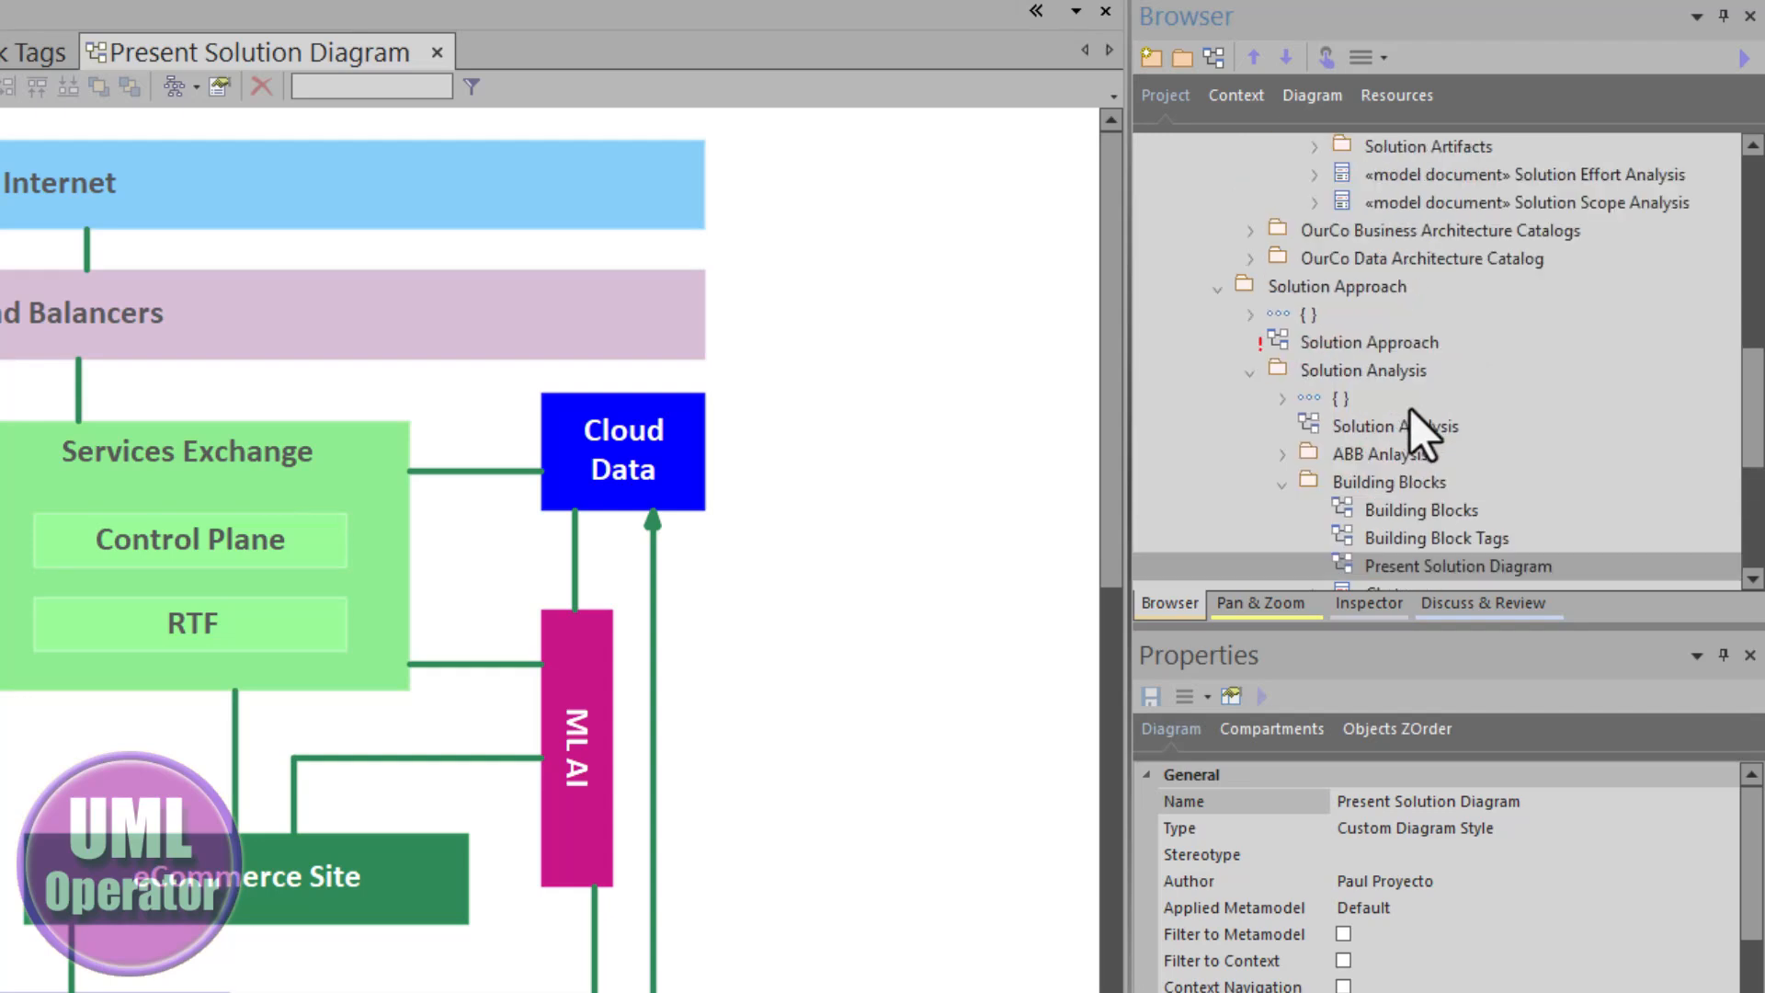
{"action": "scroll", "coordinate": [1411, 410], "scroll_direction": "up", "scroll_amount": 2}
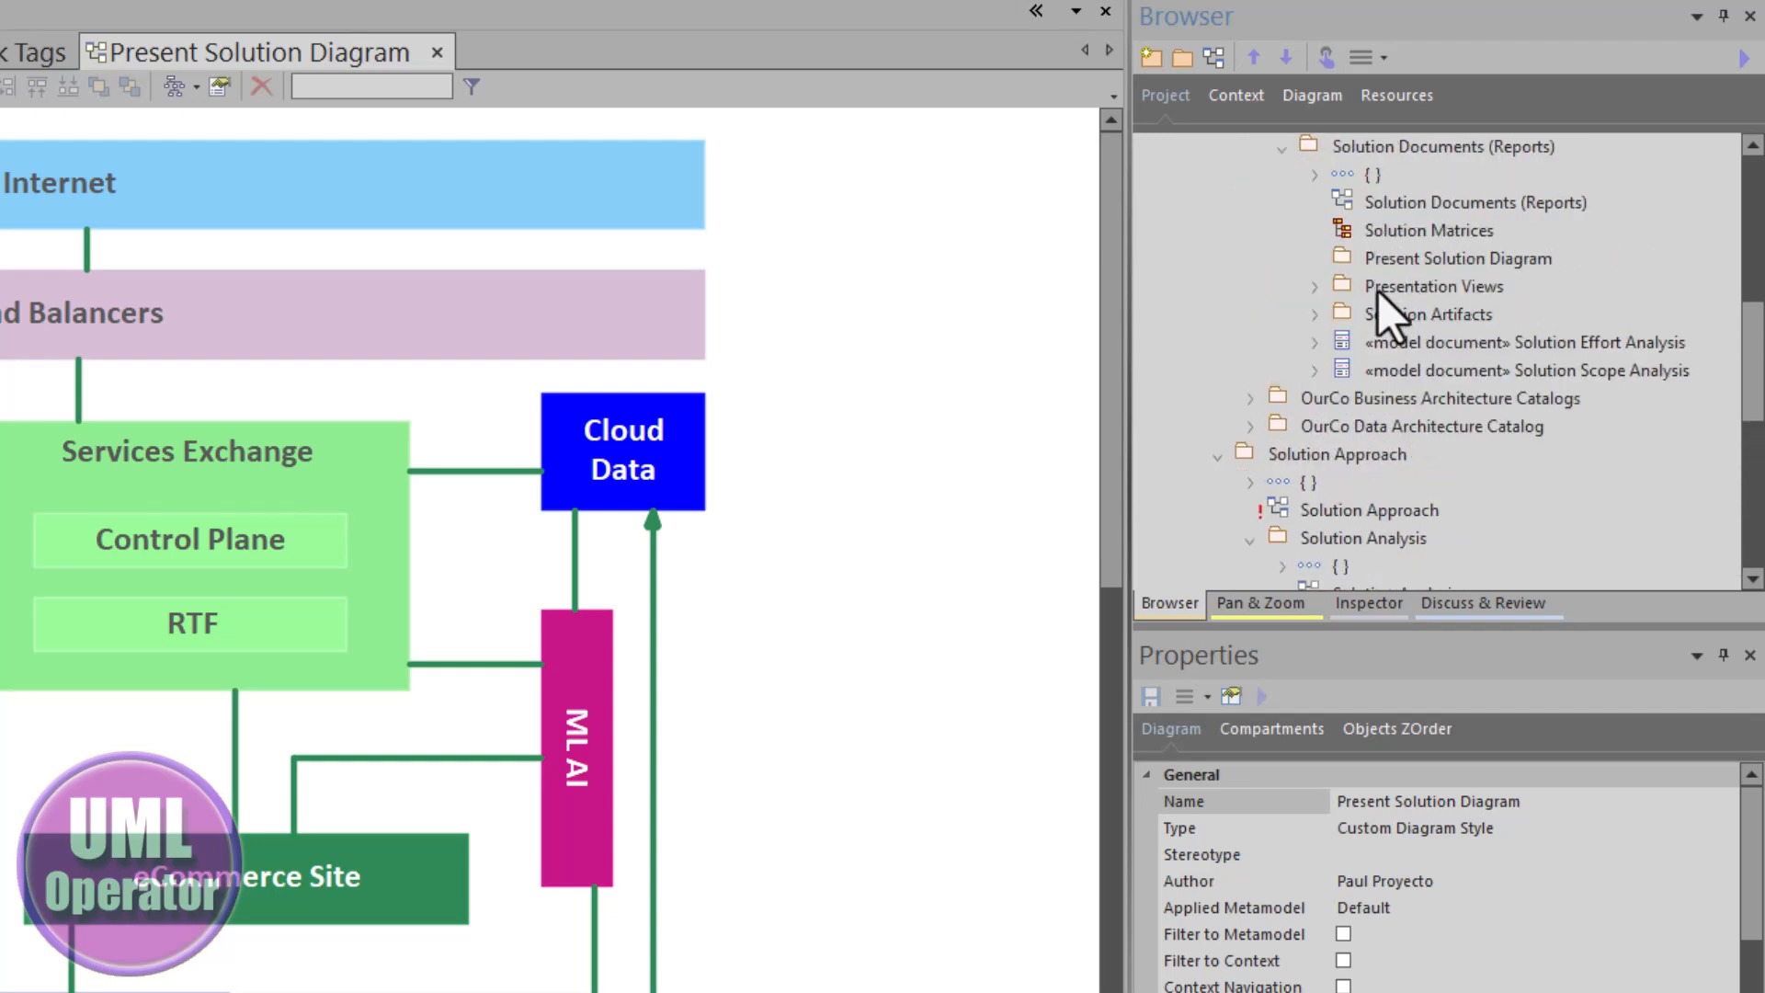
{"action": "scroll", "coordinate": [1379, 290], "scroll_direction": "up", "scroll_amount": 1}
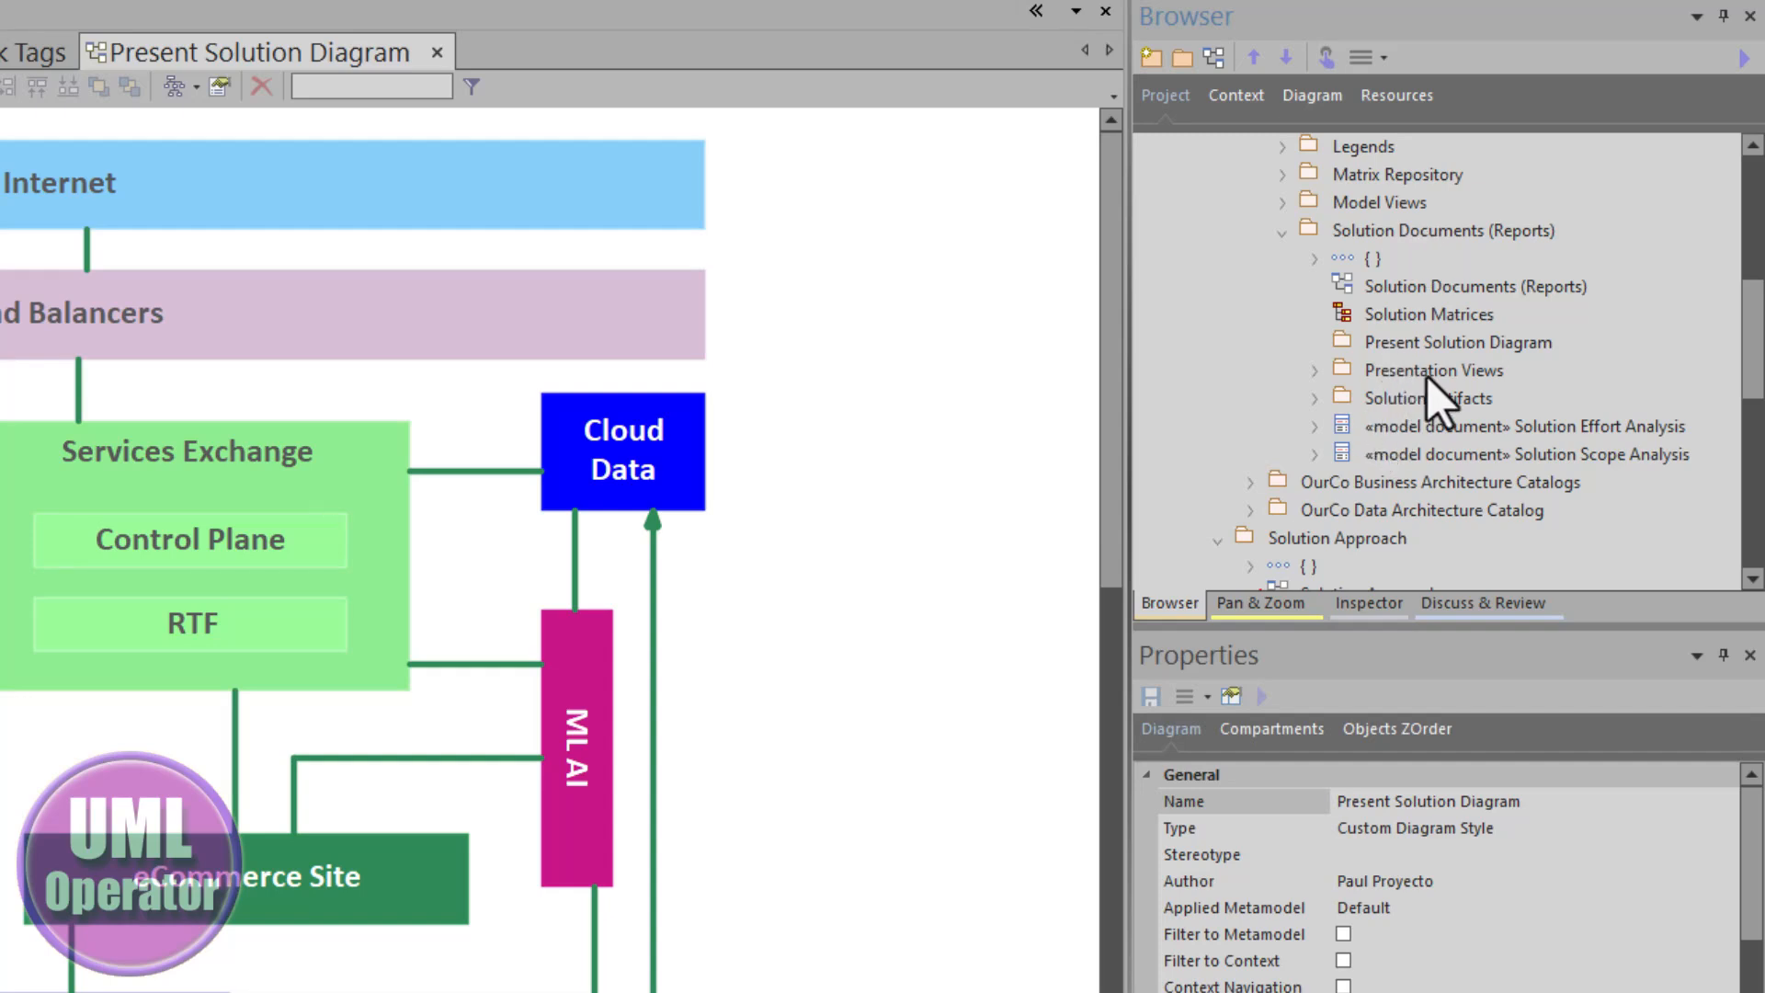
{"action": "scroll", "coordinate": [1285, 570], "scroll_direction": "down", "scroll_amount": 4}
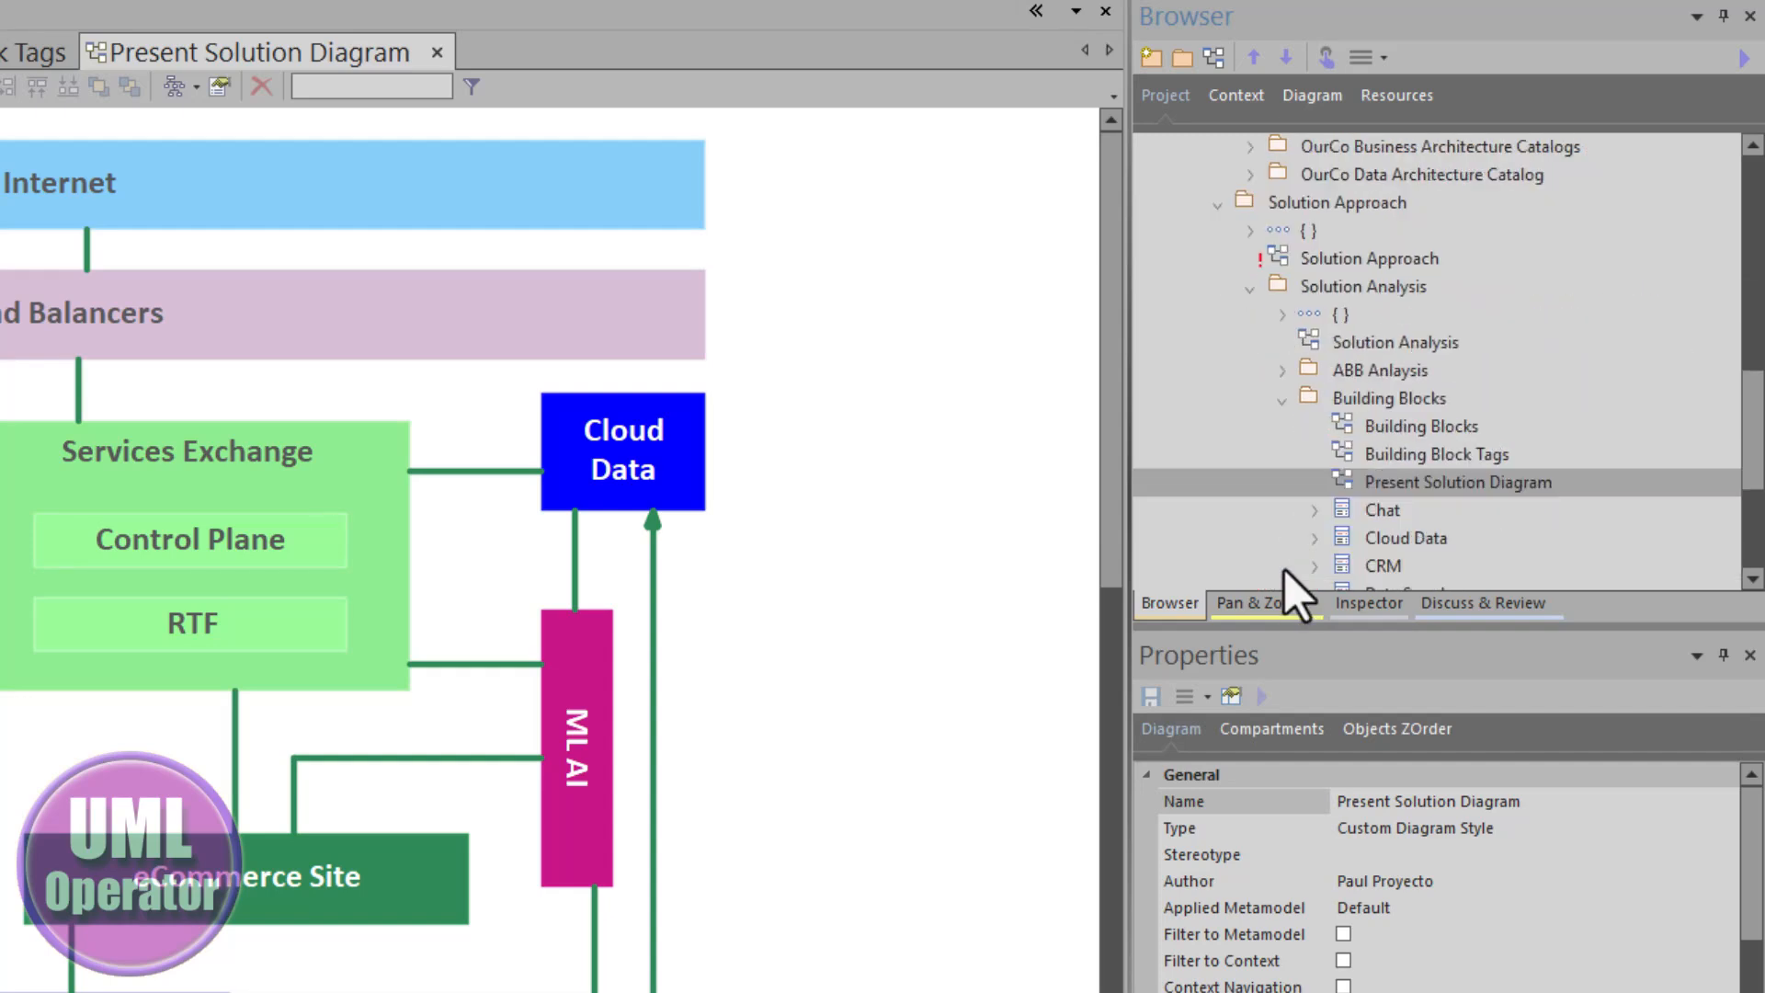
{"action": "left_click_drag", "start_coordinate": [1439, 484], "coordinate": [1455, 329]}
{"action": "scroll", "coordinate": [1310, 390], "scroll_direction": "down", "scroll_amount": 2}
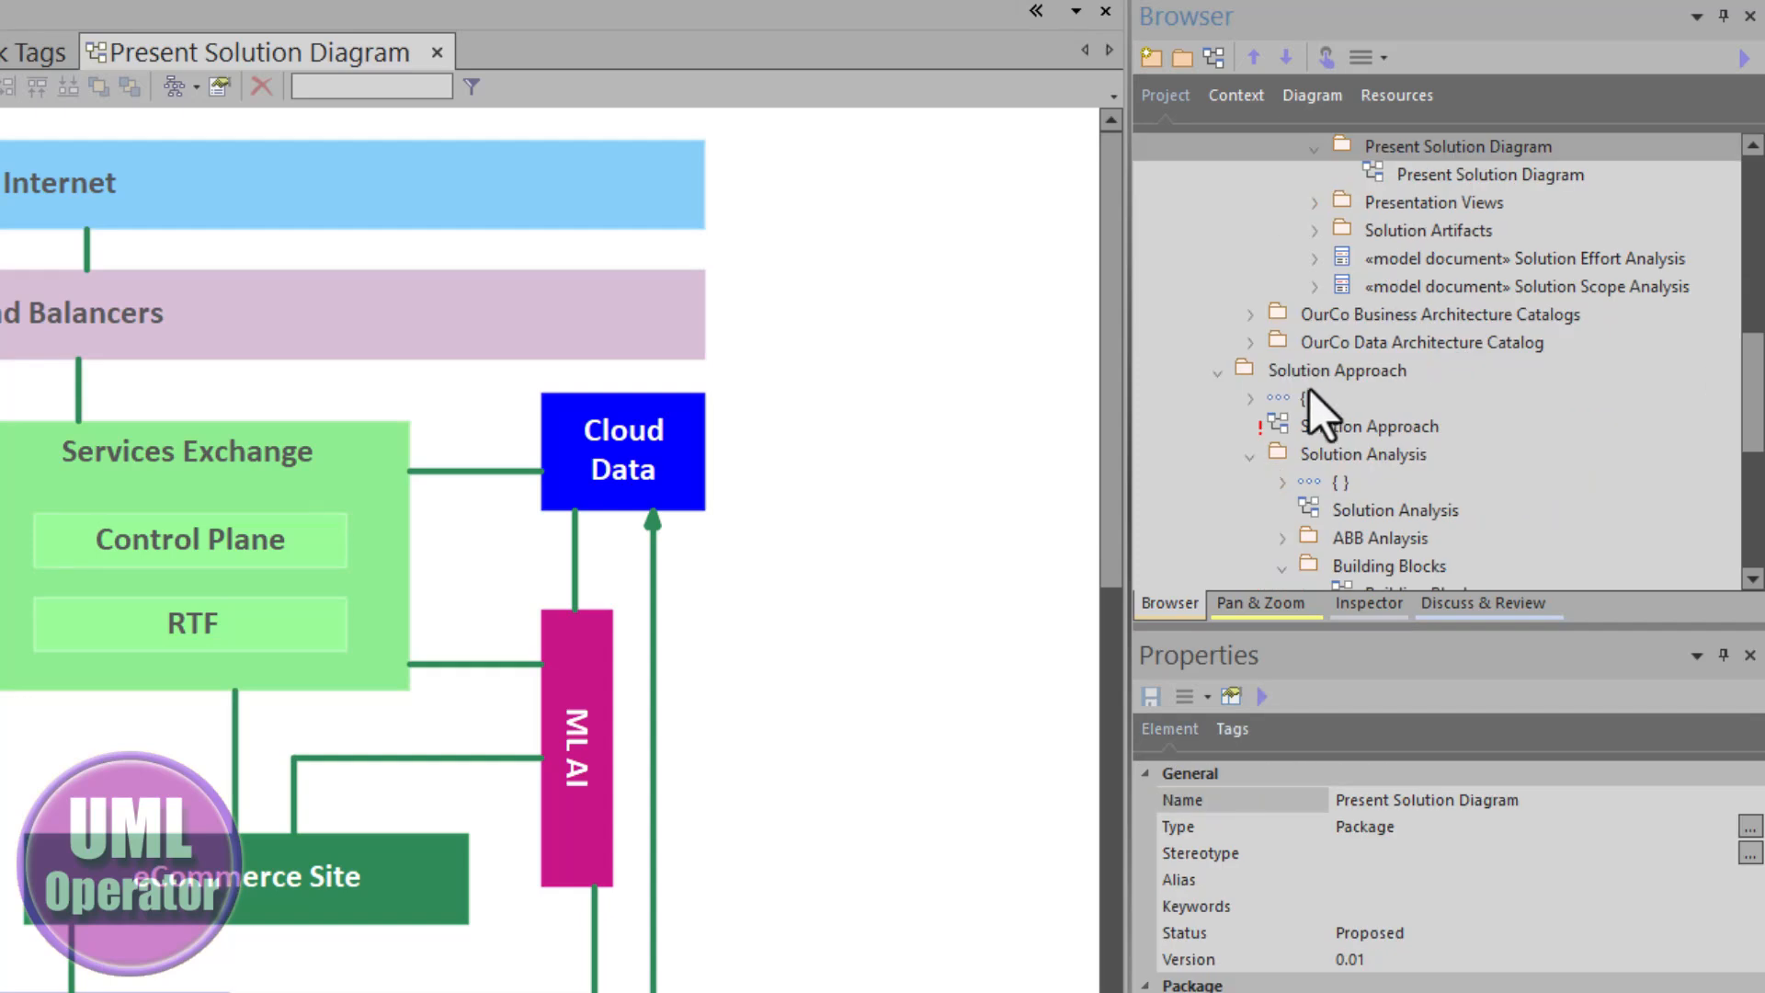
{"action": "scroll", "coordinate": [1388, 230], "scroll_direction": "up", "scroll_amount": 1}
{"action": "left_click", "coordinate": [1425, 266]}
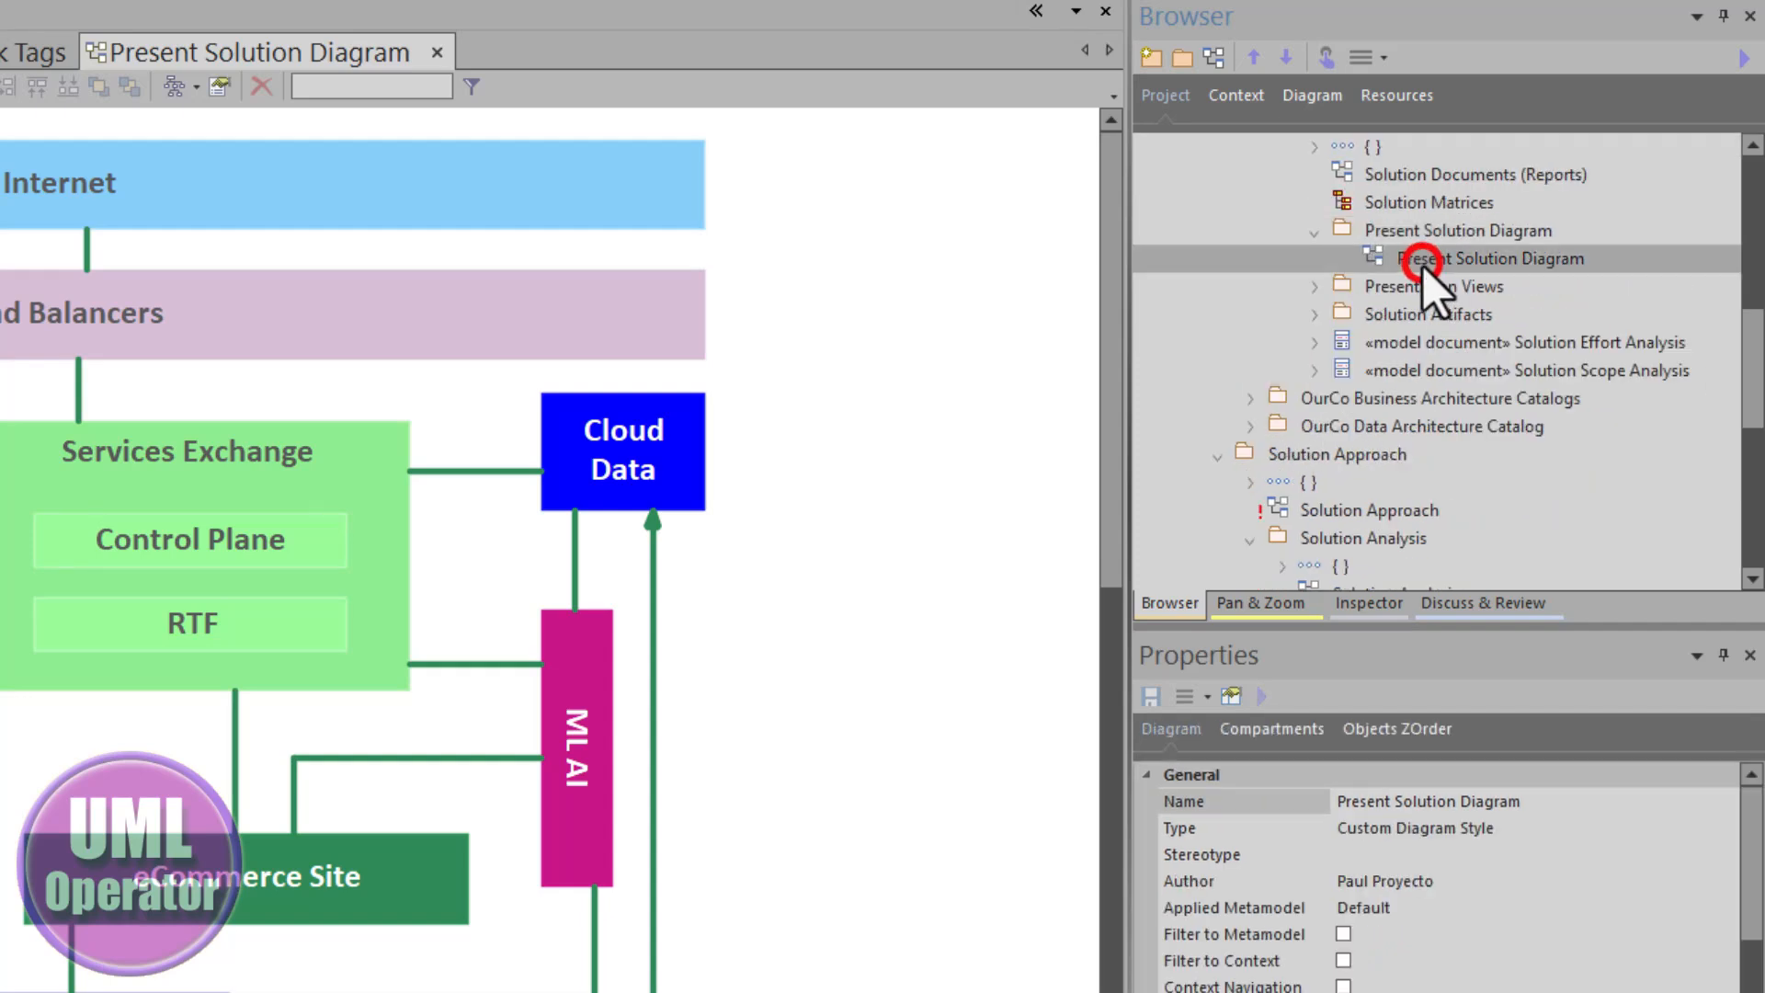
{"action": "double_click", "coordinate": [1418, 263]}
{"action": "left_click", "coordinate": [1396, 259]}
{"action": "left_click", "coordinate": [1392, 241]}
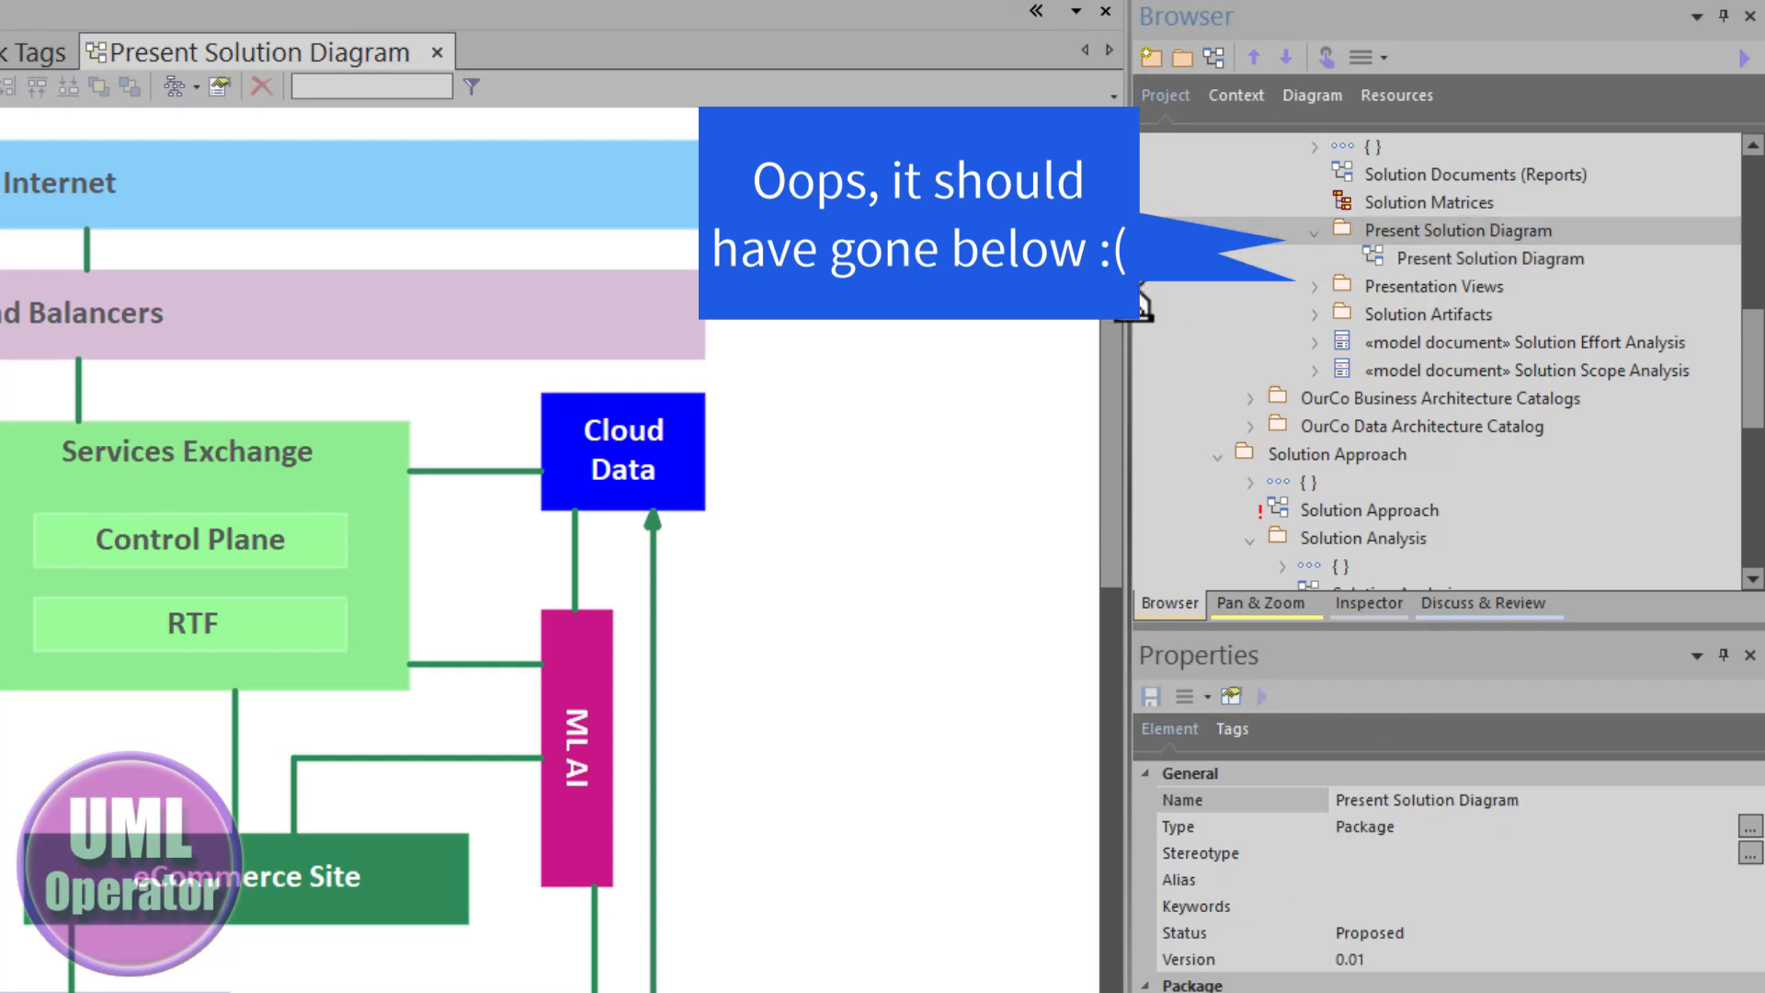
- Generate documentation for the Present Solution Diagram package with the Solution Approach template to Present Solution Diagram.docx
{"action": "key", "text": "F8"}
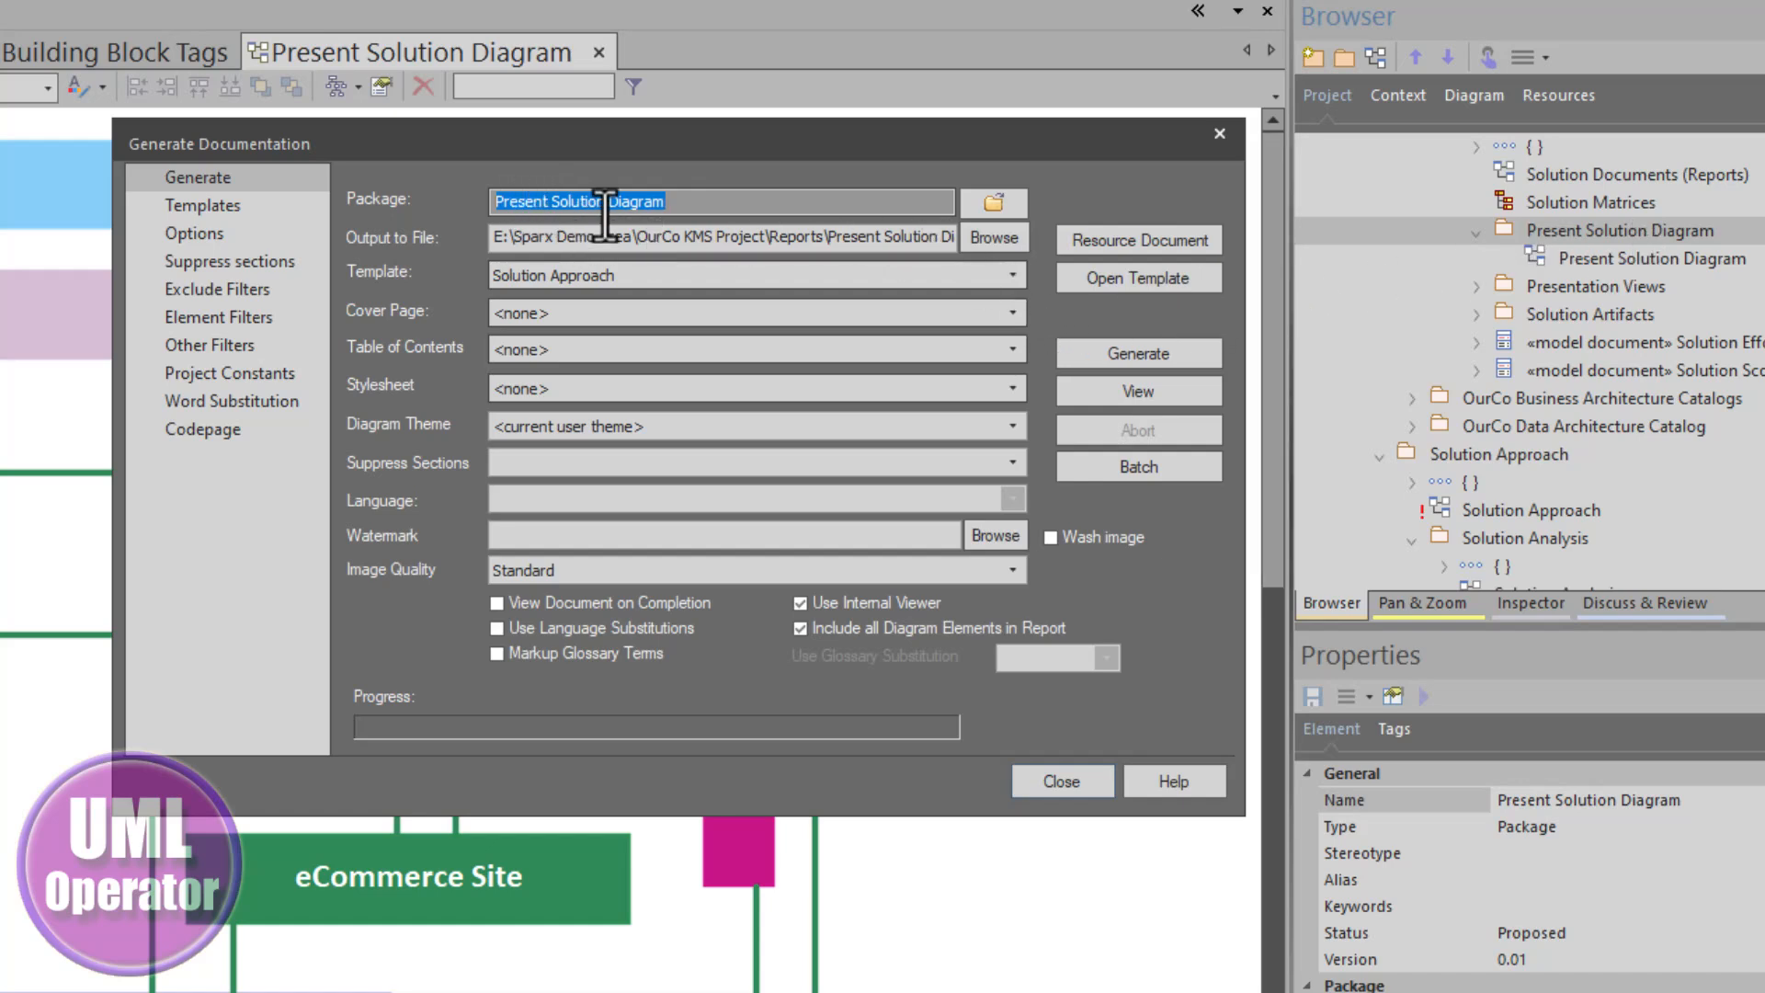
{"action": "left_click", "coordinate": [756, 237]}
{"action": "left_click_drag", "start_coordinate": [756, 237], "coordinate": [1002, 254]}
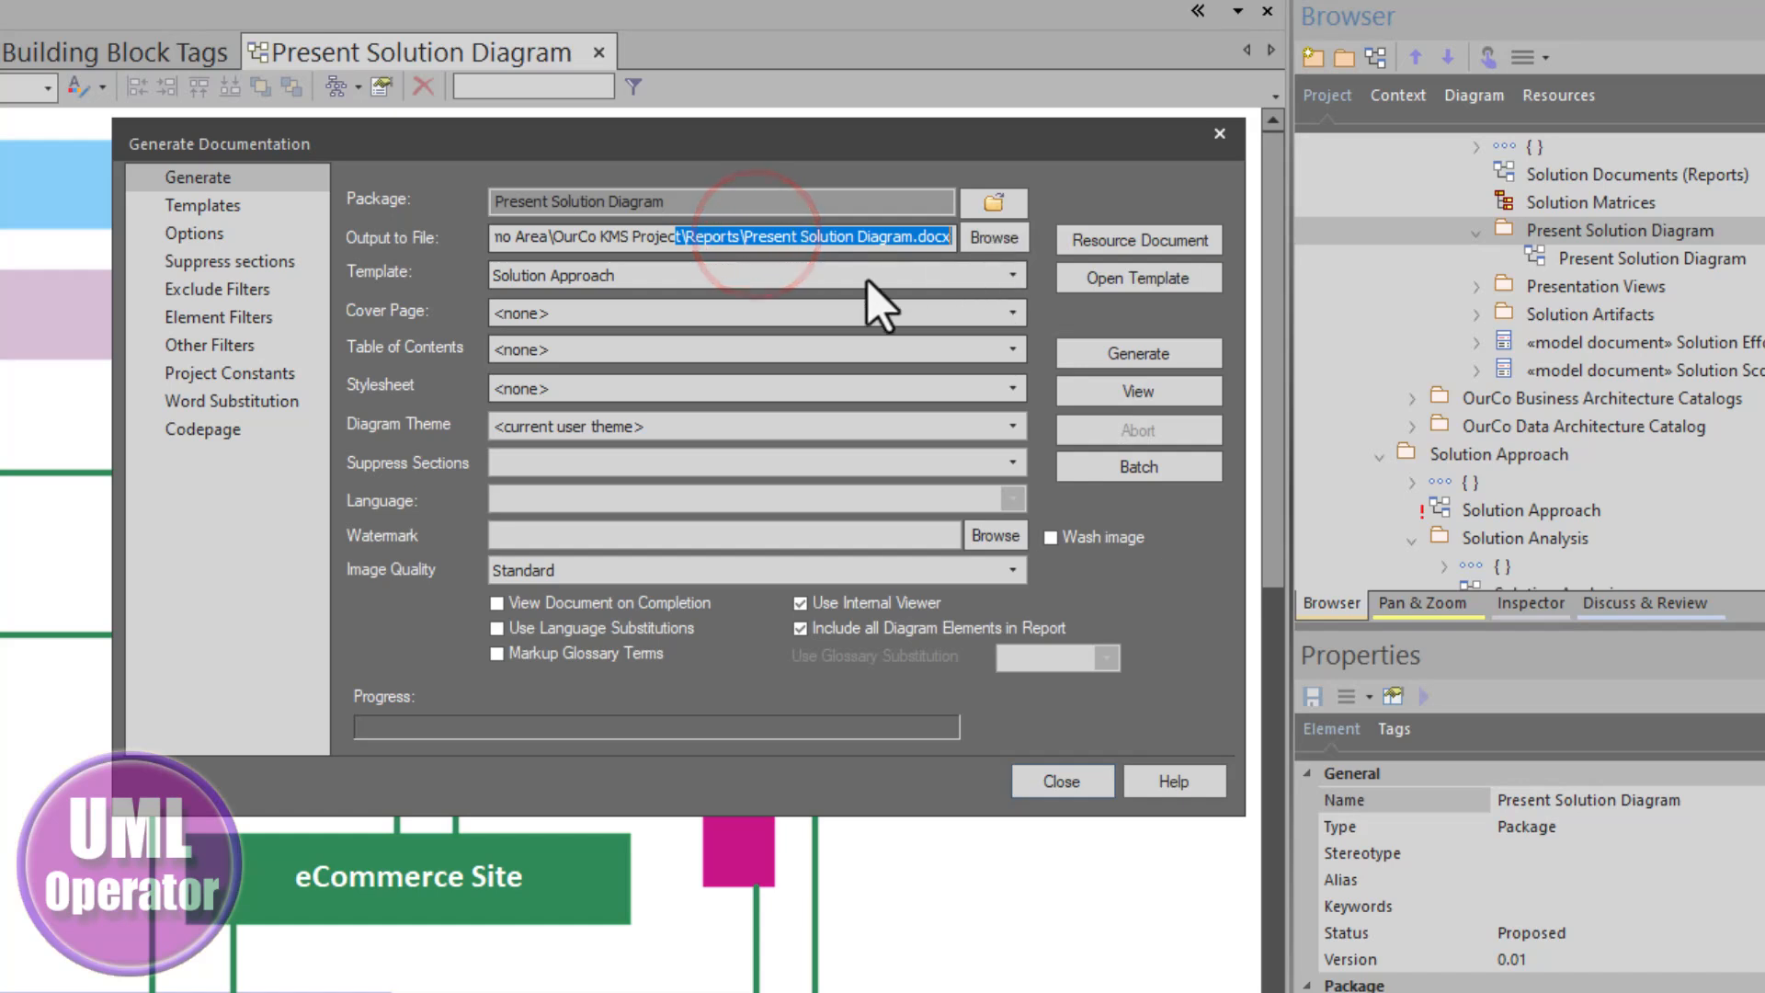
{"action": "left_click", "coordinate": [808, 250]}
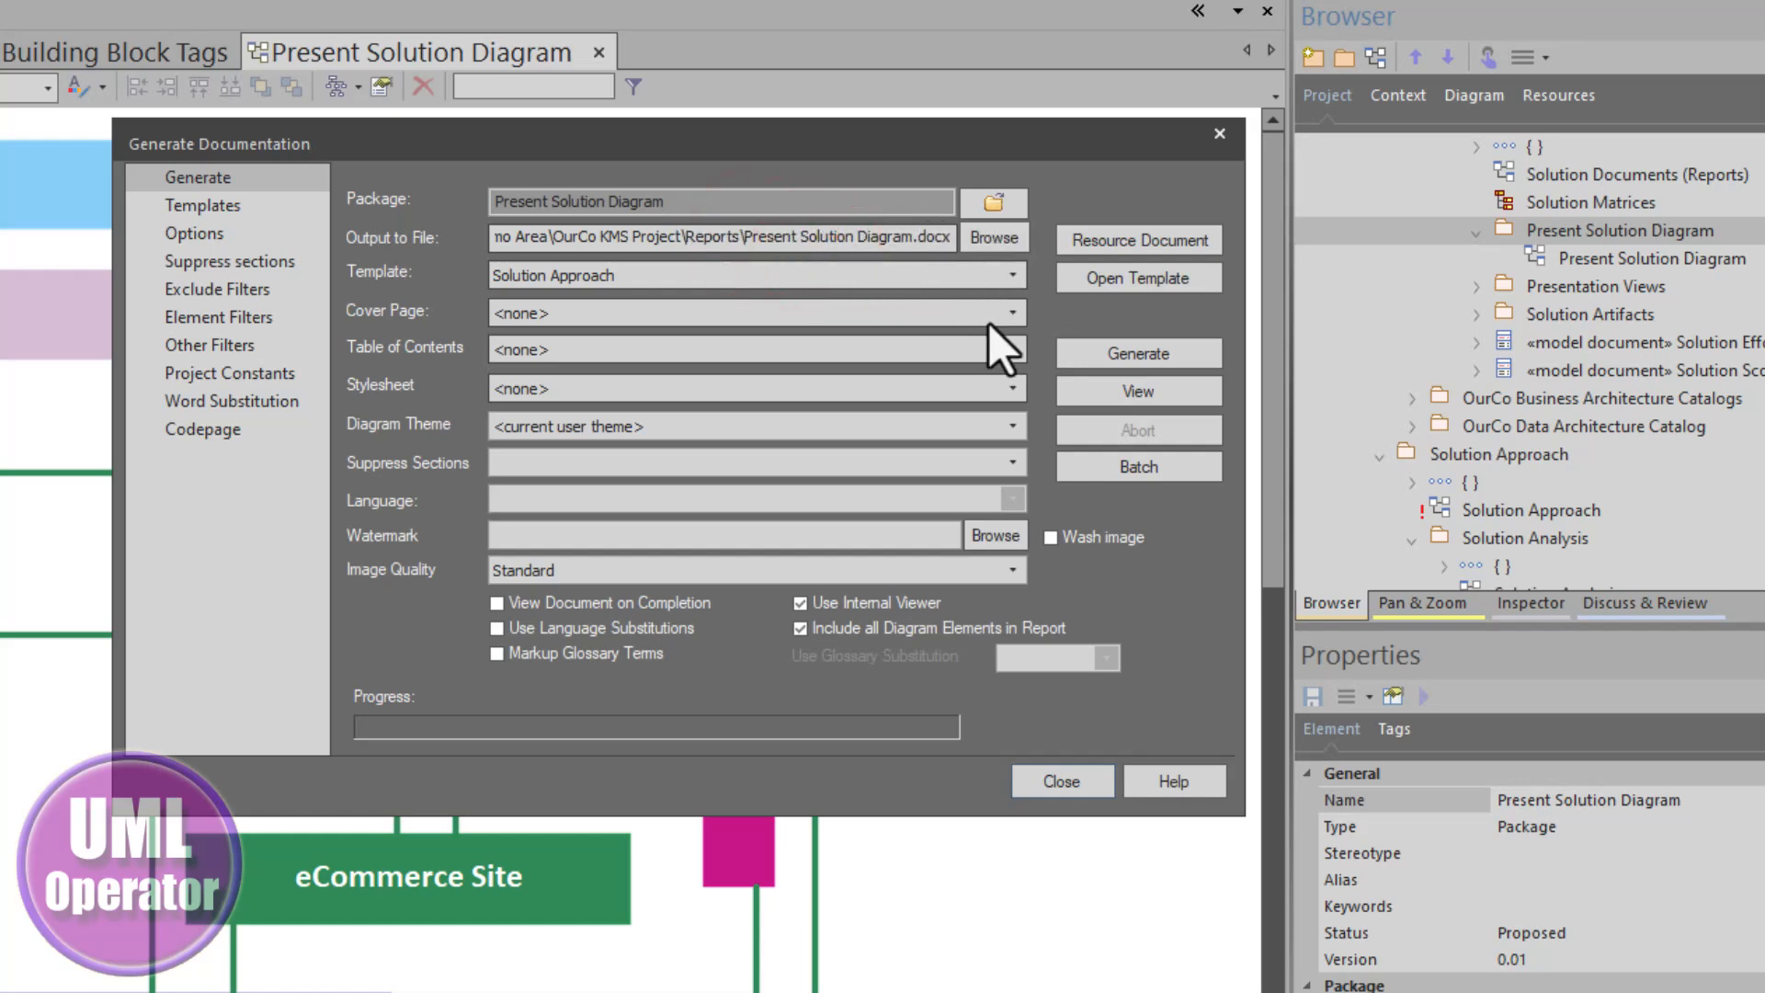
{"action": "left_click", "coordinate": [1144, 355]}
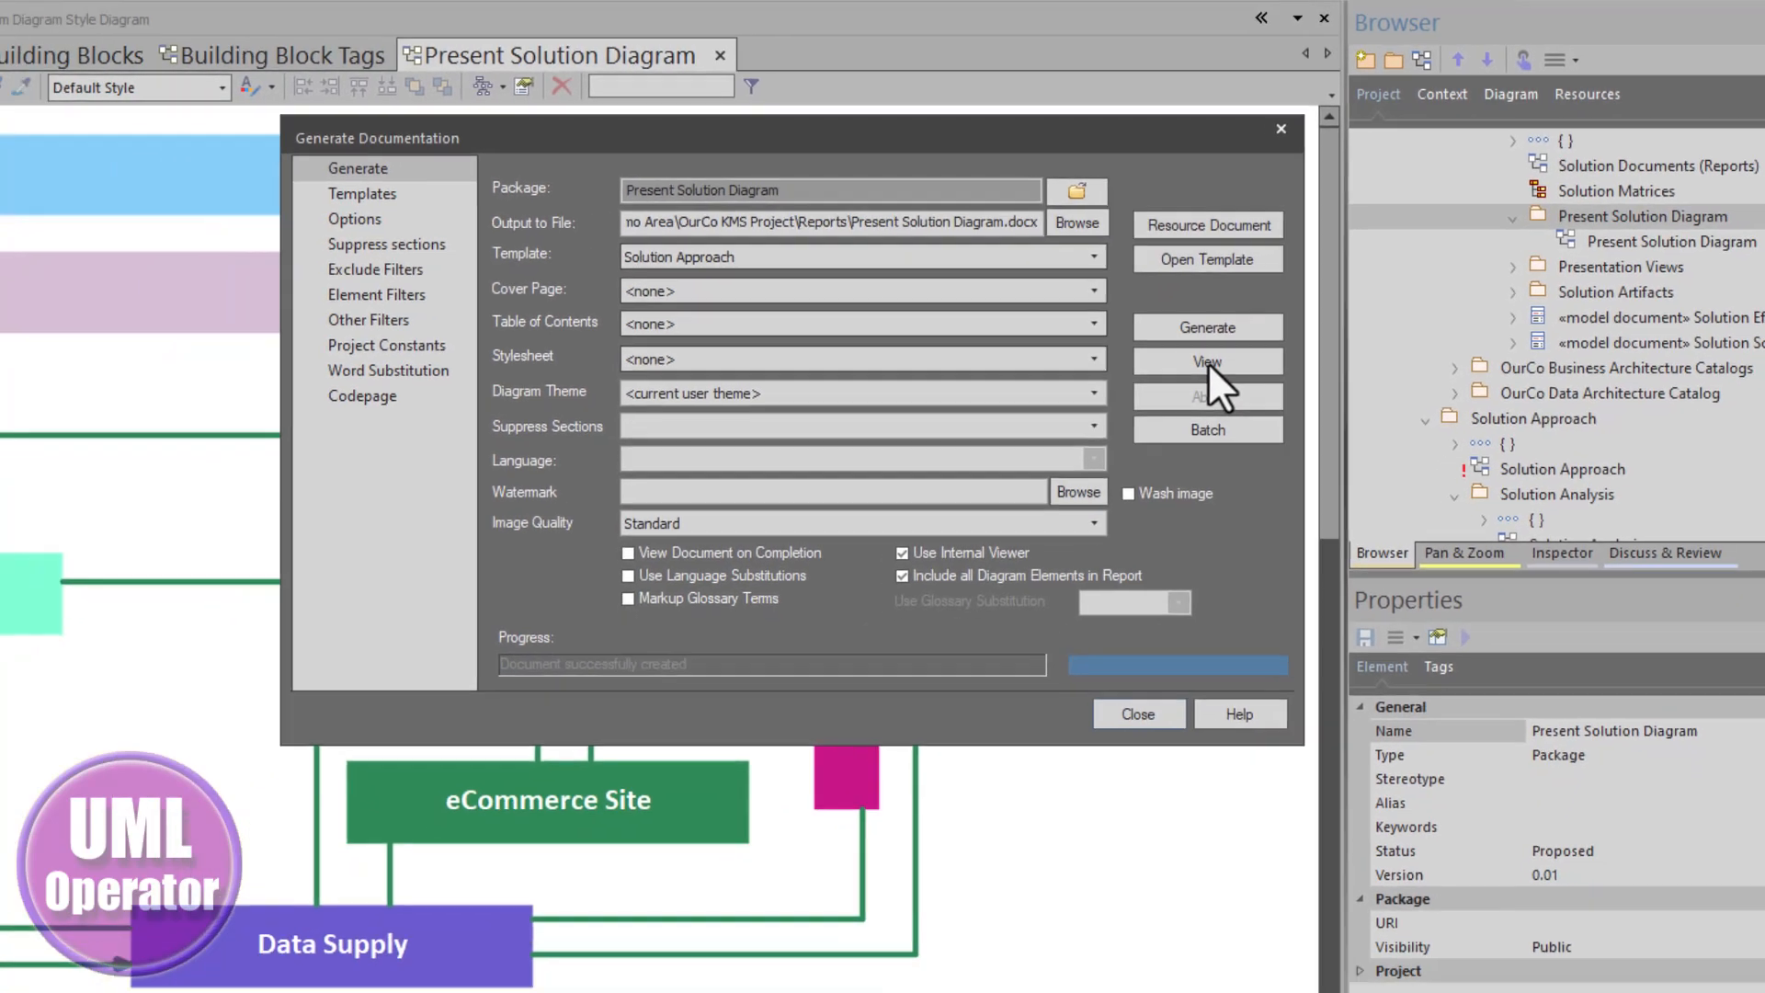
- Open the generated Present Solution Diagram report and review the diagram in it
{"action": "left_click", "coordinate": [1140, 390]}
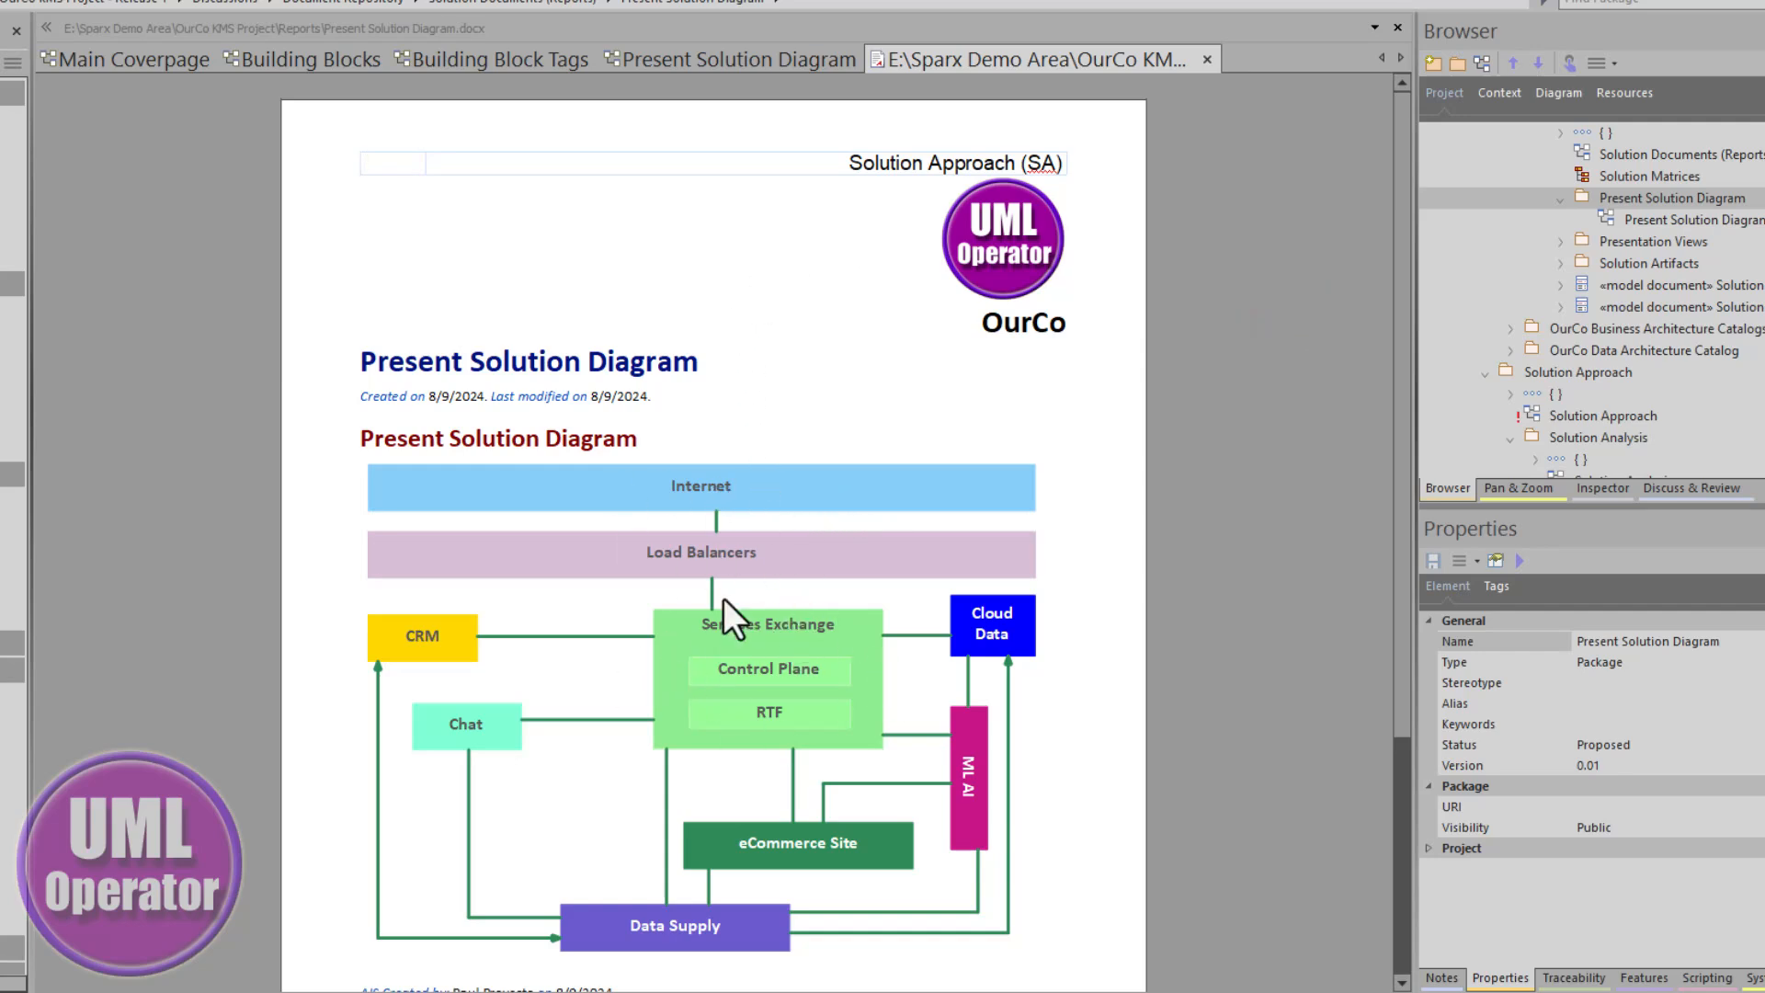
{"action": "scroll", "coordinate": [725, 598], "scroll_direction": "down", "scroll_amount": 4}
{"action": "scroll", "coordinate": [855, 722], "scroll_direction": "up", "scroll_amount": 4}
{"action": "scroll", "coordinate": [814, 735], "scroll_direction": "down", "scroll_amount": 4}
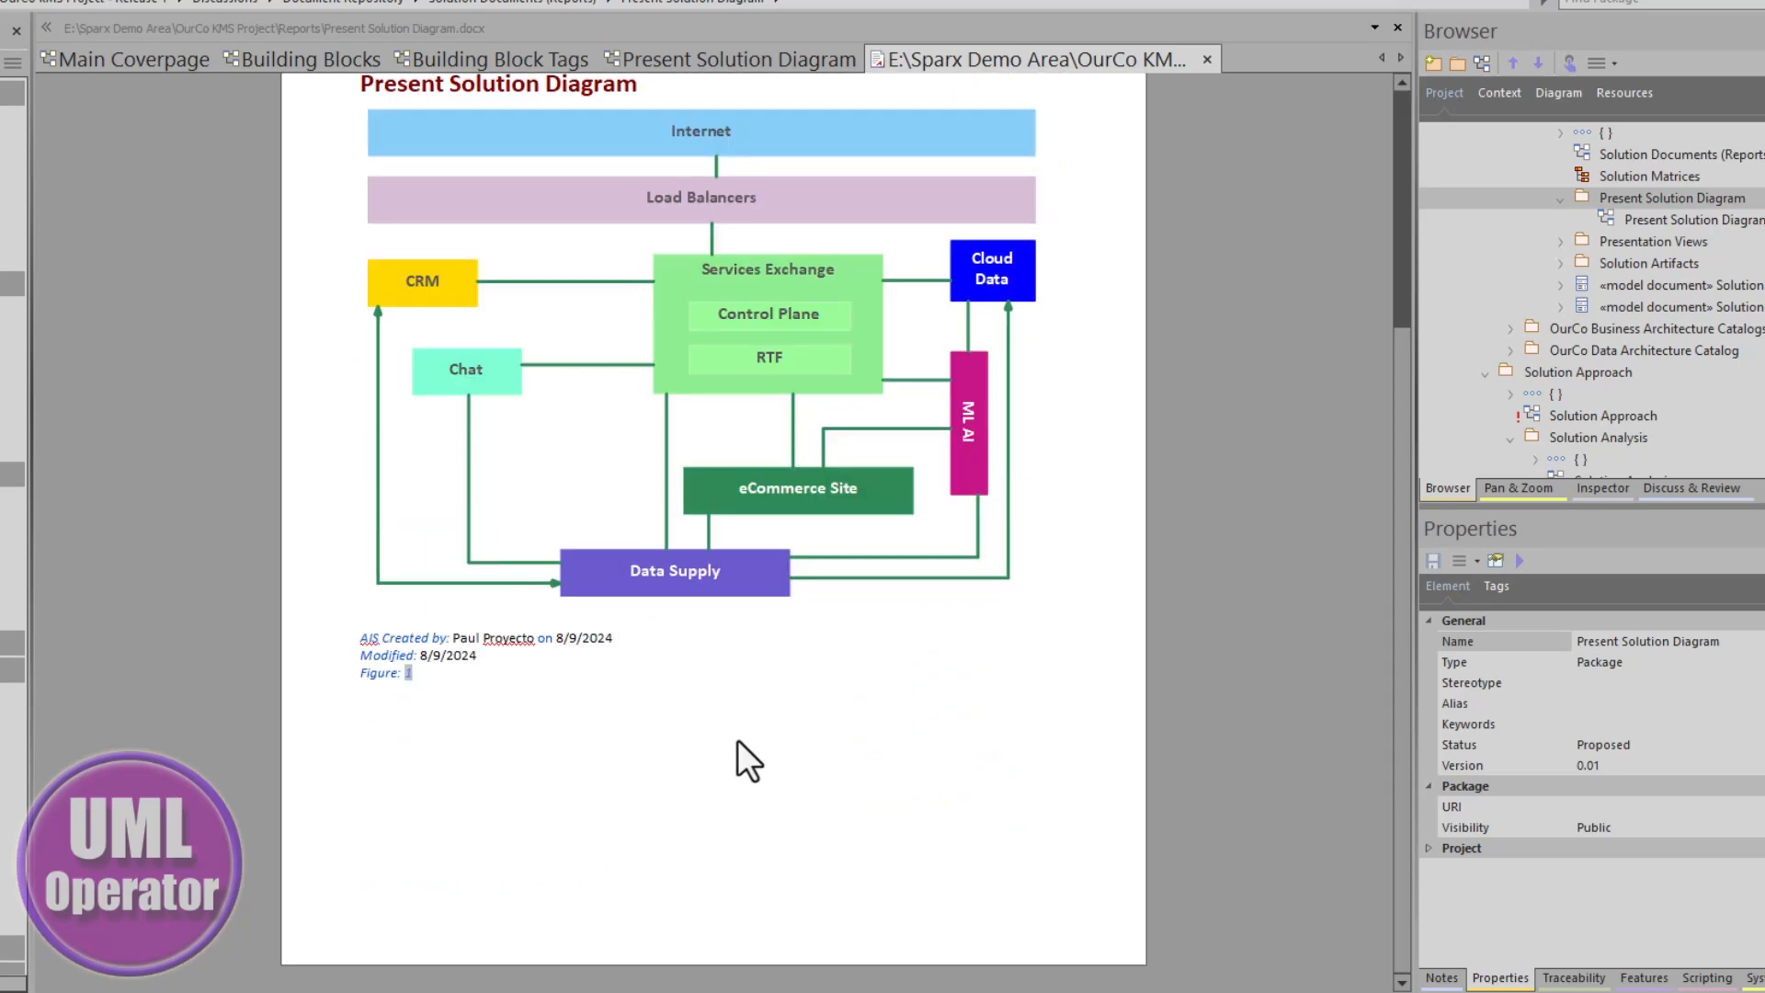
{"action": "scroll", "coordinate": [791, 526], "scroll_direction": "up", "scroll_amount": 2}
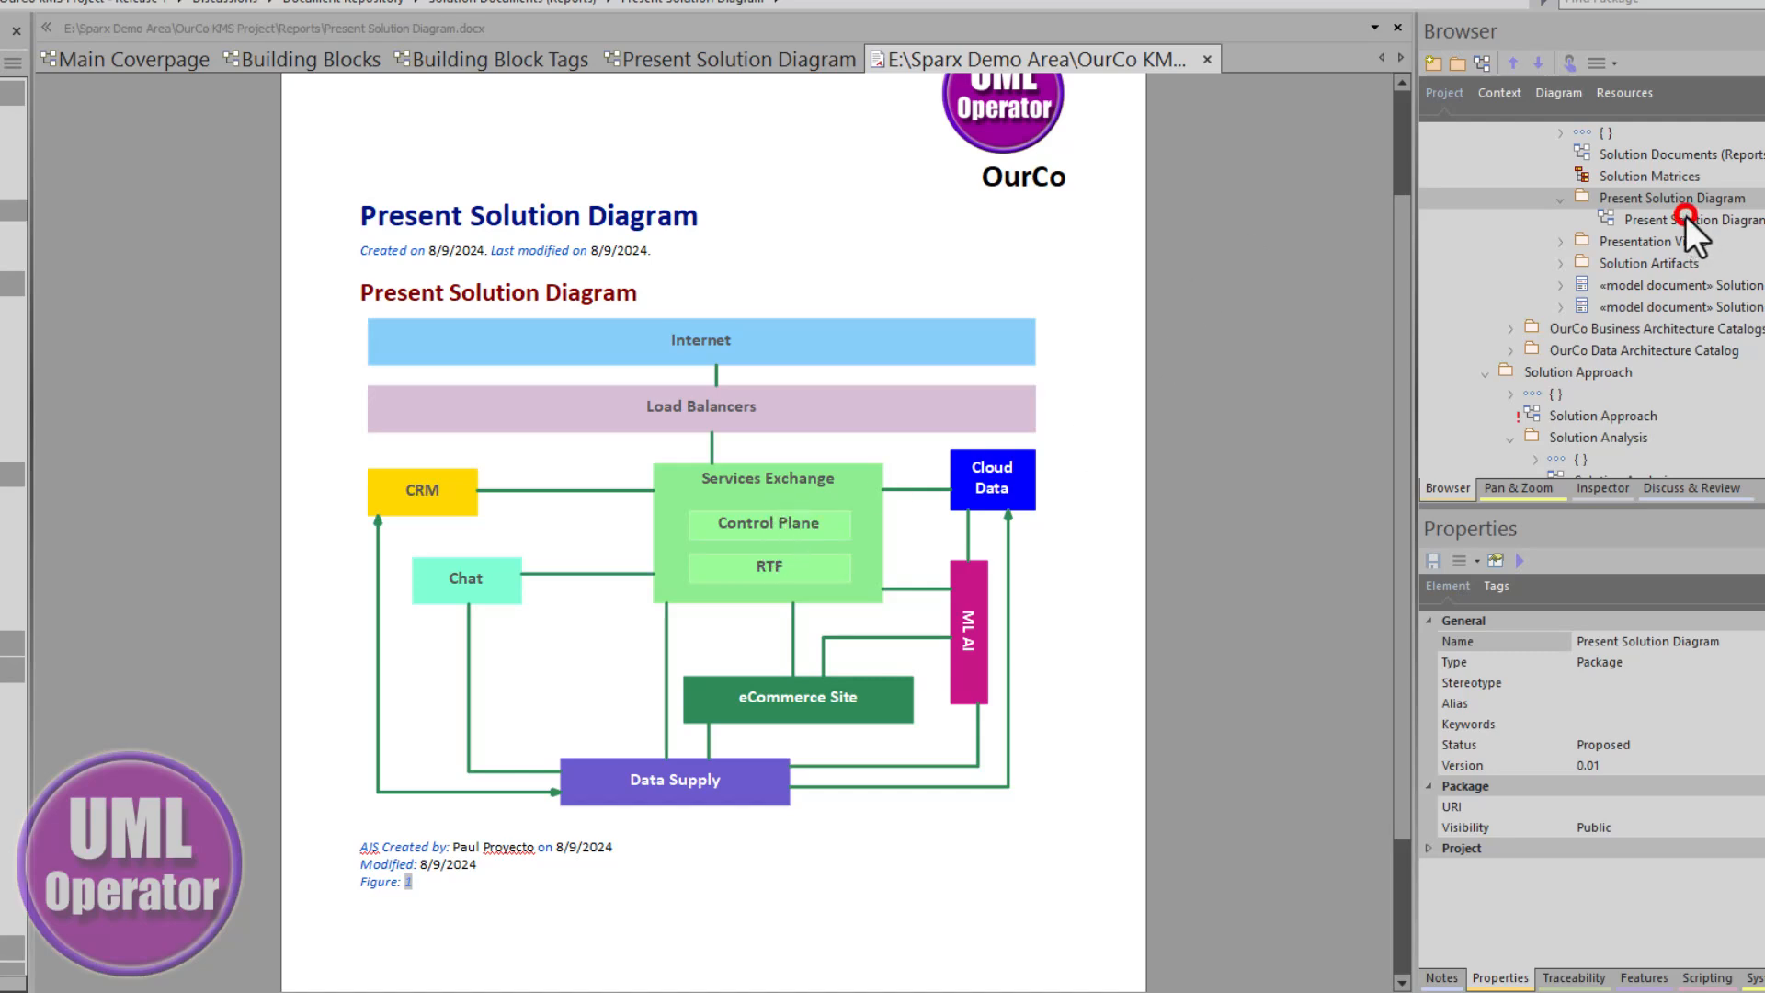
- Open the Building Blocks diagram's properties and enable Exclude image from Documentation
{"action": "left_click_drag", "start_coordinate": [1685, 215], "coordinate": [1607, 219]}
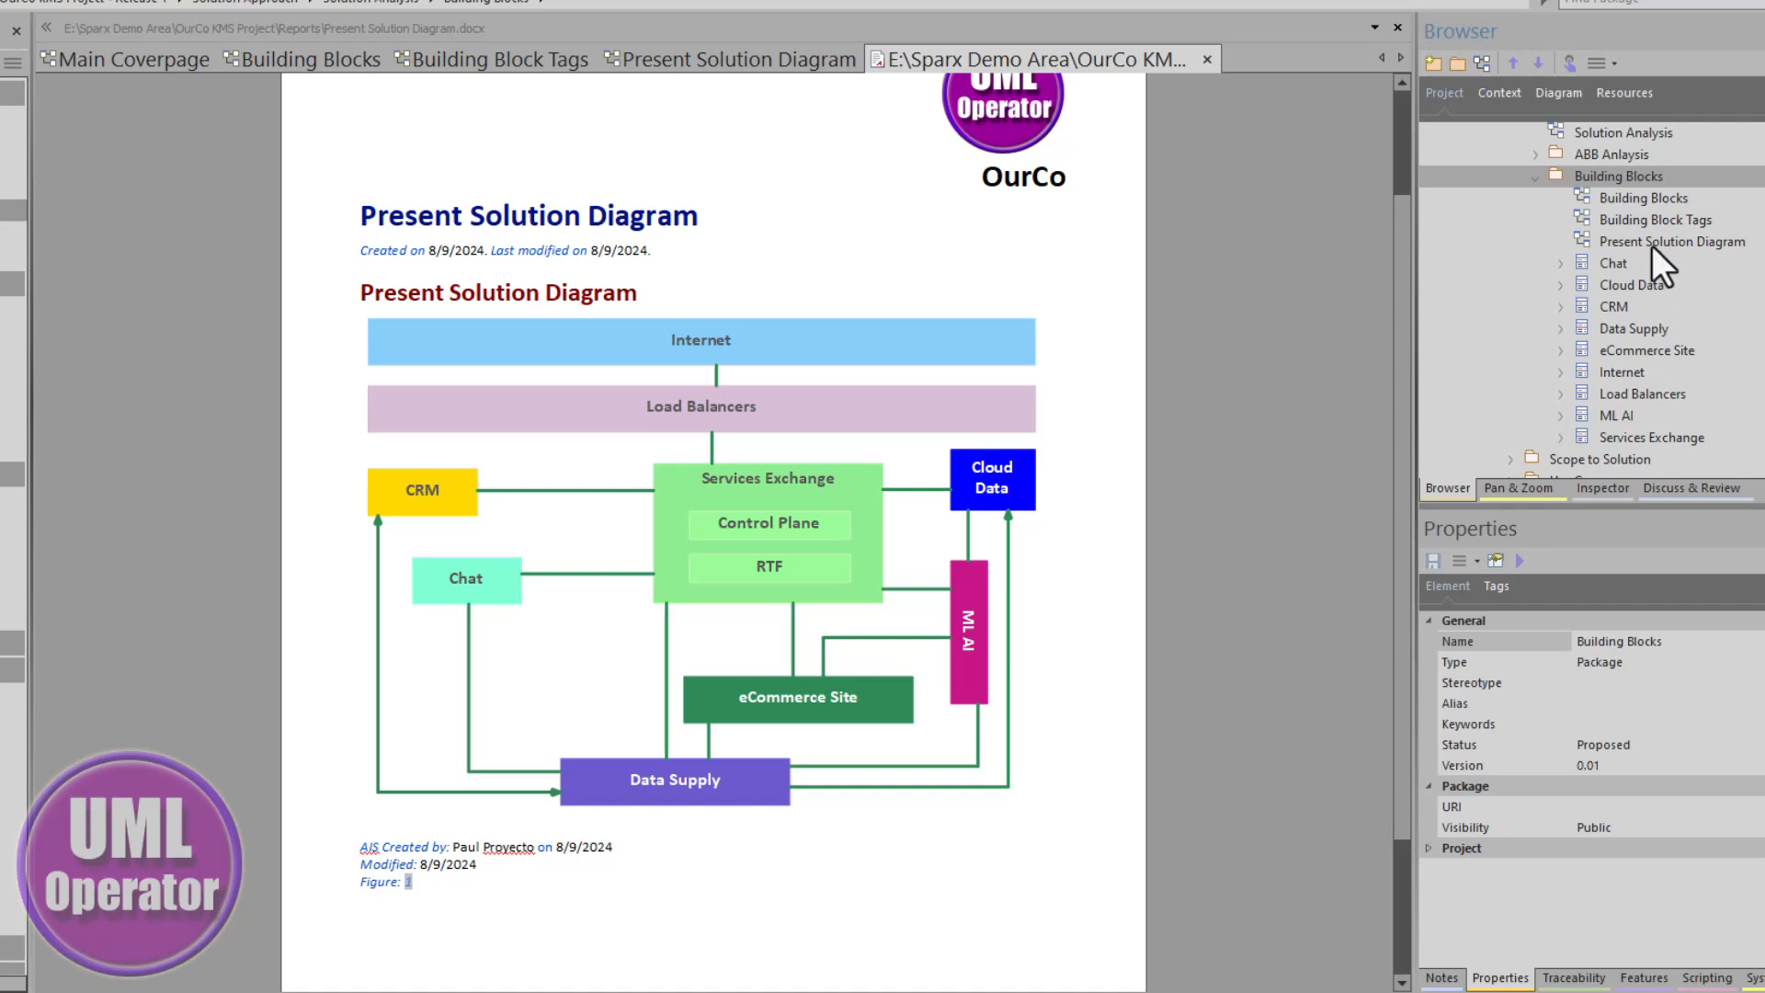
{"action": "left_click", "coordinate": [1652, 241]}
{"action": "left_click", "coordinate": [1636, 202]}
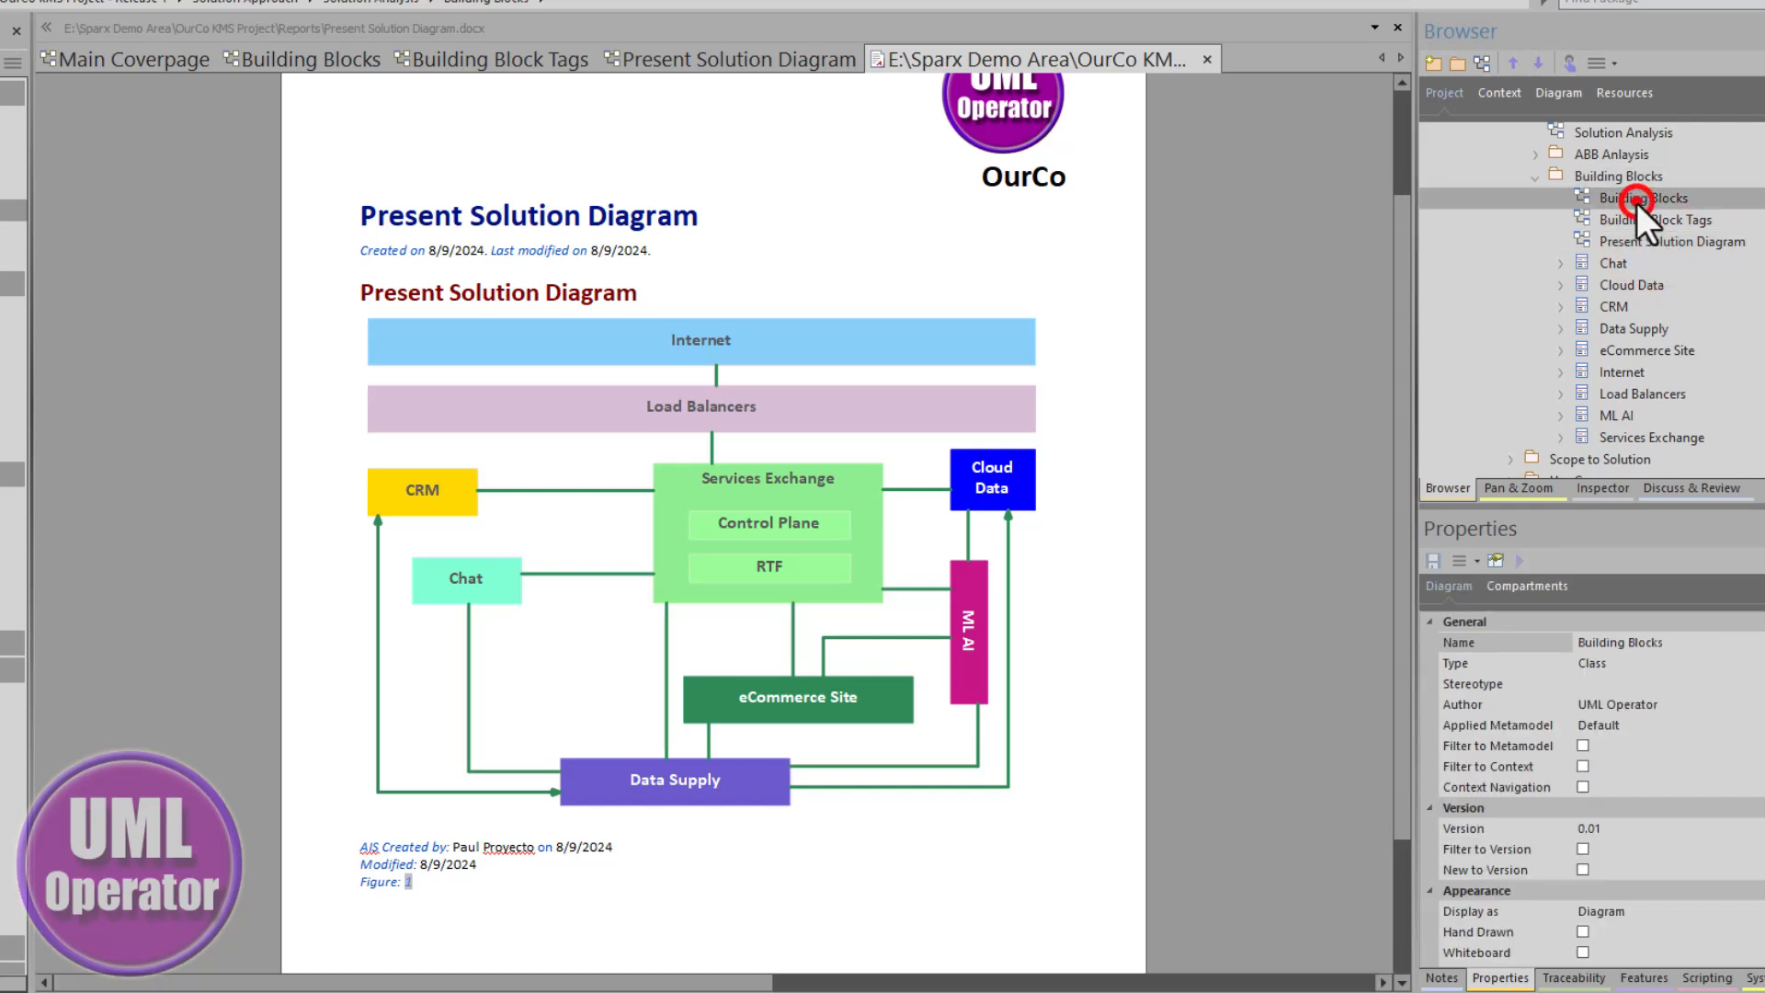
{"action": "double_click", "coordinate": [1636, 202]}
{"action": "left_click", "coordinate": [875, 328]}
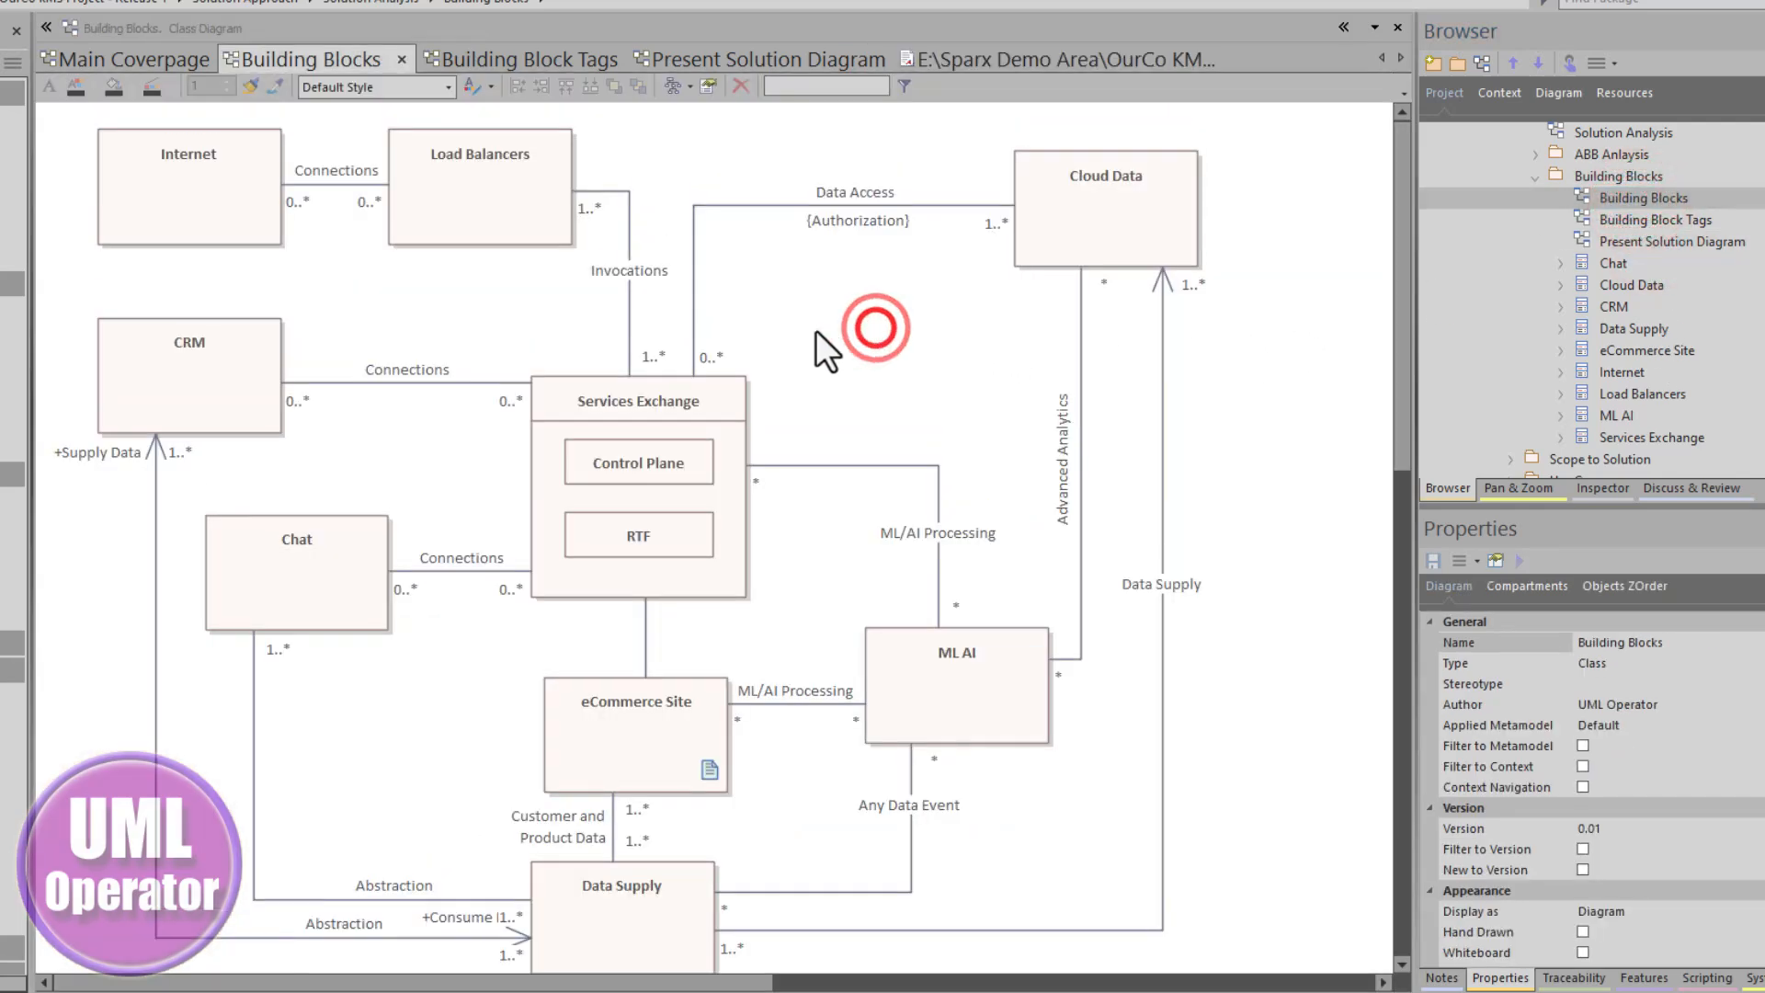
{"action": "left_click", "coordinate": [570, 250]}
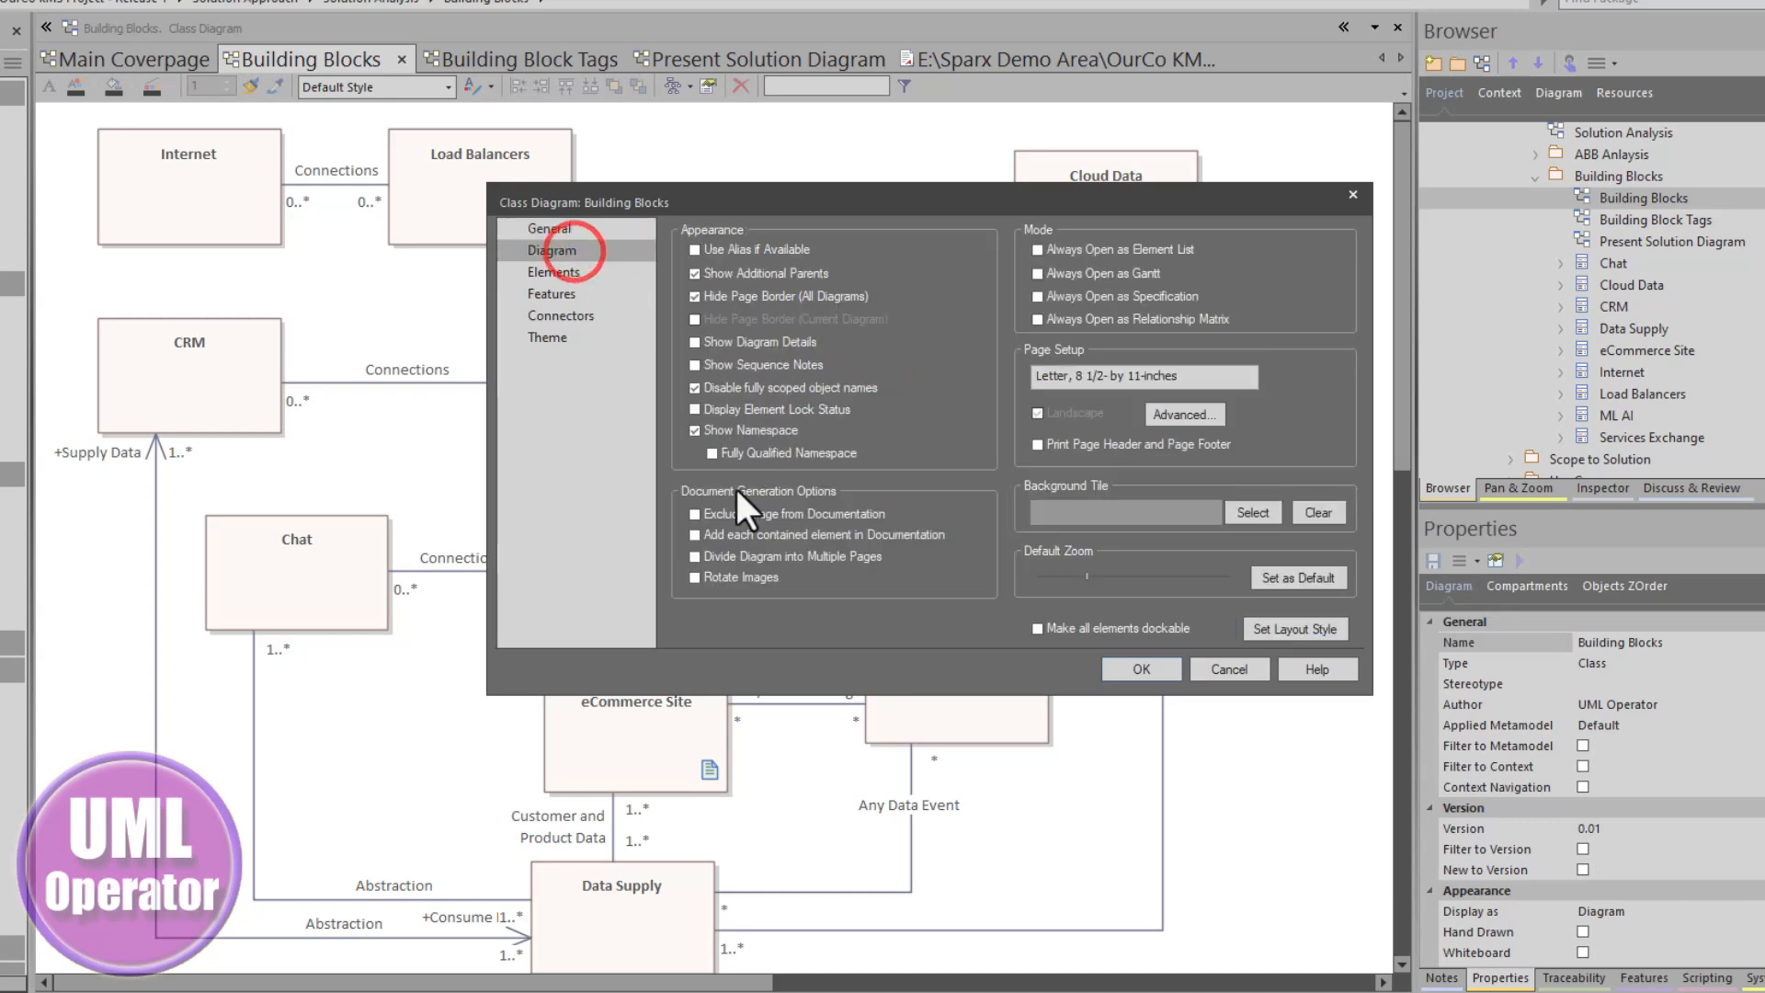
{"action": "left_click", "coordinate": [695, 514]}
{"action": "left_click", "coordinate": [1132, 669]}
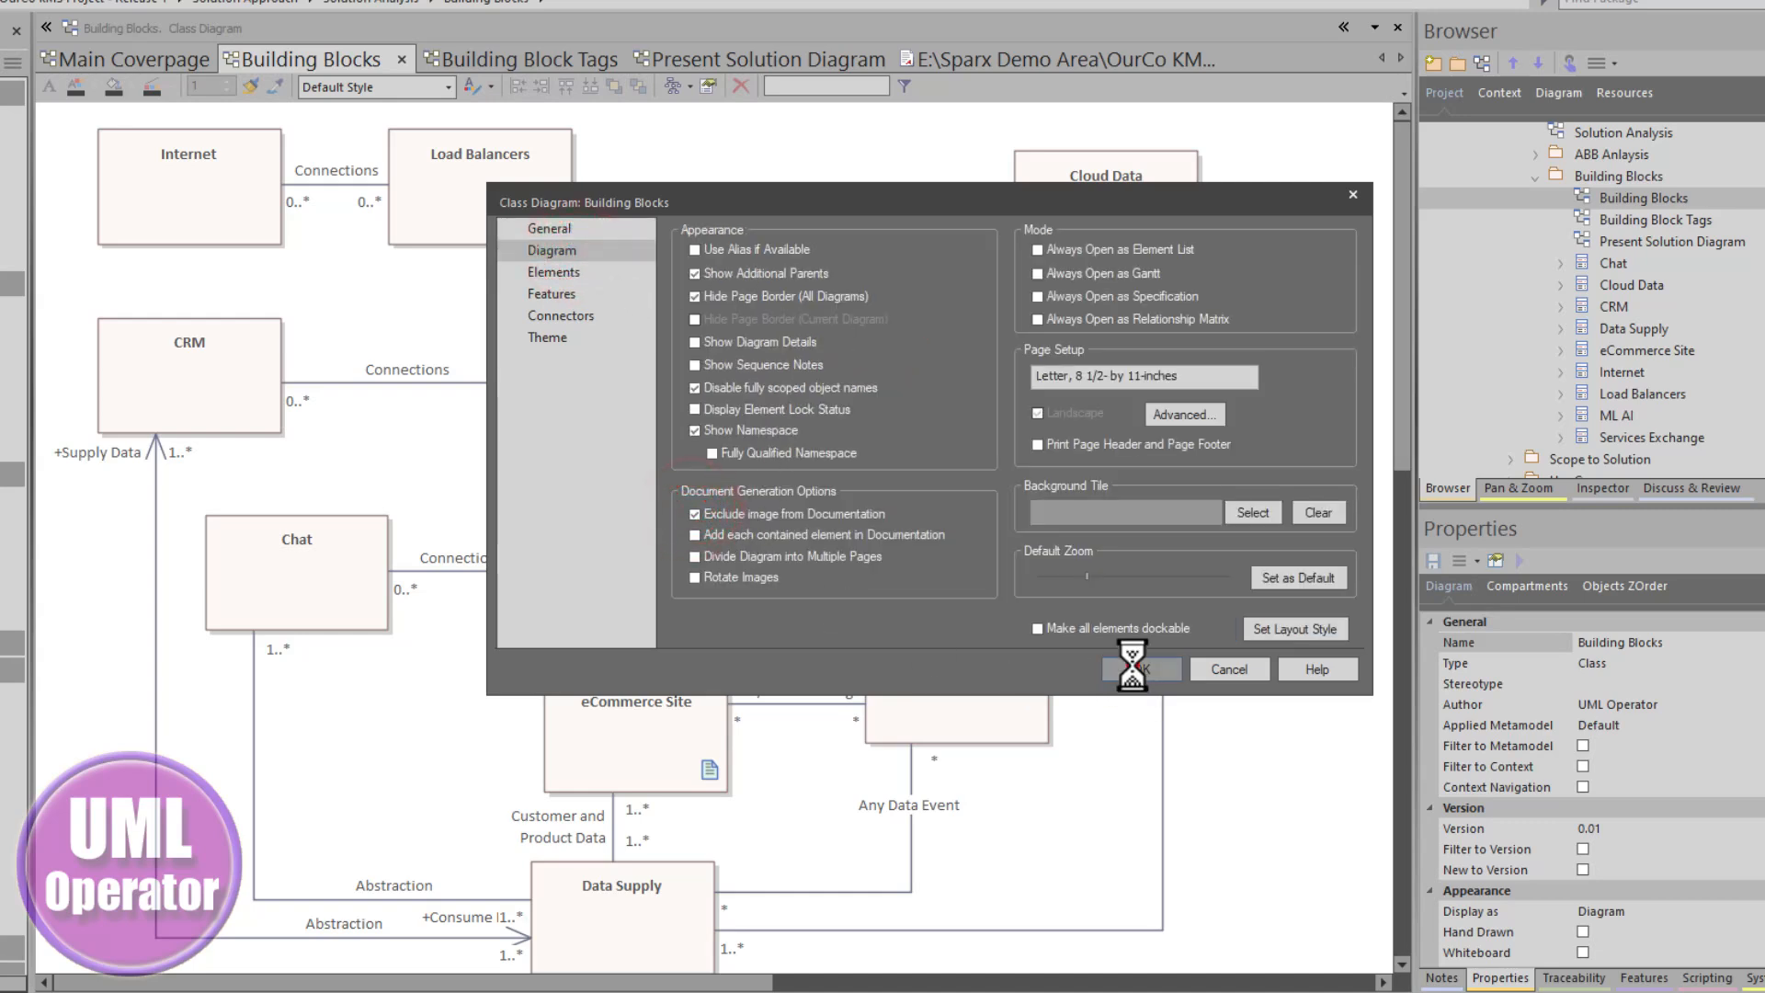
- Open the Present Solution Diagram's properties to review its document generation options, then cancel
{"action": "double_click", "coordinate": [1616, 241]}
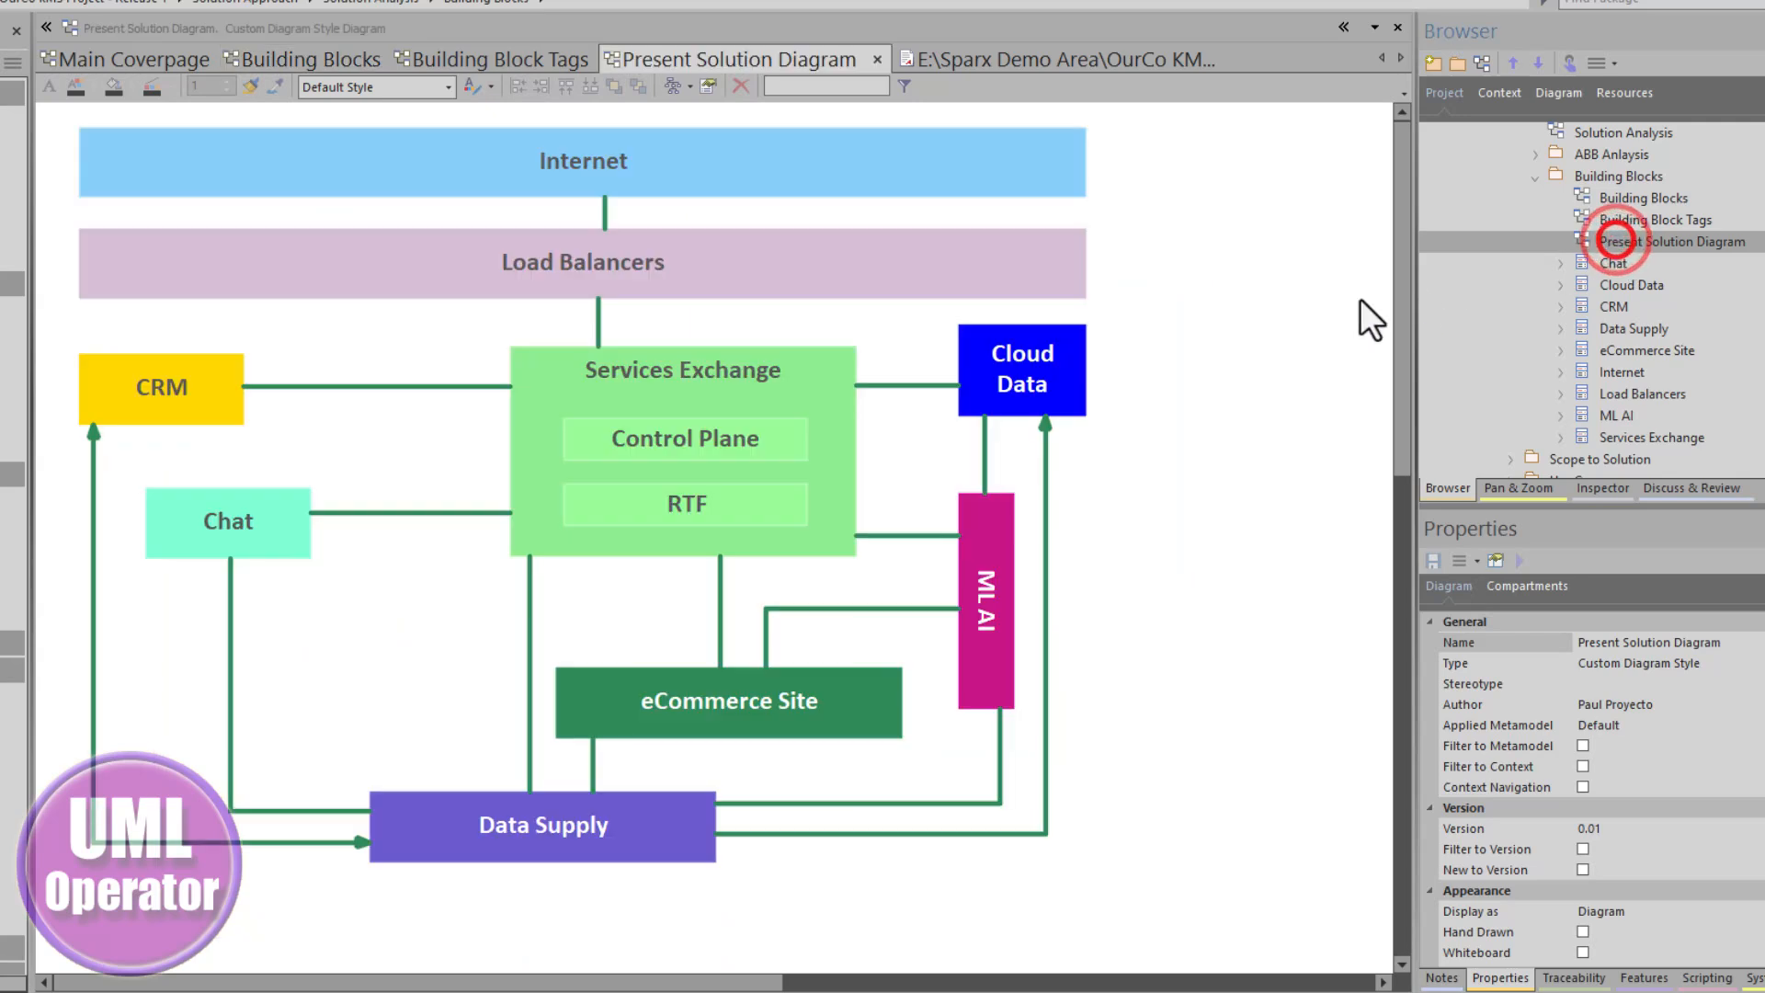
{"action": "double_click", "coordinate": [1140, 347]}
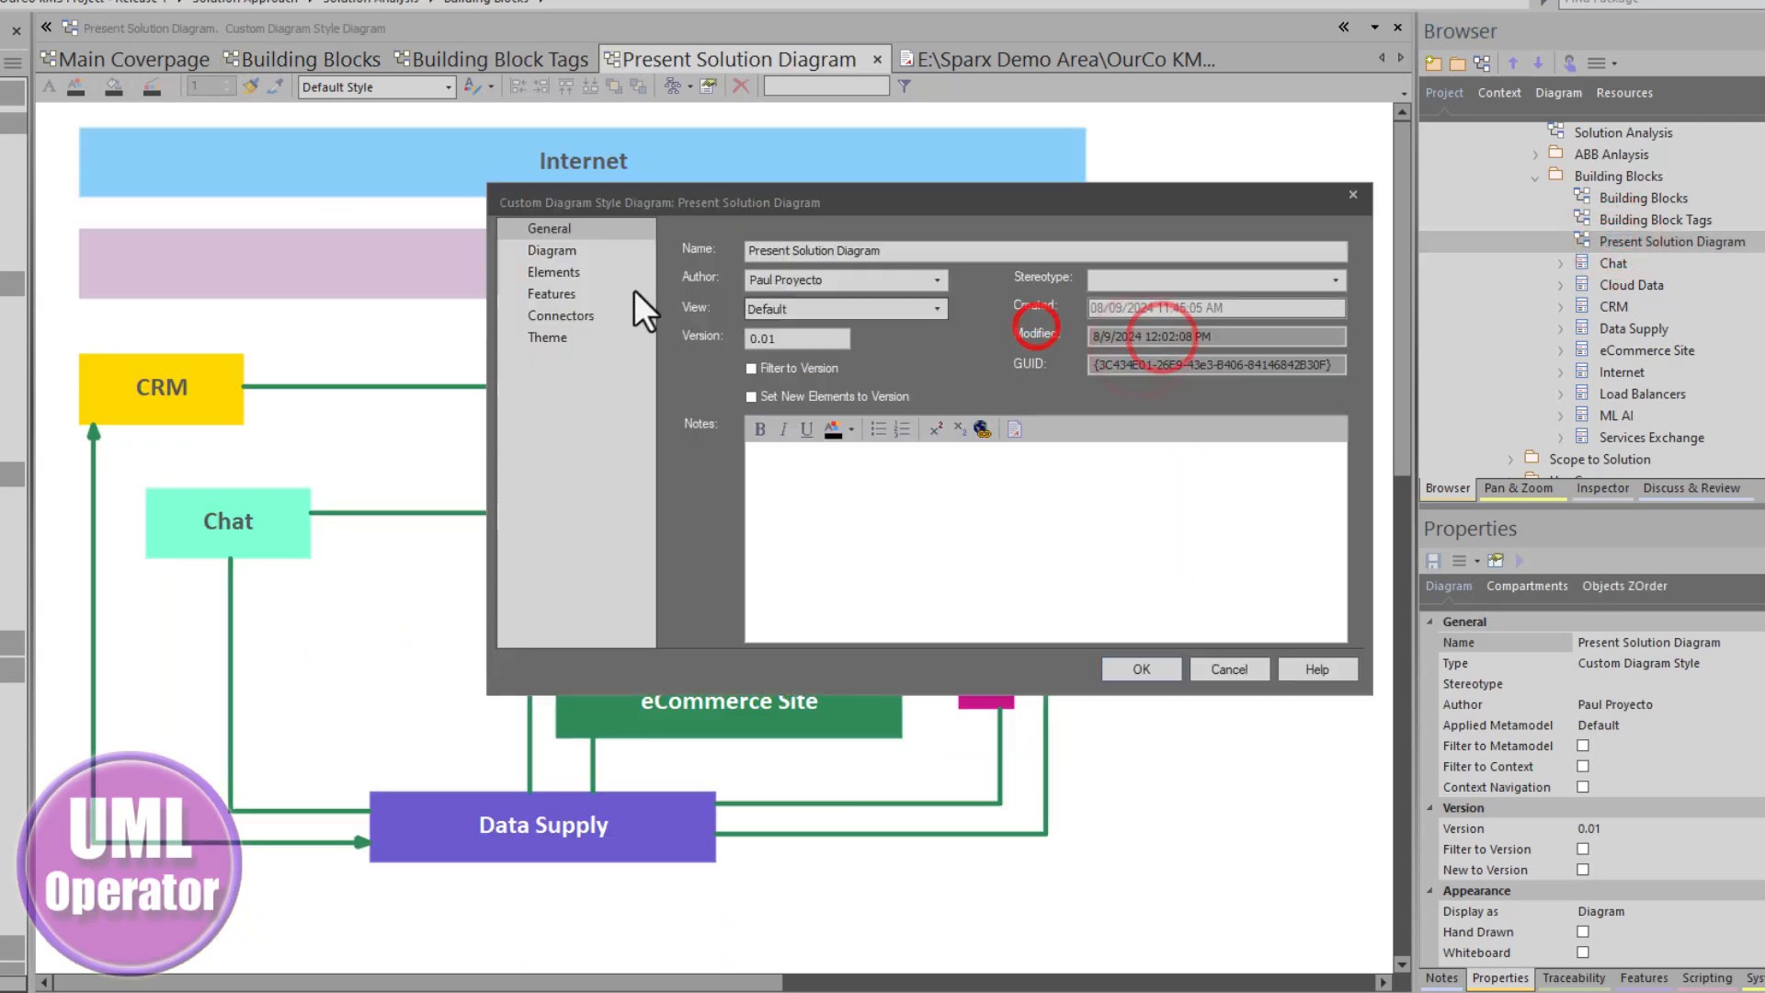
{"action": "left_click", "coordinate": [545, 250]}
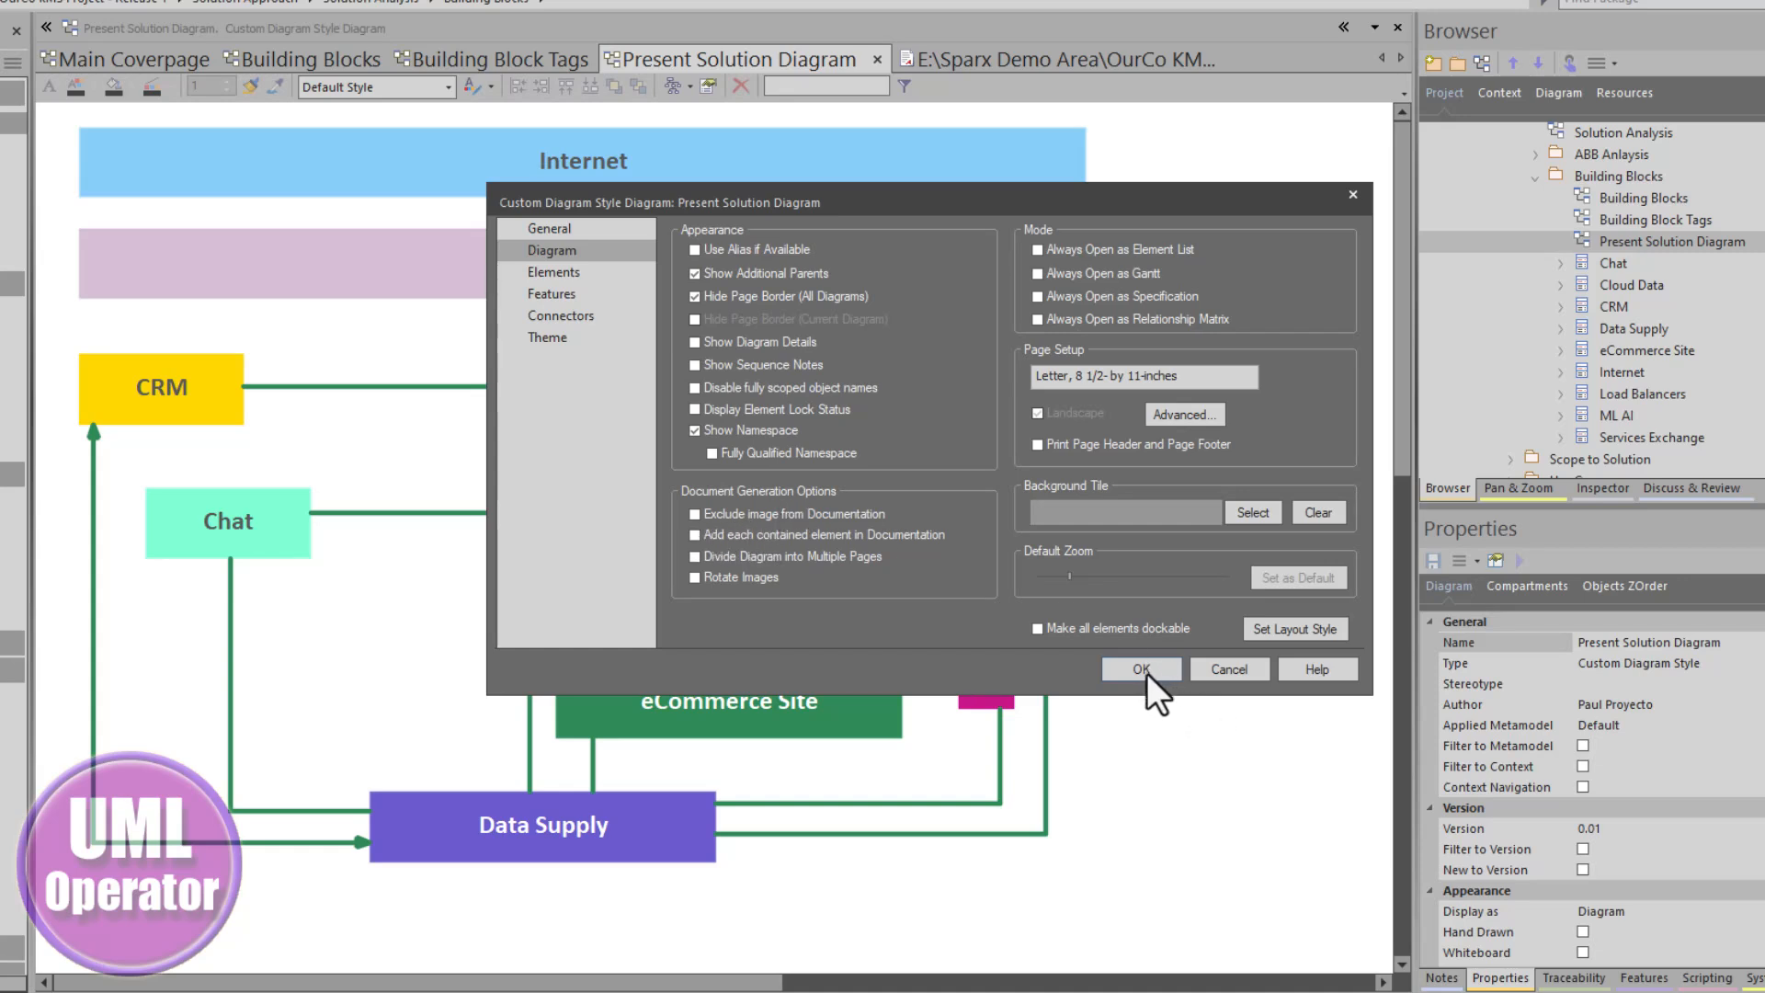
{"action": "left_click", "coordinate": [1228, 670]}
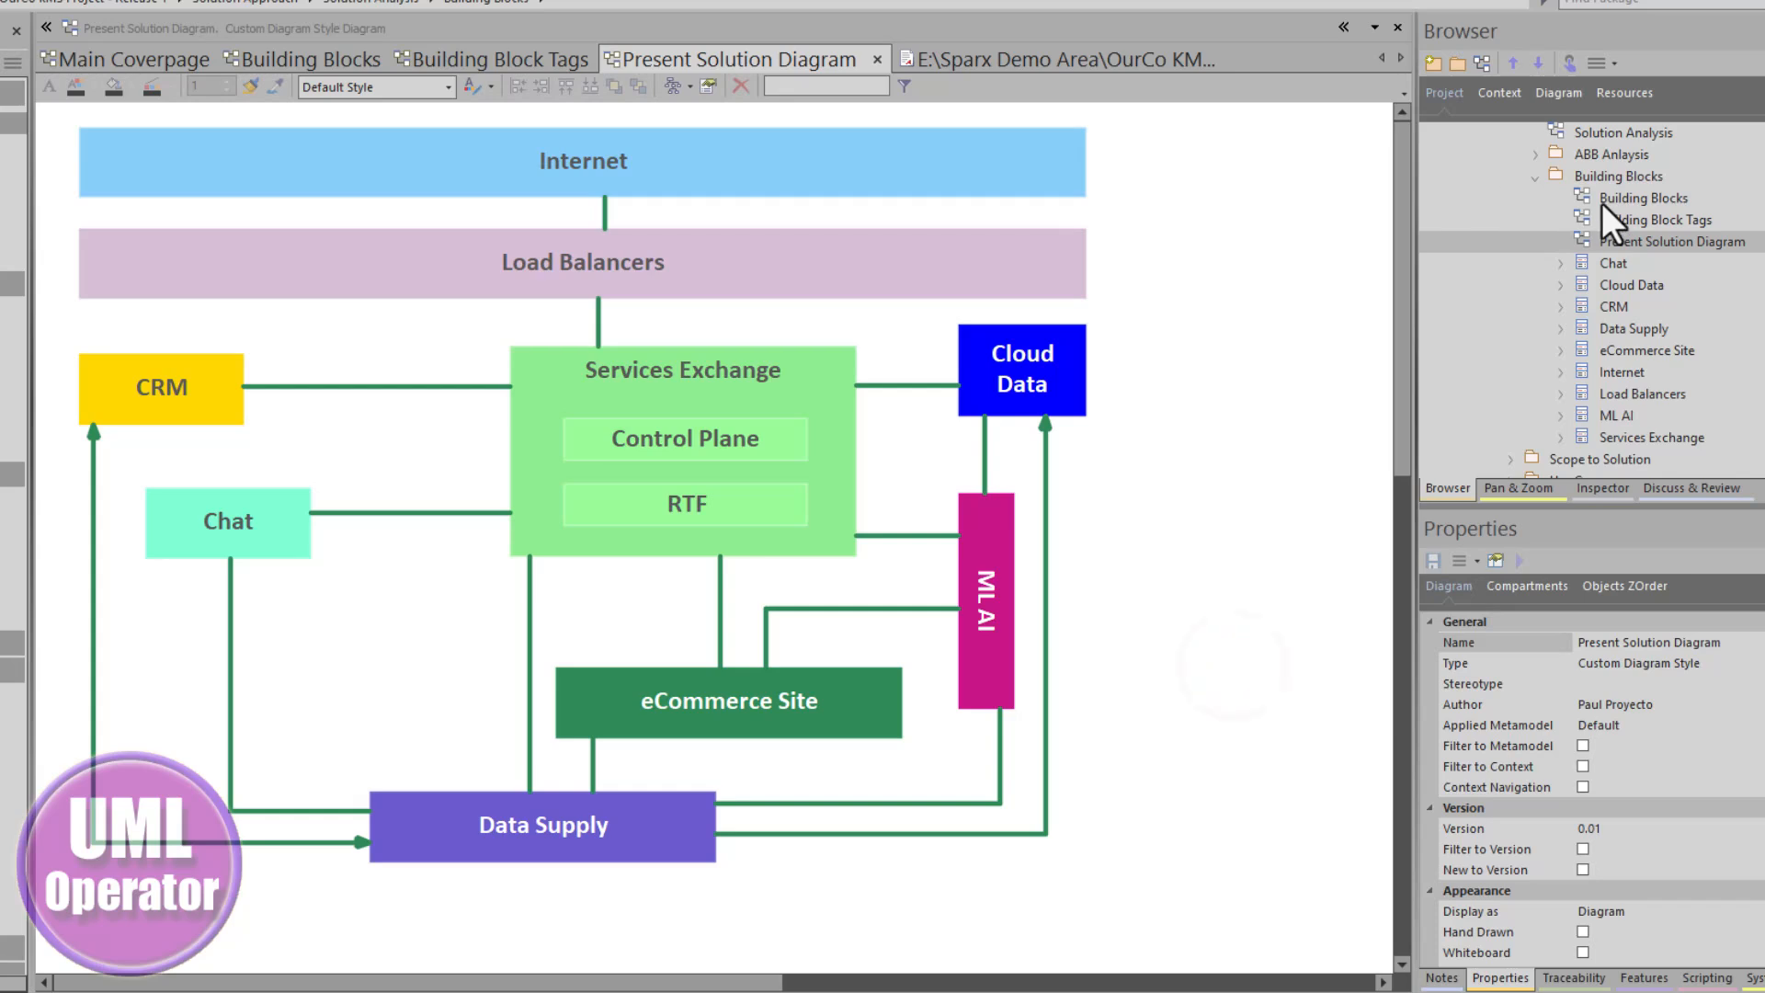
- Generate documentation for the Building Blocks package with the Solution Approach template to Building Blocks.docx
{"action": "left_click", "coordinate": [1611, 177]}
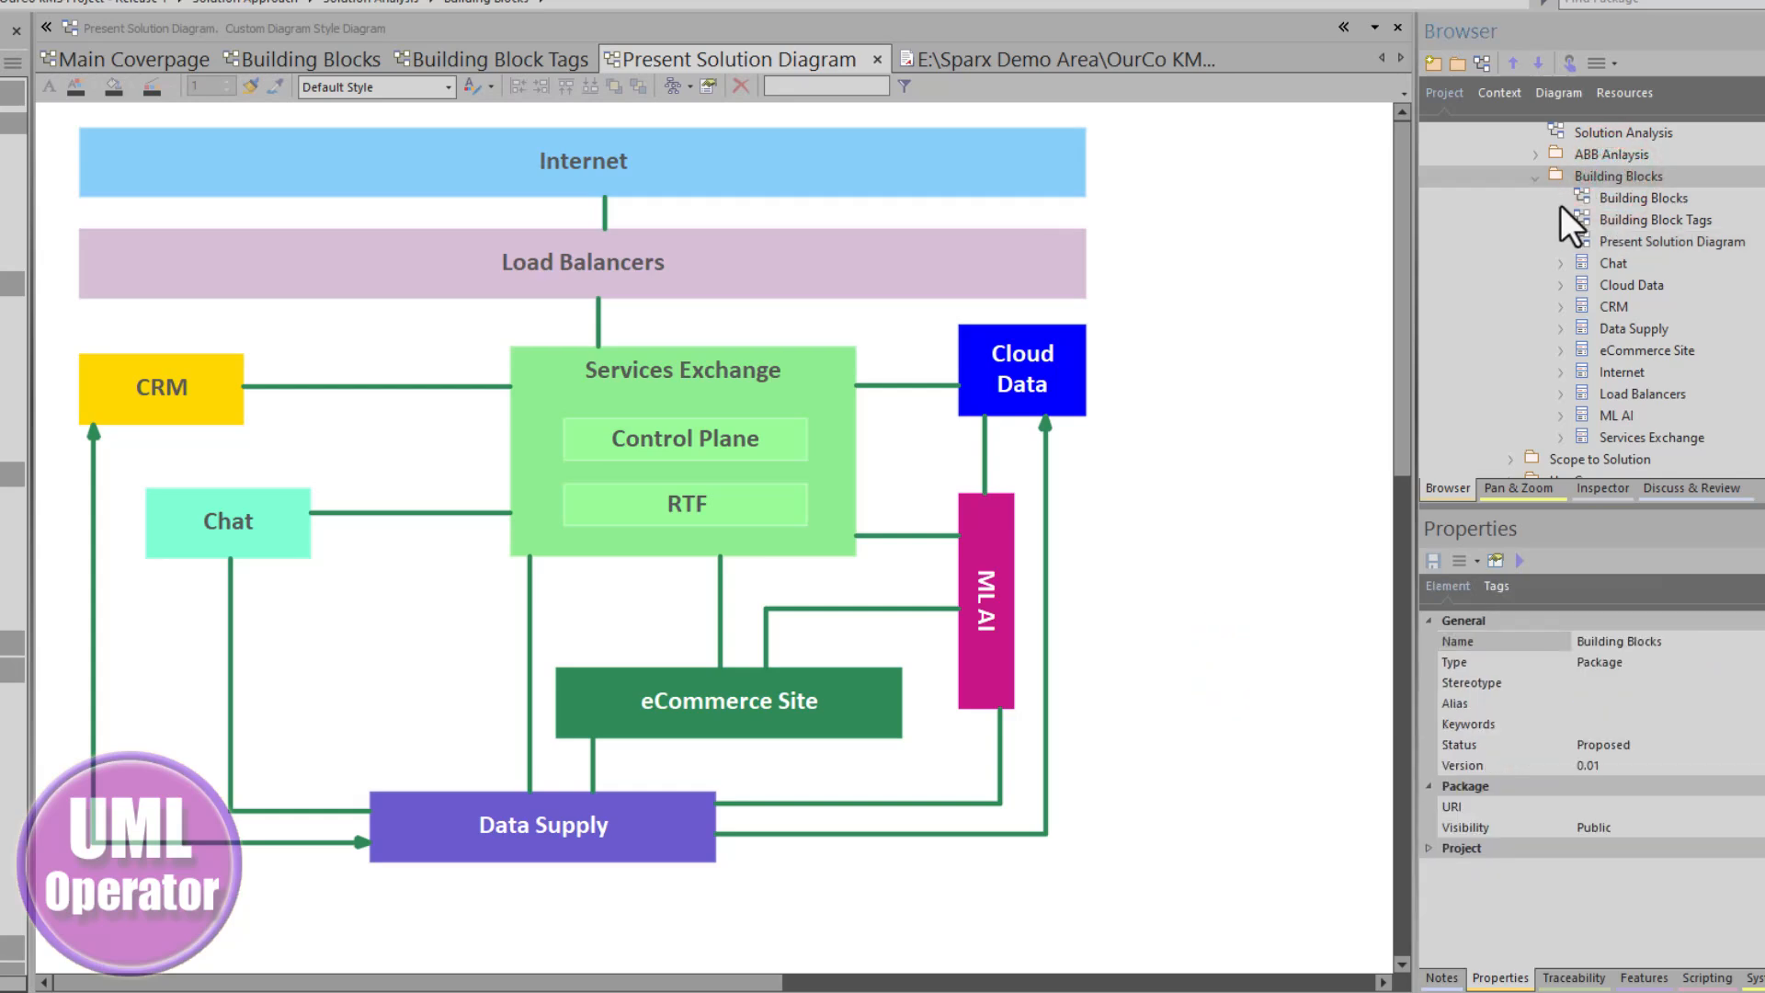
{"action": "key", "text": "F8"}
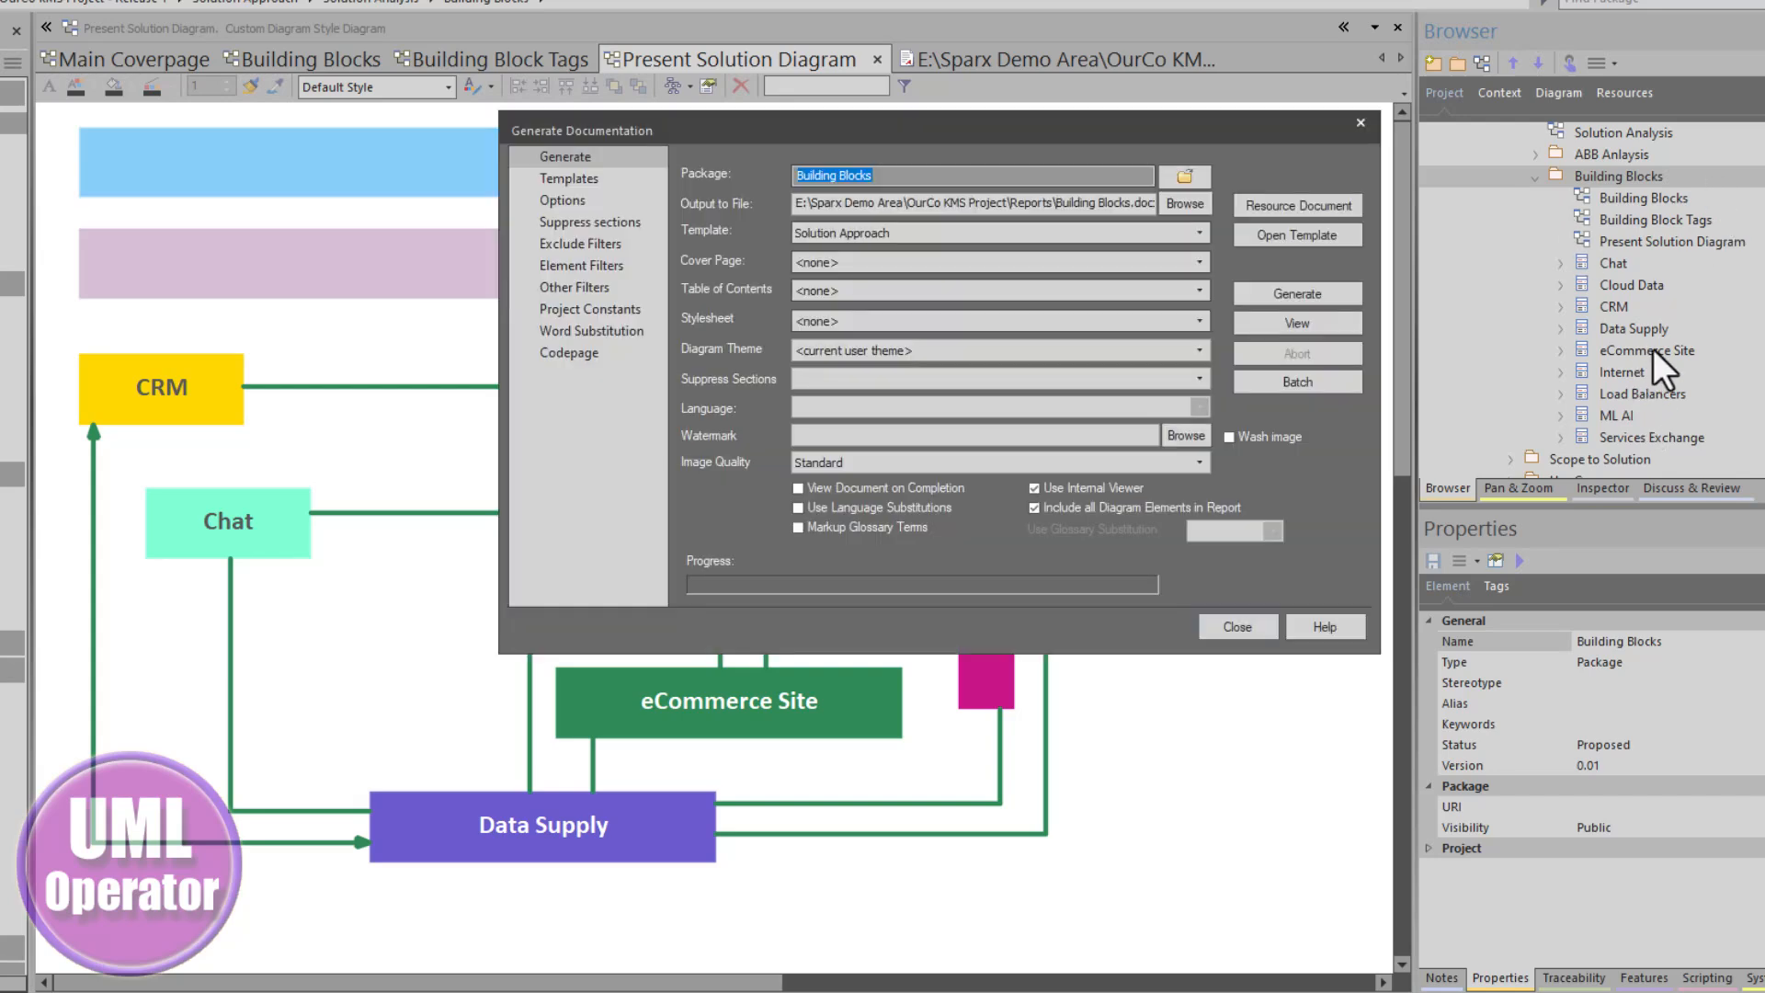
{"action": "left_click", "coordinate": [842, 237]}
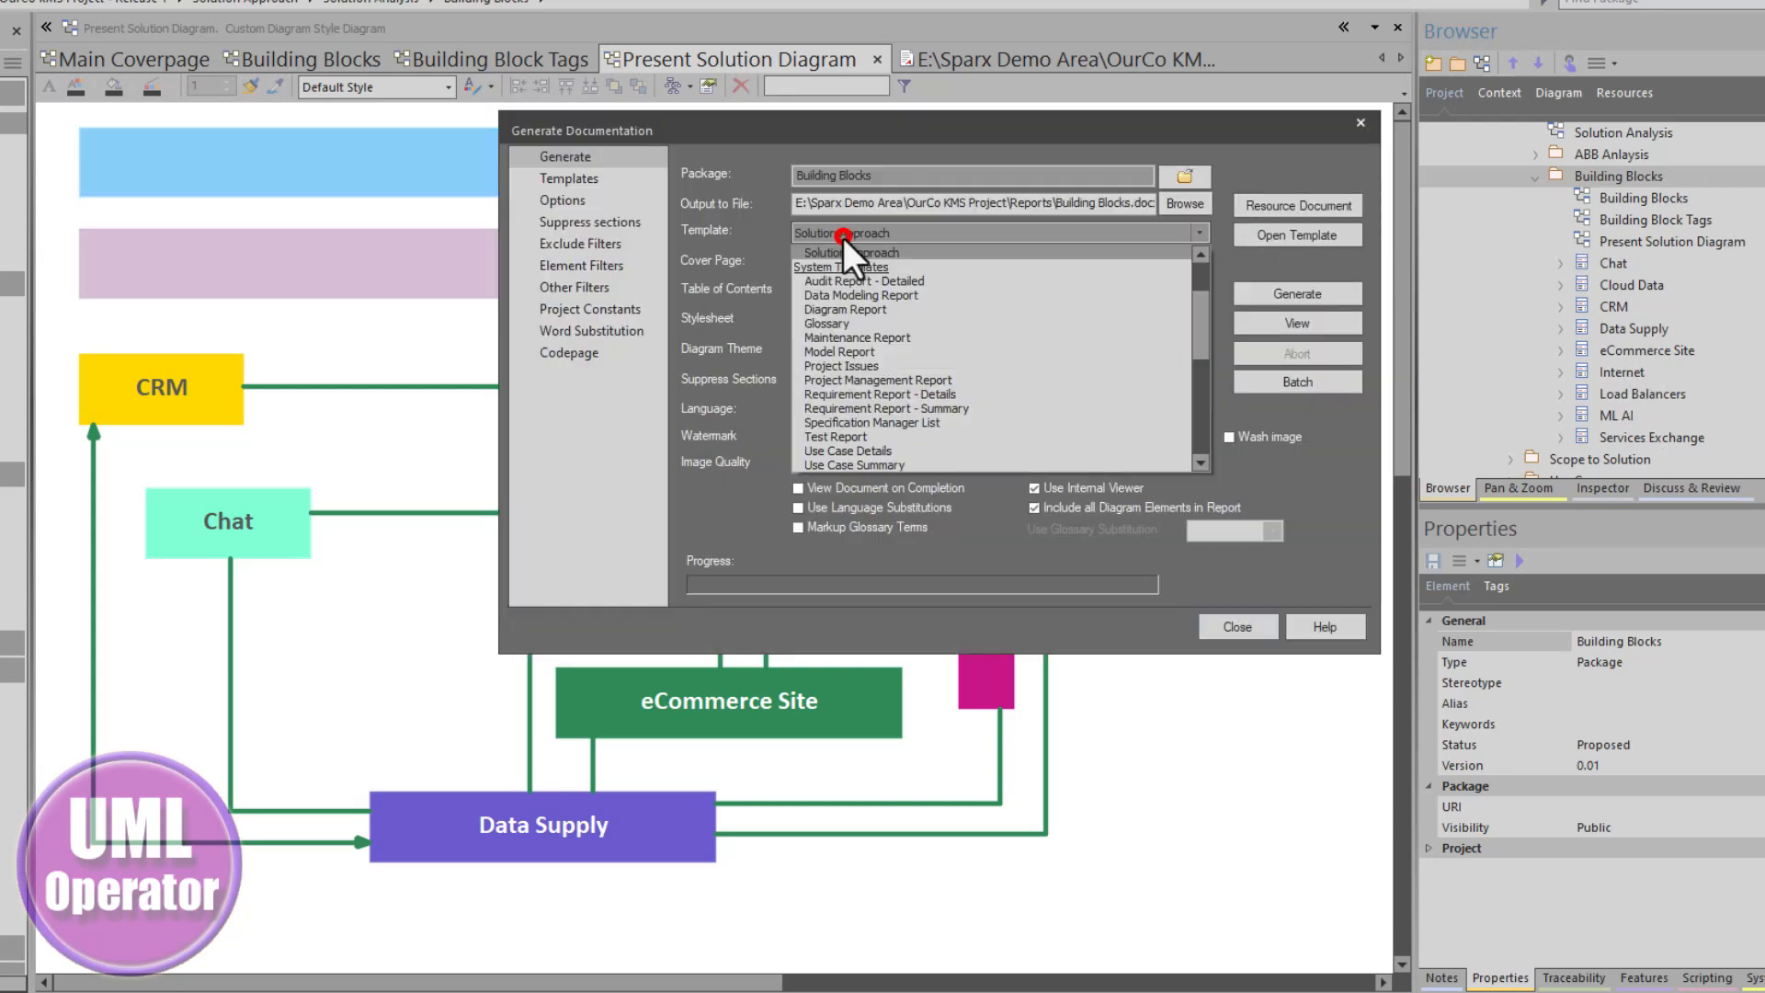
{"action": "left_click", "coordinate": [842, 237]}
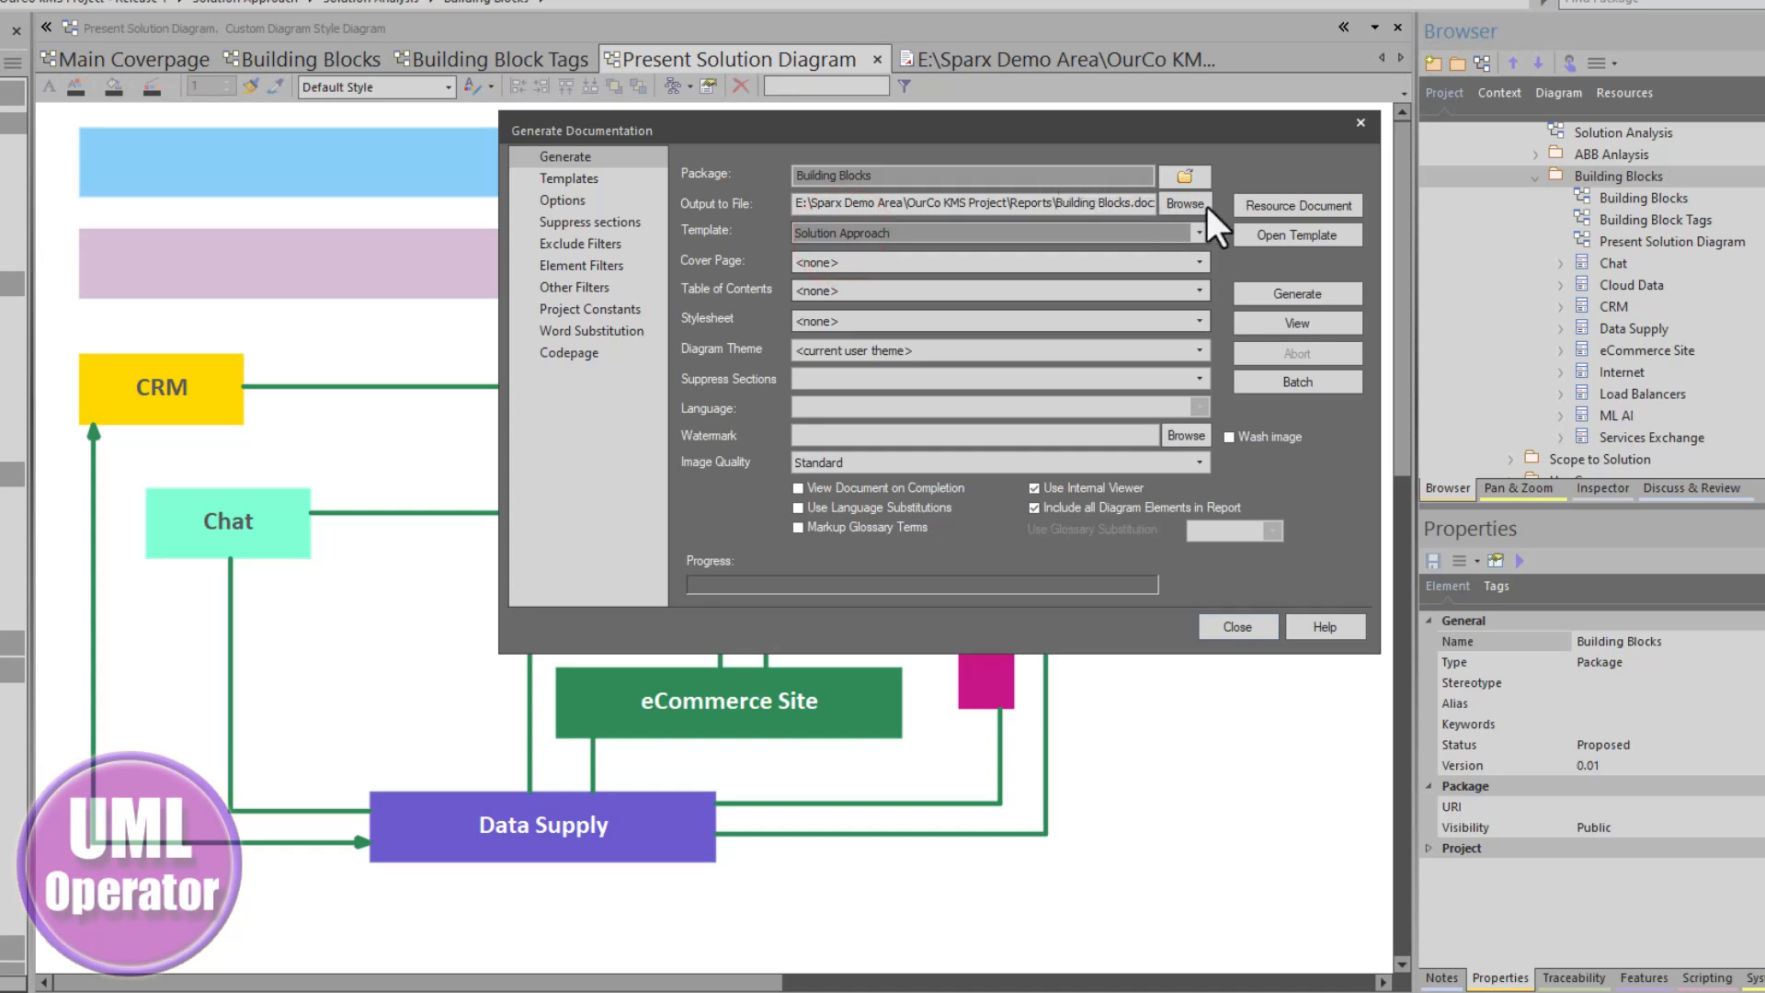
{"action": "left_click", "coordinate": [1298, 294]}
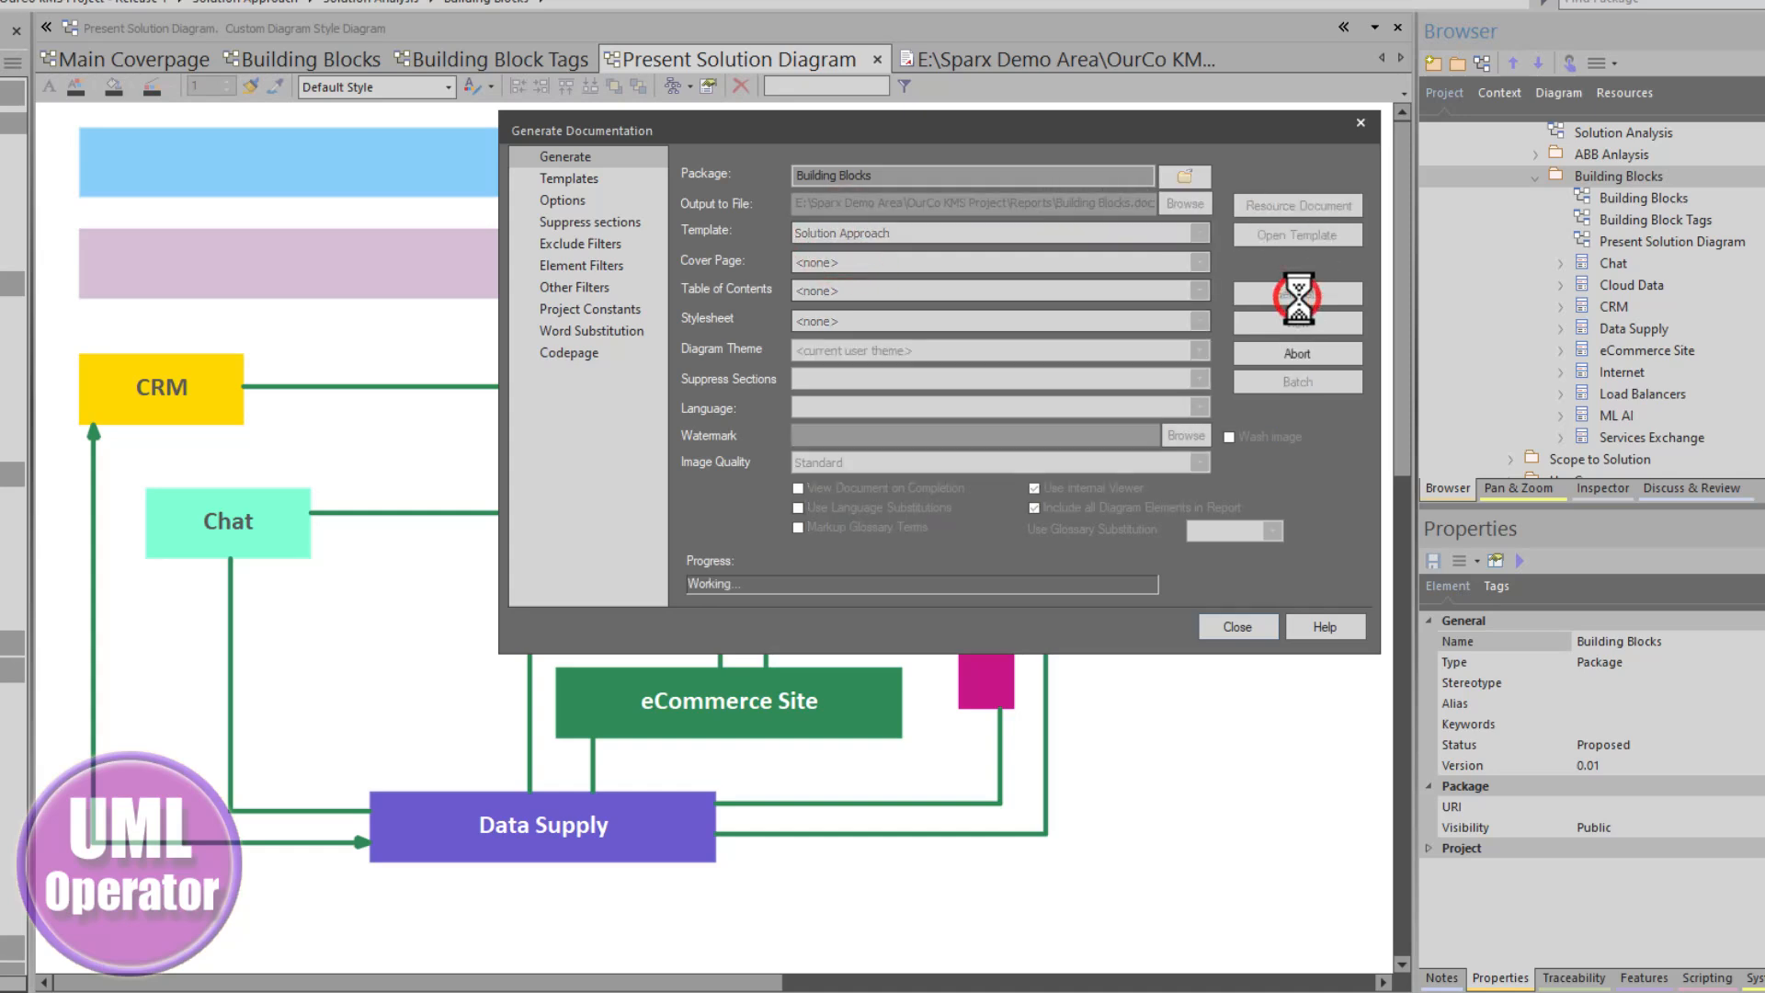